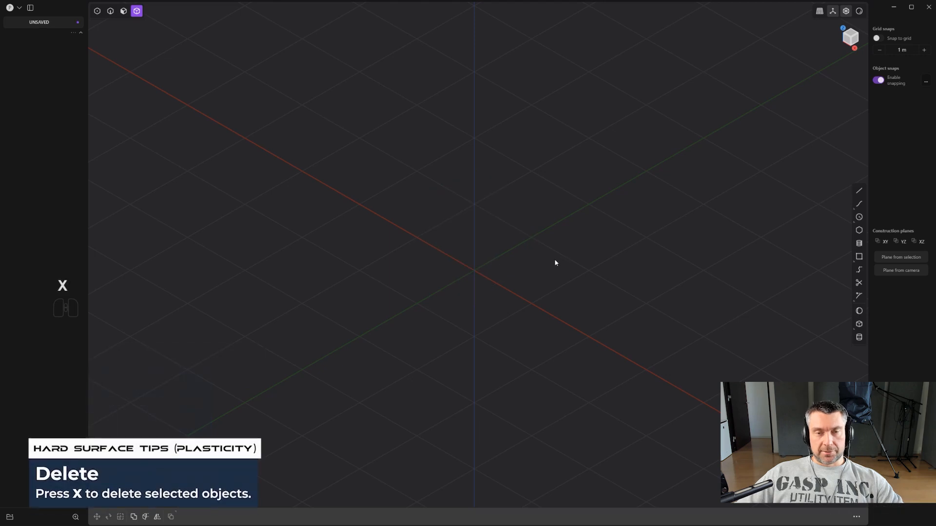
# - In the right view, draw a shallow arched control point curve with four points above the horizontal axis
pyautogui.keyDown('shift'); pyautogui.moveTo(541, 262); pyautogui.dragTo(536, 224, button='middle'); pyautogui.keyUp('shift')
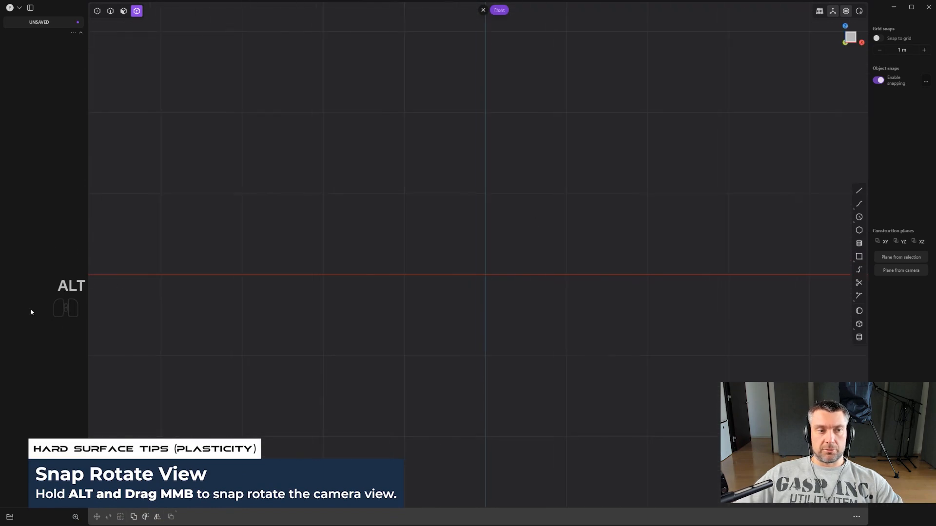
pyautogui.keyDown('alt'); pyautogui.moveTo(581, 287); pyautogui.dragTo(557, 232, button='middle'); pyautogui.keyUp('alt')
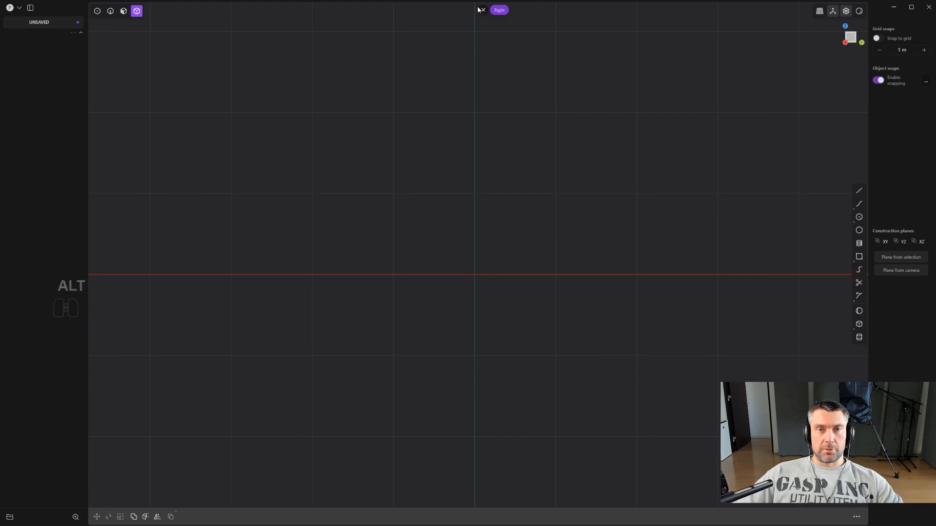
pyautogui.keyDown('shift'); pyautogui.moveTo(527, 232); pyautogui.dragTo(471, 224, button='middle'); pyautogui.keyUp('shift')
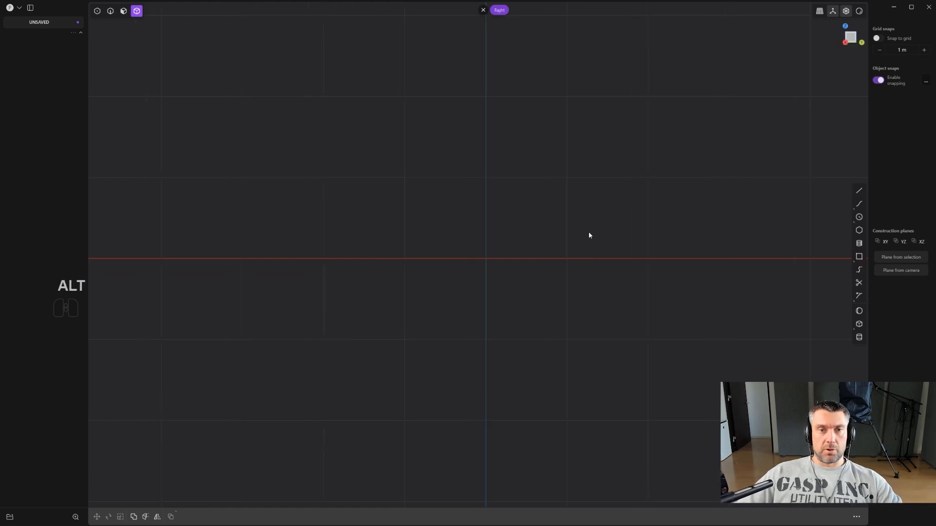
pyautogui.keyDown('shift'); pyautogui.moveTo(535, 218); pyautogui.dragTo(597, 223, button='middle'); pyautogui.keyUp('shift')
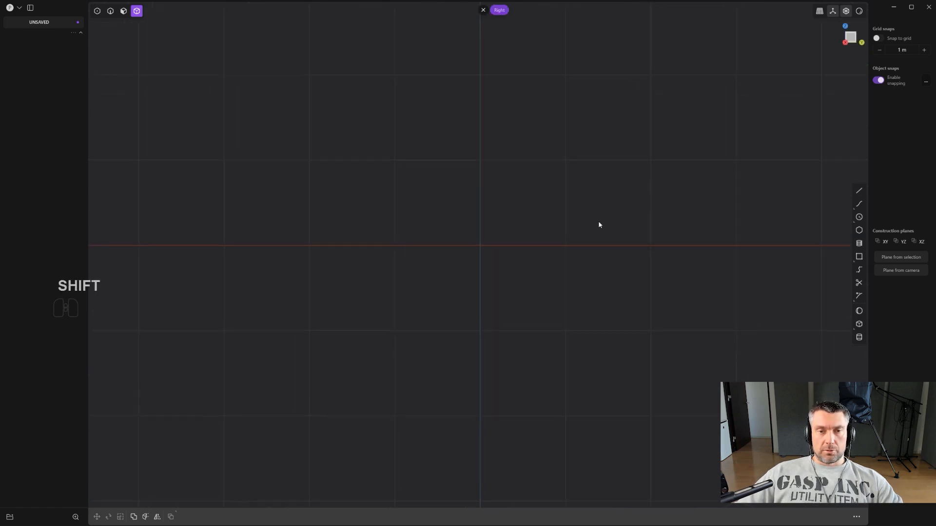
pyautogui.click(859, 206)
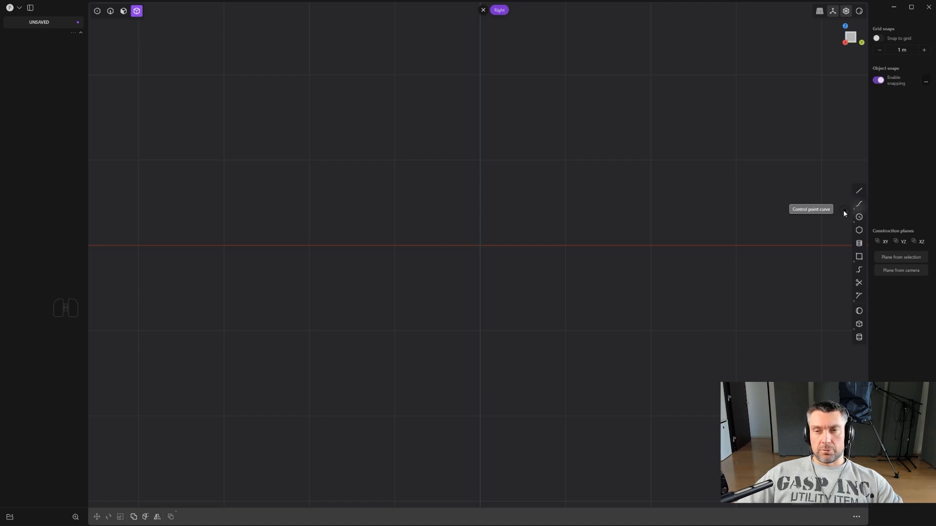
pyautogui.click(844, 210)
pyautogui.keyDown('shift'); pyautogui.moveTo(430, 161); pyautogui.dragTo(449, 201, button='middle'); pyautogui.keyUp('shift')
pyautogui.scroll(-1, 458, 195)
pyautogui.scroll(-1, 423, 196)
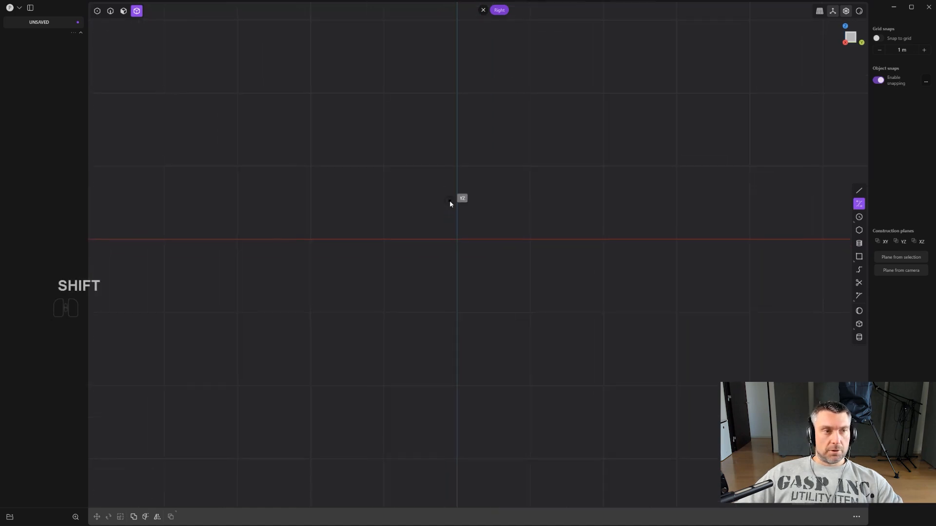
pyautogui.click(308, 221)
pyautogui.click(450, 169)
pyautogui.click(595, 171)
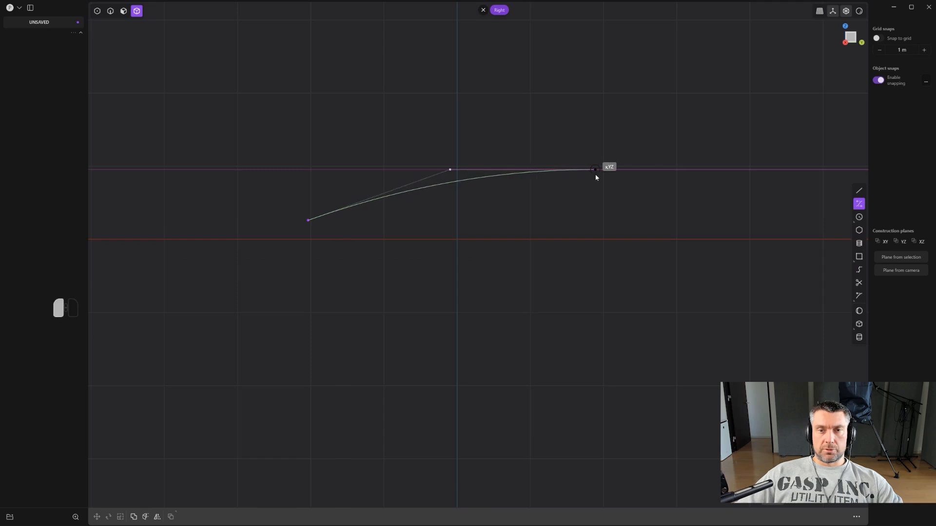
pyautogui.click(595, 170)
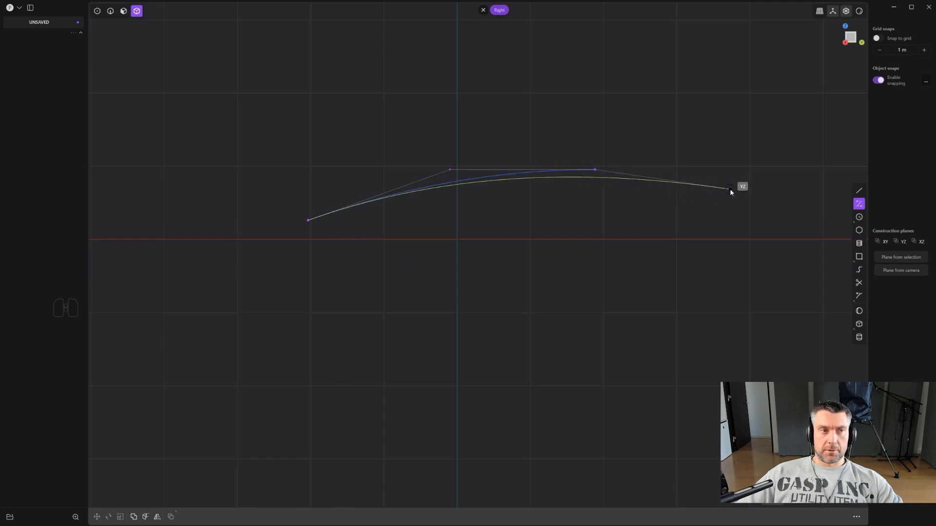
pyautogui.click(730, 188)
pyautogui.rightClick(613, 236)
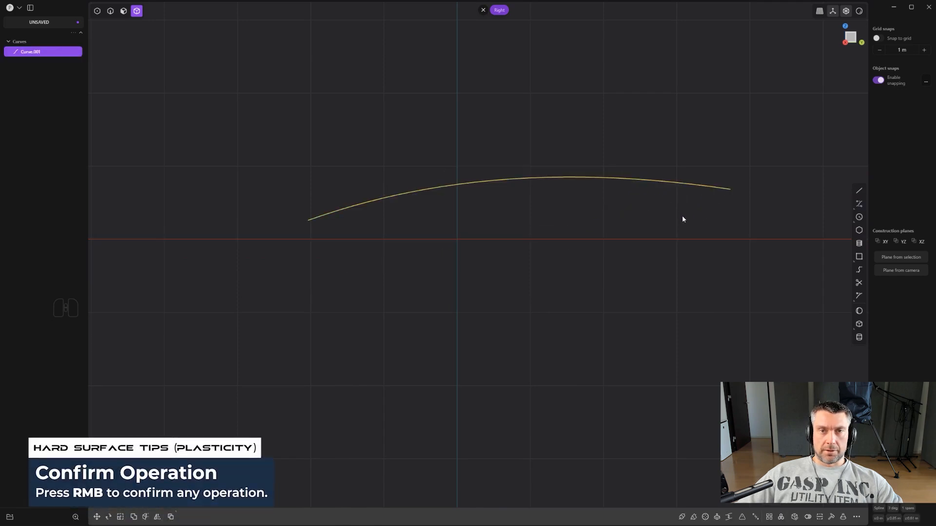
# - Draw a five-point control point curve sagging below the arch, with both ends vertically aligned to the arch's end points
pyautogui.click(861, 204)
pyautogui.keyDown('shift'); pyautogui.moveTo(566, 222); pyautogui.dragTo(522, 213, button='middle'); pyautogui.keyUp('shift')
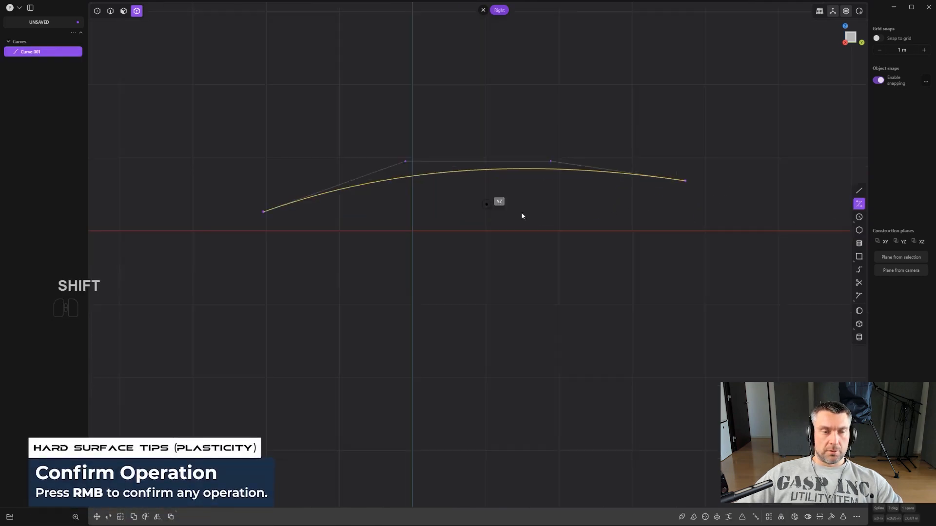
pyautogui.press('shift')
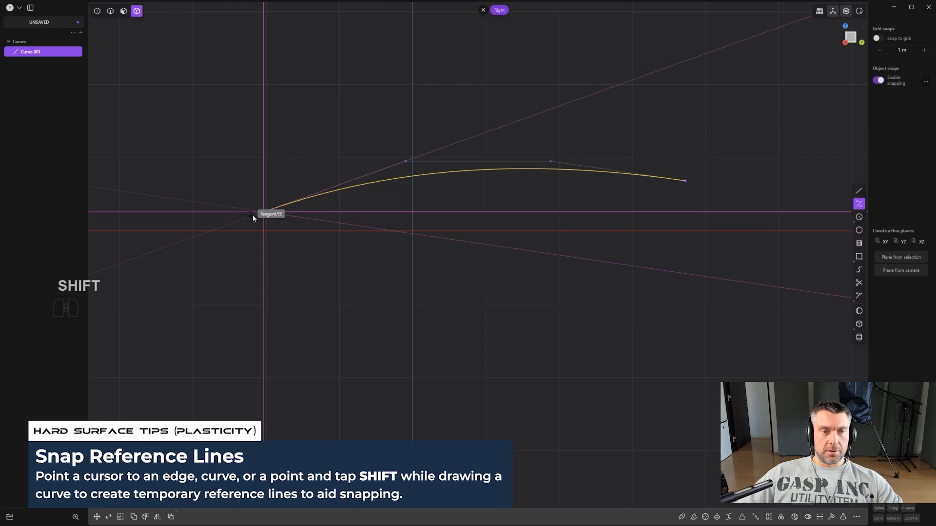
pyautogui.click(264, 241)
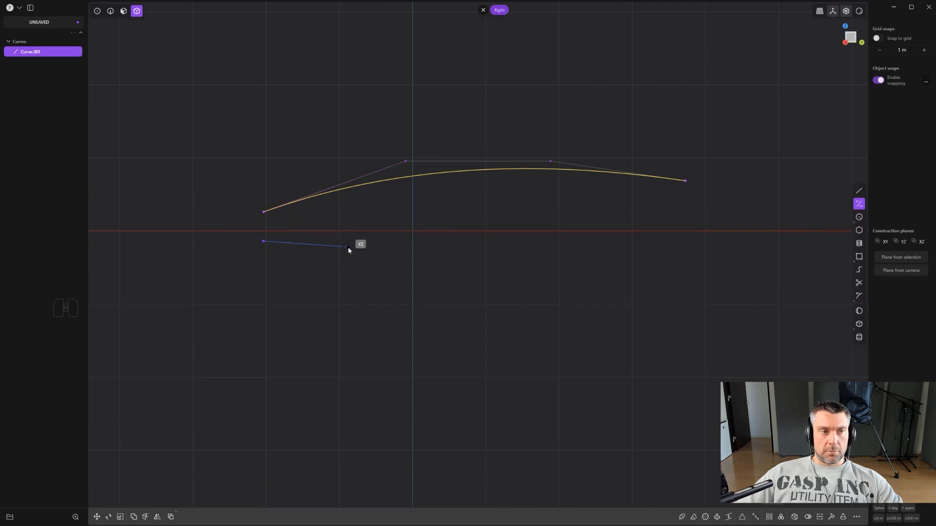
pyautogui.click(375, 251)
pyautogui.click(496, 251)
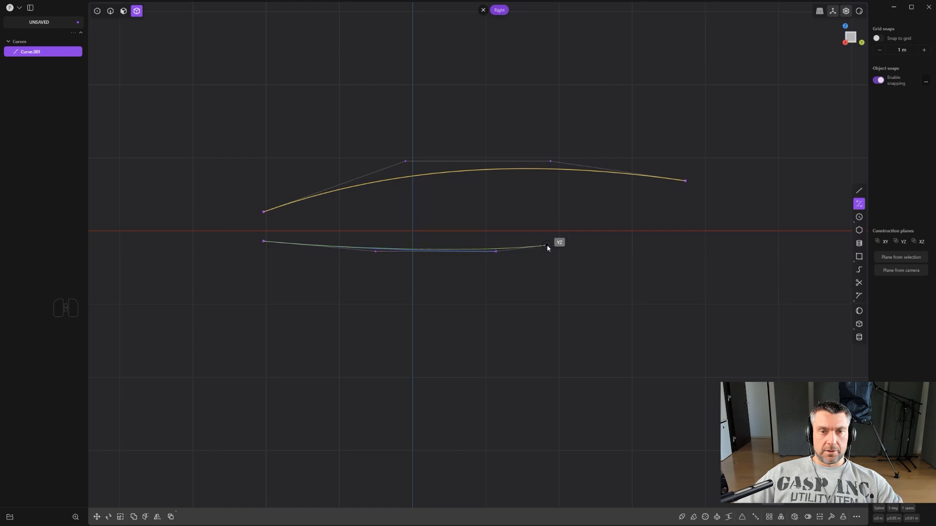
pyautogui.click(579, 241)
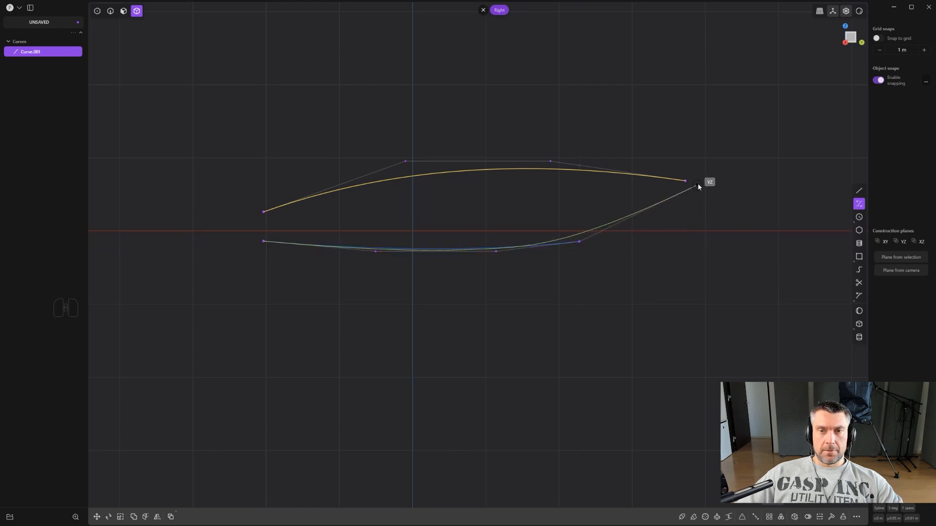
pyautogui.press('shift')
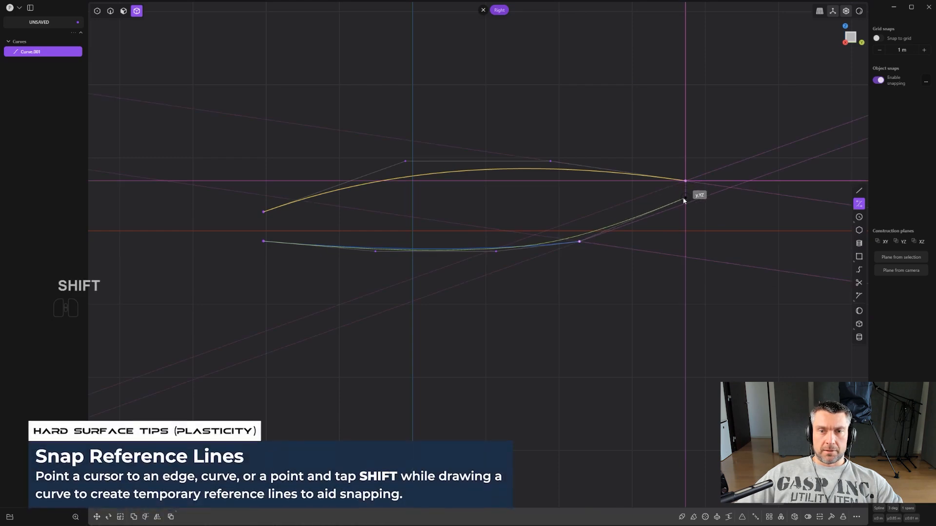
pyautogui.click(683, 199)
pyautogui.rightClick(683, 199)
pyautogui.scroll(-3, 674, 300)
pyautogui.moveTo(449, 229); pyautogui.dragTo(492, 256, button='right')
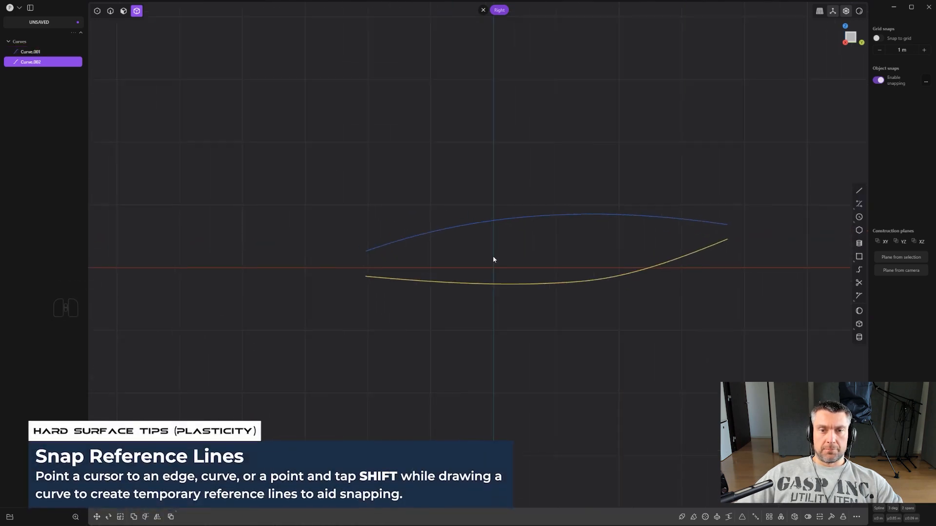
# - Select both curves in edge mode and move them about 0.2 m along X in the front view
pyautogui.moveTo(493, 260); pyautogui.dragTo(587, 336, button='middle')
pyautogui.click(586, 341)
pyautogui.press('2')
pyautogui.moveTo(522, 269); pyautogui.dragTo(551, 264, button='middle')
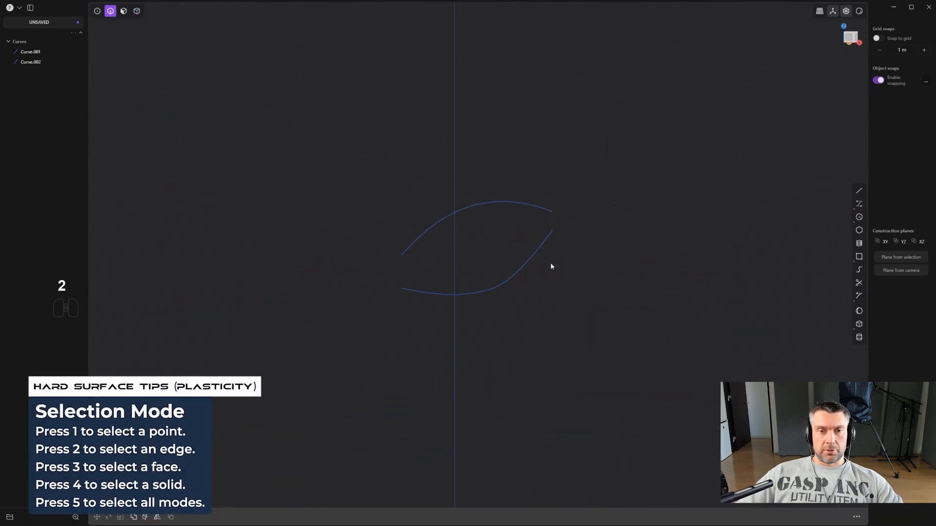
pyautogui.press('shift')
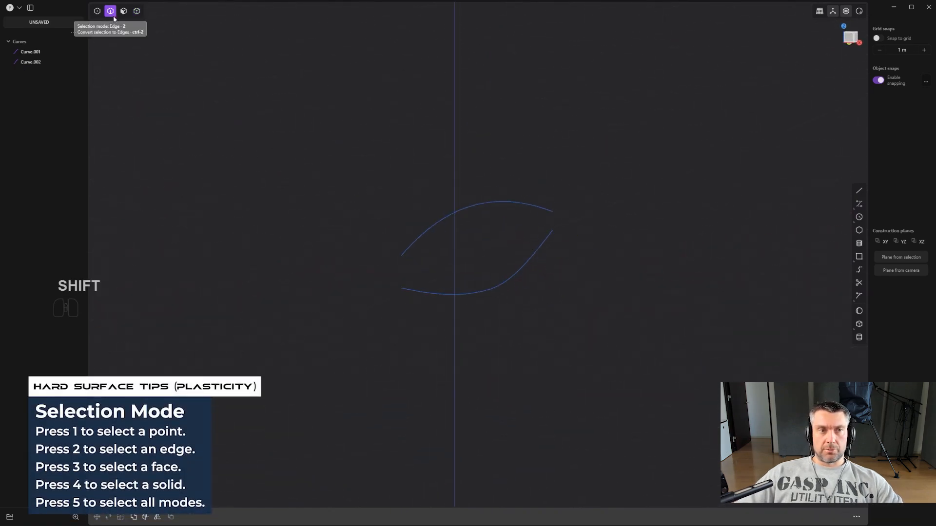
pyautogui.moveTo(587, 282); pyautogui.dragTo(583, 326, button='middle')
pyautogui.moveTo(589, 332); pyautogui.dragTo(426, 205)
pyautogui.keyDown('alt'); pyautogui.moveTo(539, 269); pyautogui.dragTo(540, 280, button='middle'); pyautogui.keyUp('alt')
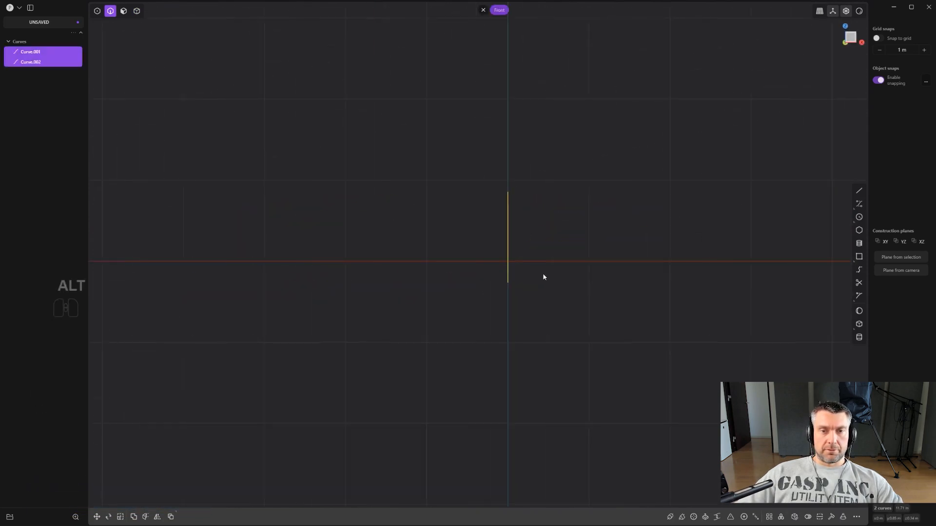
pyautogui.press('g')
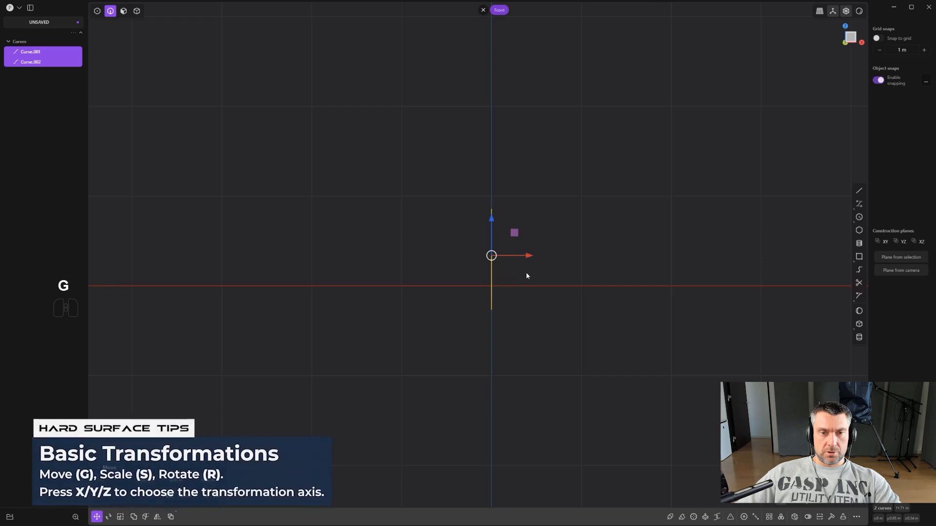
pyautogui.press('x')
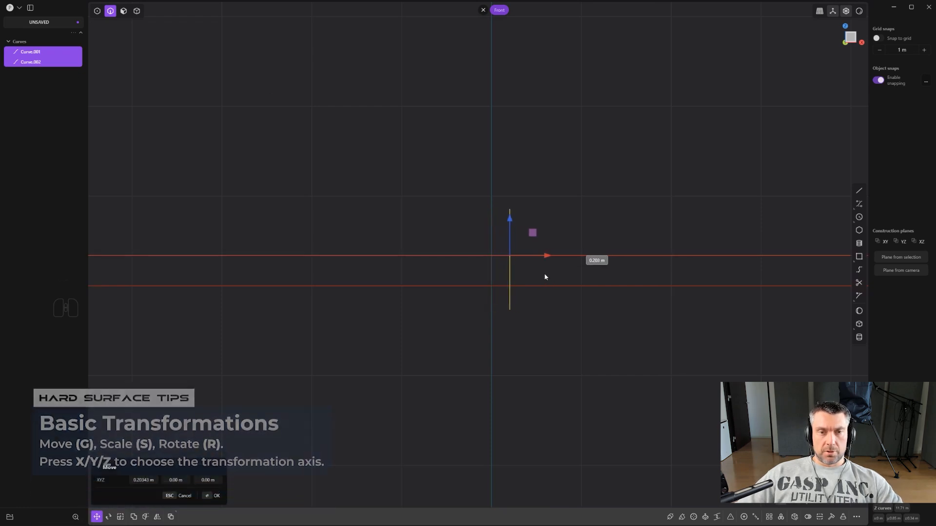
pyautogui.click(545, 273)
pyautogui.moveTo(545, 273); pyautogui.dragTo(551, 244, button='middle')
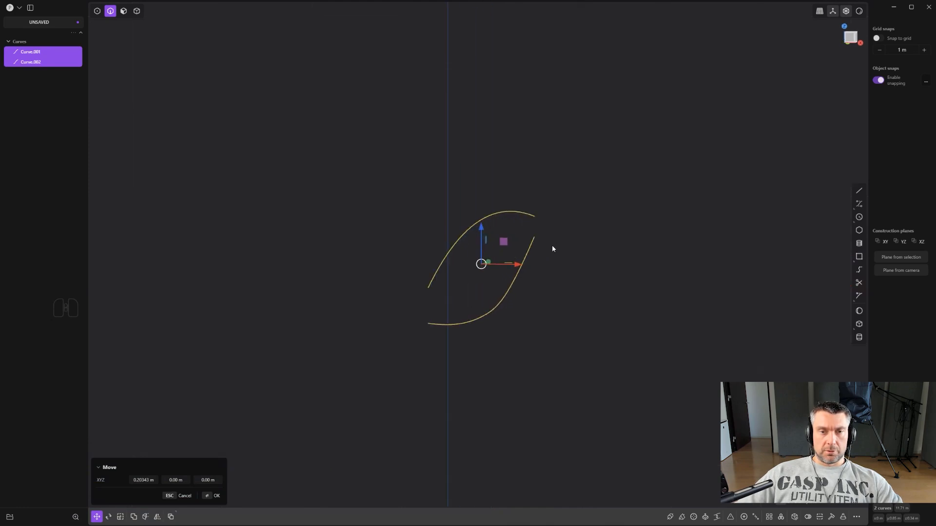
pyautogui.rightClick(552, 247)
# - Move only the upper curve about 0.22 m along positive X
pyautogui.click(495, 214)
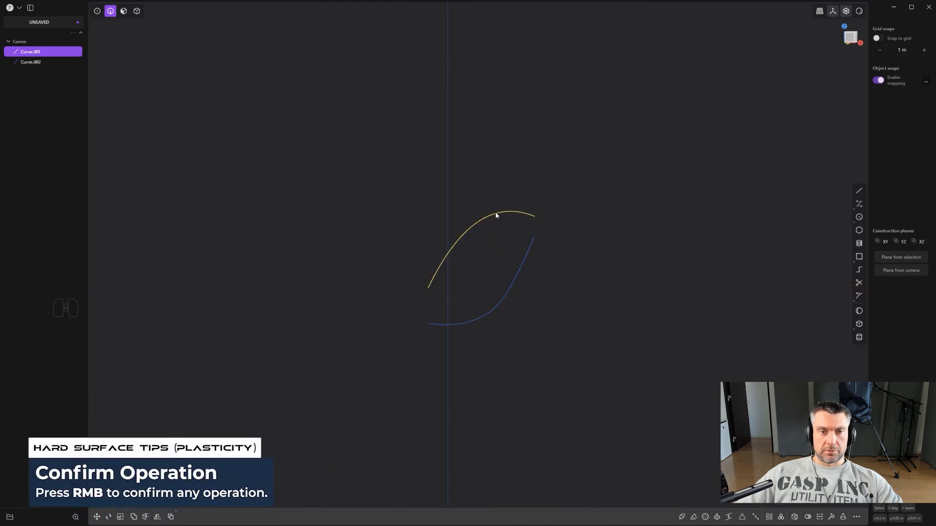
pyautogui.moveTo(495, 215); pyautogui.dragTo(536, 255, button='middle')
pyautogui.press('g')
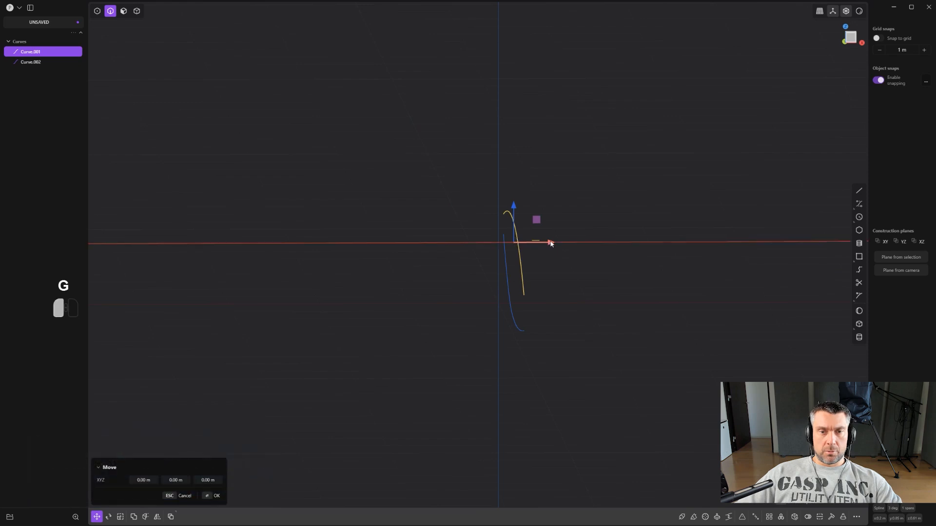
pyautogui.moveTo(550, 243); pyautogui.dragTo(570, 246)
pyautogui.moveTo(570, 248); pyautogui.dragTo(564, 249, button='middle')
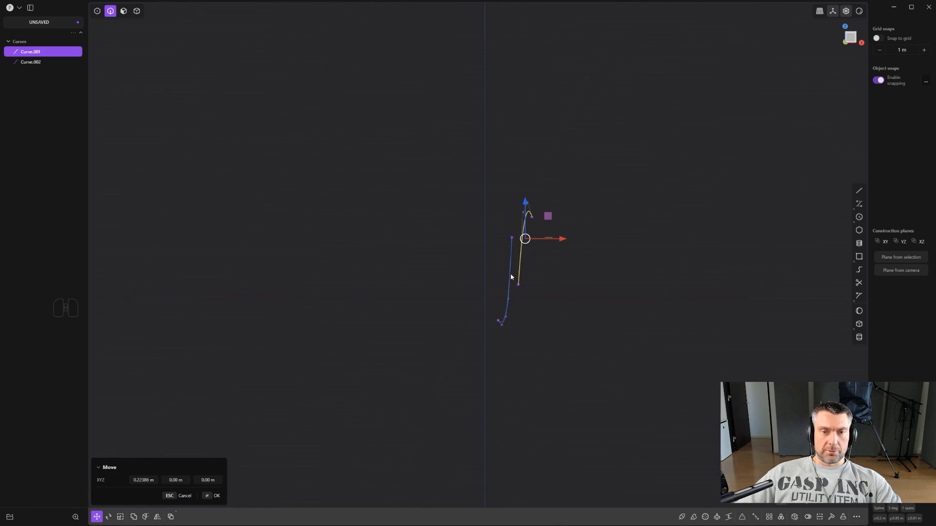
# - Select the upper curve's end point on the negative Y side and move it about -0.32 m along X
pyautogui.press('1')
pyautogui.click(477, 281)
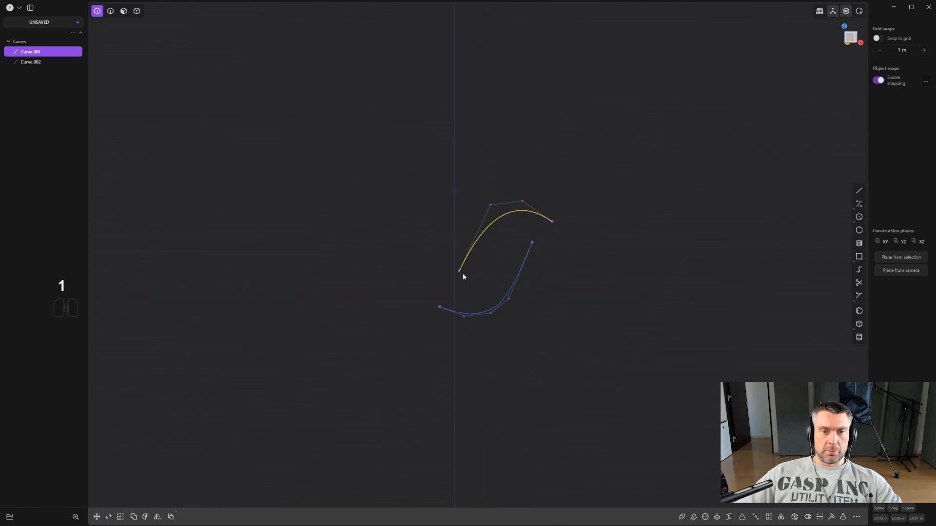
pyautogui.click(467, 277)
pyautogui.moveTo(489, 282); pyautogui.dragTo(514, 293, button='middle')
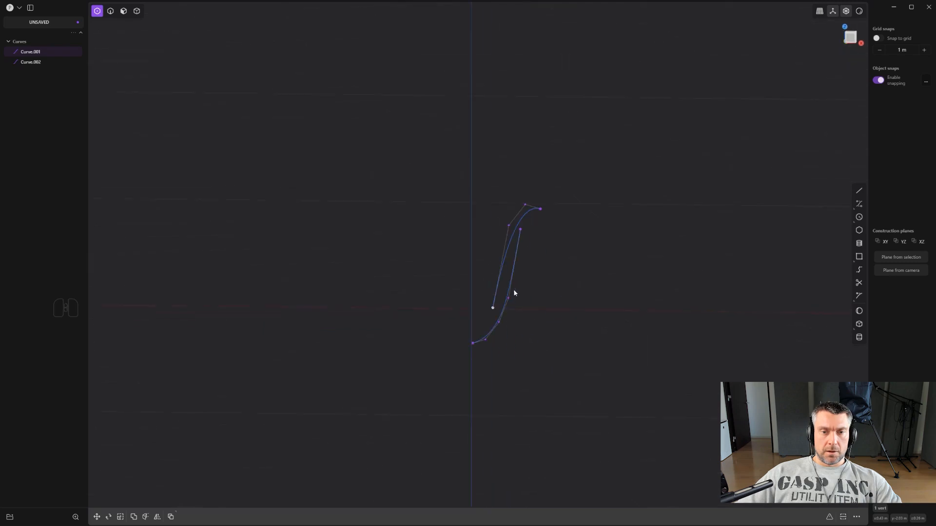
pyautogui.press('g')
pyautogui.moveTo(536, 310); pyautogui.dragTo(505, 306)
pyautogui.moveTo(548, 242); pyautogui.dragTo(533, 283, button='middle')
pyautogui.rightClick(564, 228)
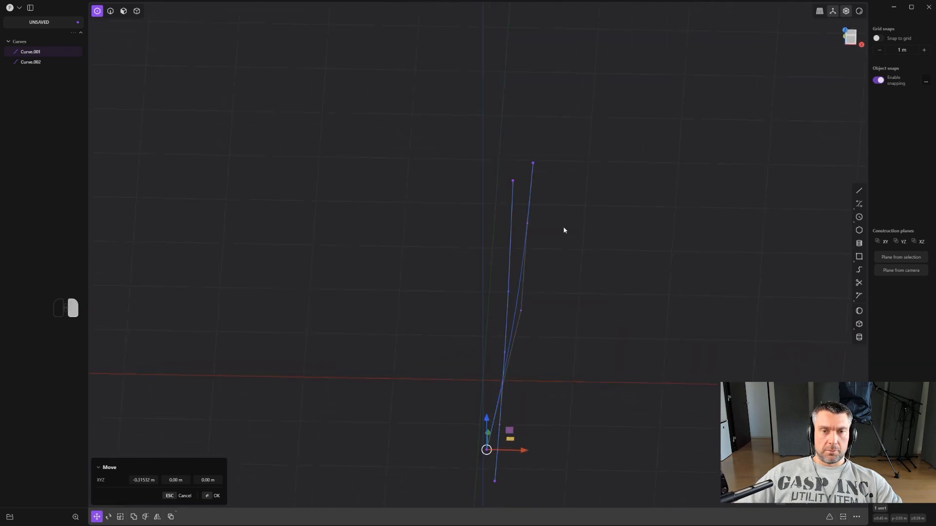
# - Move the upper curve's opposite end point, on the positive Y side, about -0.29 m along X
pyautogui.click(535, 164)
pyautogui.press('g')
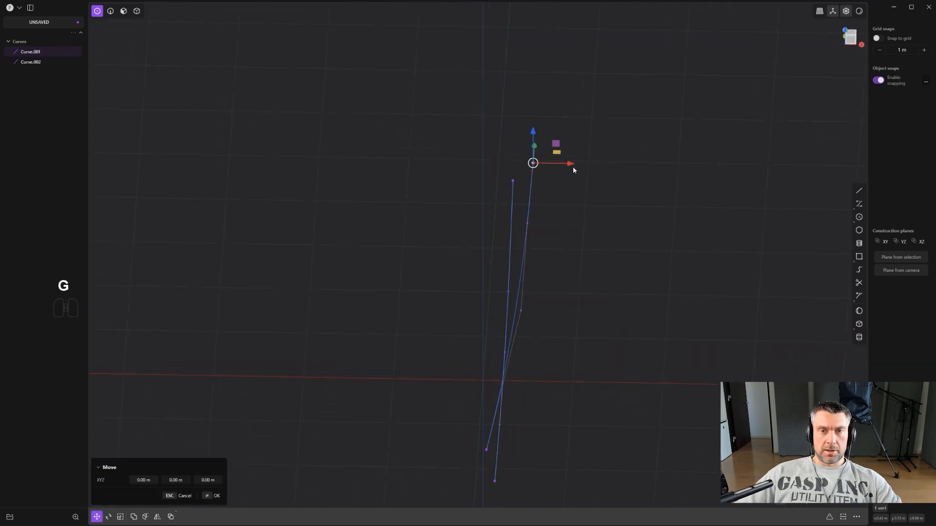
pyautogui.moveTo(571, 164); pyautogui.dragTo(545, 164)
pyautogui.moveTo(593, 197); pyautogui.dragTo(560, 244, button='middle')
pyautogui.keyDown('shift'); pyautogui.moveTo(510, 293); pyautogui.dragTo(566, 335, button='middle'); pyautogui.keyUp('shift')
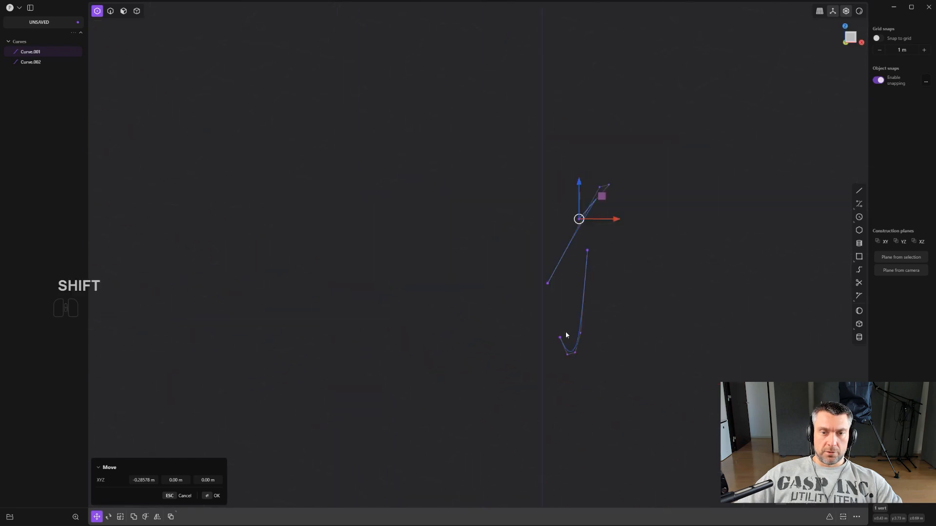
pyautogui.rightClick(562, 328)
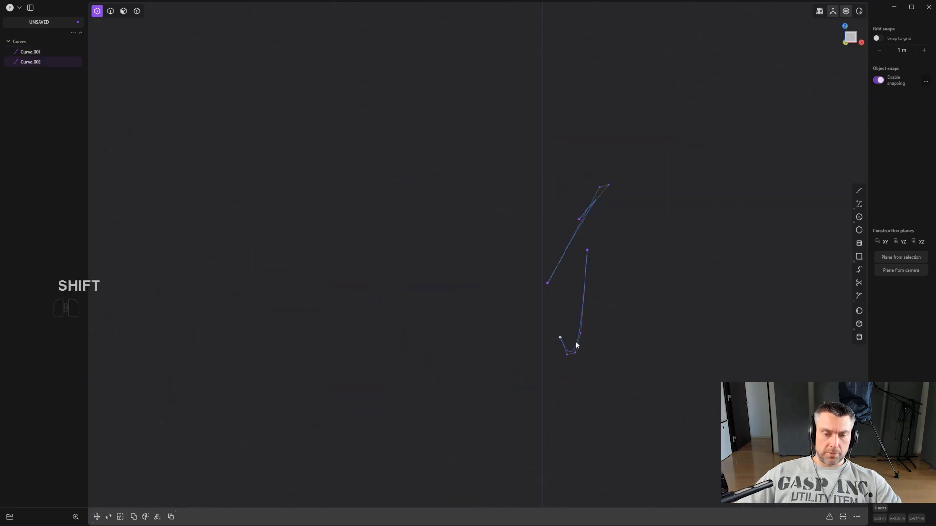
# - Move both end points of the lower curve inward along X, close to the central plane
pyautogui.press('g')
pyautogui.moveTo(595, 338); pyautogui.dragTo(578, 339)
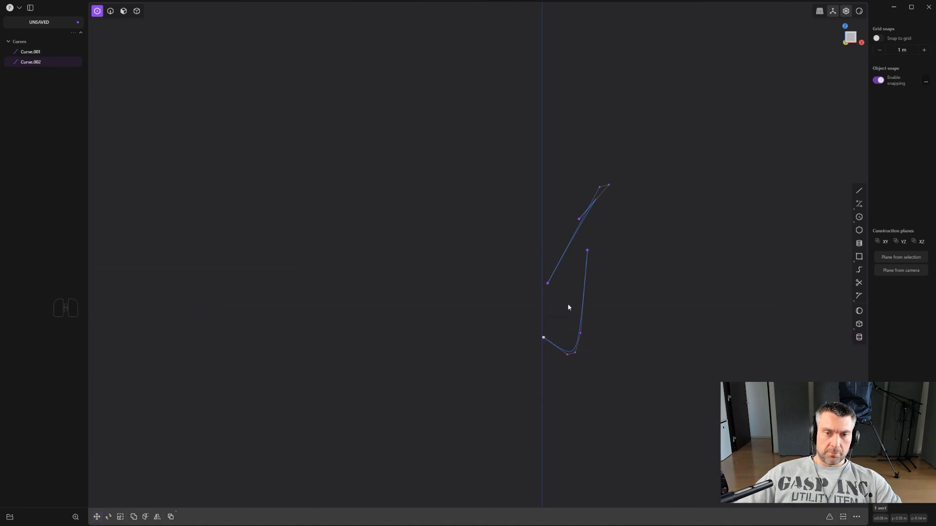
pyautogui.moveTo(568, 307); pyautogui.dragTo(413, 320, button='middle')
pyautogui.keyDown('shift'); pyautogui.click(428, 316); pyautogui.keyUp('shift')
pyautogui.moveTo(399, 321)
pyautogui.mouseDown()
pyautogui.moveTo(440, 337)
pyautogui.moveTo(396, 329)
pyautogui.moveTo(404, 330)
pyautogui.mouseUp()
pyautogui.press('g')
pyautogui.moveTo(409, 329); pyautogui.dragTo(531, 301, button='middle')
pyautogui.rightClick(537, 294)
pyautogui.scroll(-1, 541, 292)
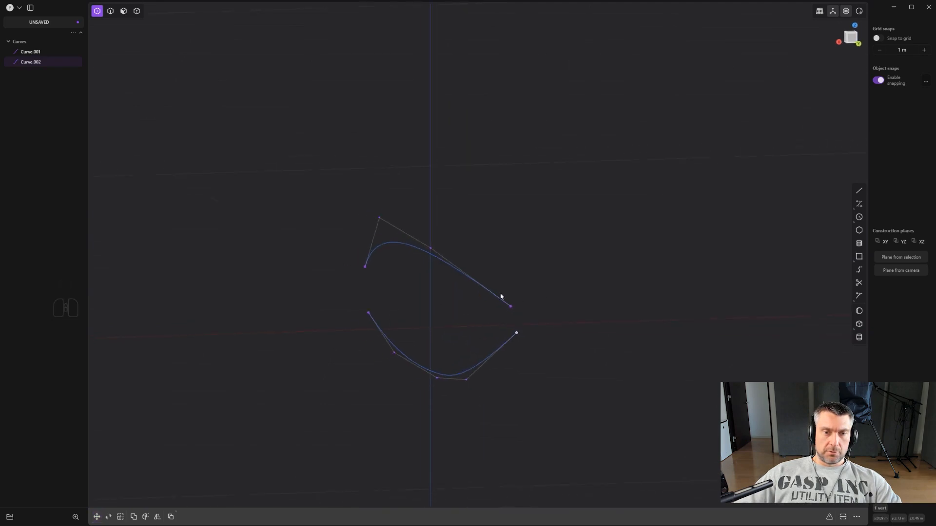
pyautogui.click(485, 293)
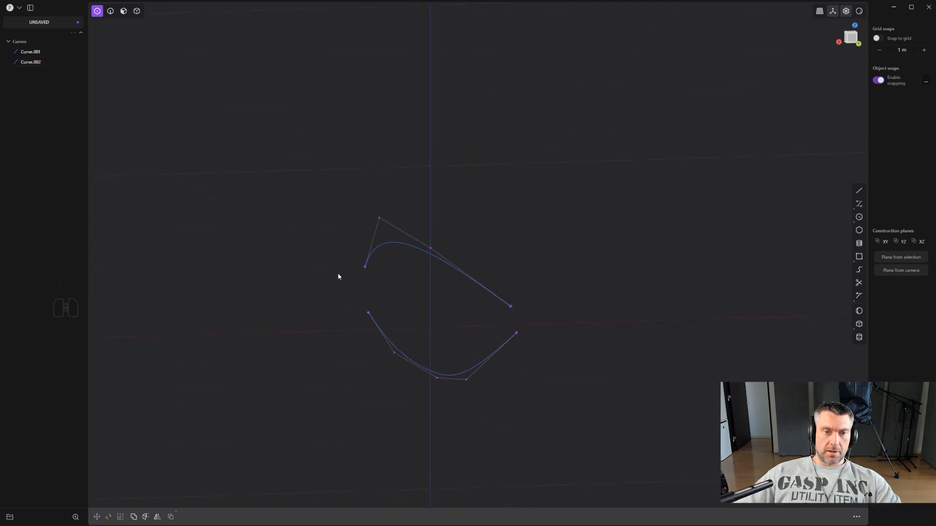
pyautogui.moveTo(339, 277); pyautogui.dragTo(516, 238, button='middle')
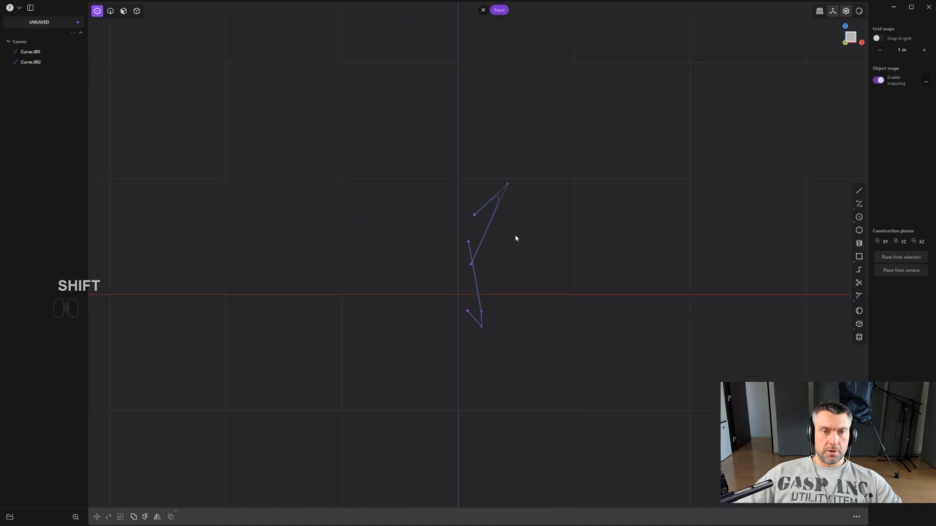
# - Select both the upper and lower curves and shift them slightly along positive X, away from the central plane
pyautogui.press('2')
pyautogui.moveTo(530, 341); pyautogui.dragTo(483, 244)
pyautogui.moveTo(482, 244); pyautogui.dragTo(540, 302, button='middle')
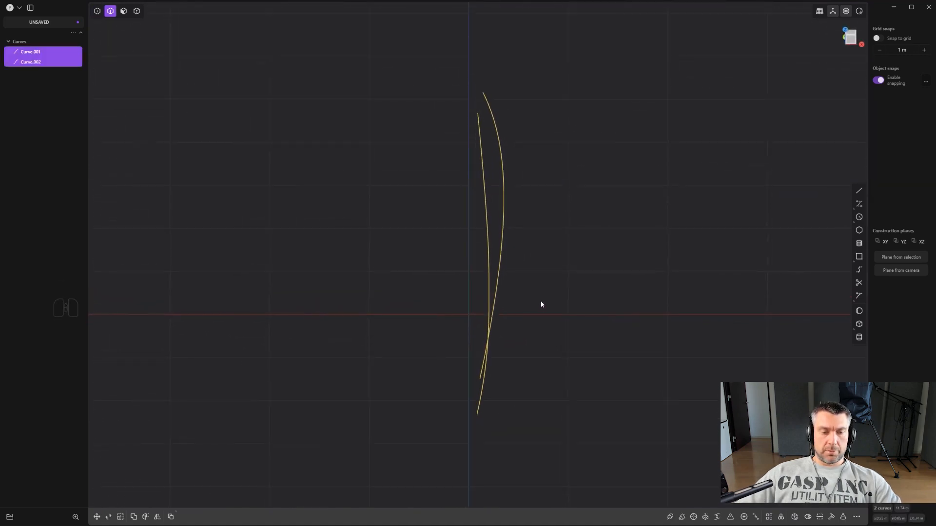
pyautogui.press('g')
pyautogui.keyDown('shift'); pyautogui.moveTo(531, 249); pyautogui.dragTo(568, 258); pyautogui.keyUp('shift')
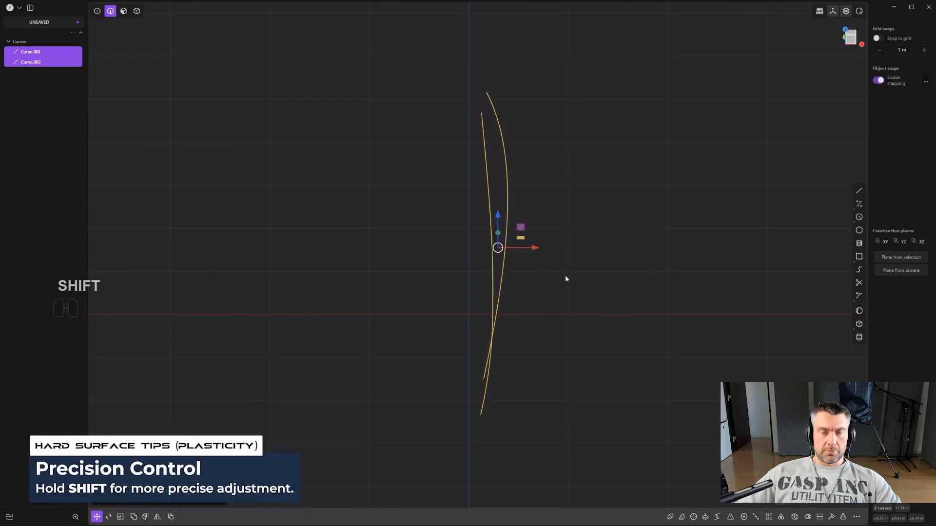
pyautogui.moveTo(566, 275)
pyautogui.mouseDown(button='middle')
pyautogui.moveTo(563, 301)
pyautogui.moveTo(568, 258)
pyautogui.mouseUp(button='middle')
pyautogui.moveTo(536, 334); pyautogui.dragTo(555, 270, button='middle')
# - Mirror both curves across the YZ plane to create the opposite side of the form
pyautogui.hotkey('alt', 'x')
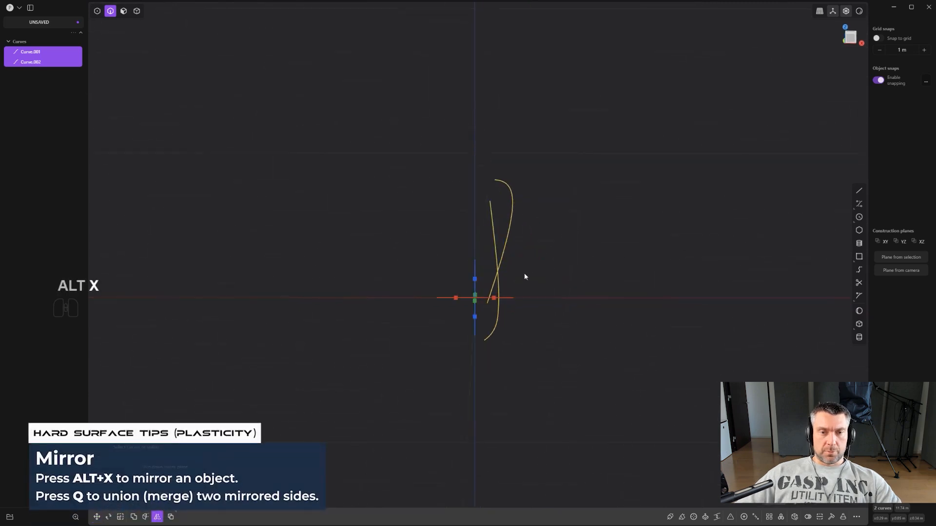
pyautogui.click(495, 298)
pyautogui.moveTo(496, 301); pyautogui.dragTo(698, 267, button='middle')
pyautogui.rightClick(317, 177)
pyautogui.moveTo(407, 199); pyautogui.dragTo(475, 193, button='middle')
pyautogui.click(474, 196)
pyautogui.moveTo(524, 175); pyautogui.dragTo(469, 195, button='middle')
pyautogui.scroll(2, 466, 219)
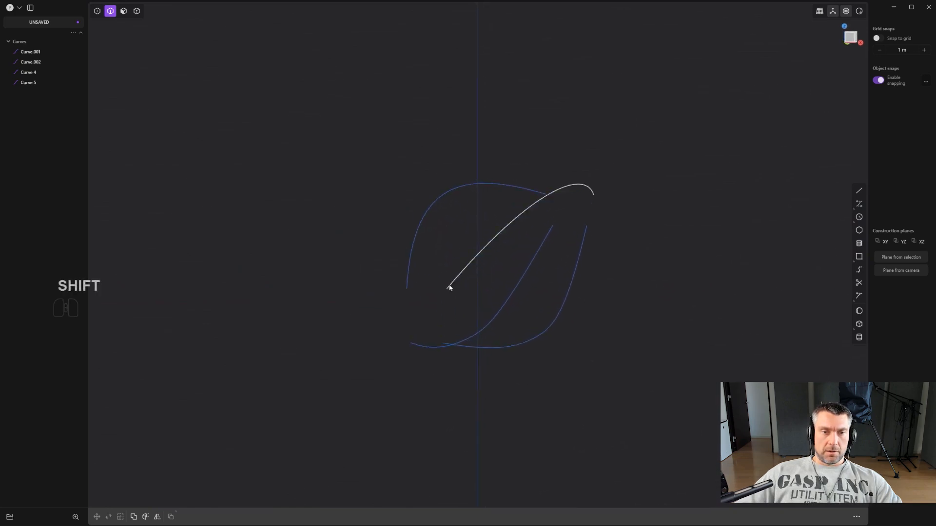
pyautogui.scroll(3, 394, 292)
pyautogui.keyDown('shift'); pyautogui.moveTo(391, 288); pyautogui.dragTo(353, 270, button='middle'); pyautogui.keyUp('shift')
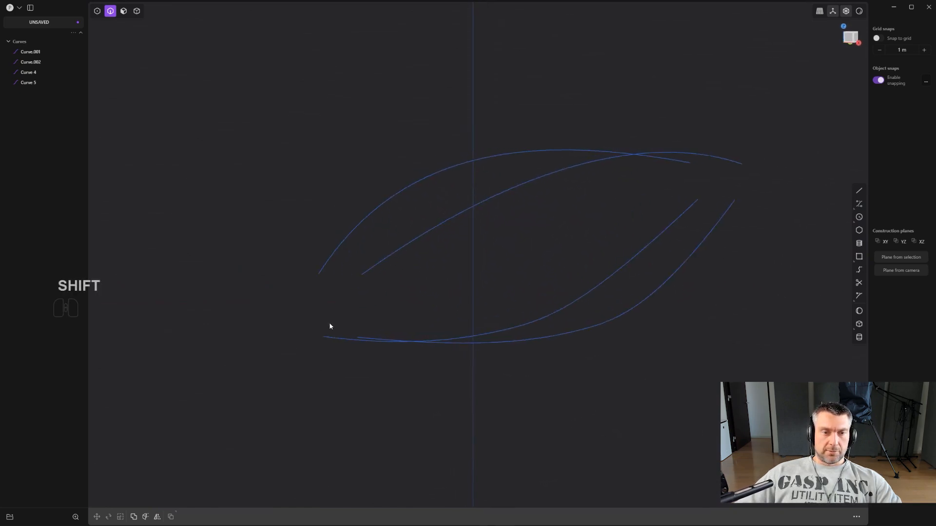
pyautogui.moveTo(404, 359); pyautogui.dragTo(354, 320)
pyautogui.press('1')
pyautogui.moveTo(282, 312); pyautogui.dragTo(365, 352)
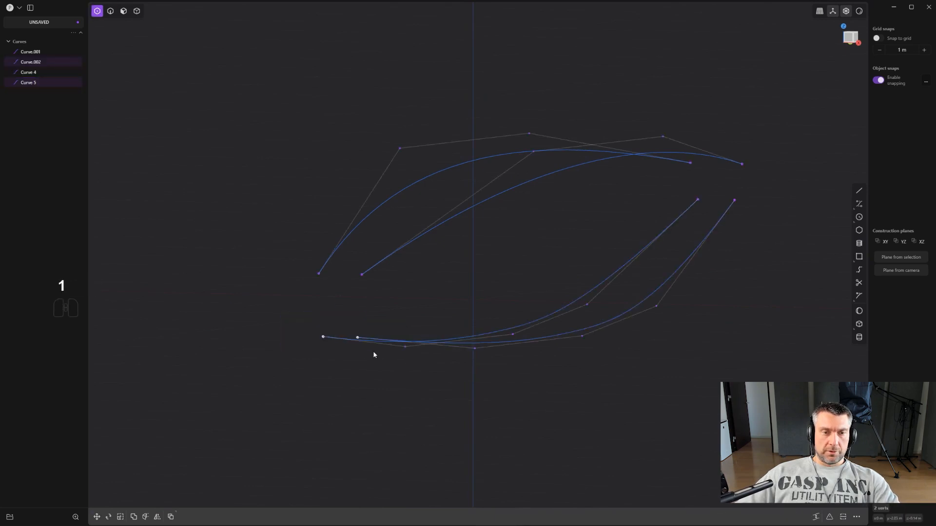
pyautogui.press('g')
pyautogui.moveTo(340, 301); pyautogui.dragTo(339, 296)
pyautogui.rightClick(340, 296)
# - Select both lower curves and move them up about 0.156 m along Z, closer to the upper curves
pyautogui.scroll(-1, 568, 327)
pyautogui.press('2')
pyautogui.moveTo(619, 361); pyautogui.dragTo(553, 301)
pyautogui.press('g')
pyautogui.press('z')
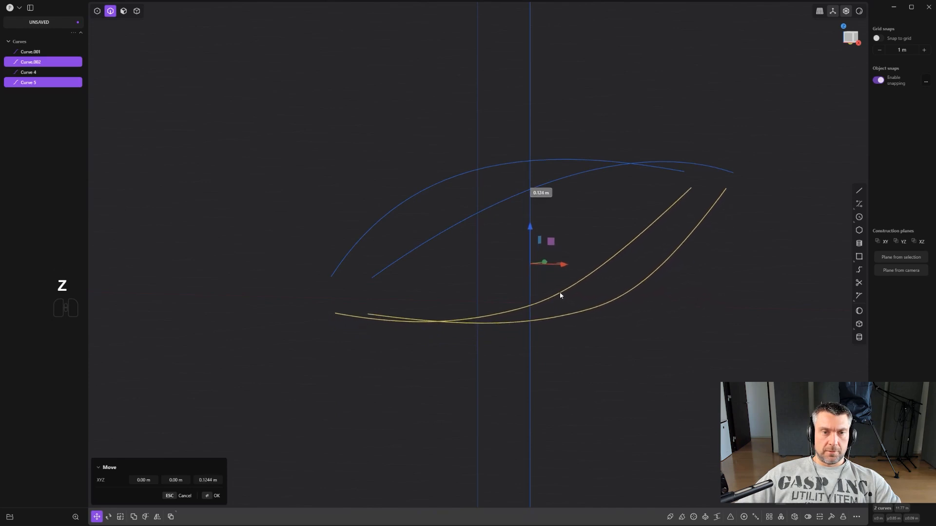
pyautogui.click(560, 291)
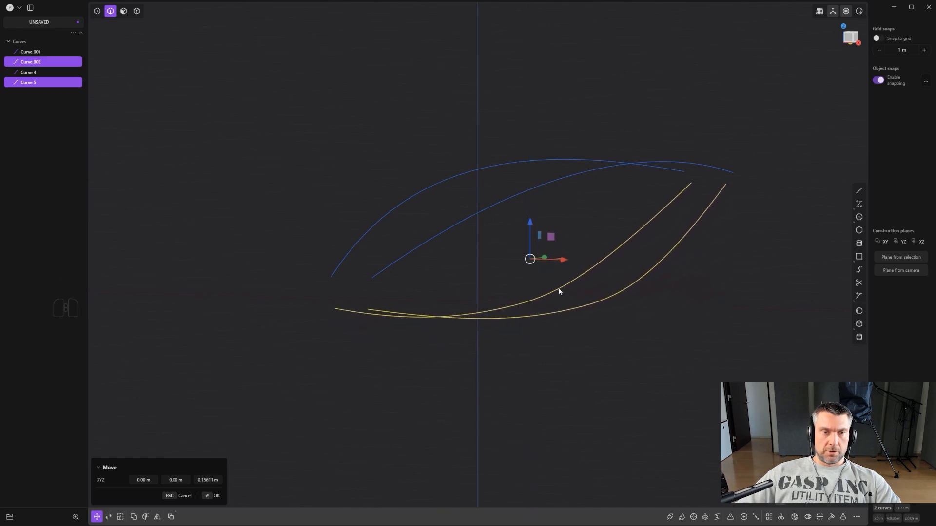
# - Select the lower curves' two end points on the positive Y side and move them slightly down along Z
pyautogui.moveTo(643, 256); pyautogui.dragTo(568, 248, button='middle')
pyautogui.keyDown('shift'); pyautogui.moveTo(567, 248); pyautogui.dragTo(445, 270, button='middle'); pyautogui.keyUp('shift')
pyautogui.moveTo(446, 271); pyautogui.dragTo(370, 279, button='middle')
pyautogui.press('1')
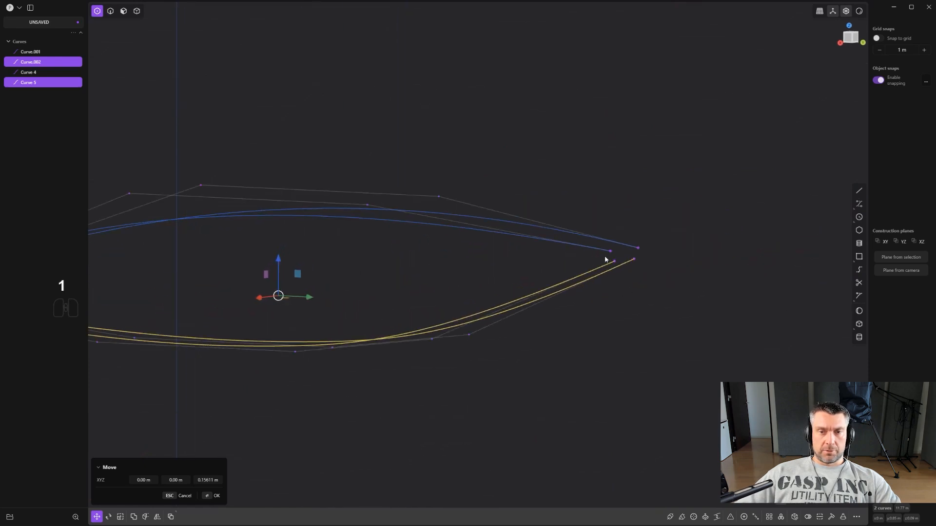
pyautogui.moveTo(665, 288); pyautogui.dragTo(602, 257)
pyautogui.press('g')
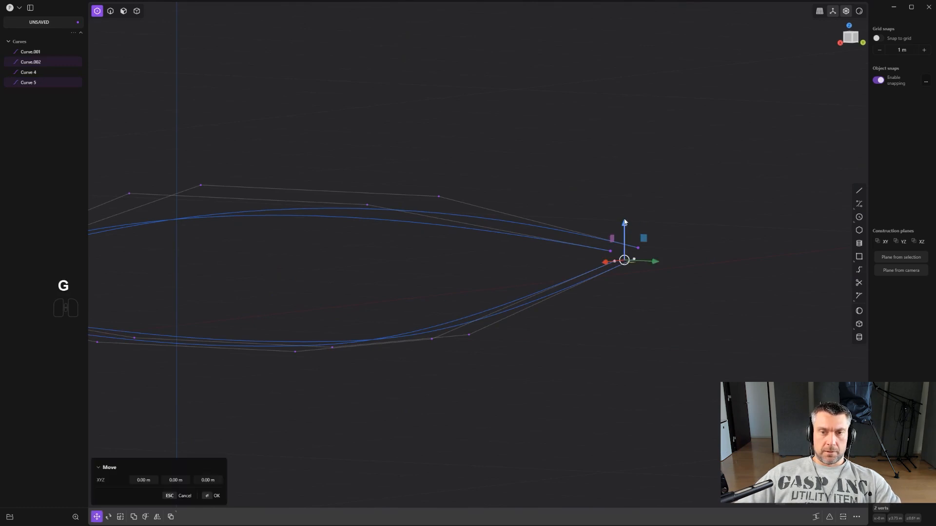
pyautogui.moveTo(625, 222); pyautogui.dragTo(630, 236)
# - Raise the lower curves' opposite end points, on the negative Y side, slightly along Z
pyautogui.moveTo(631, 235); pyautogui.dragTo(559, 238, button='middle')
pyautogui.moveTo(594, 257); pyautogui.dragTo(594, 257)
pyautogui.moveTo(594, 256)
pyautogui.mouseDown(button='middle')
pyautogui.moveTo(570, 251)
pyautogui.moveTo(589, 255)
pyautogui.mouseUp(button='middle')
pyautogui.press('g')
pyautogui.moveTo(550, 251); pyautogui.dragTo(527, 249)
# - In the back view, move the original lower curve's positive Y end point slightly outward and down within the view plane
pyautogui.moveTo(579, 274); pyautogui.dragTo(614, 278, button='middle')
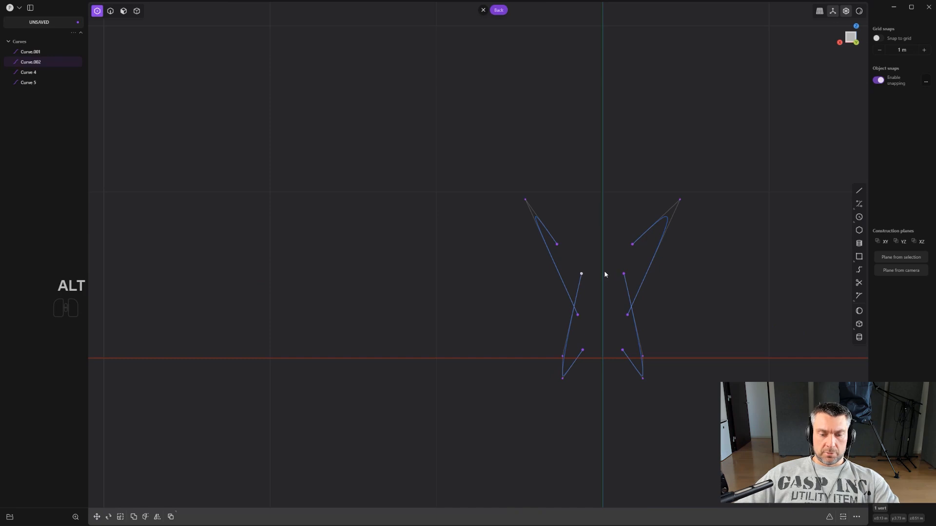
pyautogui.press('g')
pyautogui.press('g')
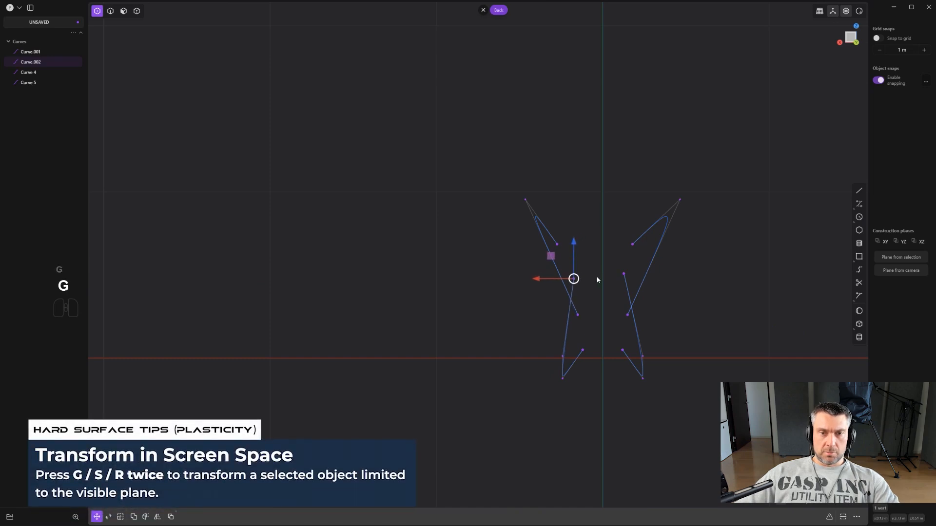
pyautogui.click(598, 280)
# - Delete the two mirrored curves on the negative X side, keeping the original upper and lower curves
pyautogui.scroll(-3, 598, 279)
pyautogui.press('2')
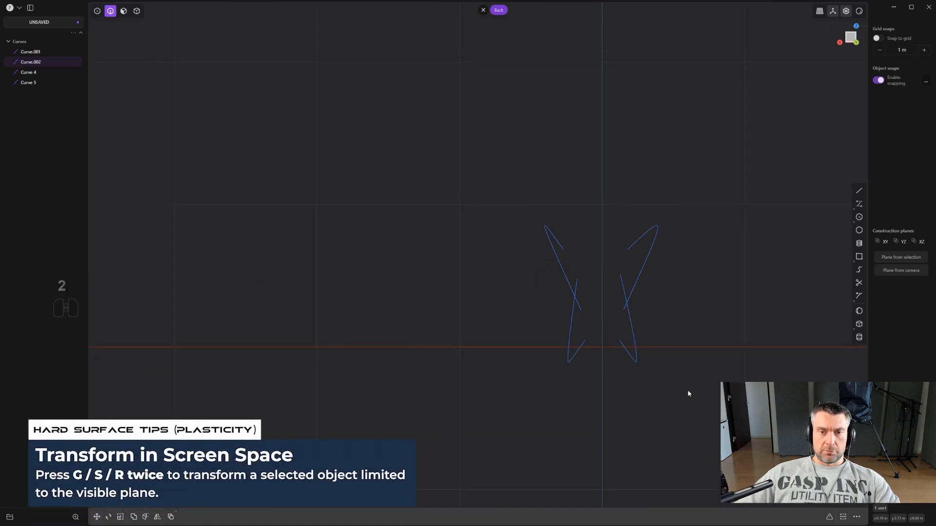
pyautogui.moveTo(687, 386); pyautogui.dragTo(612, 231)
pyautogui.press('x')
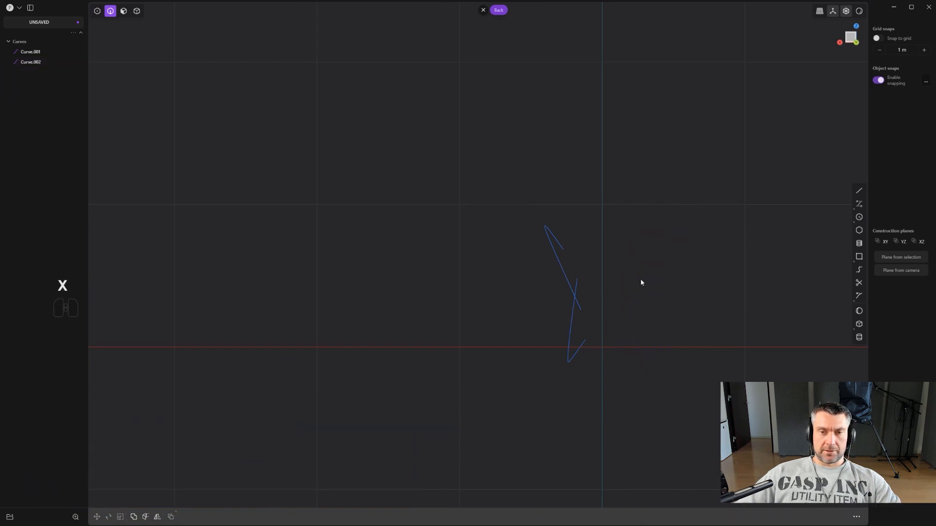
# - Select the original upper and lower curves and mirror them across the YZ plane to the negative X side
pyautogui.moveTo(601, 404); pyautogui.dragTo(523, 190)
pyautogui.hotkey('alt', 'x')
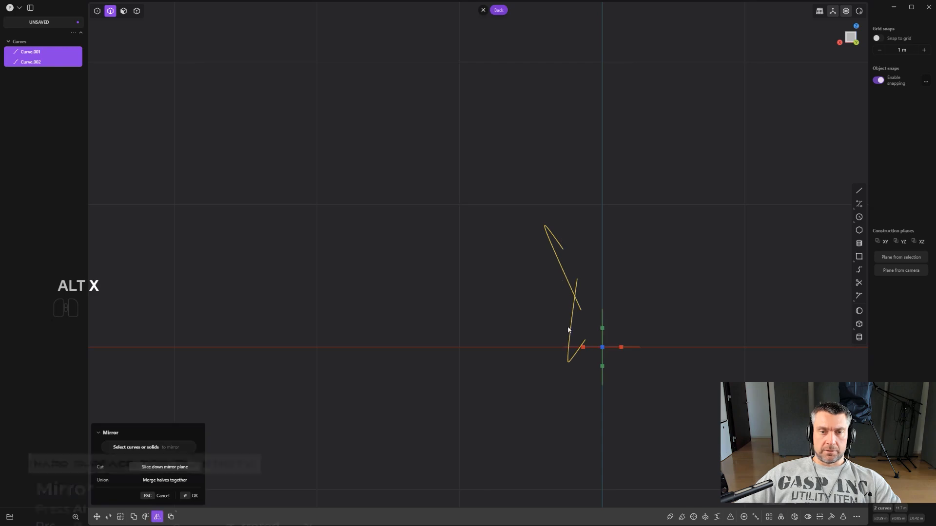
pyautogui.click(665, 220)
pyautogui.moveTo(495, 236); pyautogui.dragTo(667, 246, button='middle')
pyautogui.keyDown('shift'); pyautogui.moveTo(380, 288); pyautogui.dragTo(743, 242, button='middle'); pyautogui.keyUp('shift')
pyautogui.scroll(-1, 721, 242)
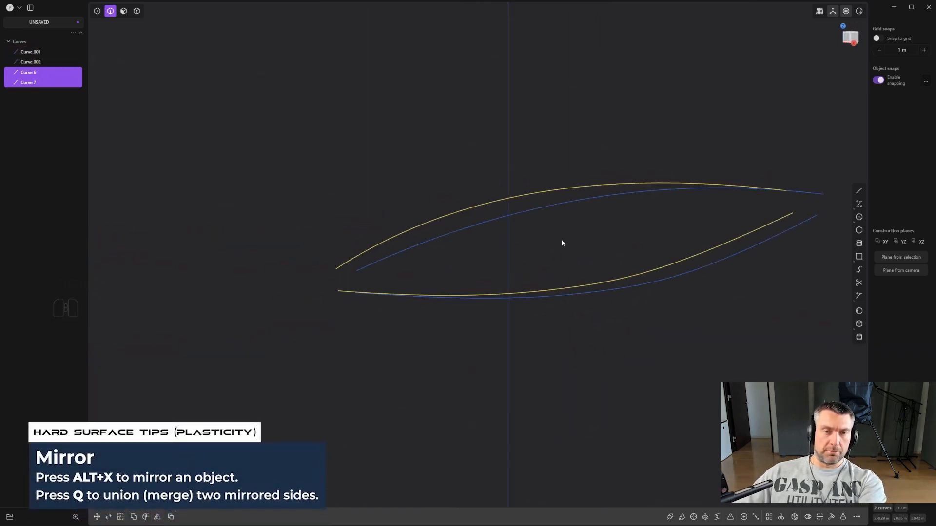
pyautogui.moveTo(504, 249); pyautogui.dragTo(636, 231, button='middle')
pyautogui.keyDown('shift'); pyautogui.moveTo(636, 232); pyautogui.dragTo(629, 292, button='middle'); pyautogui.keyUp('shift')
pyautogui.moveTo(458, 258); pyautogui.dragTo(286, 147, button='middle')
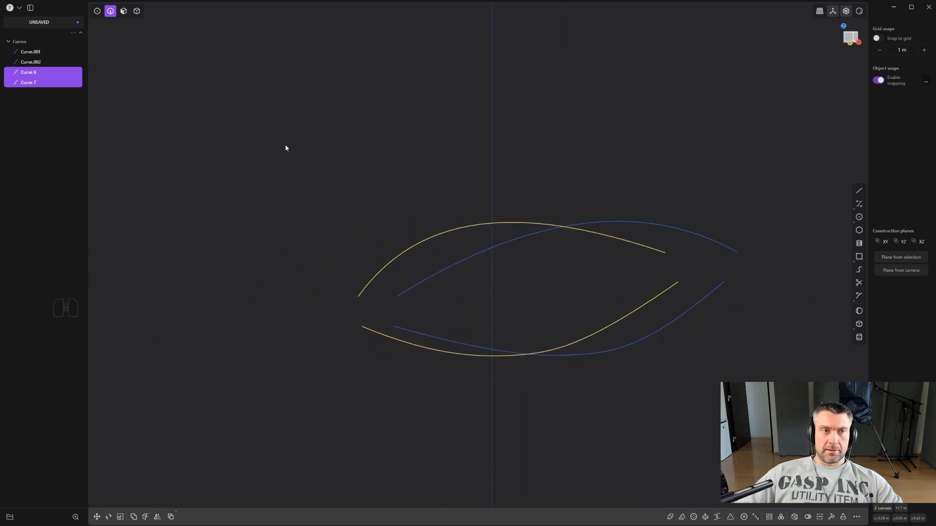
# - Save the project as Untitled.plasticity
pyautogui.click(15, 10)
pyautogui.click(42, 59)
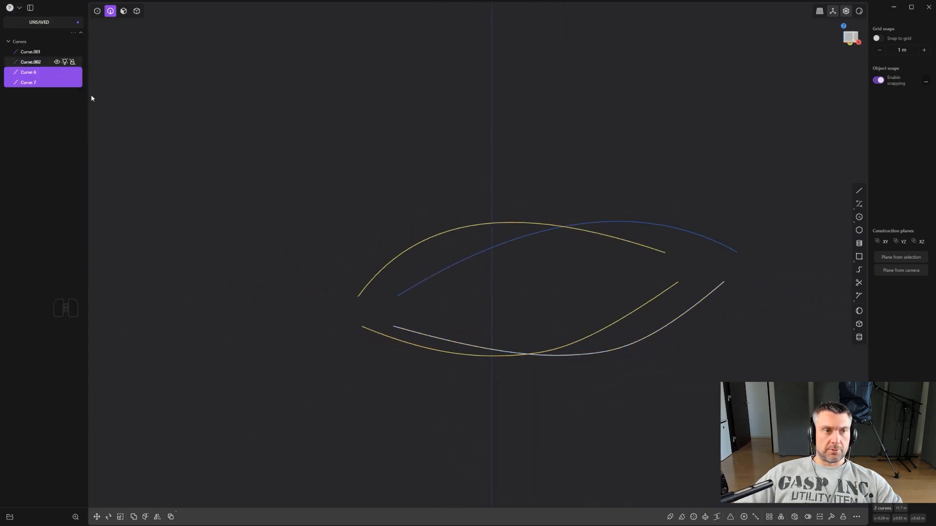
pyautogui.click(30, 152)
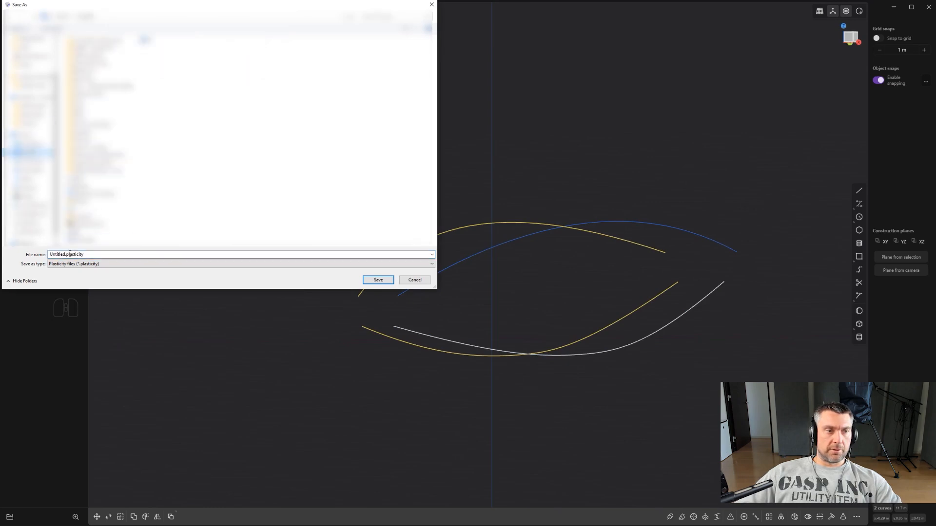
pyautogui.click(376, 281)
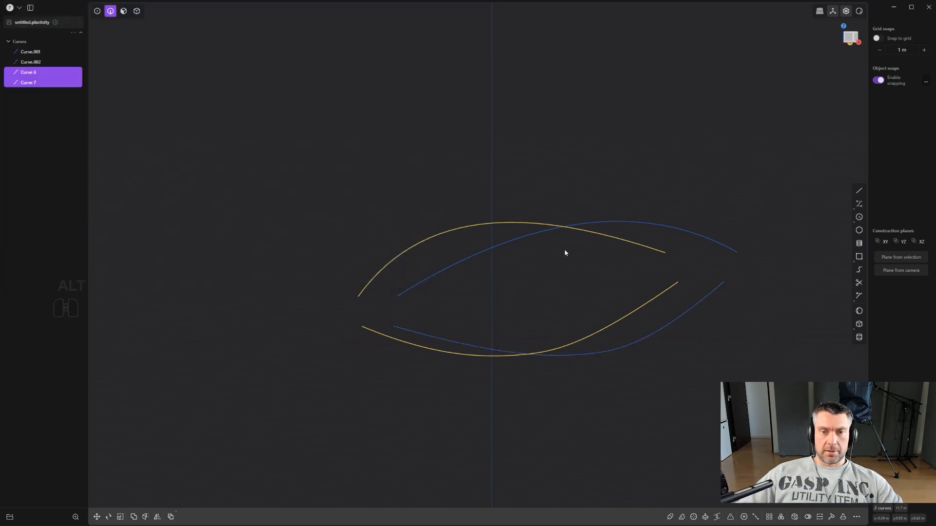
# - Select the middle control points of both upper curves in the right view and move them up about 0.18 m along Z
pyautogui.keyDown('alt'); pyautogui.moveTo(564, 253); pyautogui.dragTo(539, 230, button='middle'); pyautogui.keyUp('alt')
pyautogui.scroll(-9, 488, 249)
pyautogui.moveTo(543, 261); pyautogui.dragTo(455, 188)
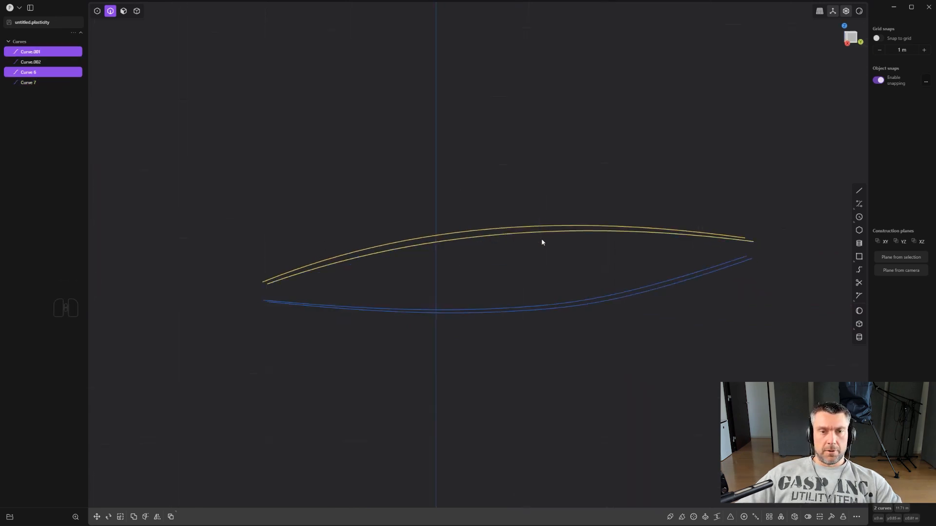
pyautogui.press('1')
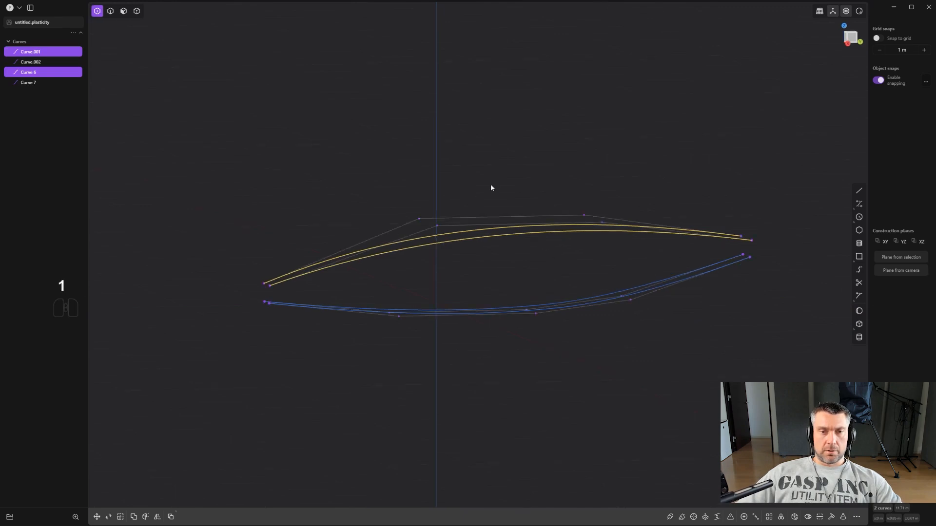
pyautogui.moveTo(491, 183)
pyautogui.keyDown('alt'); pyautogui.mouseDown(button='middle')
pyautogui.moveTo(472, 182)
pyautogui.moveTo(492, 180)
pyautogui.mouseUp(button='middle'); pyautogui.keyUp('alt')
pyautogui.moveTo(422, 175); pyautogui.dragTo(625, 257)
pyautogui.press('g')
pyautogui.press('z')
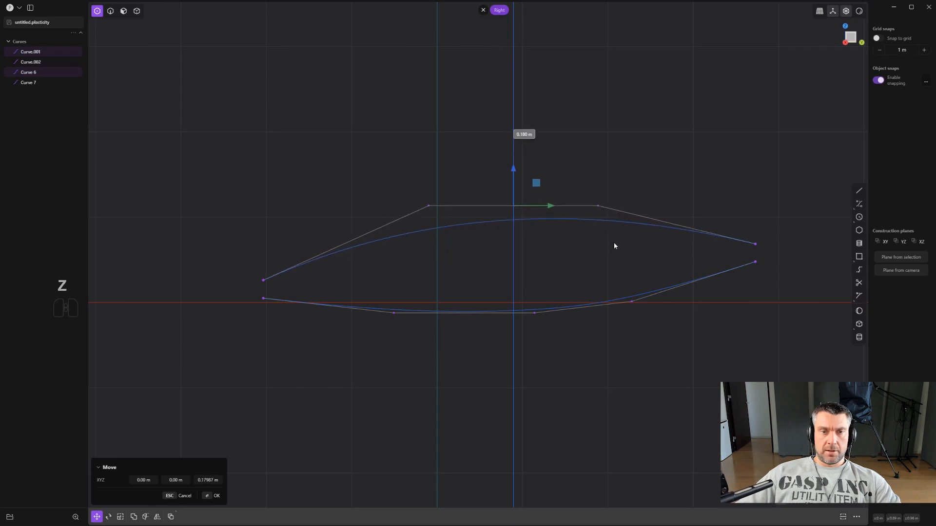
pyautogui.click(613, 242)
# - Rotate the upper curves' selected middle control points about 6.5° around the X axis
pyautogui.press('r')
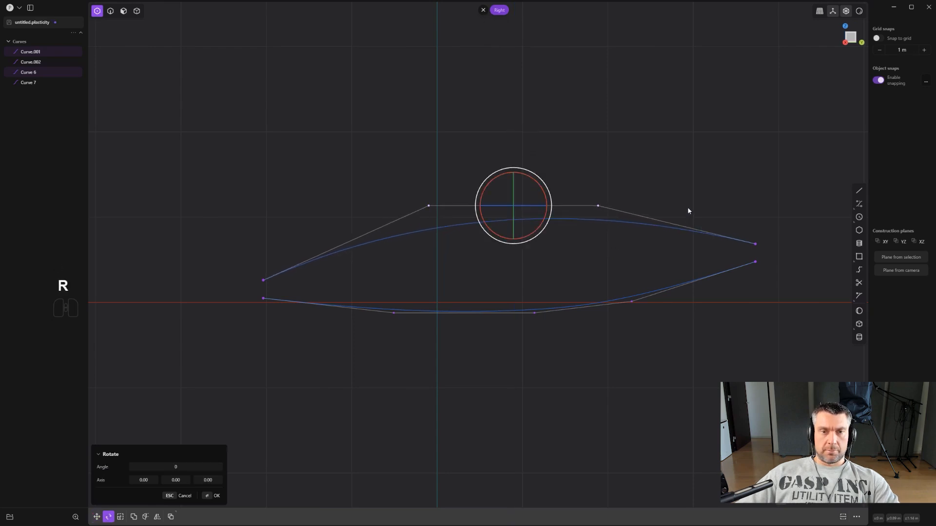
pyautogui.press('x')
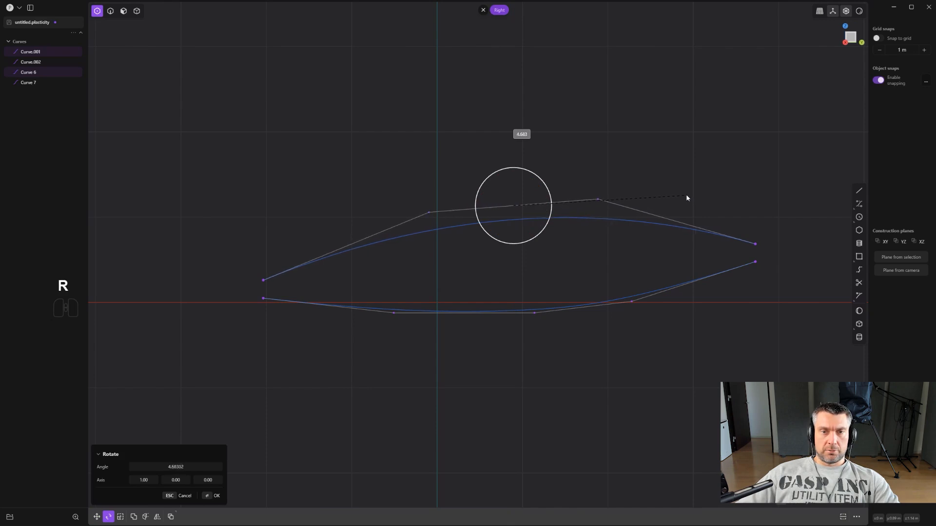
pyautogui.click(686, 195)
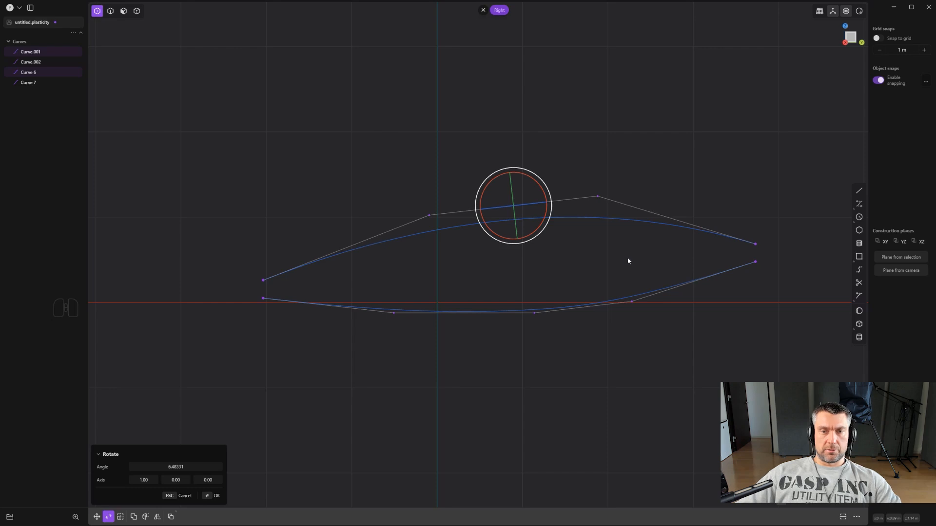
pyautogui.scroll(-1, 631, 258)
pyautogui.rightClick(646, 212)
pyautogui.scroll(-3, 646, 213)
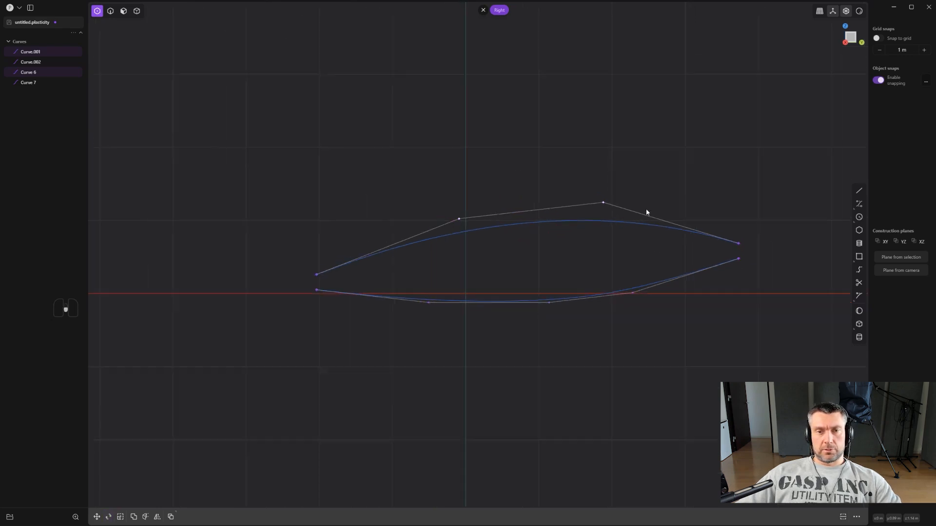
# - Examine the four curves and the gaps between their end points, selecting the upper and lower curves on the positive X side
pyautogui.press('2')
pyautogui.scroll(3, 583, 240)
pyautogui.moveTo(468, 248); pyautogui.dragTo(568, 248, button='middle')
pyautogui.scroll(1, 567, 248)
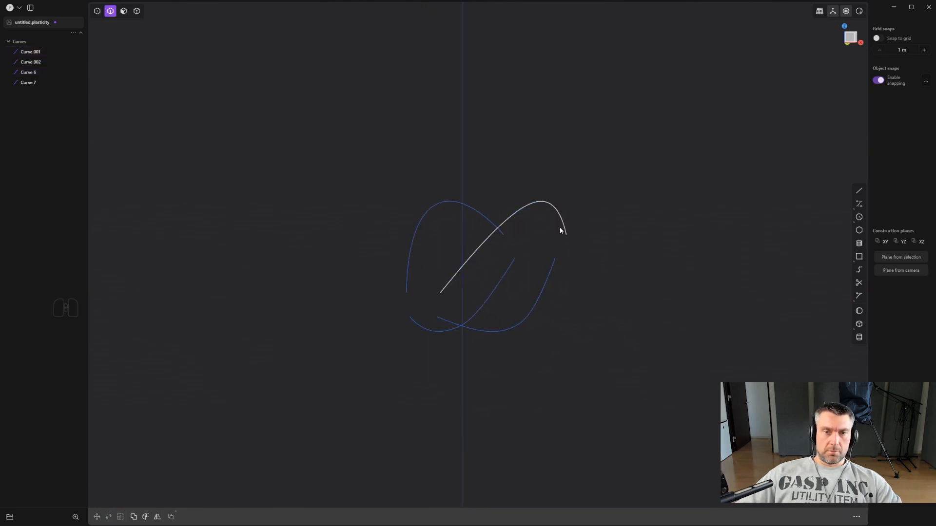
pyautogui.click(536, 308)
pyautogui.keyDown('shift'); pyautogui.click(536, 202); pyautogui.keyUp('shift')
pyautogui.moveTo(536, 202); pyautogui.dragTo(496, 265, button='middle')
pyautogui.scroll(4, 539, 262)
pyautogui.keyDown('shift'); pyautogui.moveTo(445, 282); pyautogui.dragTo(526, 245, button='middle'); pyautogui.keyUp('shift')
pyautogui.scroll(3, 471, 261)
pyautogui.scroll(2, 447, 287)
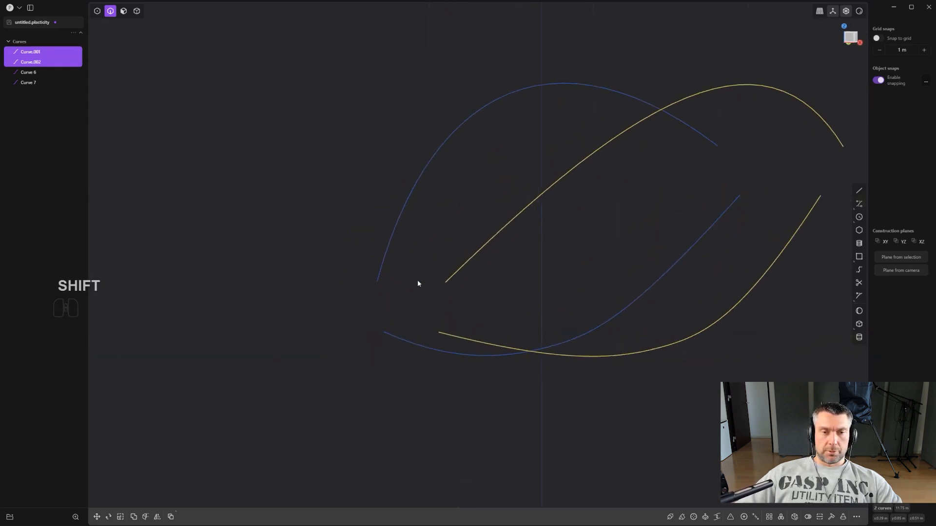
pyautogui.moveTo(365, 259); pyautogui.dragTo(422, 293, button='middle')
# - In the front view, draw a three-point spline joining the upper curves' negative Y end points, arching upward through the central plane
pyautogui.keyDown('alt'); pyautogui.moveTo(599, 276); pyautogui.dragTo(684, 255, button='middle'); pyautogui.keyUp('alt')
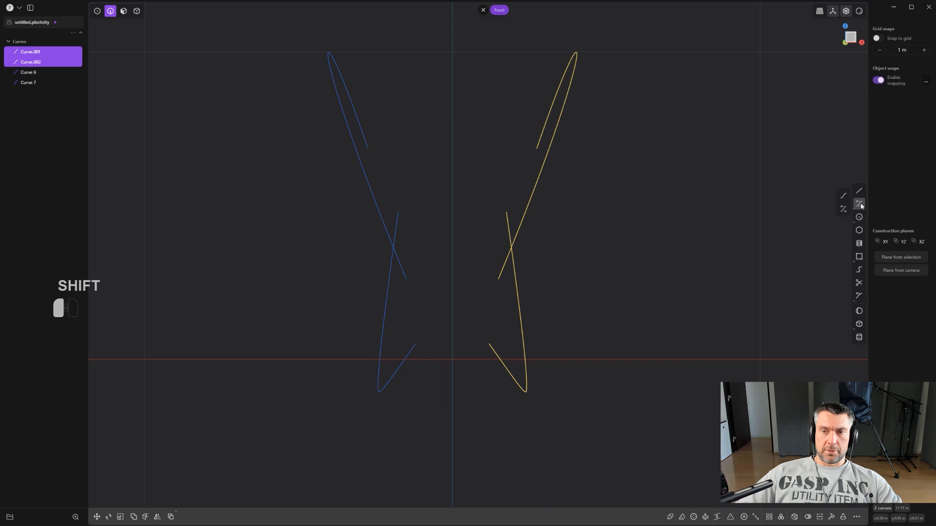
pyautogui.click(843, 195)
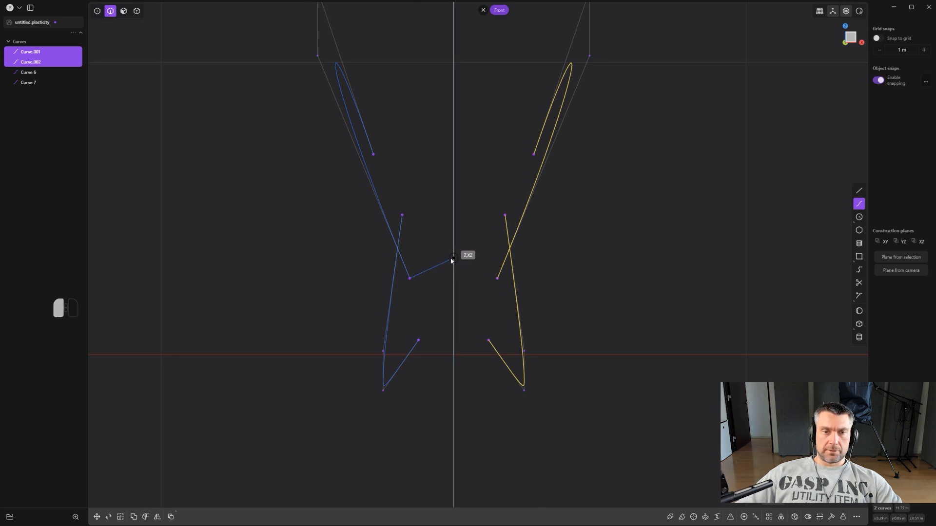
pyautogui.click(452, 259)
pyautogui.click(497, 278)
pyautogui.press('Return')
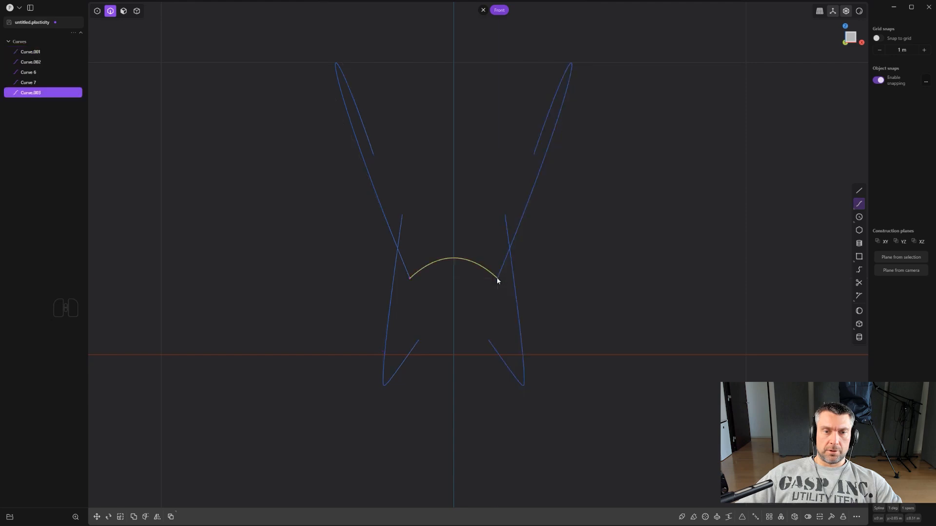
# - Select the new spline's two middle control points and lower them along Z to flatten the arch
pyautogui.scroll(3, 468, 276)
pyautogui.press('1')
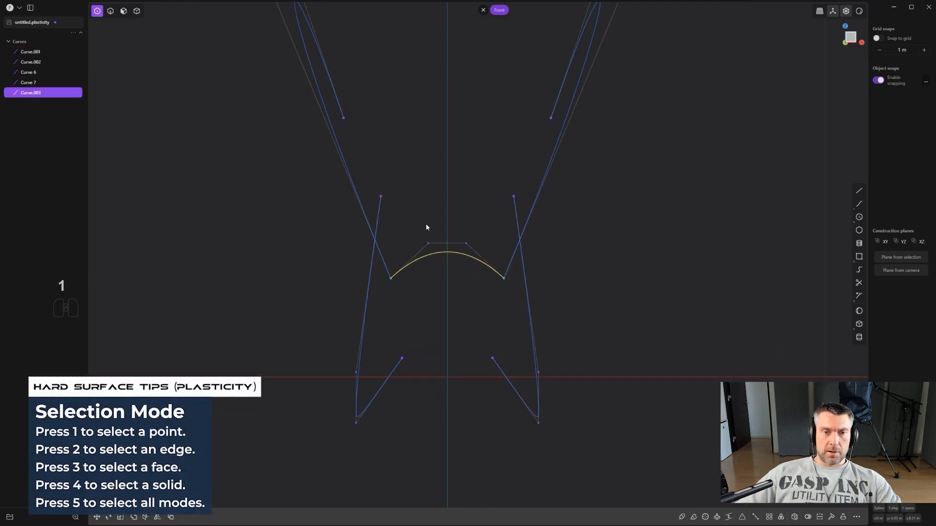
pyautogui.moveTo(419, 220); pyautogui.dragTo(477, 257)
pyautogui.press('g')
pyautogui.press('z')
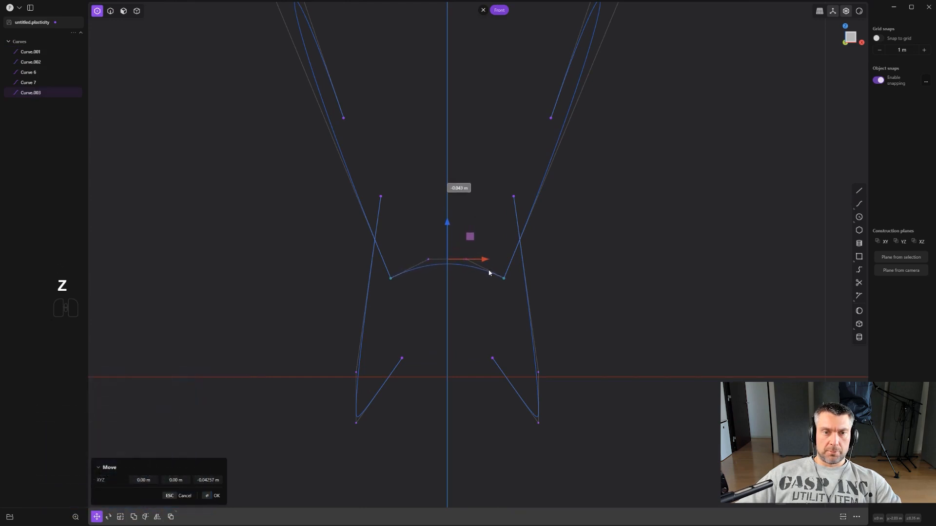
pyautogui.rightClick(490, 269)
pyautogui.moveTo(490, 269); pyautogui.dragTo(553, 257, button='middle')
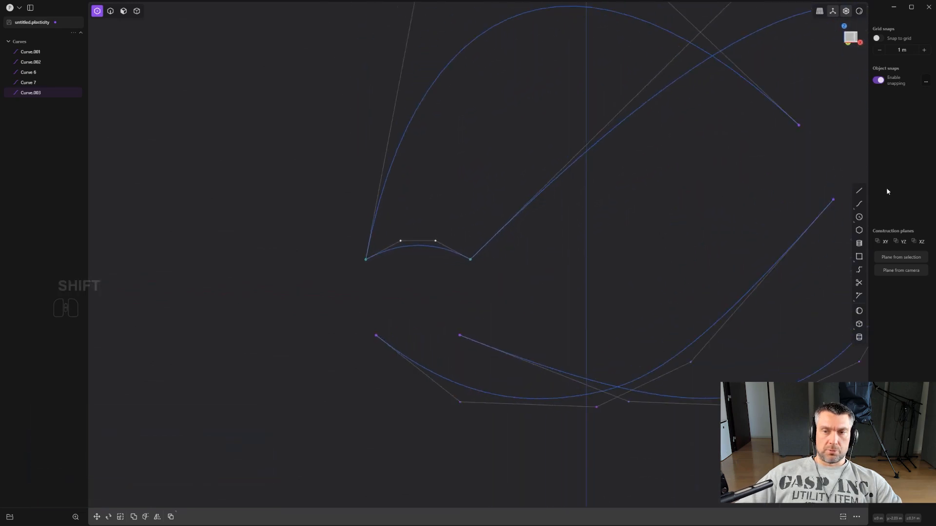
# - Draw two straight lines joining the upper and lower curves' negative Y end points, one on each side
pyautogui.click(471, 259)
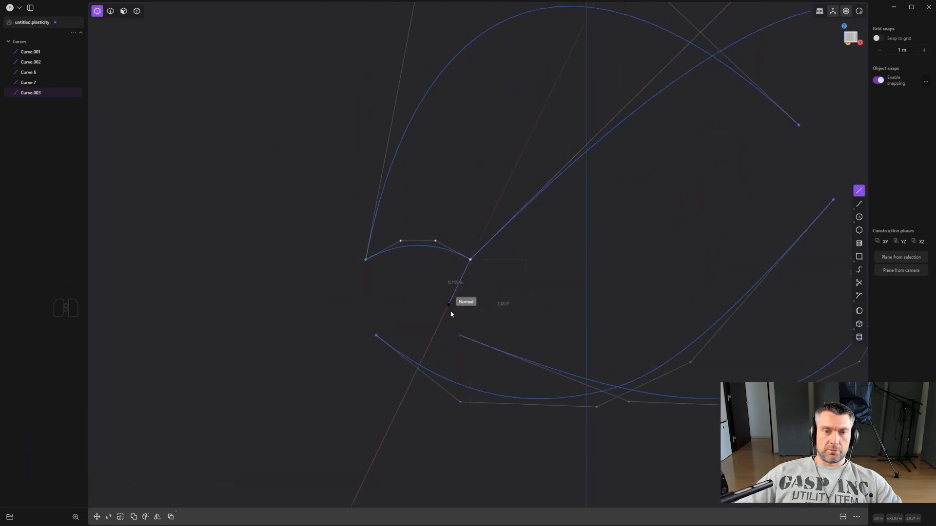
pyautogui.click(460, 336)
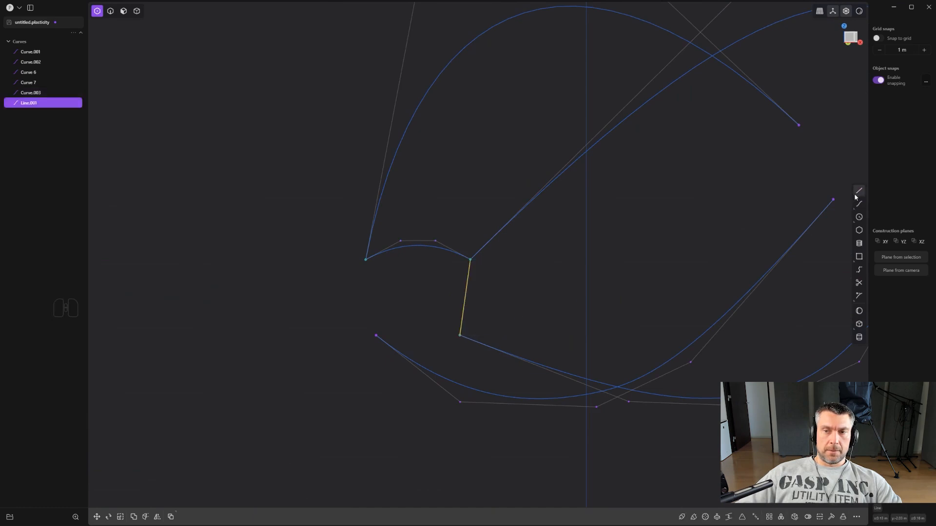
pyautogui.click(361, 262)
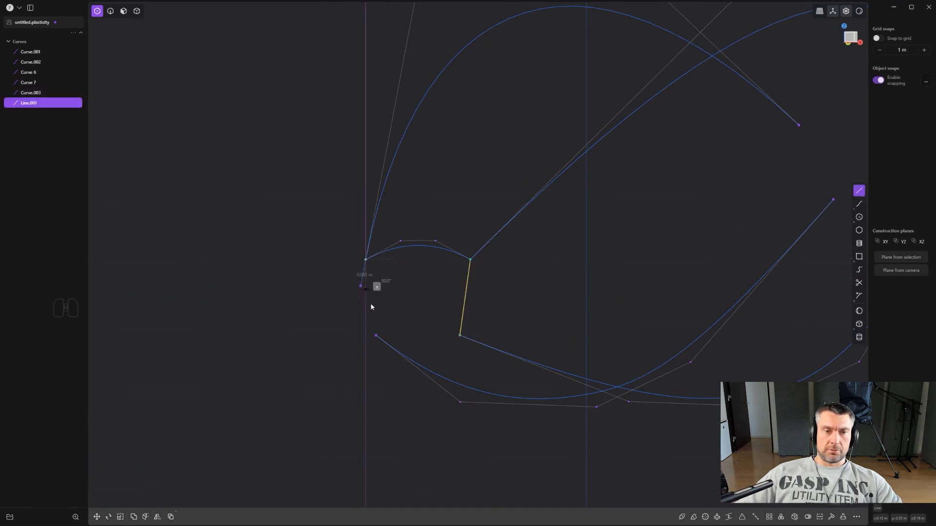
pyautogui.click(376, 335)
# - Select the lower corner points of the negative Y end and raise them about 0.054 m along Z
pyautogui.scroll(-1, 378, 335)
pyautogui.moveTo(393, 339); pyautogui.dragTo(443, 312, button='middle')
pyautogui.moveTo(413, 341)
pyautogui.mouseDown(button='middle')
pyautogui.moveTo(380, 320)
pyautogui.moveTo(325, 334)
pyautogui.mouseUp(button='middle')
pyautogui.moveTo(321, 333); pyautogui.dragTo(447, 365)
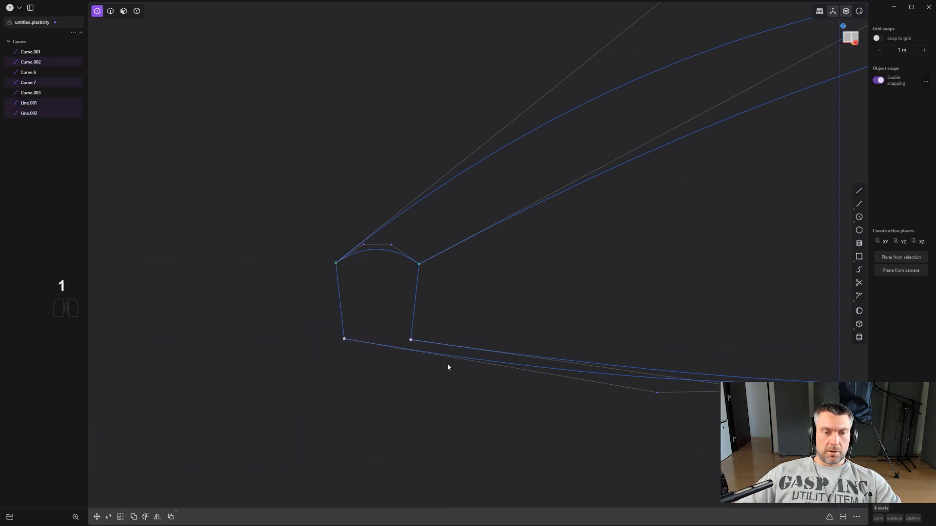
pyautogui.press('z')
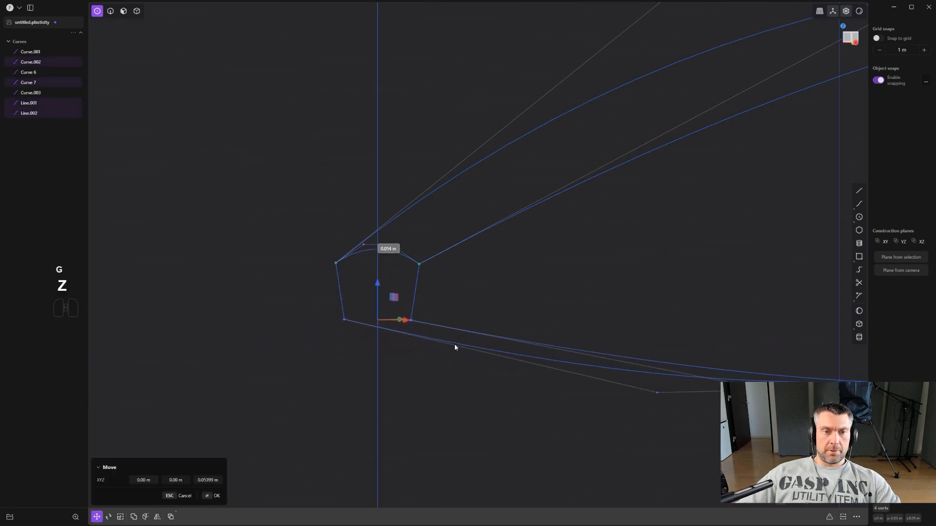
pyautogui.click(455, 346)
# - In the front view, draw a three-point spline joining the lower curves' negative Y end points, bowing slightly downward at the central plane
pyautogui.moveTo(583, 281); pyautogui.dragTo(632, 259, button='middle')
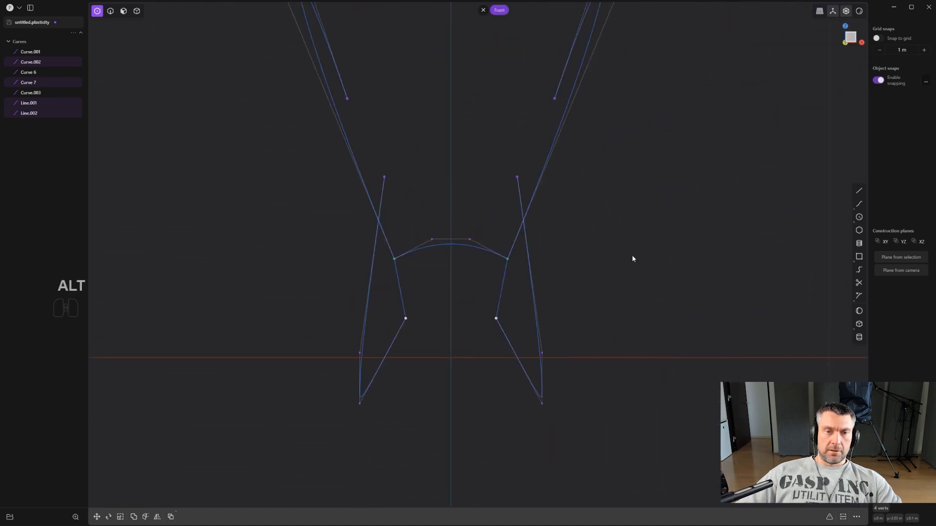
pyautogui.click(858, 204)
pyautogui.click(366, 331)
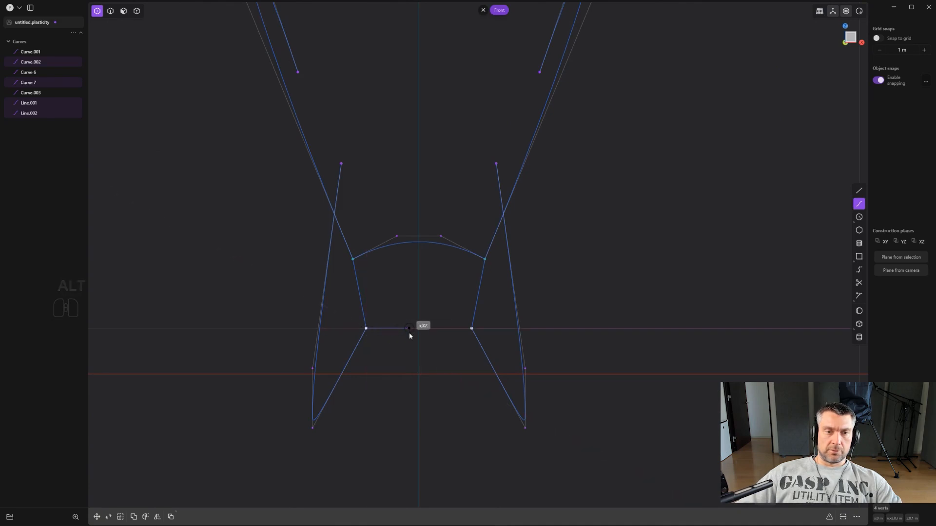
pyautogui.click(417, 337)
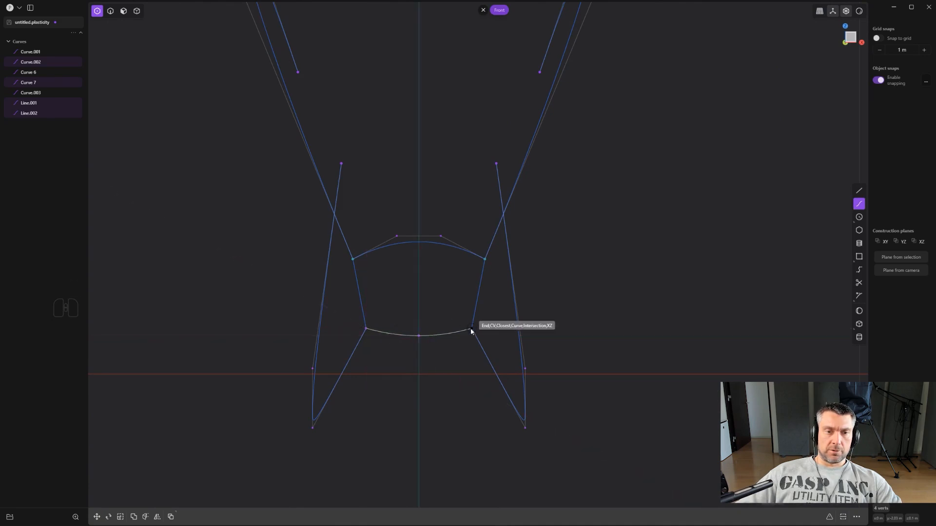
pyautogui.click(471, 329)
pyautogui.rightClick(471, 329)
pyautogui.scroll(-3, 470, 330)
pyautogui.moveTo(486, 322); pyautogui.dragTo(420, 334, button='middle')
pyautogui.click(460, 313)
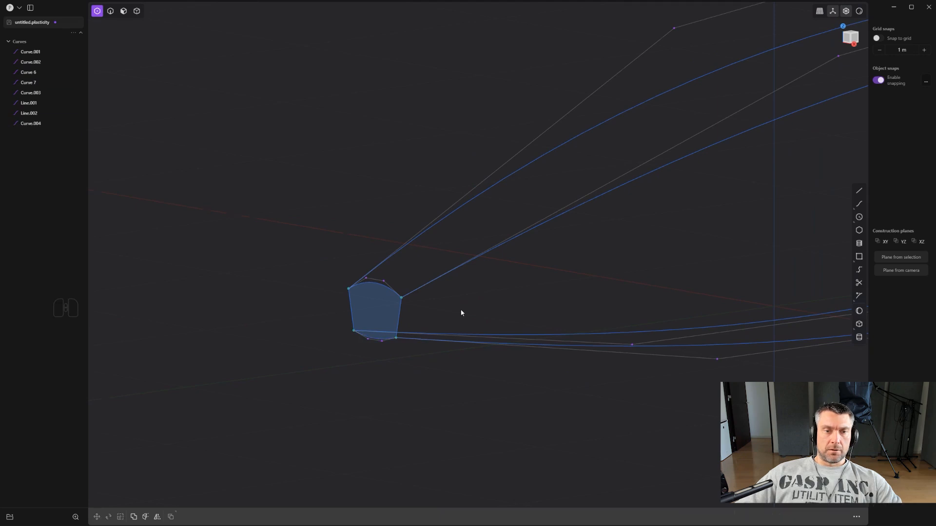
# - In the back view, draw a three-point spline joining the upper curves' positive Y end points, arching upward through the central plane
pyautogui.keyDown('alt'); pyautogui.moveTo(461, 313); pyautogui.dragTo(429, 291, button='middle'); pyautogui.keyUp('alt')
pyautogui.scroll(5, 448, 307)
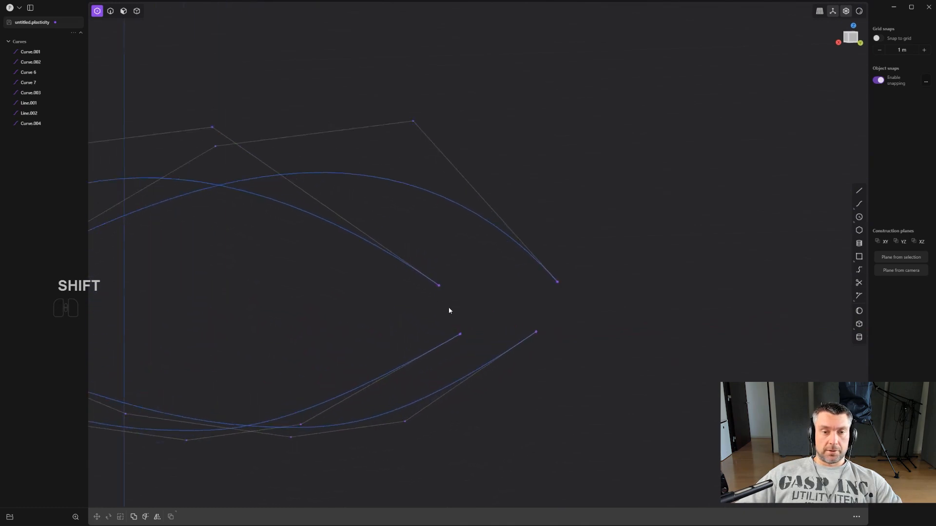
pyautogui.moveTo(466, 318); pyautogui.dragTo(444, 318, button='middle')
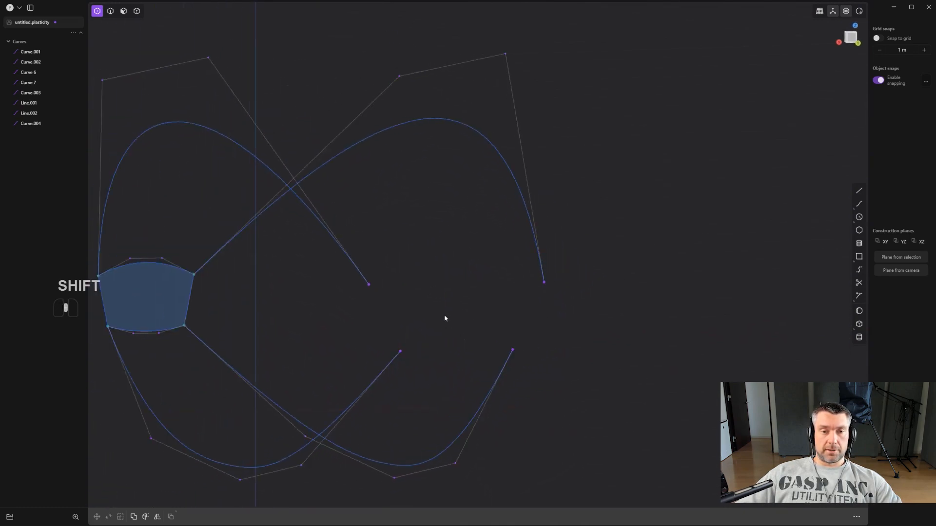
pyautogui.click(369, 285)
pyautogui.moveTo(410, 248); pyautogui.dragTo(457, 234, button='middle')
pyautogui.scroll(3, 445, 231)
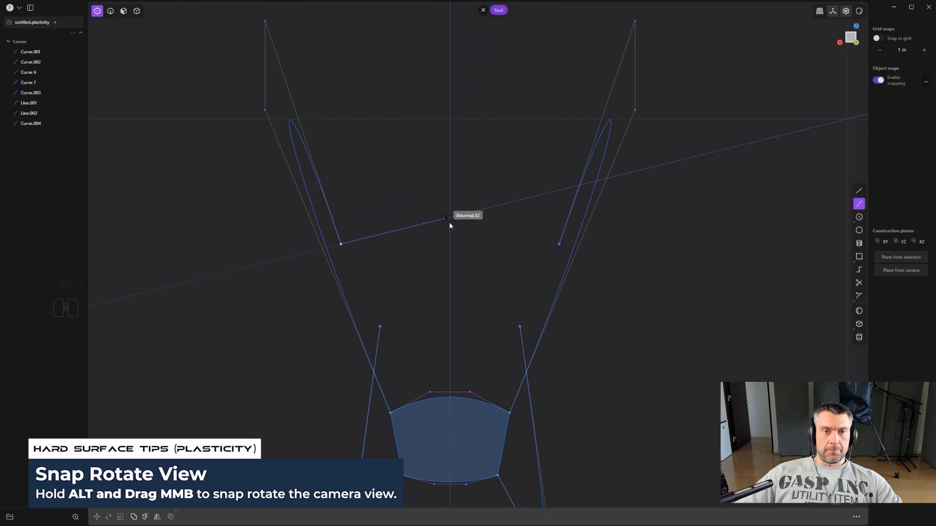
pyautogui.click(451, 227)
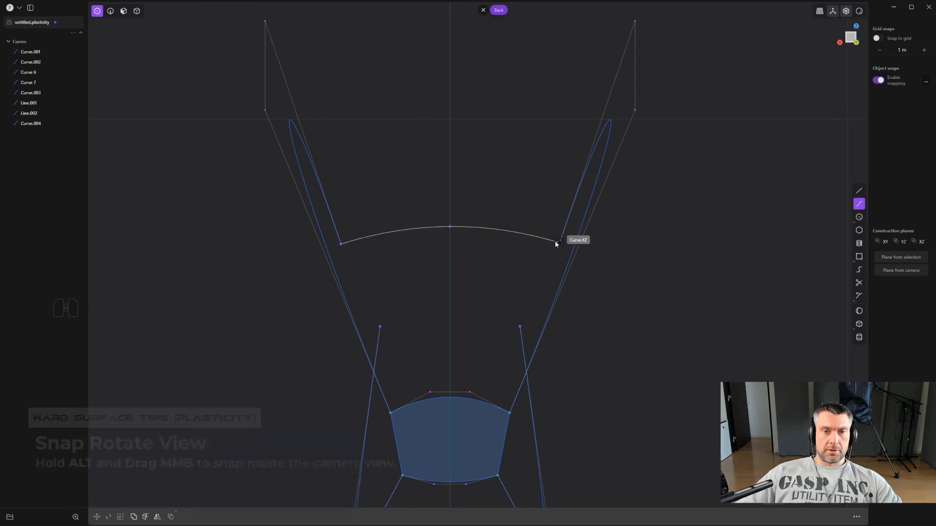
pyautogui.click(557, 243)
pyautogui.rightClick(557, 244)
# - Draw two straight lines joining the upper and lower curves' positive Y end points, one on each side
pyautogui.scroll(-2, 549, 244)
pyautogui.moveTo(533, 251); pyautogui.dragTo(623, 290, button='middle')
pyautogui.hotkey('shift', 'a')
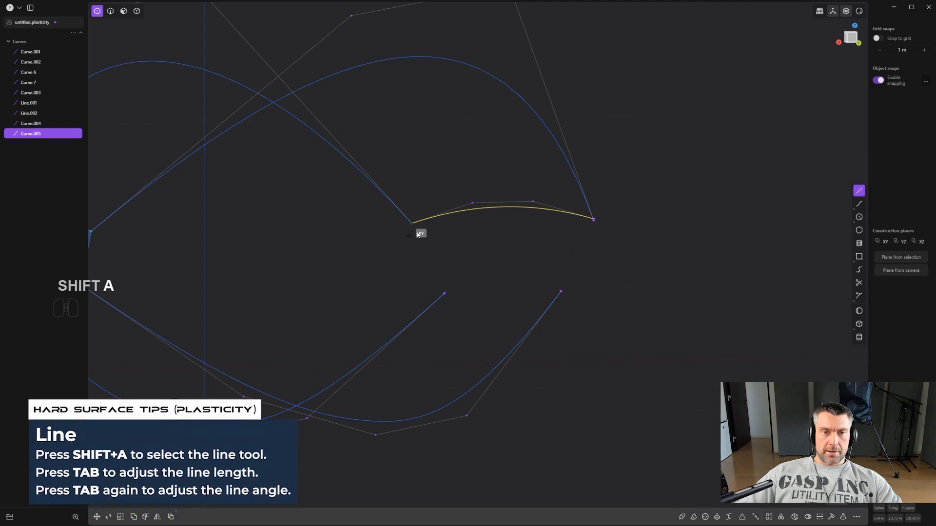
pyautogui.click(413, 227)
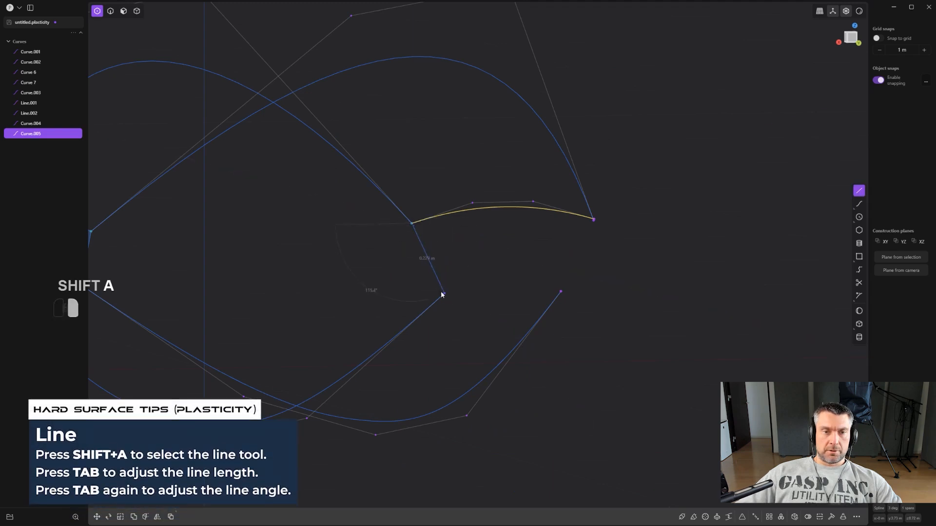
pyautogui.click(443, 294)
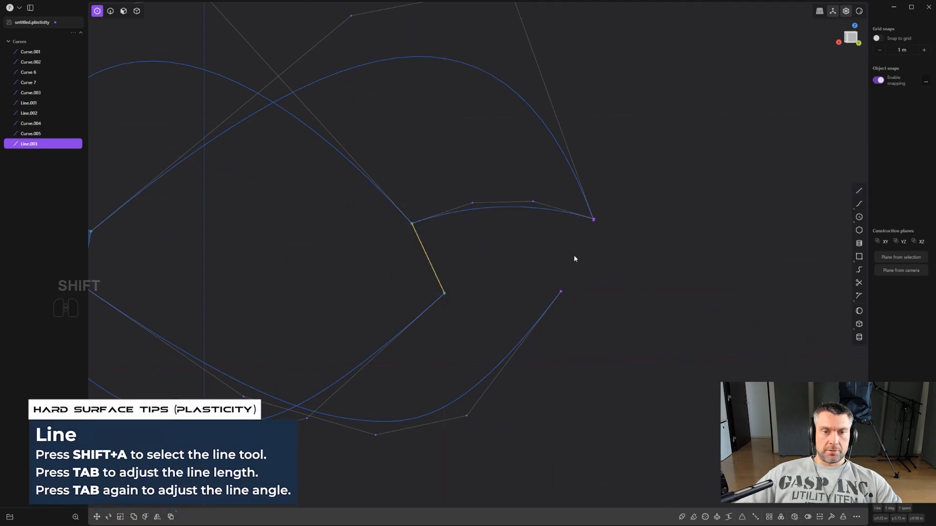
pyautogui.click(560, 291)
# - Close the positive Y end profile with a straight line between the lower curves' end points
pyautogui.hotkey('shift', 'q')
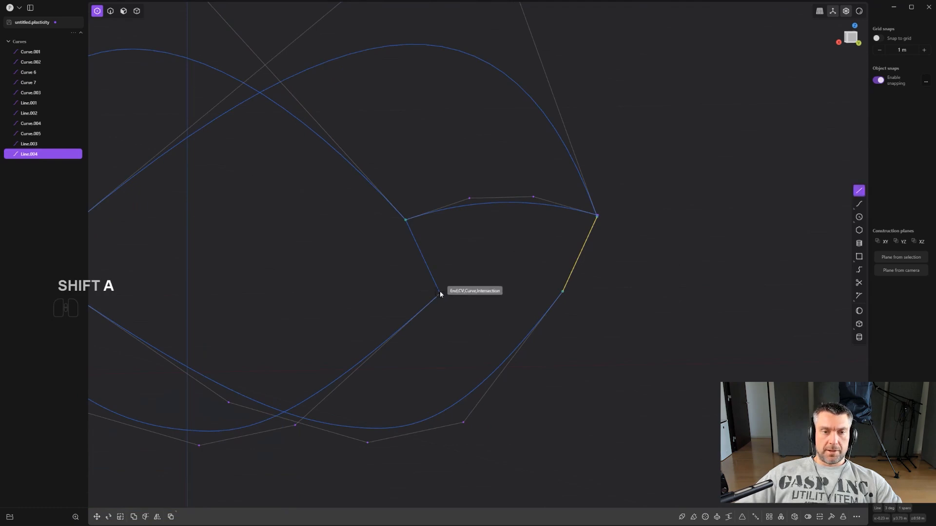
pyautogui.click(440, 292)
pyautogui.click(562, 292)
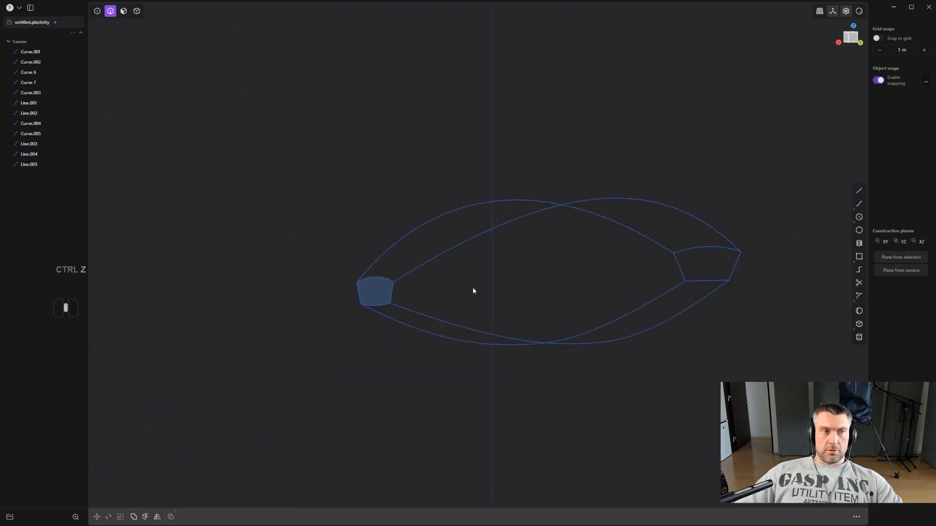
# - Draw a three-point spline from the positive X upper curve's crest down to the lower curve's height, using the front and right views
pyautogui.moveTo(473, 291); pyautogui.dragTo(556, 259, button='middle')
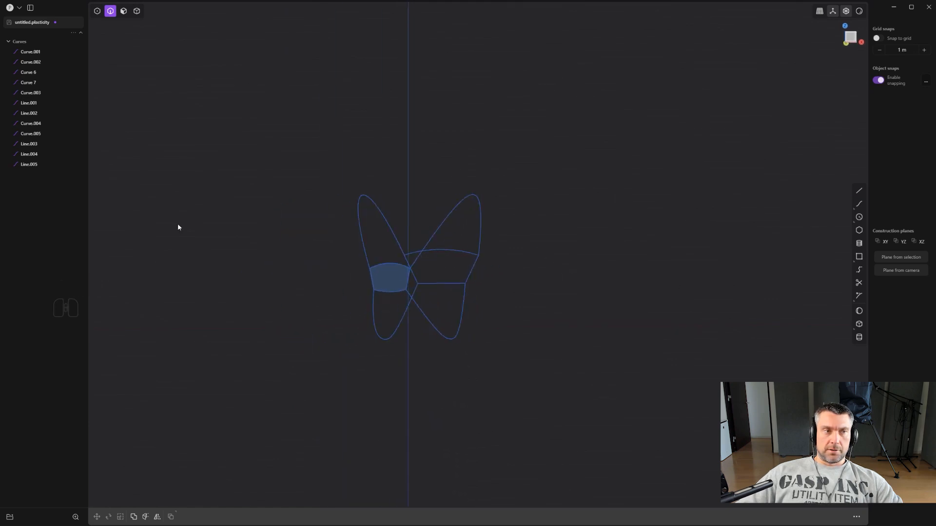
pyautogui.moveTo(519, 254); pyautogui.dragTo(566, 165, button='middle')
pyautogui.scroll(4, 507, 237)
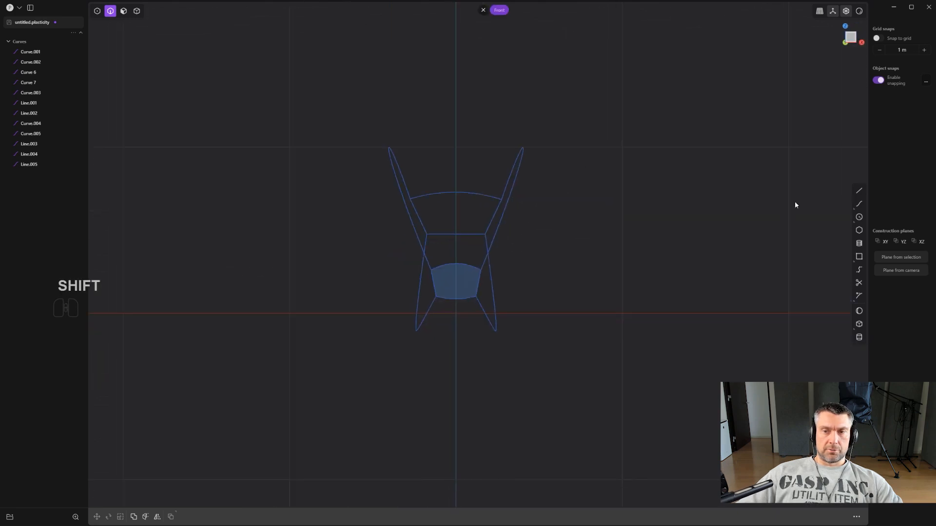
pyautogui.click(859, 204)
pyautogui.moveTo(581, 199)
pyautogui.mouseDown(button='middle')
pyautogui.moveTo(520, 189)
pyautogui.moveTo(519, 207)
pyautogui.moveTo(593, 192)
pyautogui.mouseUp(button='middle')
pyautogui.click(562, 150)
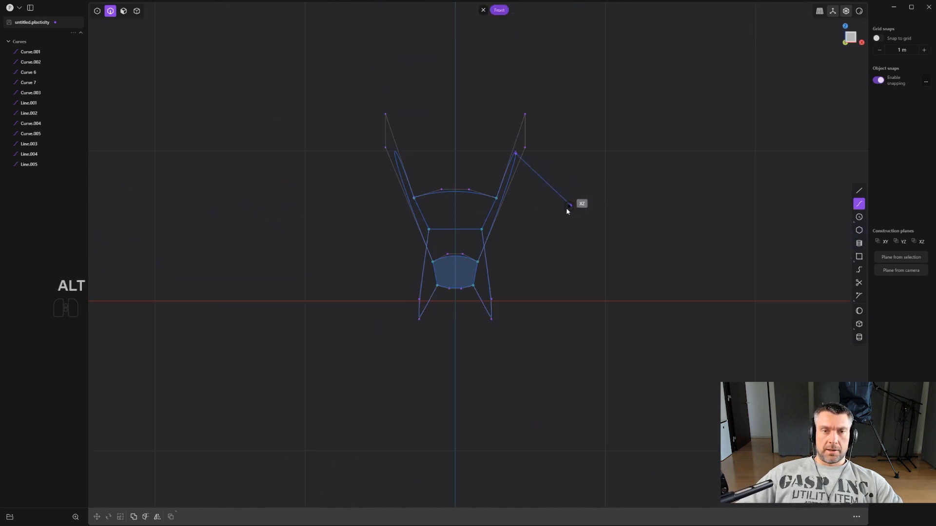
pyautogui.scroll(2, 544, 217)
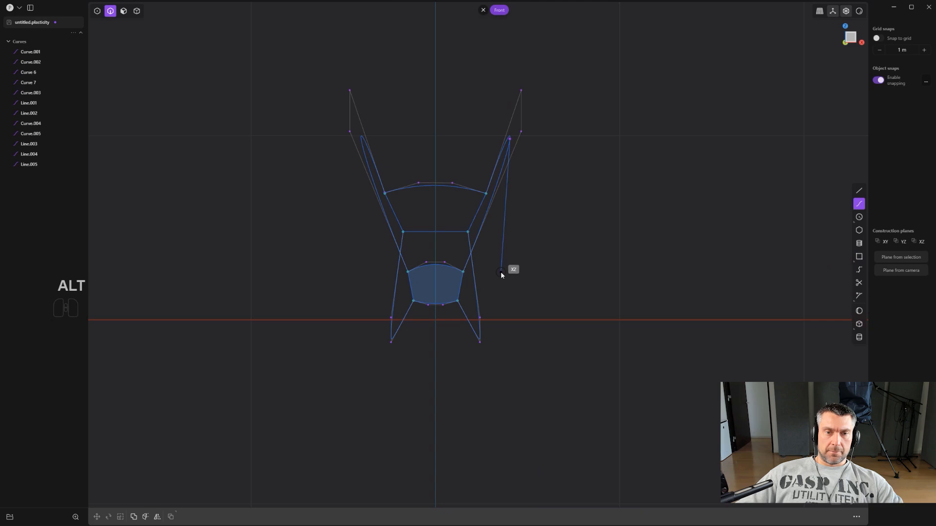
pyautogui.click(503, 269)
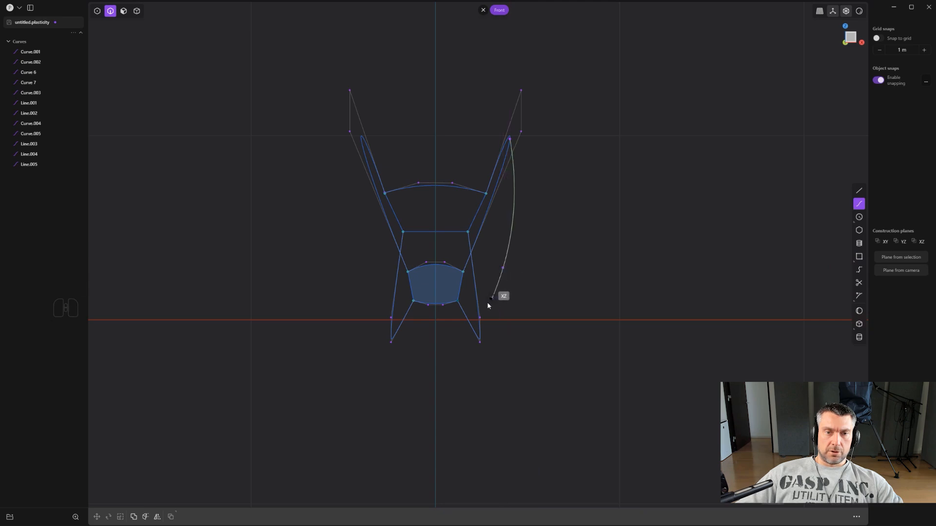
pyautogui.moveTo(482, 314); pyautogui.dragTo(383, 320, button='middle')
pyautogui.moveTo(481, 334); pyautogui.dragTo(445, 334, button='middle')
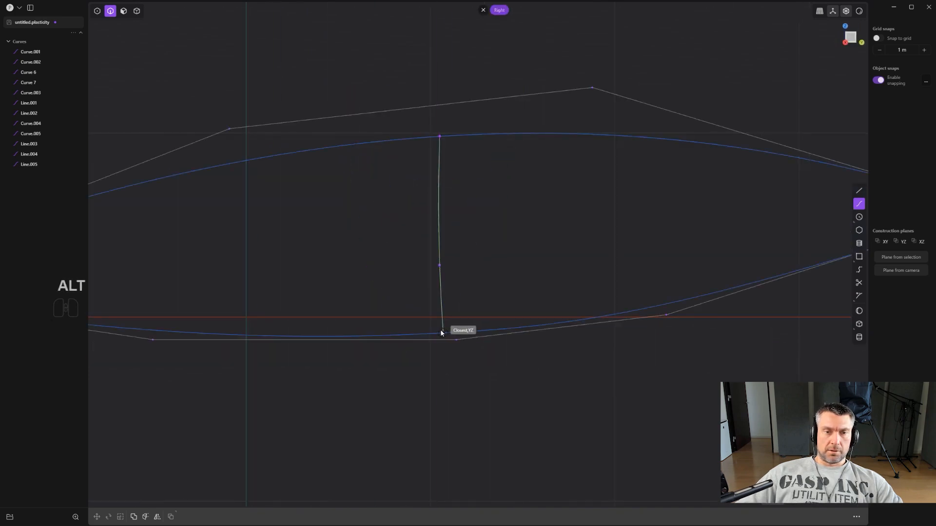
pyautogui.click(441, 333)
pyautogui.scroll(-2, 455, 324)
pyautogui.rightClick(455, 325)
pyautogui.scroll(-1, 453, 327)
# - Select the new side spline's lower end point and move it with accurate snapping onto the positive X lower curve
pyautogui.keyDown('alt'); pyautogui.moveTo(452, 327); pyautogui.dragTo(493, 288, button='middle'); pyautogui.keyUp('alt')
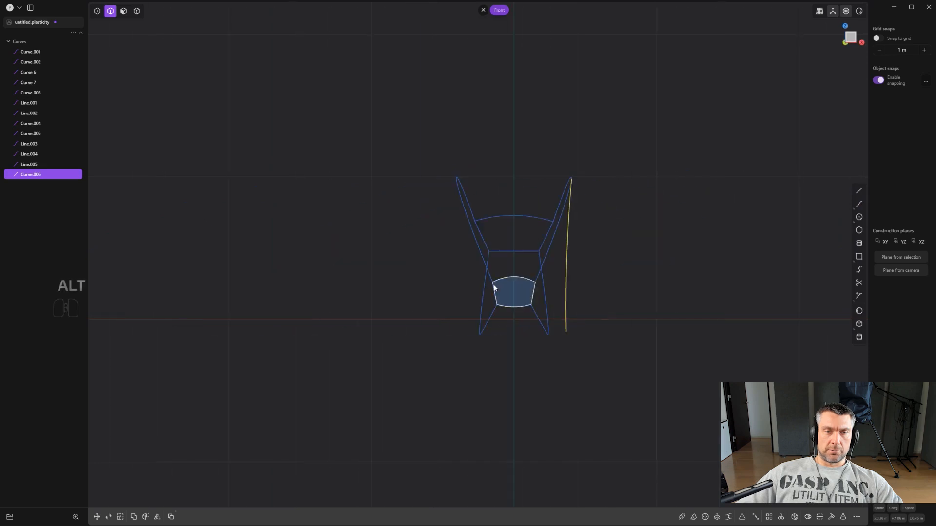
pyautogui.scroll(3, 604, 261)
pyautogui.press('1')
pyautogui.click(567, 348)
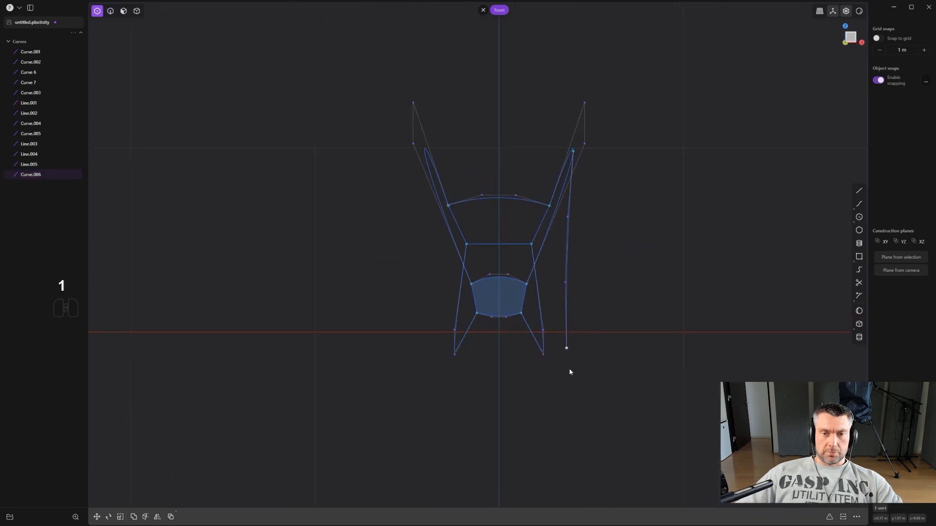
pyautogui.moveTo(569, 372)
pyautogui.mouseDown(button='middle')
pyautogui.moveTo(539, 381)
pyautogui.moveTo(561, 377)
pyautogui.mouseUp(button='middle')
pyautogui.press('g')
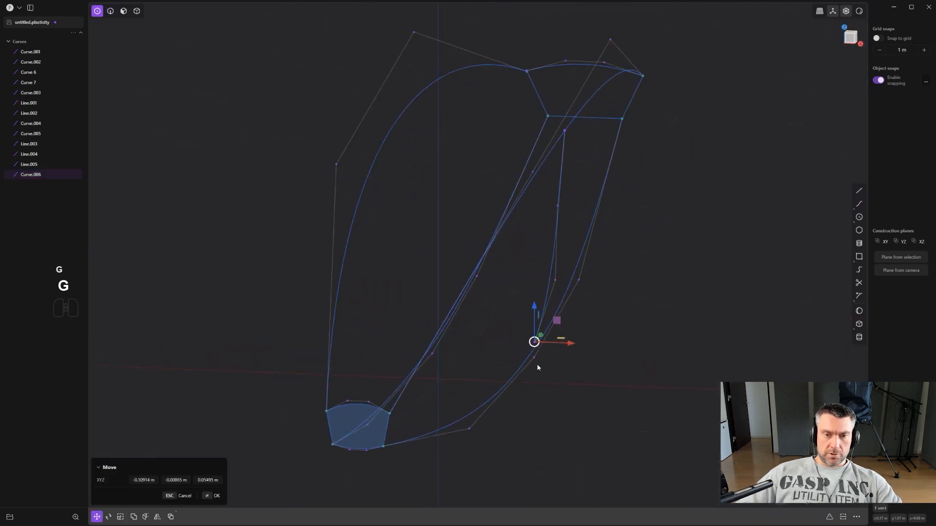
pyautogui.press('ctrl')
pyautogui.scroll(3, 545, 361)
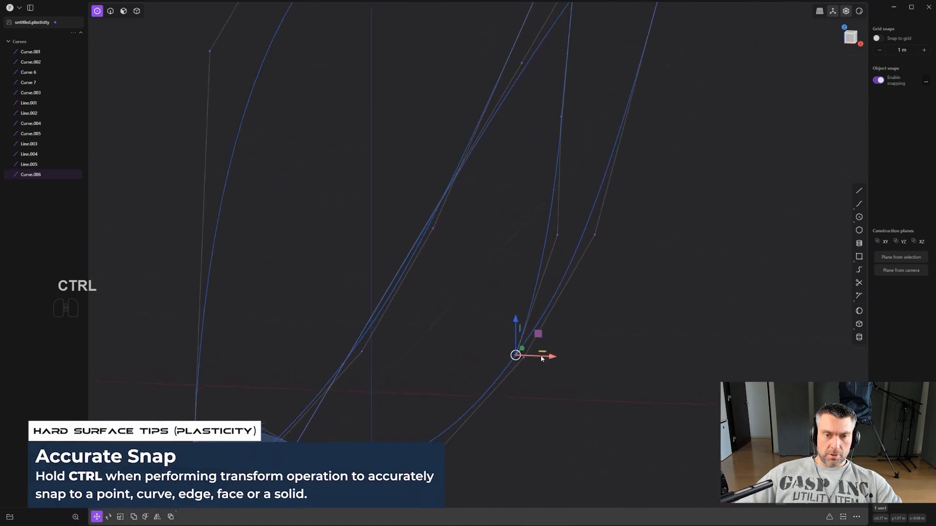
pyautogui.moveTo(542, 358)
pyautogui.mouseDown(button='middle')
pyautogui.moveTo(462, 375)
pyautogui.moveTo(505, 356)
pyautogui.moveTo(548, 353)
pyautogui.mouseUp(button='middle')
pyautogui.press('2')
pyautogui.press('1')
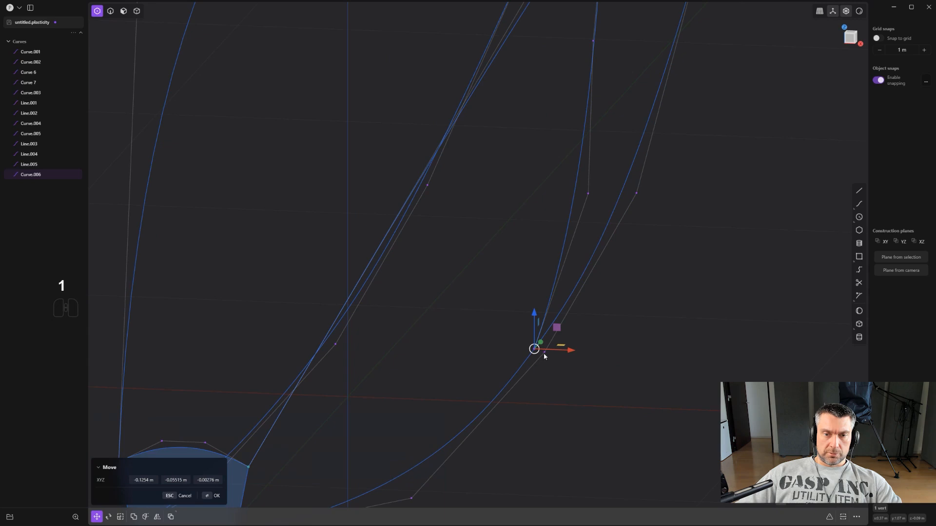
pyautogui.scroll(6, 547, 355)
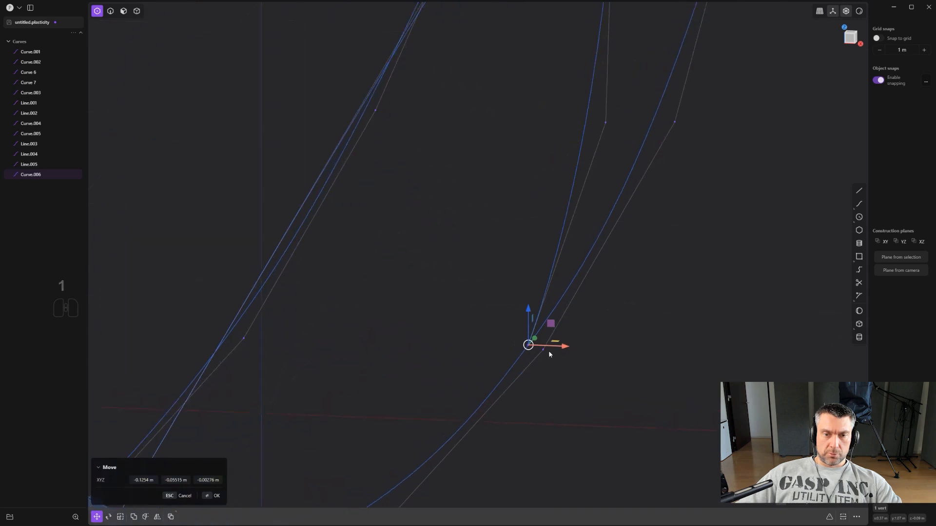
pyautogui.scroll(-4, 548, 350)
pyautogui.rightClick(646, 336)
# - In the front view, select the side spline's two middle control points and move them outward and slightly up in screen space
pyautogui.scroll(-5, 644, 335)
pyautogui.keyDown('alt'); pyautogui.moveTo(624, 354); pyautogui.dragTo(600, 312, button='middle'); pyautogui.keyUp('alt')
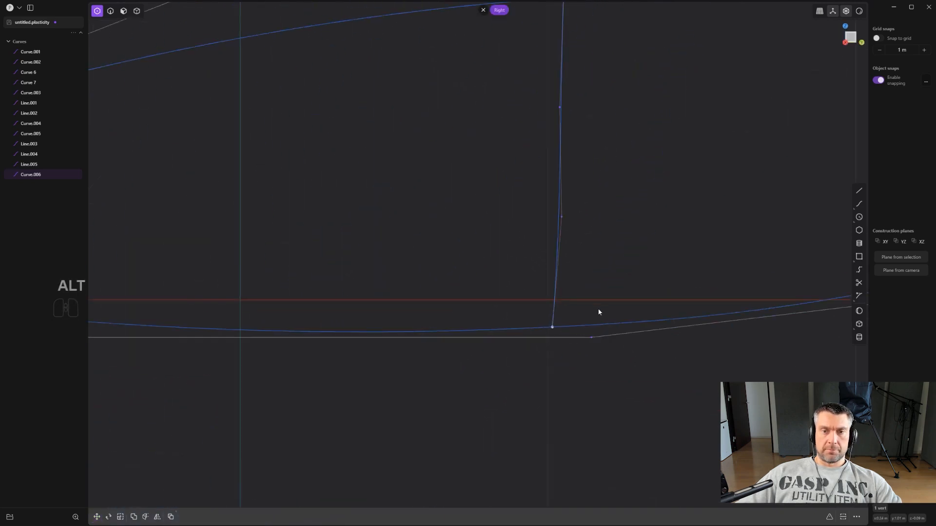
pyautogui.scroll(-5, 596, 301)
pyautogui.keyDown('alt'); pyautogui.moveTo(545, 283); pyautogui.dragTo(574, 261, button='middle'); pyautogui.keyUp('alt')
pyautogui.scroll(4, 576, 259)
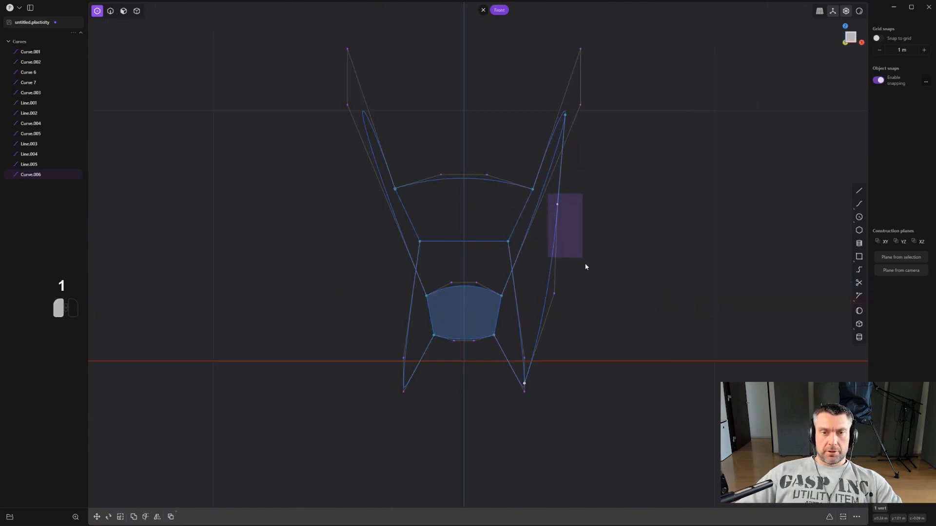
pyautogui.moveTo(586, 267); pyautogui.dragTo(605, 315)
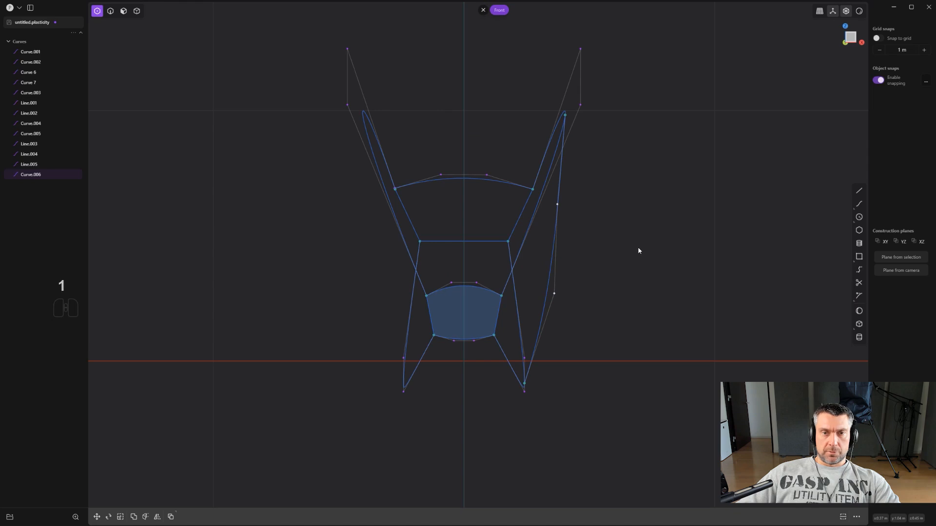
pyautogui.press('g')
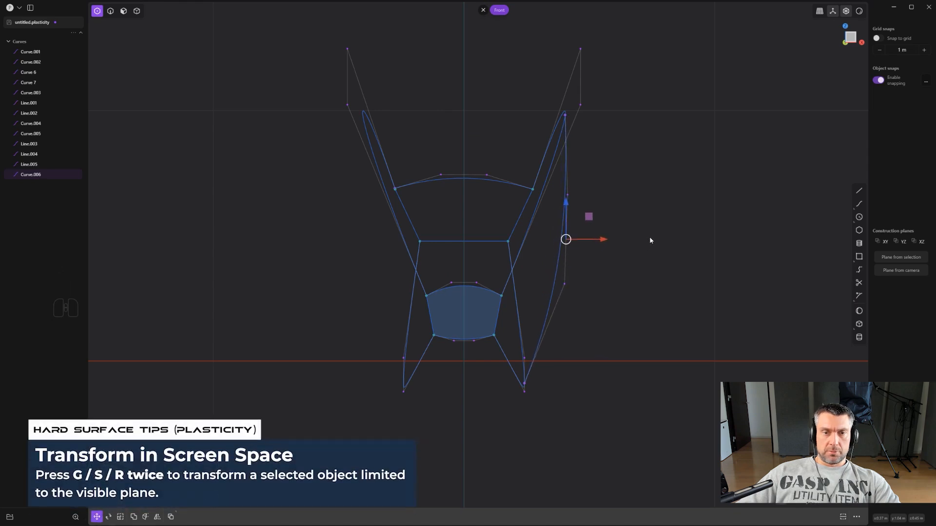
pyautogui.press('g')
pyautogui.click(649, 237)
pyautogui.rightClick(649, 237)
pyautogui.scroll(-3, 648, 236)
pyautogui.press('2')
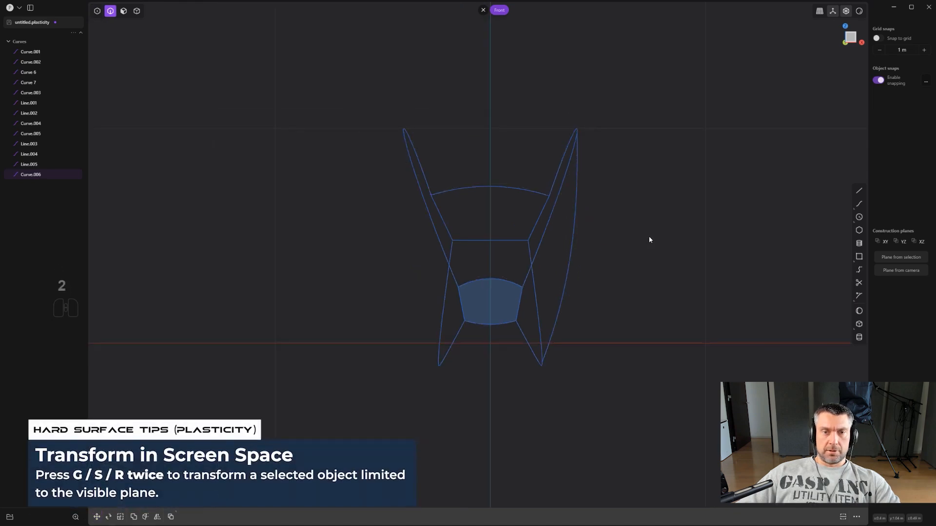
# - Loft a surface between the positive X upper and lower curves, guided by the side spline and the straight line at each end
pyautogui.moveTo(648, 240); pyautogui.dragTo(607, 330, button='middle')
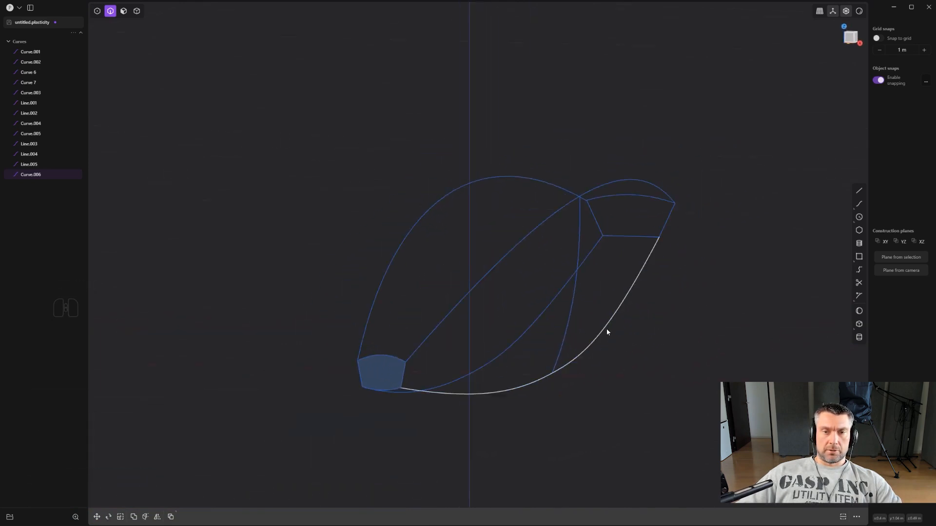
pyautogui.click(607, 331)
pyautogui.keyDown('shift'); pyautogui.click(589, 195); pyautogui.keyUp('shift')
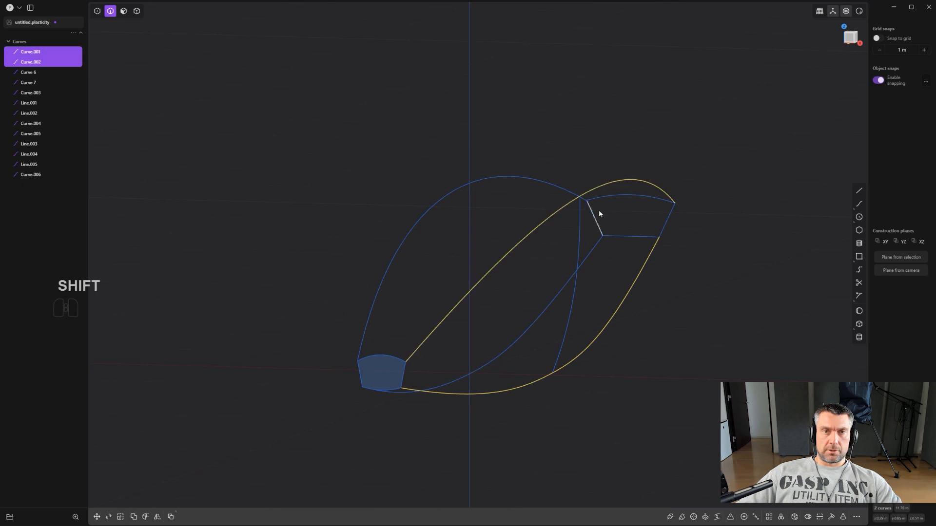
pyautogui.press('l')
pyautogui.scroll(1, 501, 320)
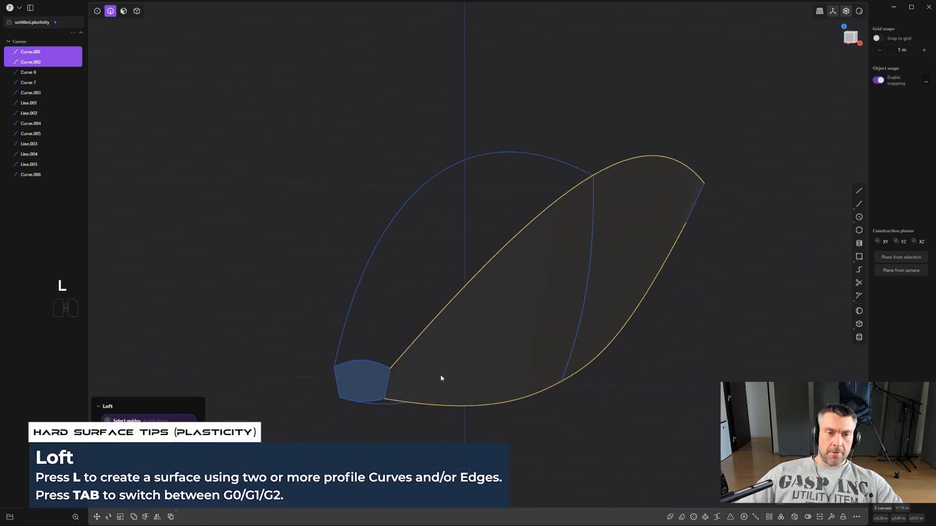
pyautogui.click(389, 383)
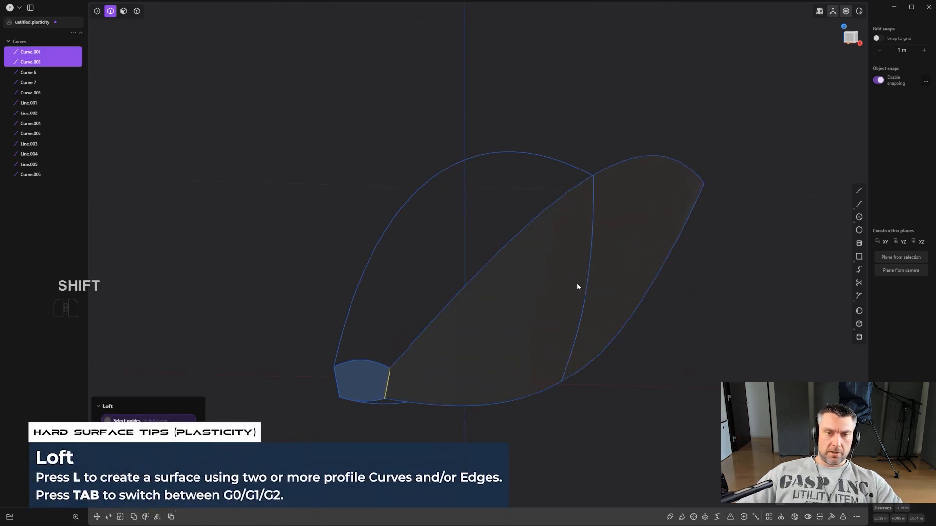
pyautogui.keyDown('shift'); pyautogui.click(590, 269); pyautogui.keyUp('shift')
pyautogui.moveTo(634, 256); pyautogui.dragTo(553, 232, button='middle')
pyautogui.keyDown('shift'); pyautogui.moveTo(691, 222); pyautogui.dragTo(460, 218, button='middle'); pyautogui.keyUp('shift')
pyautogui.keyDown('shift'); pyautogui.click(748, 238); pyautogui.keyUp('shift')
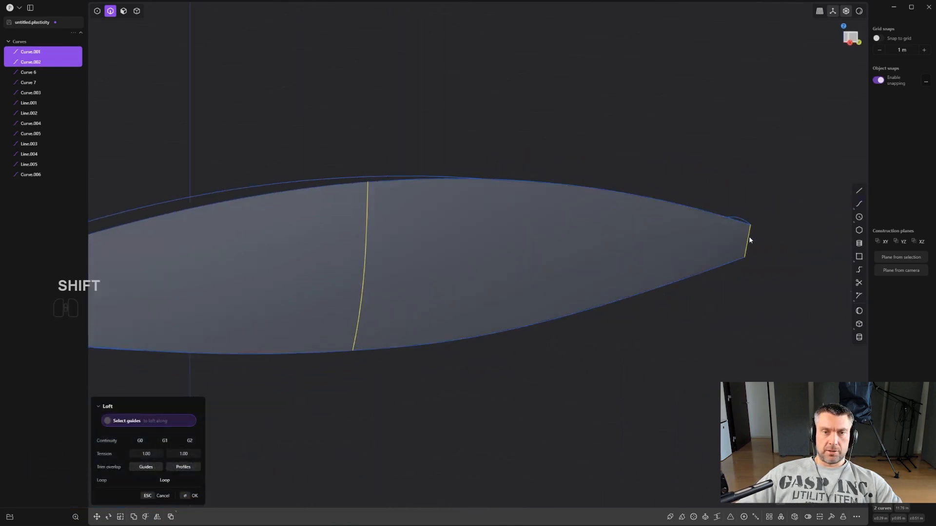
pyautogui.moveTo(748, 237); pyautogui.dragTo(589, 250, button='middle')
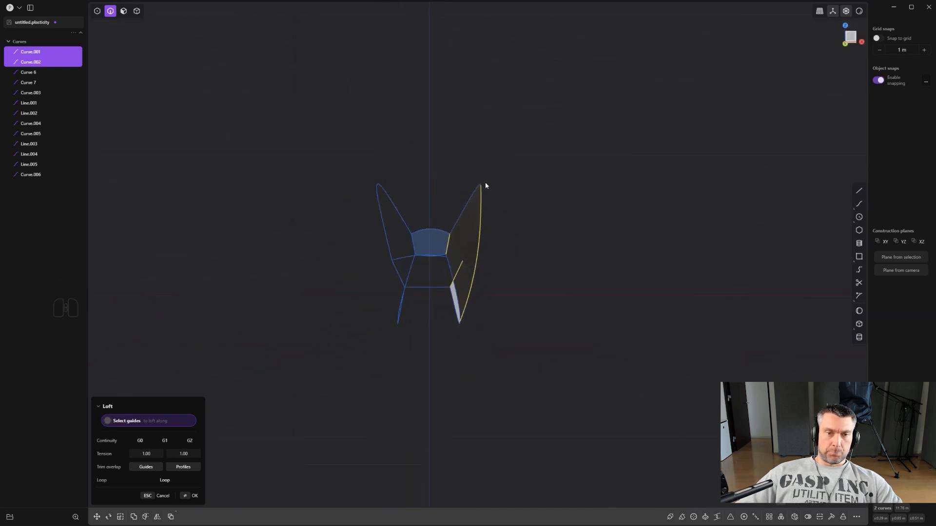
pyautogui.rightClick(594, 190)
pyautogui.moveTo(594, 190); pyautogui.dragTo(567, 266, button='middle')
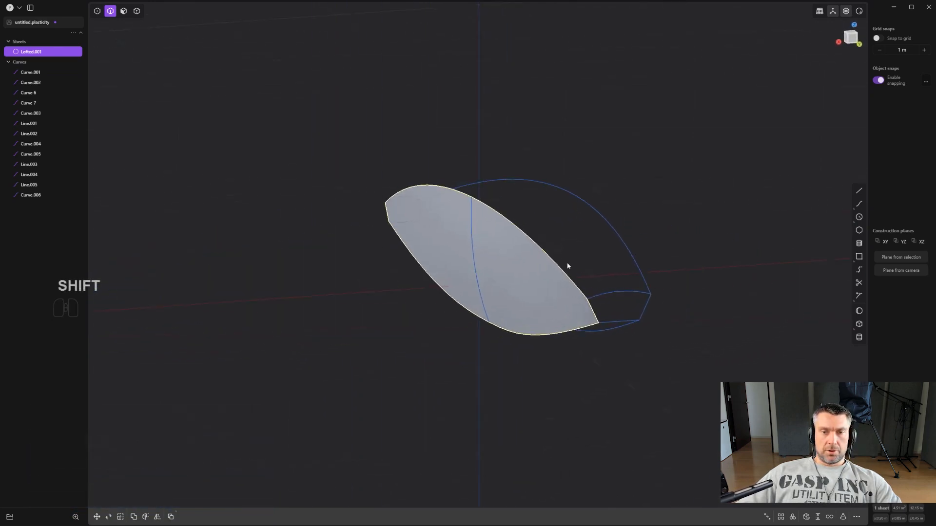
# - Try to loft between the two upper side curves with the upper end arcs as guides
pyautogui.hotkey('ctrl', 'z')
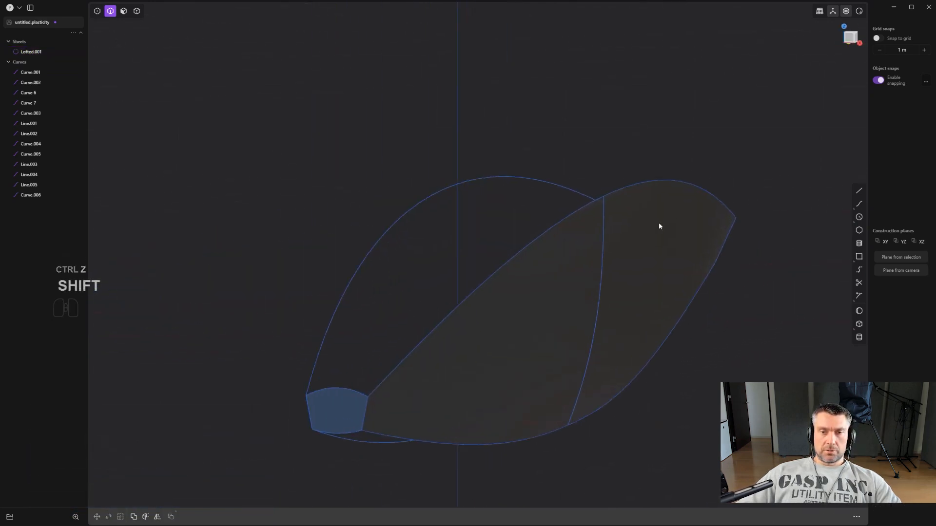
pyautogui.moveTo(659, 224); pyautogui.dragTo(536, 201, button='middle')
pyautogui.click(529, 174)
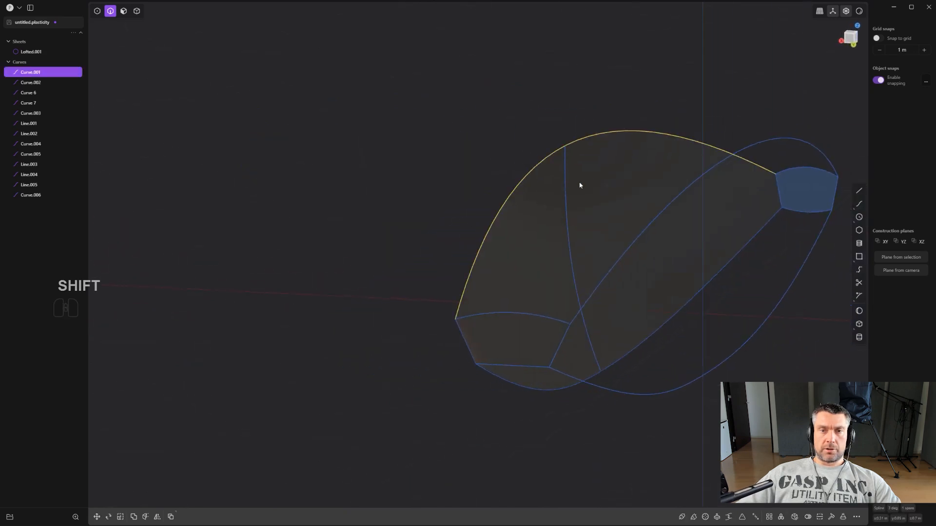
pyautogui.keyDown('shift'); pyautogui.click(671, 205); pyautogui.keyUp('shift')
pyautogui.keyDown('shift'); pyautogui.moveTo(670, 206); pyautogui.dragTo(499, 219, button='middle'); pyautogui.keyUp('shift')
pyautogui.press('l')
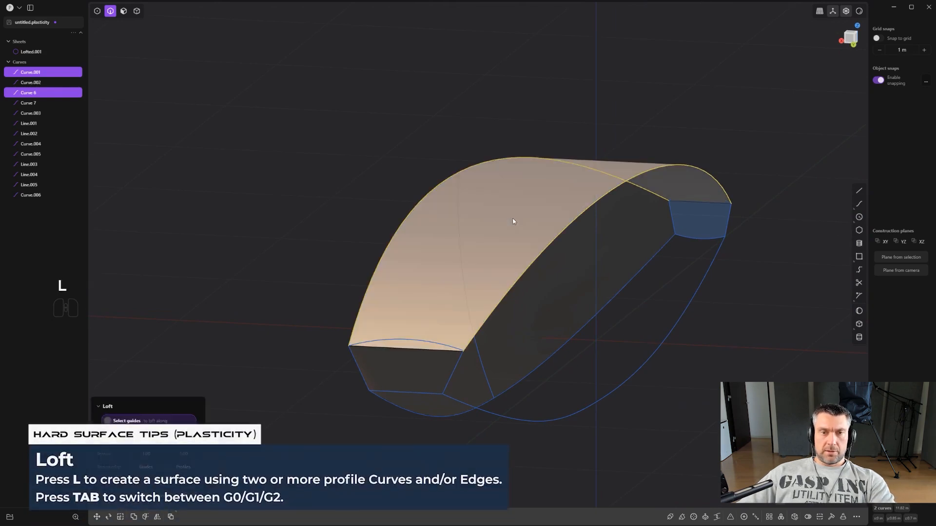
pyautogui.keyDown('shift'); pyautogui.click(425, 341); pyautogui.keyUp('shift')
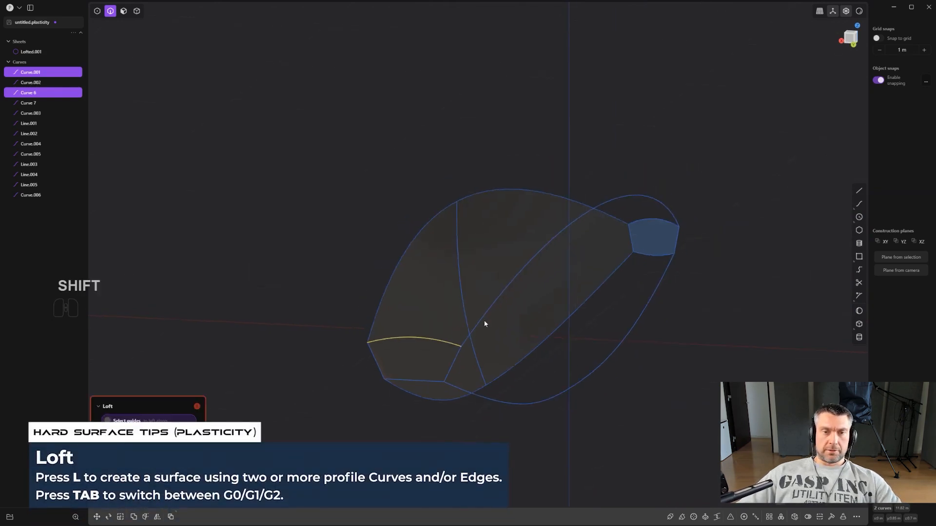
pyautogui.moveTo(484, 321); pyautogui.dragTo(672, 232, button='middle')
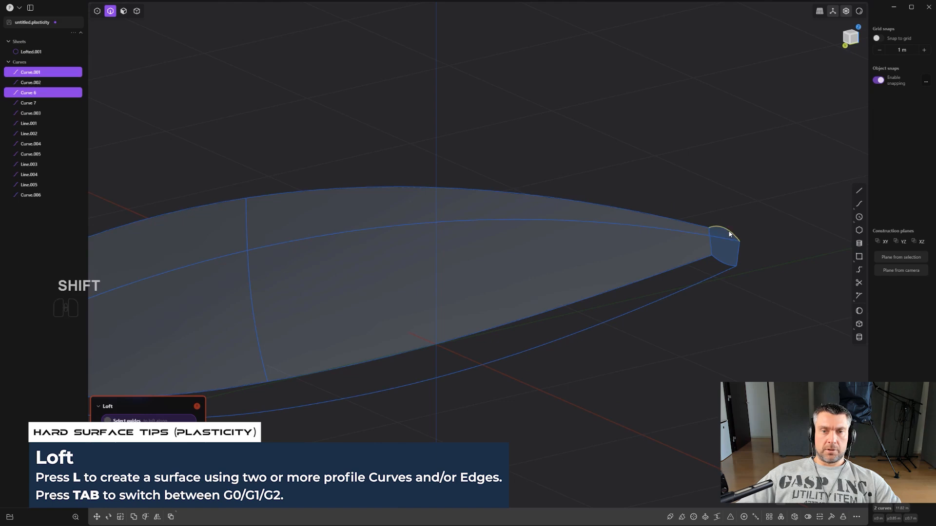
pyautogui.moveTo(729, 234); pyautogui.dragTo(564, 237, button='middle')
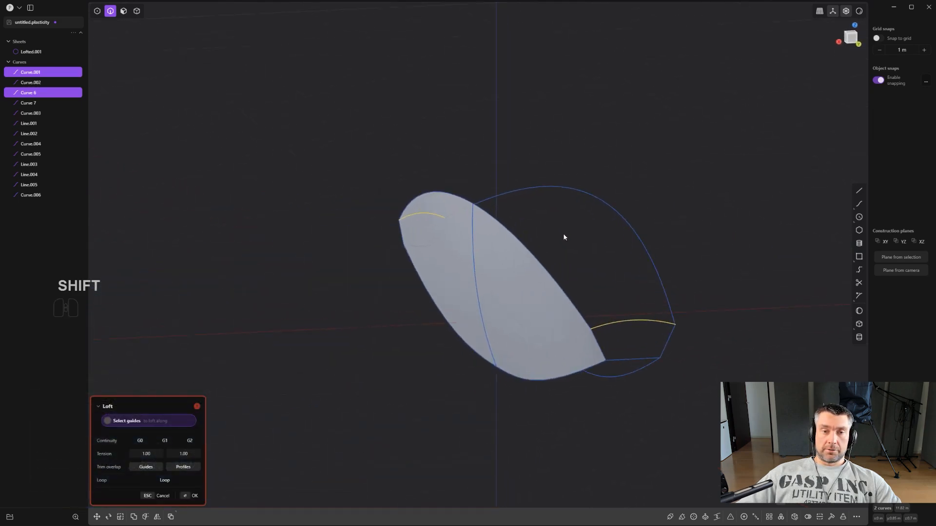
pyautogui.press('Return')
pyautogui.scroll(2, 587, 269)
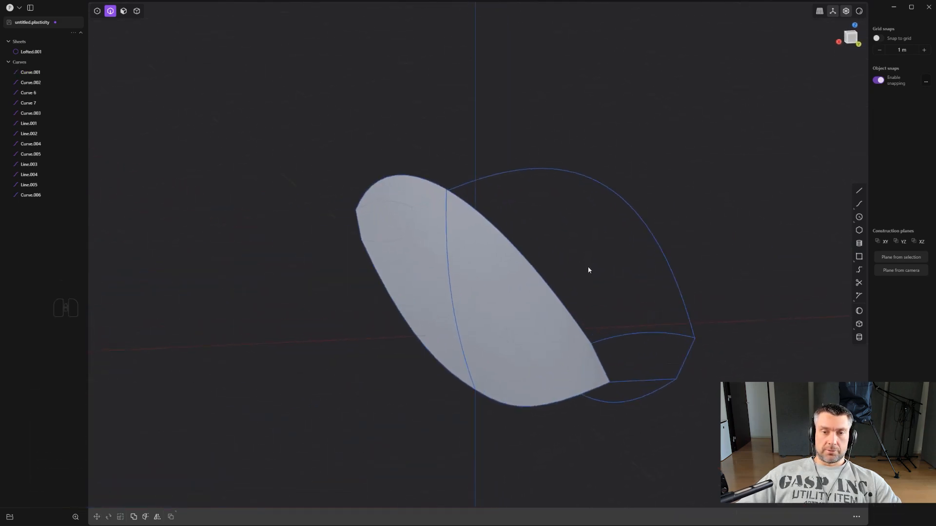
# - Delete the two upper side curves on the positive and negative X sides
pyautogui.click(549, 276)
pyautogui.press('x')
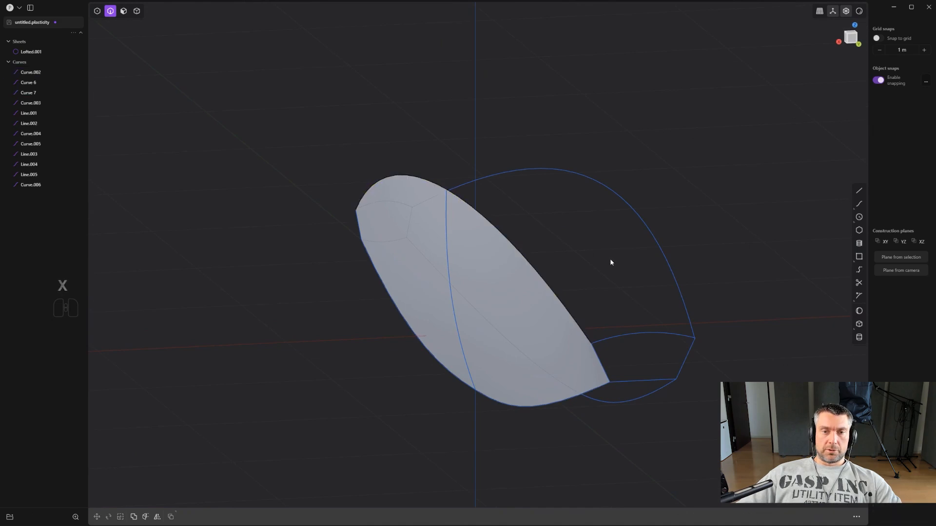
pyautogui.click(657, 242)
pyautogui.press('x')
# - Mirror the lofted side sheet across the X axis onto the negative X side
pyautogui.press('4')
pyautogui.click(534, 306)
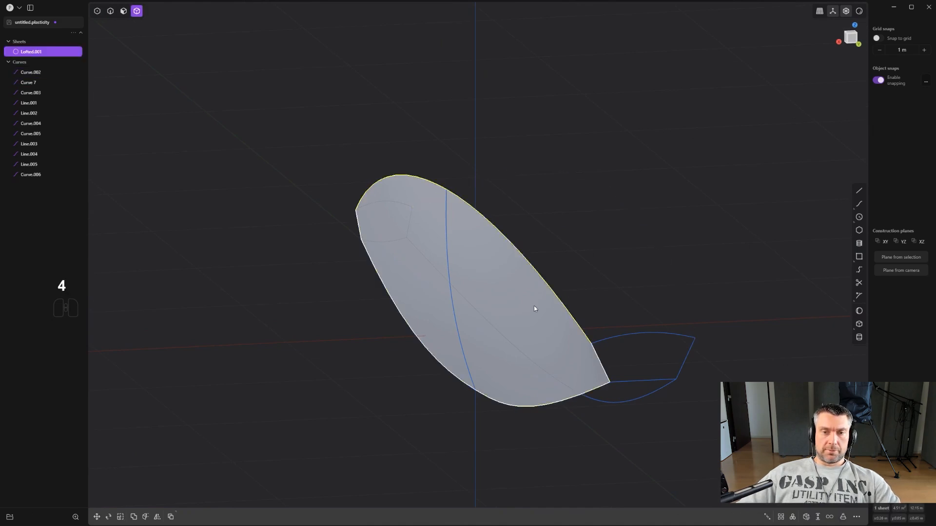
pyautogui.hotkey('alt', 'x')
pyautogui.click(457, 333)
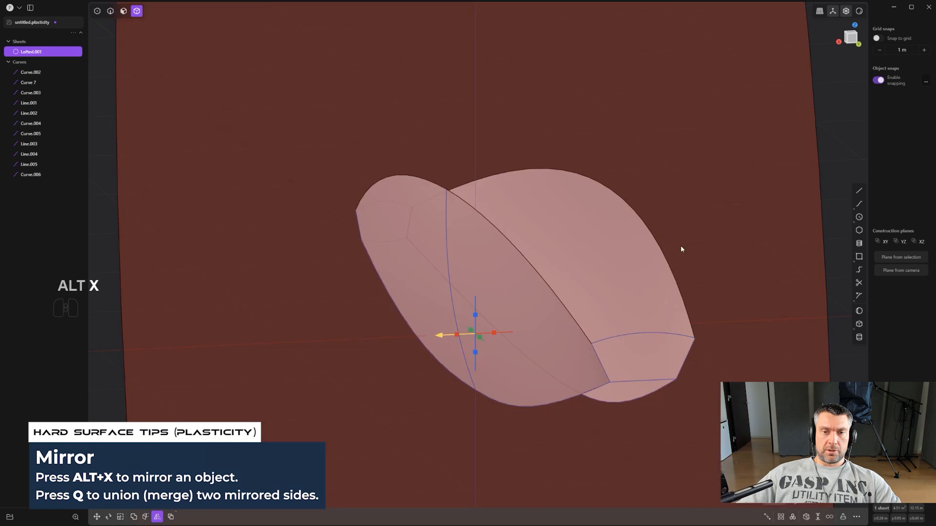
pyautogui.click(697, 242)
pyautogui.moveTo(696, 241); pyautogui.dragTo(496, 296, button='middle')
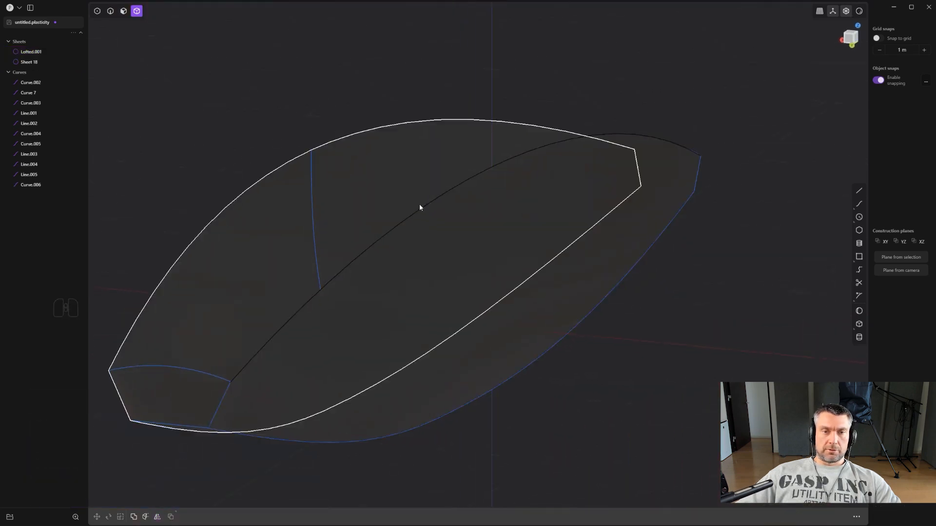
# - Try a loft between the upper edges of both side sheets, cycling the continuity through G1, G2 and G0
pyautogui.press('2')
pyautogui.click(449, 192)
pyautogui.keyDown('shift'); pyautogui.click(514, 162); pyautogui.keyUp('shift')
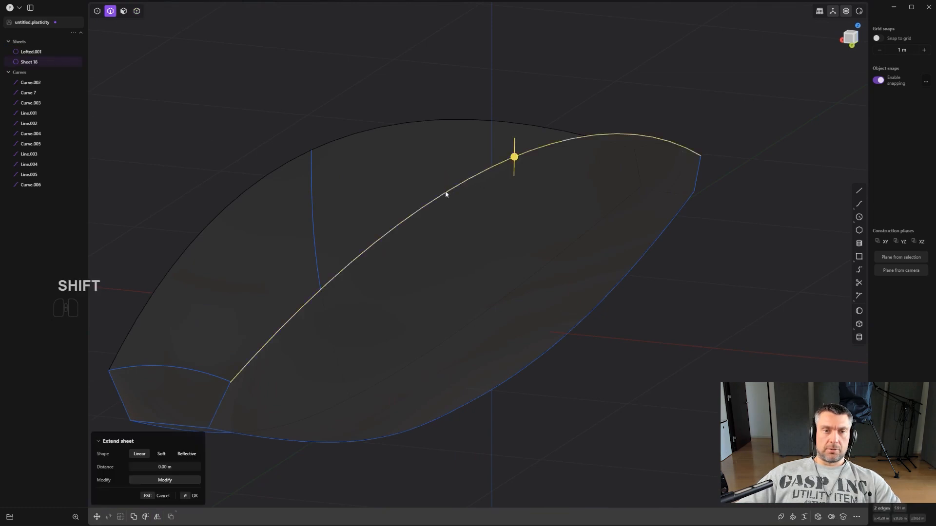
pyautogui.keyDown('shift'); pyautogui.moveTo(445, 194); pyautogui.dragTo(578, 232, button='middle'); pyautogui.keyUp('shift')
pyautogui.keyDown('shift'); pyautogui.click(490, 174); pyautogui.keyUp('shift')
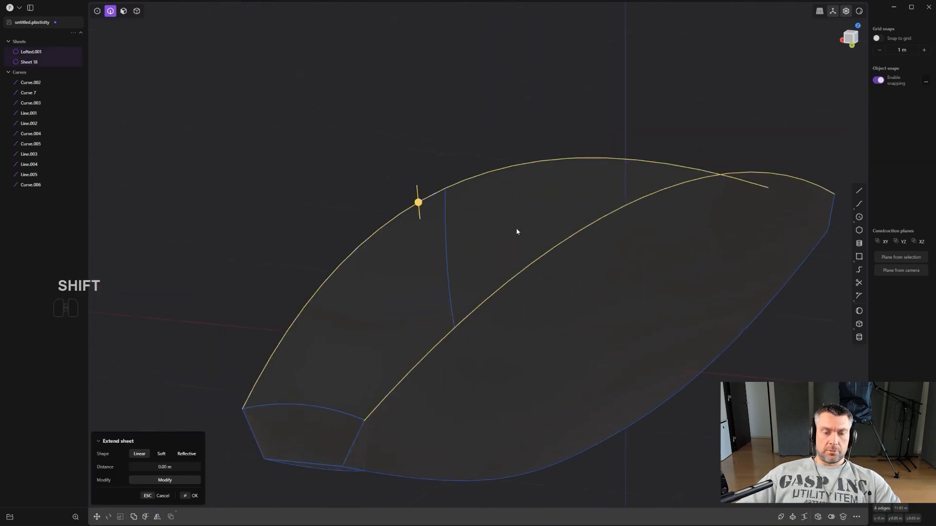
pyautogui.press('l')
pyautogui.moveTo(525, 226); pyautogui.dragTo(441, 306, button='middle')
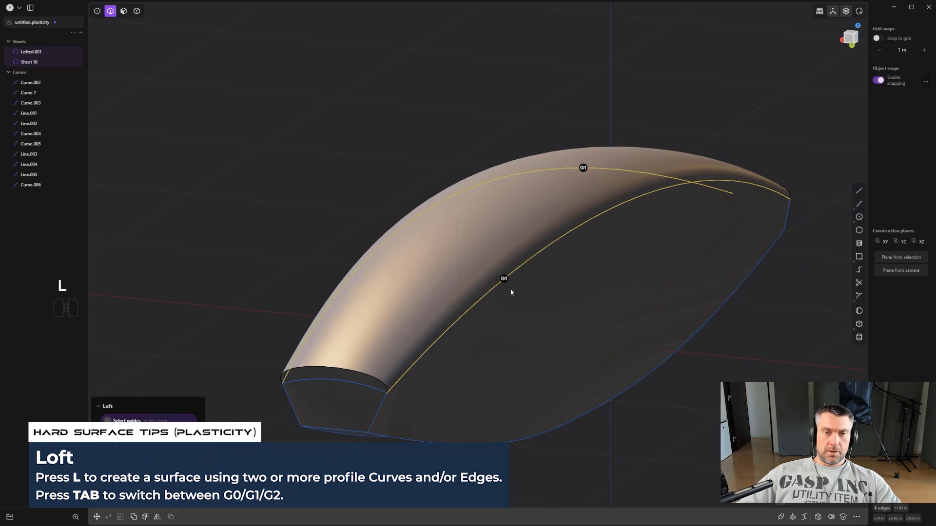
pyautogui.press('Tab')
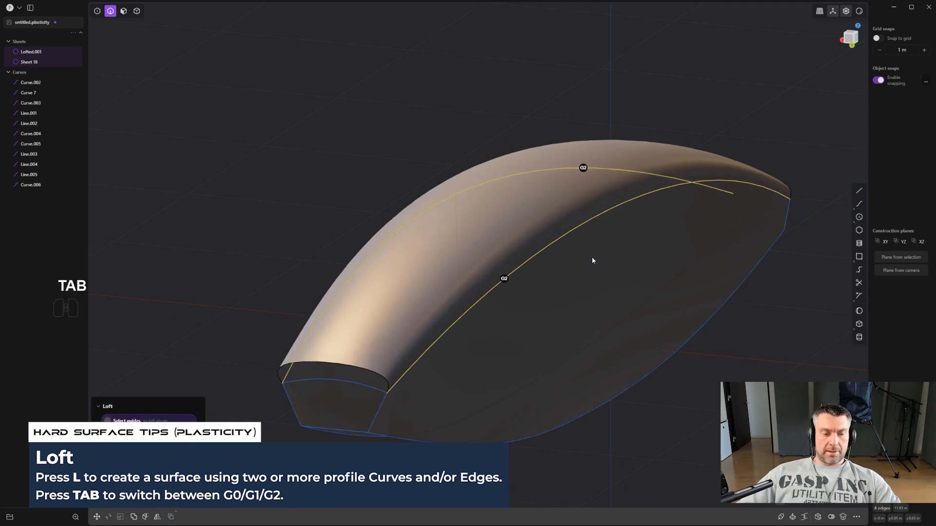
pyautogui.press('Tab')
pyautogui.press('shift')
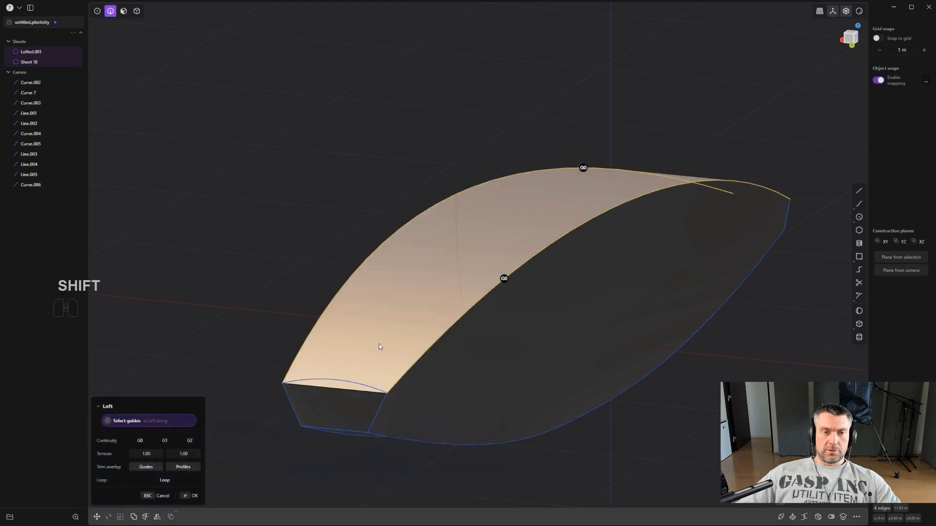
# - Try to guide the top loft along the upper end arcs, then cancel it and clear the edge selection
pyautogui.moveTo(481, 302); pyautogui.dragTo(512, 218, button='middle')
pyautogui.moveTo(571, 200); pyautogui.dragTo(345, 291, button='middle')
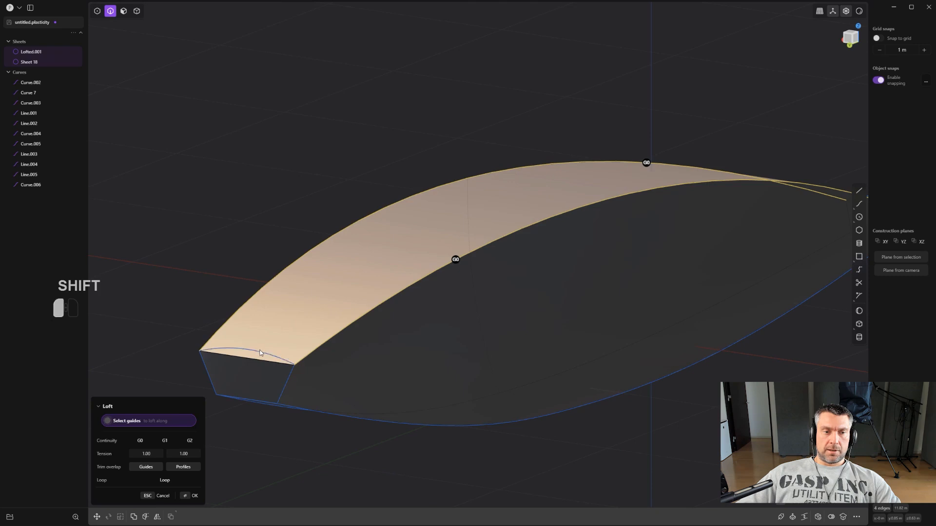
pyautogui.click(260, 353)
pyautogui.moveTo(356, 311); pyautogui.dragTo(750, 157, button='middle')
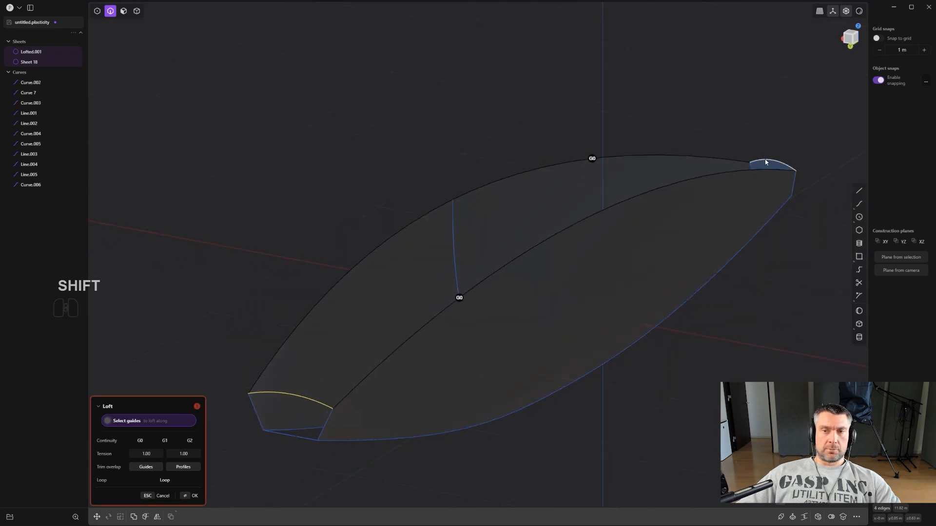
pyautogui.scroll(1, 477, 261)
pyautogui.press('Escape')
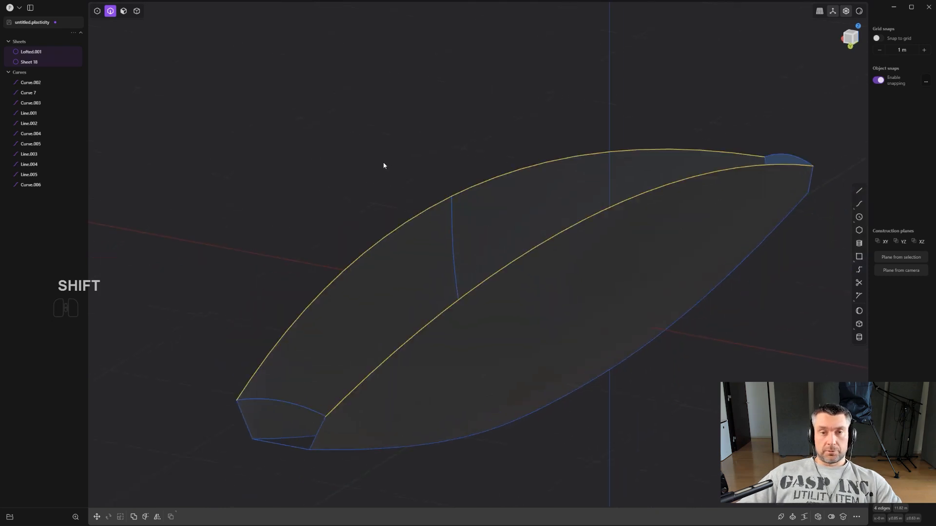
pyautogui.click(504, 245)
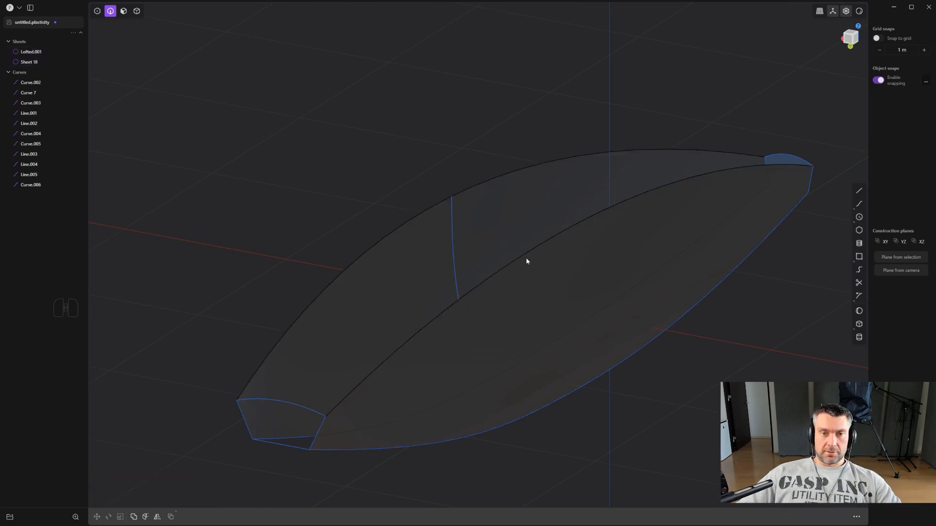
# - Try to patch the top opening bounded by the side sheets' upper edges and the two upper end arcs
pyautogui.click(609, 209)
pyautogui.hotkey('shift', 'e')
pyautogui.keyDown('shift'); pyautogui.click(531, 259); pyautogui.keyUp('shift')
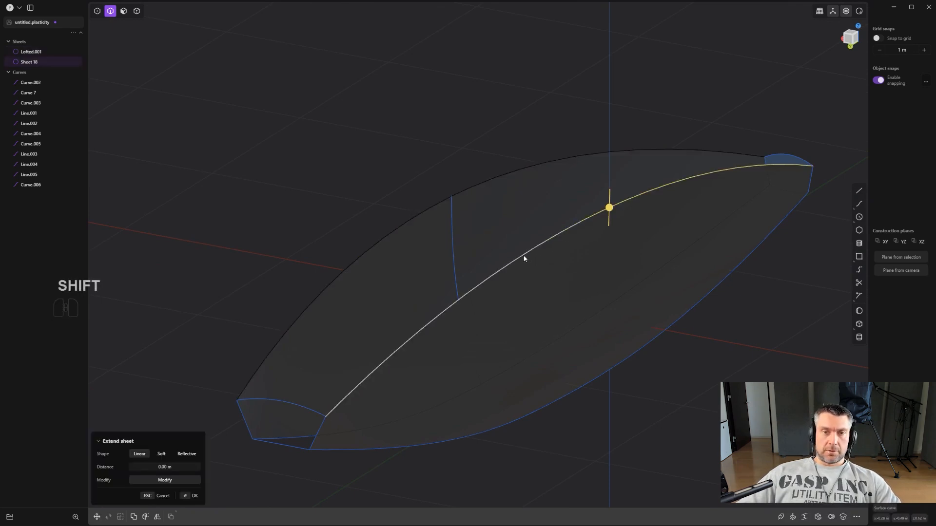
pyautogui.keyDown('shift'); pyautogui.click(300, 409); pyautogui.keyUp('shift')
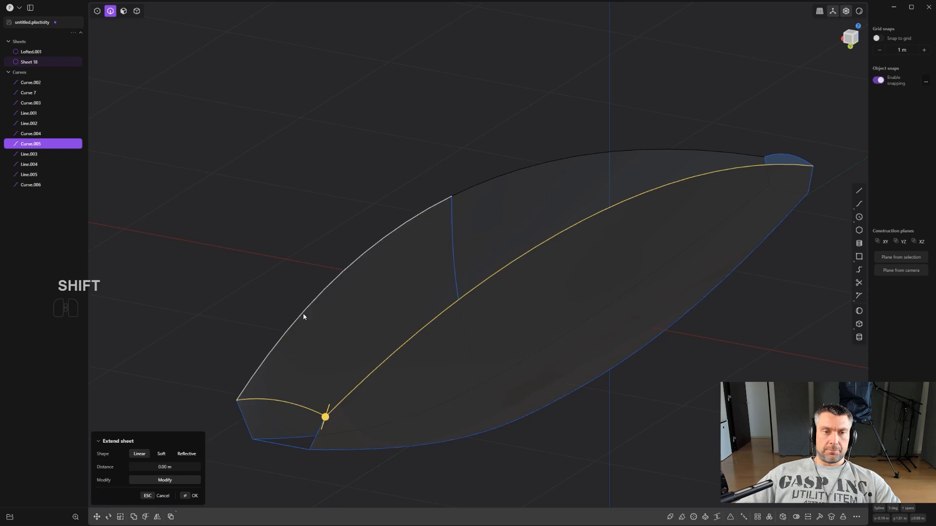
pyautogui.keyDown('shift'); pyautogui.click(303, 315); pyautogui.keyUp('shift')
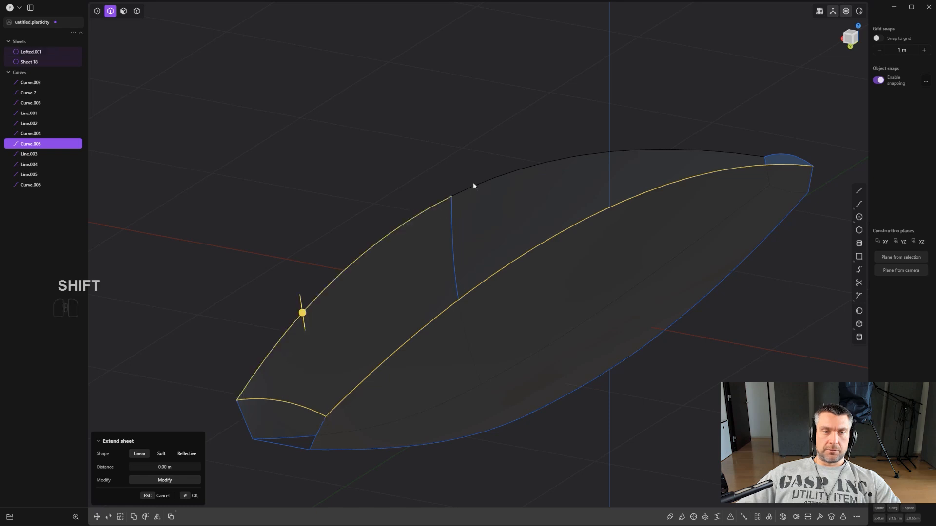
pyautogui.keyDown('shift'); pyautogui.click(785, 155); pyautogui.keyUp('shift')
pyautogui.click(787, 520)
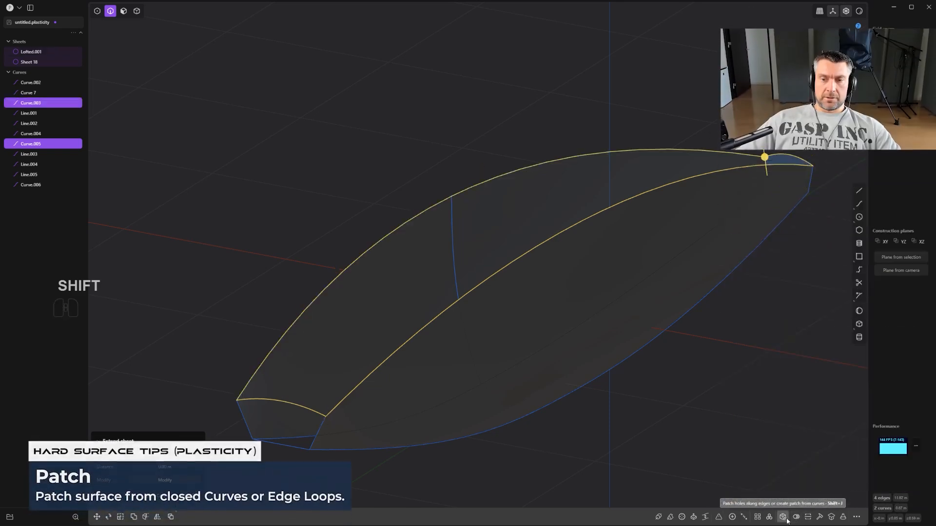
pyautogui.keyDown('shift'); pyautogui.moveTo(545, 374); pyautogui.dragTo(568, 328, button='middle'); pyautogui.keyUp('shift')
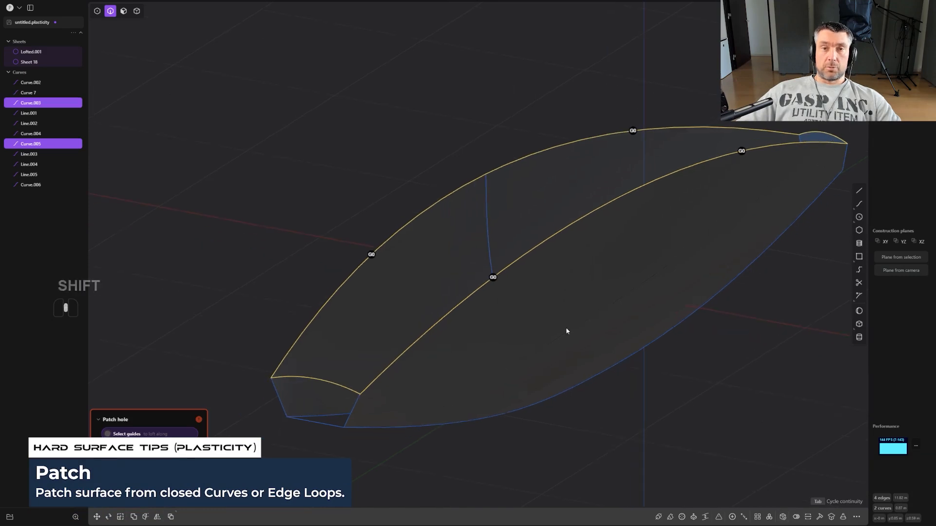
pyautogui.moveTo(431, 303); pyautogui.dragTo(481, 257, button='middle')
pyautogui.press('2')
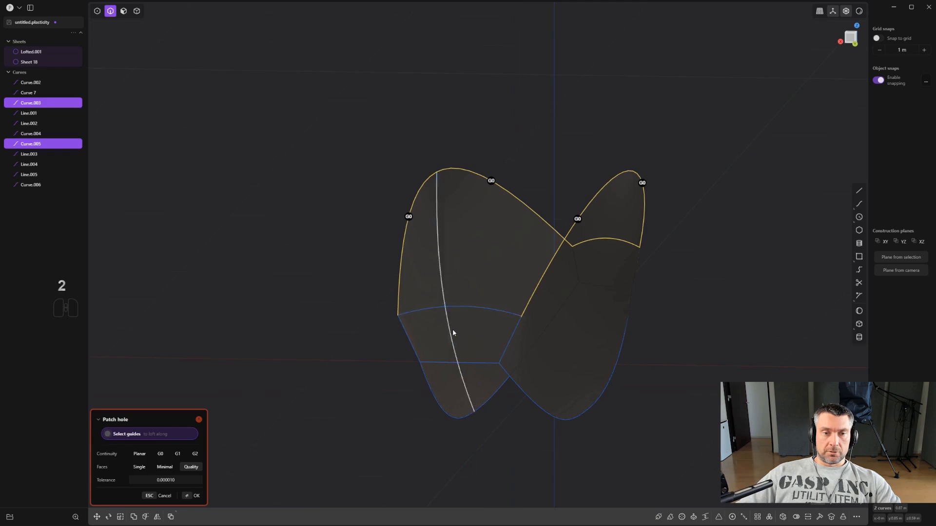
pyautogui.rightClick(477, 310)
# - Delete the upper arcs at both ends of the form
pyautogui.click(479, 309)
pyautogui.press('x')
pyautogui.moveTo(480, 312); pyautogui.dragTo(530, 285, button='middle')
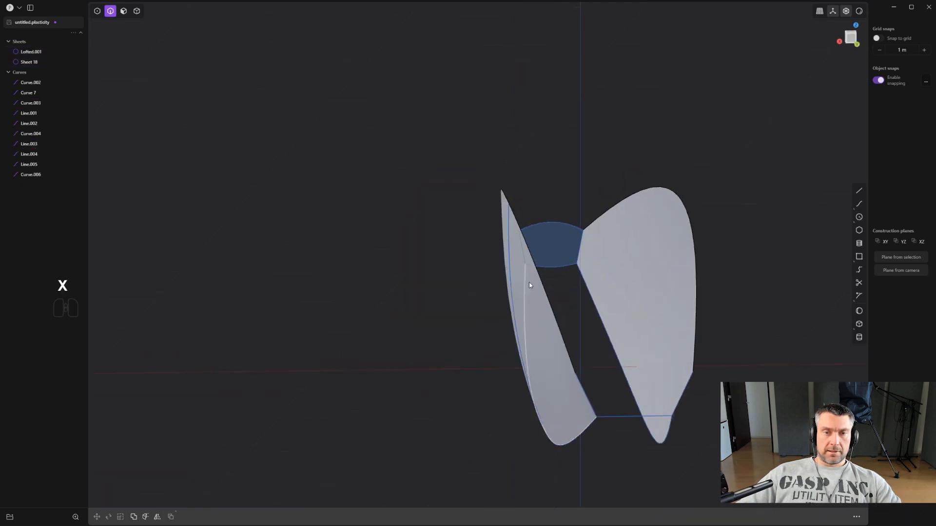
pyautogui.click(555, 226)
pyautogui.press('x')
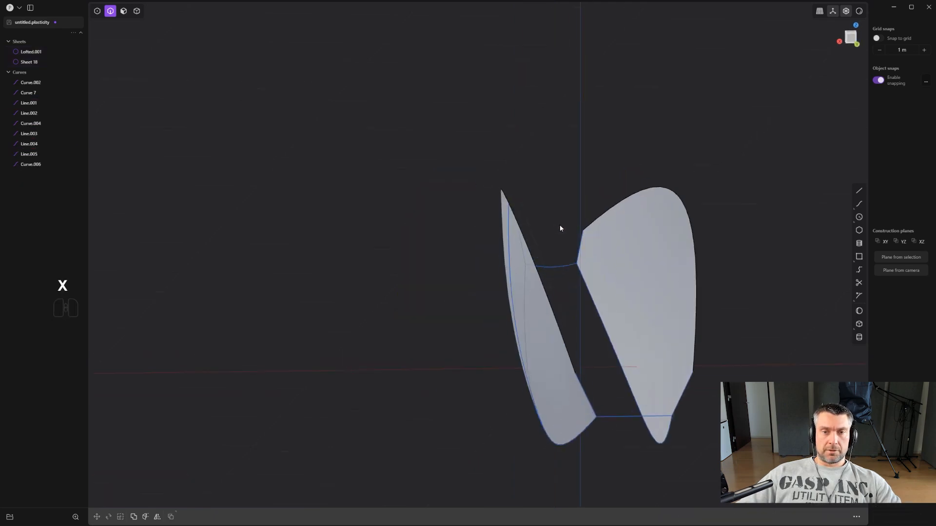
# - Delete the two short side lines running along the sheet edges at the back end of the form
pyautogui.keyDown('alt'); pyautogui.moveTo(559, 224); pyautogui.dragTo(555, 232, button='middle'); pyautogui.keyUp('alt')
pyautogui.keyDown('shift'); pyautogui.moveTo(555, 232); pyautogui.dragTo(543, 323, button='middle'); pyautogui.keyUp('shift')
pyautogui.scroll(2, 550, 300)
pyautogui.keyDown('shift'); pyautogui.moveTo(552, 275); pyautogui.dragTo(560, 333, button='middle'); pyautogui.keyUp('shift')
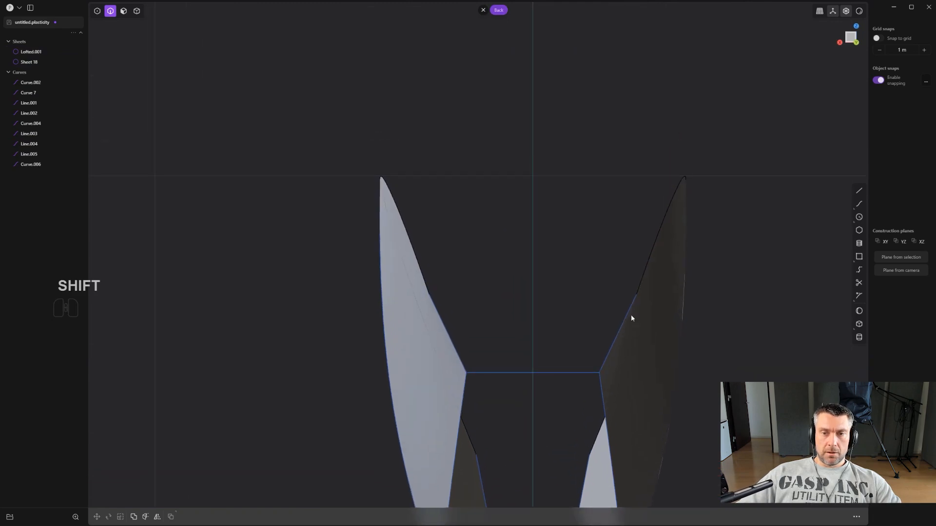
pyautogui.click(445, 328)
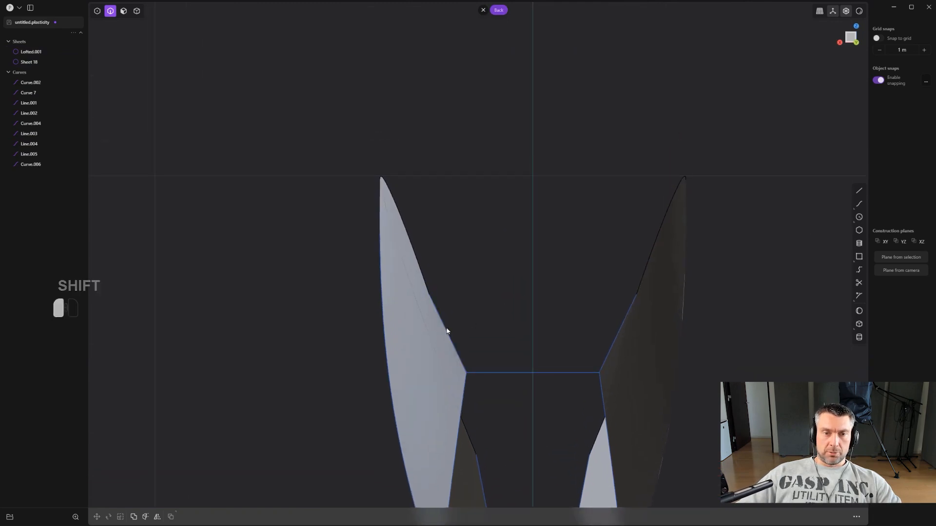
pyautogui.press('x')
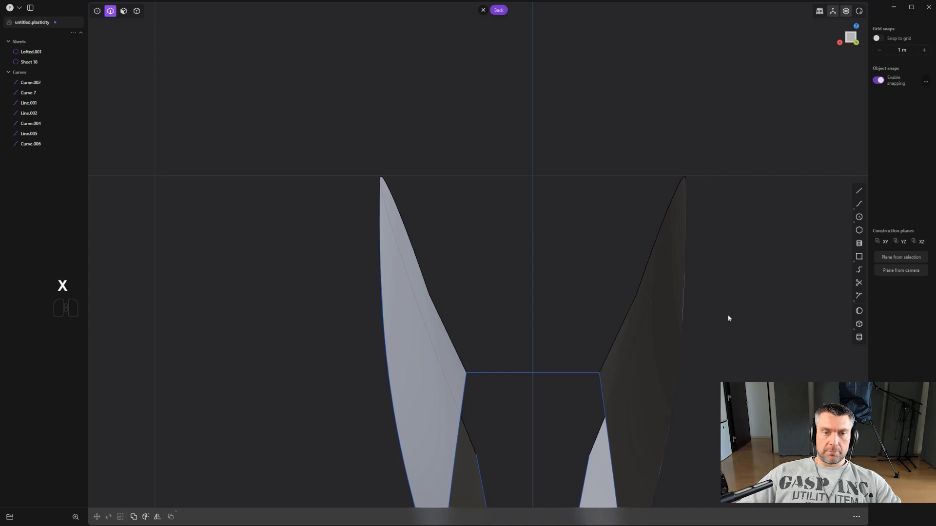
# - Draw a straight curve bridging the upper corners of the two side sheets at the back end
pyautogui.moveTo(728, 318); pyautogui.dragTo(578, 336, button='middle')
pyautogui.keyDown('shift'); pyautogui.moveTo(633, 322); pyautogui.dragTo(612, 313, button='middle'); pyautogui.keyUp('shift')
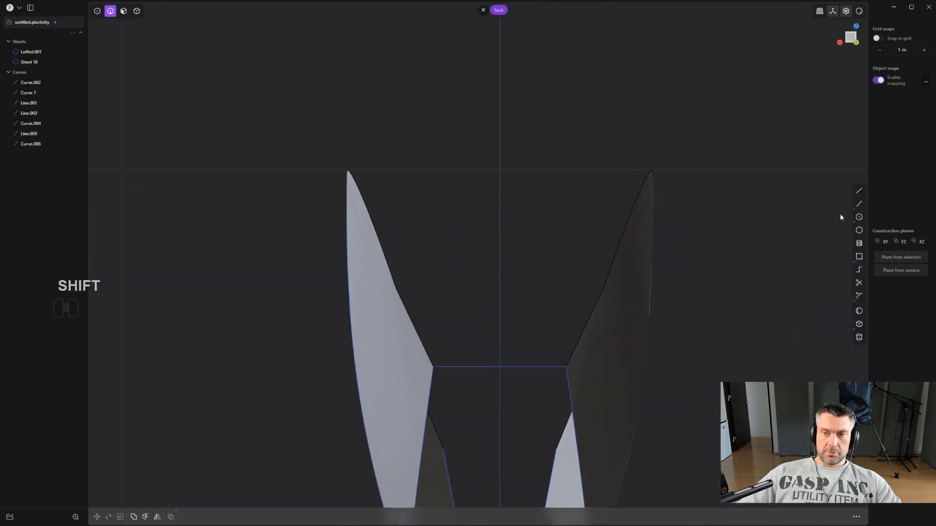
pyautogui.click(859, 204)
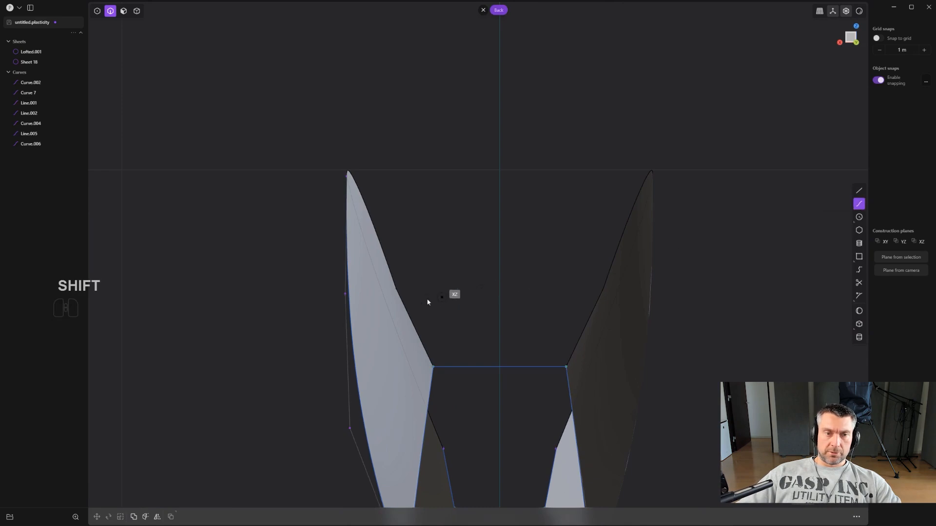
pyautogui.click(396, 289)
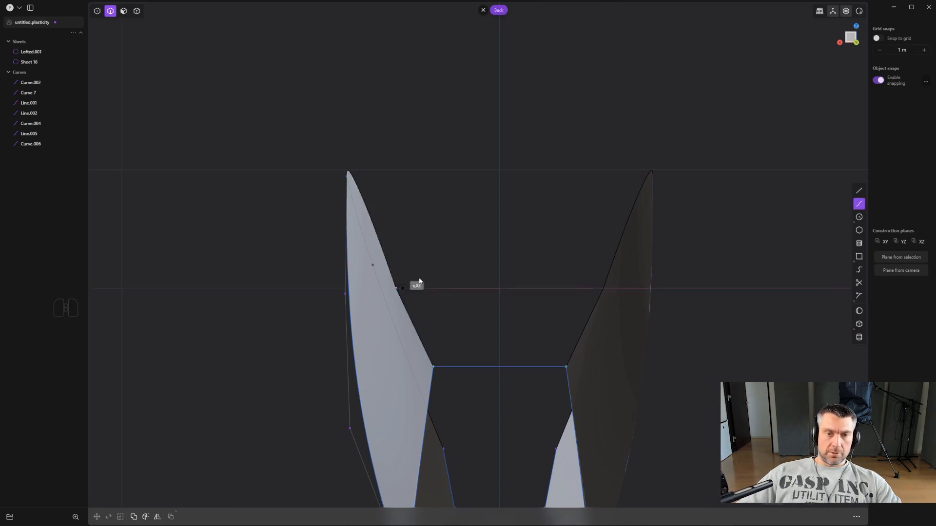
pyautogui.click(603, 289)
# - Subdivide the new back curve and raise its middle control point along Z to form a shallow arch
pyautogui.scroll(1, 501, 321)
pyautogui.hotkey('shift', 's')
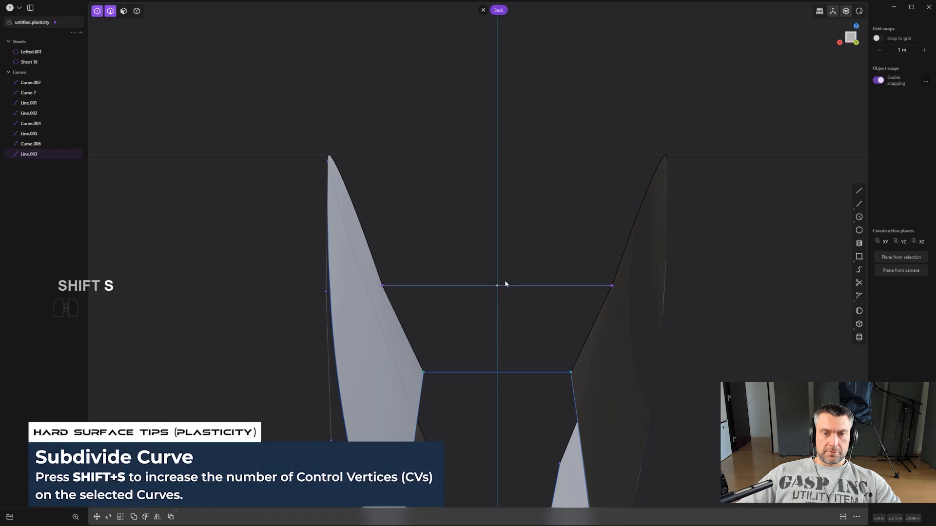
pyautogui.press('g')
pyautogui.press('z')
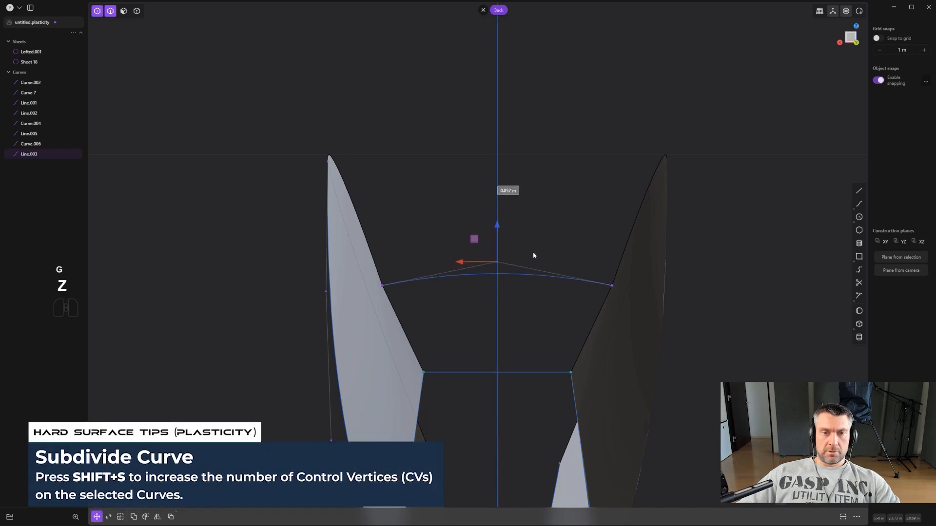
pyautogui.rightClick(533, 252)
# - Delete the two short side lines at the front end of the form
pyautogui.scroll(-6, 524, 270)
pyautogui.moveTo(390, 341); pyautogui.dragTo(587, 315, button='middle')
pyautogui.scroll(5, 580, 313)
pyautogui.scroll(4, 466, 319)
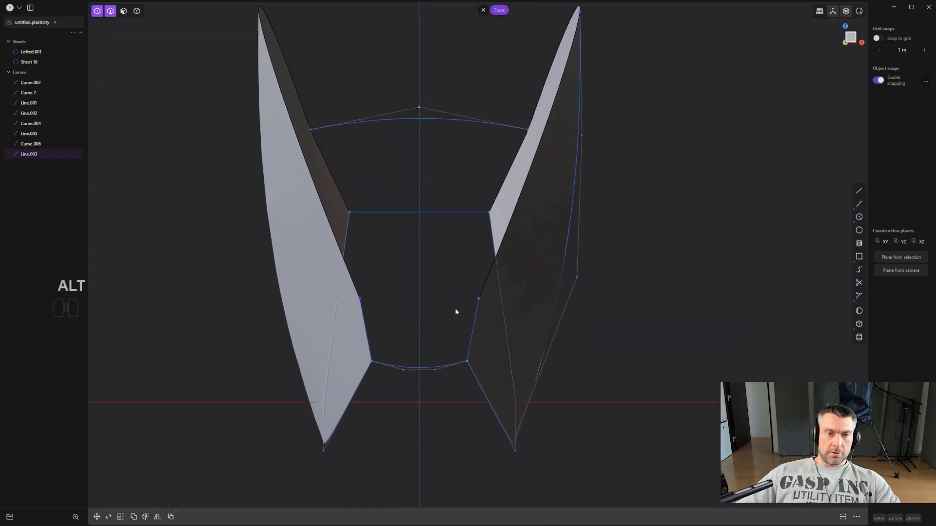
pyautogui.press('2')
pyautogui.click(353, 323)
pyautogui.keyDown('shift'); pyautogui.click(477, 325); pyautogui.keyUp('shift')
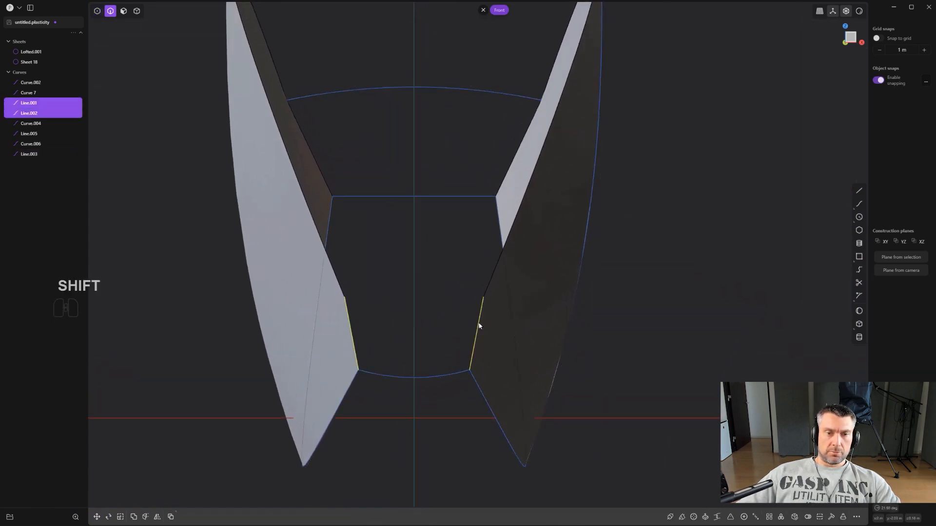
pyautogui.press('x')
# - Draw an arched three-point curve between the side sheets' upper corners at the front end, with its middle point raised on the centreline
pyautogui.click(857, 193)
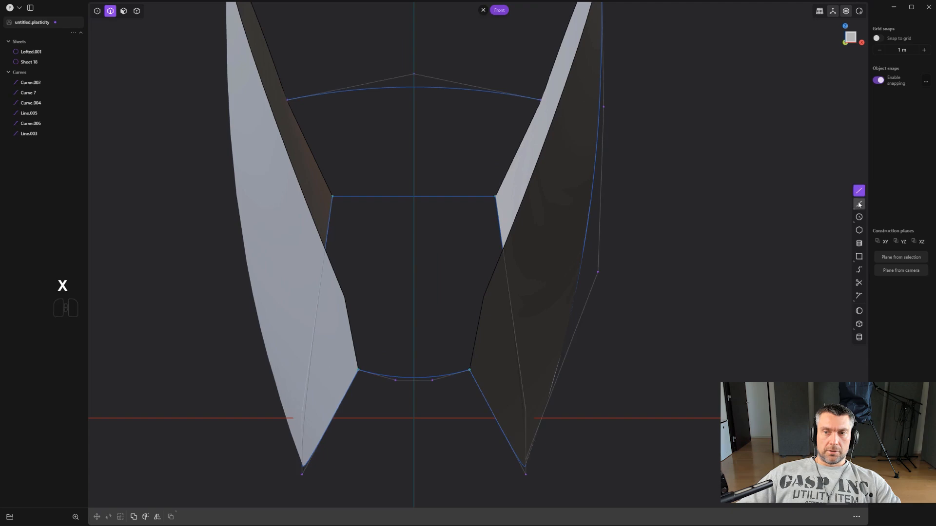
pyautogui.click(345, 297)
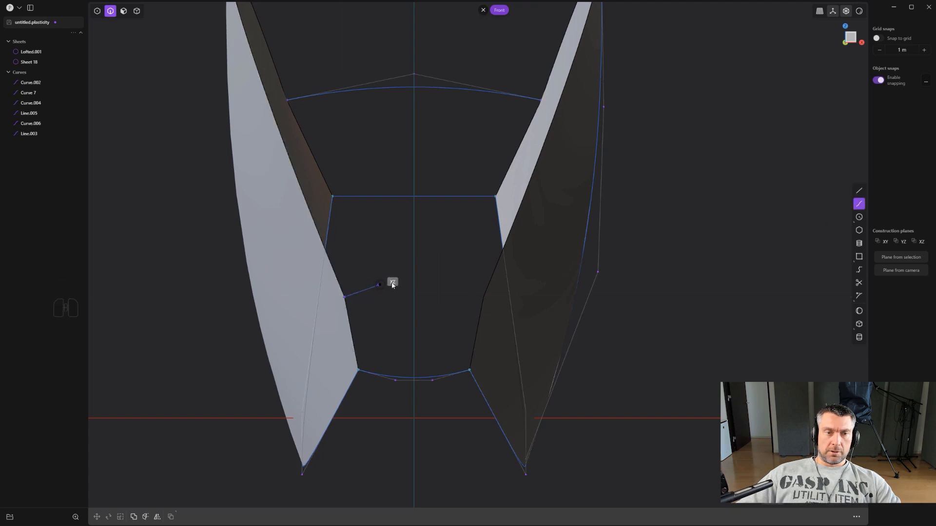
pyautogui.click(421, 285)
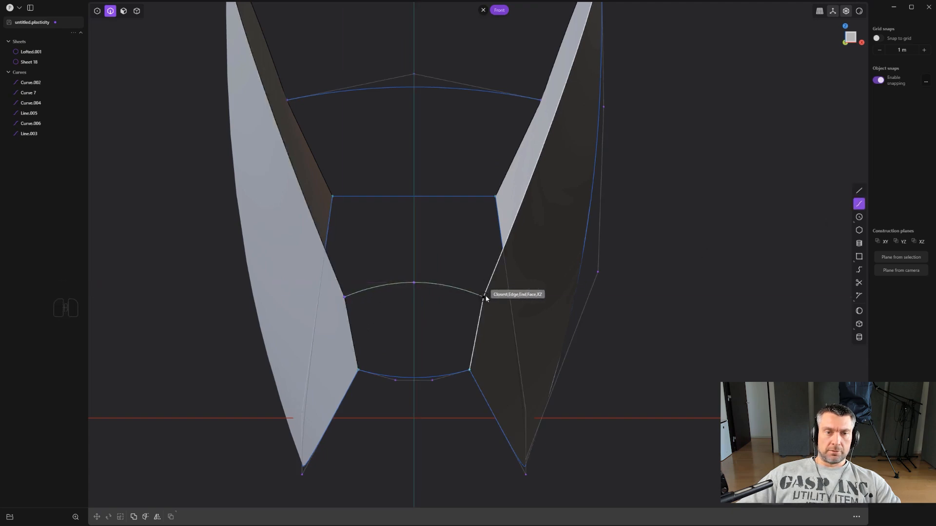
pyautogui.scroll(3, 487, 301)
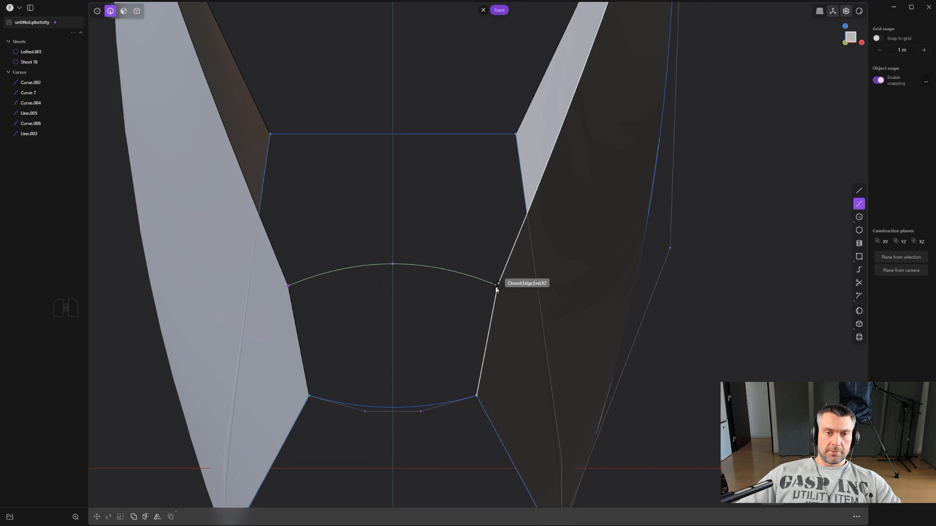
pyautogui.click(496, 288)
pyautogui.press('Return')
pyautogui.scroll(-5, 478, 247)
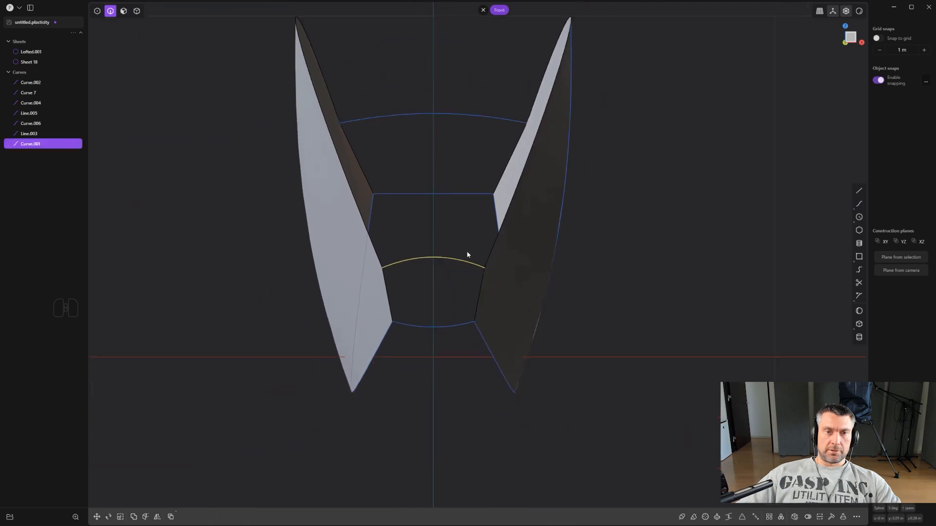
# - Start a loft between the upper edges of both side sheets and set its continuity to G0
pyautogui.moveTo(467, 254); pyautogui.dragTo(526, 231, button='middle')
pyautogui.click(515, 200)
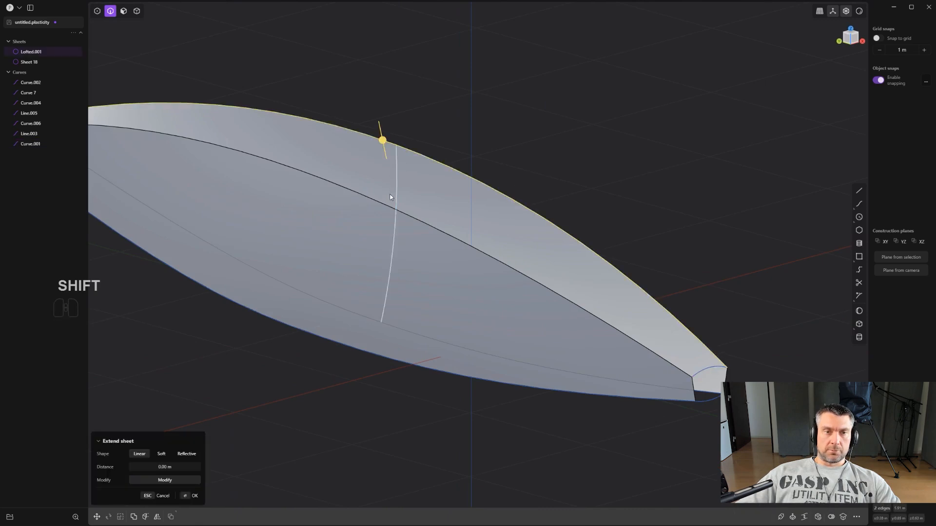
pyautogui.keyDown('shift'); pyautogui.click(378, 204); pyautogui.keyUp('shift')
pyautogui.keyDown('shift'); pyautogui.click(286, 171); pyautogui.keyUp('shift')
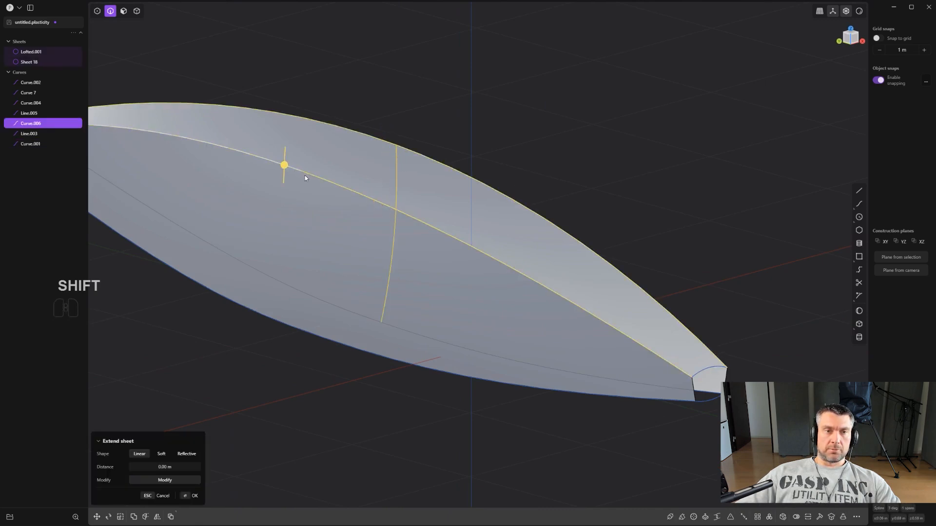
pyautogui.moveTo(307, 178); pyautogui.dragTo(477, 238, button='middle')
pyautogui.keyDown('ctrl'); pyautogui.click(387, 184); pyautogui.keyUp('ctrl')
pyautogui.press('l')
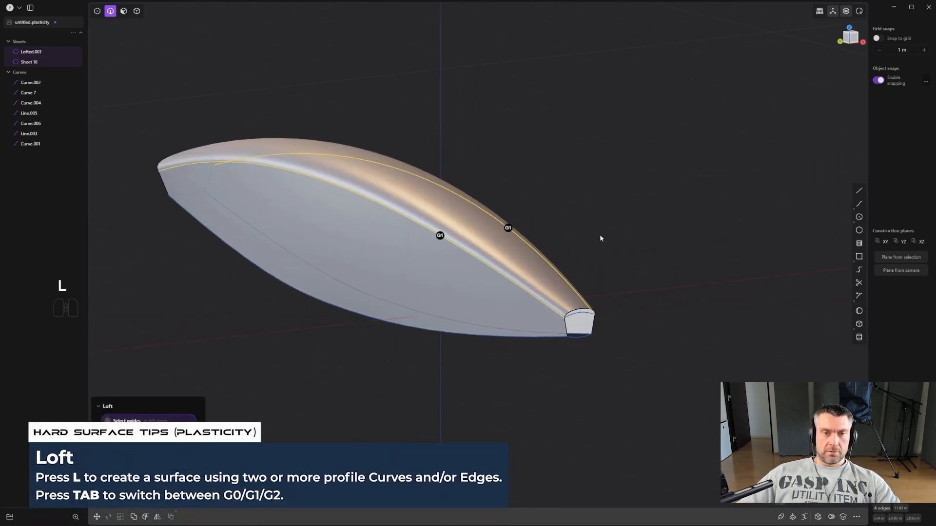
pyautogui.press('Tab')
pyautogui.press('Tab')
pyautogui.scroll(2, 599, 237)
# - Guide the top loft along the arched curves at both ends and accept it
pyautogui.moveTo(599, 239); pyautogui.dragTo(469, 240, button='middle')
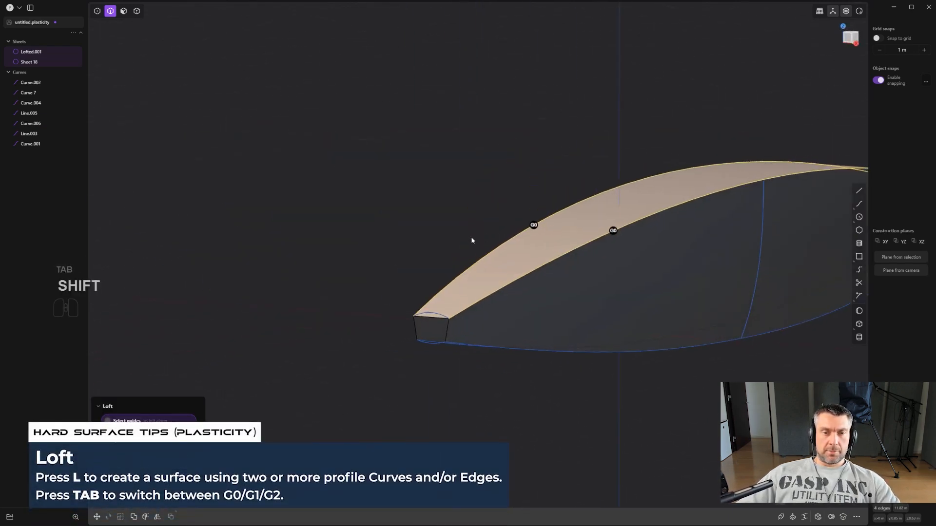
pyautogui.moveTo(433, 329); pyautogui.dragTo(373, 267, button='middle')
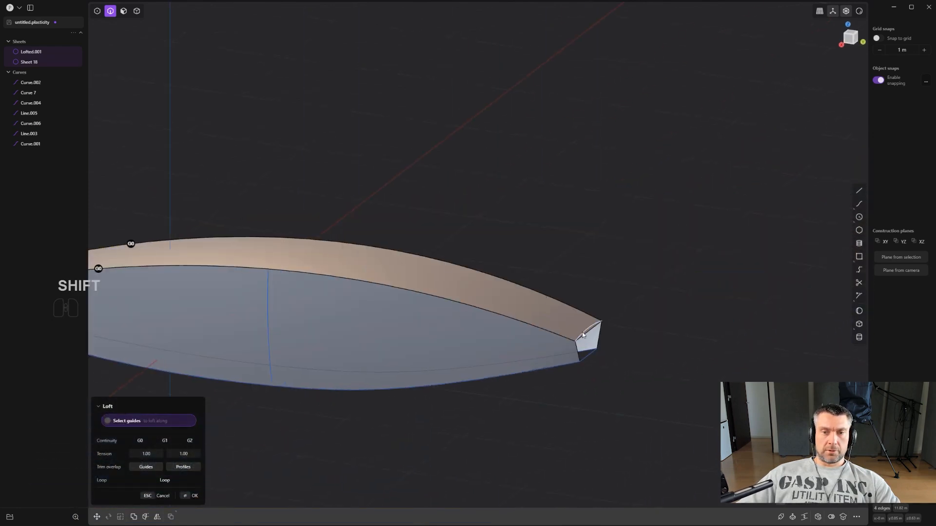
pyautogui.moveTo(581, 332); pyautogui.dragTo(347, 281, button='middle')
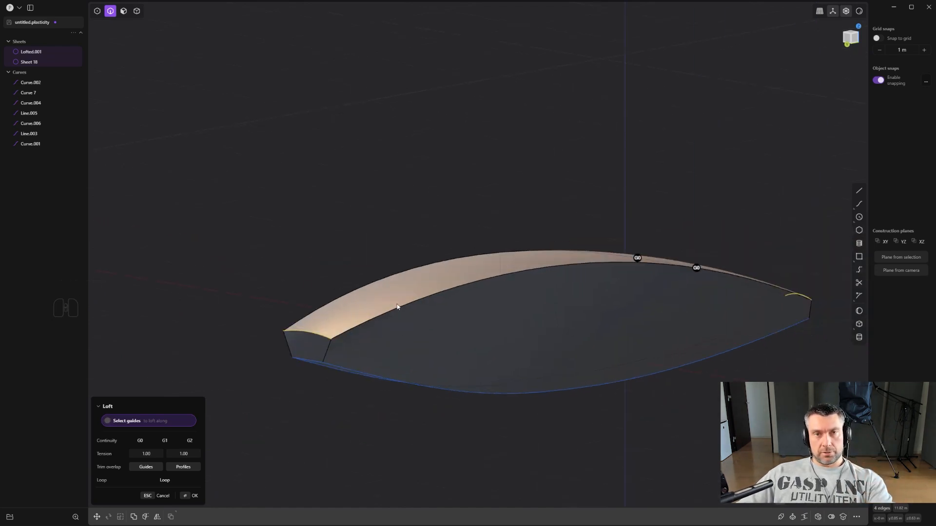
pyautogui.moveTo(466, 265); pyautogui.dragTo(501, 254, button='middle')
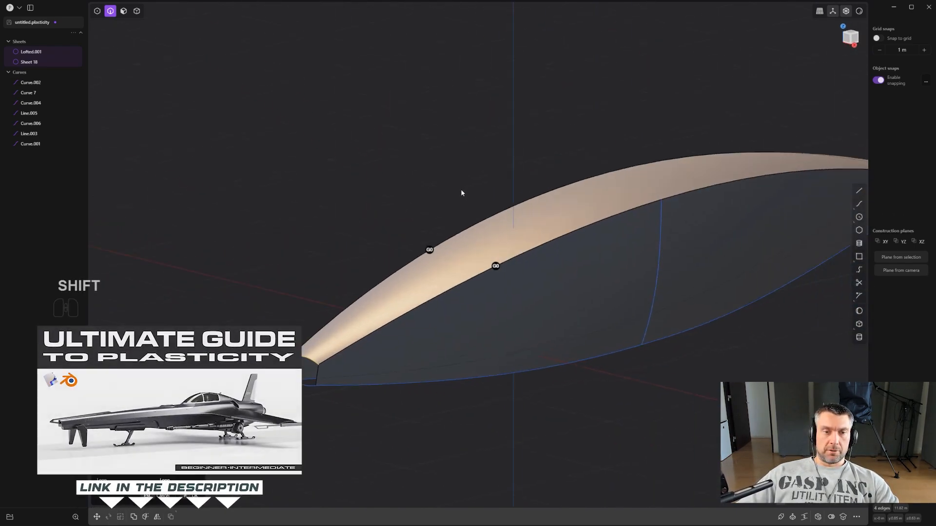
pyautogui.rightClick(460, 180)
# - Delete the two long curves running along the lower edges of the side sheets
pyautogui.scroll(-2, 460, 180)
pyautogui.keyDown('alt'); pyautogui.moveTo(530, 192); pyautogui.dragTo(582, 185, button='middle'); pyautogui.keyUp('alt')
pyautogui.scroll(5, 496, 308)
pyautogui.keyDown('shift'); pyautogui.moveTo(502, 258); pyautogui.dragTo(541, 142, button='middle'); pyautogui.keyUp('shift')
pyautogui.moveTo(425, 292); pyautogui.dragTo(487, 282, button='middle')
pyautogui.click(488, 284)
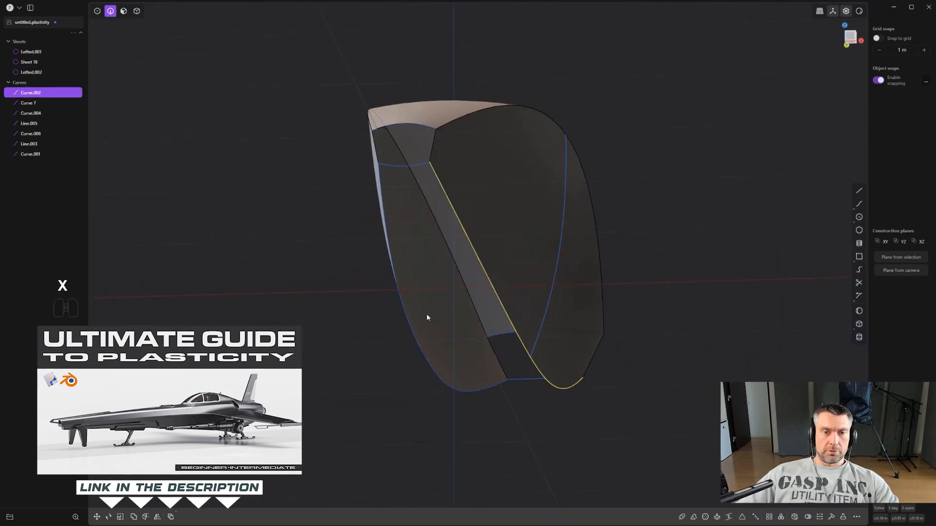
pyautogui.press('x')
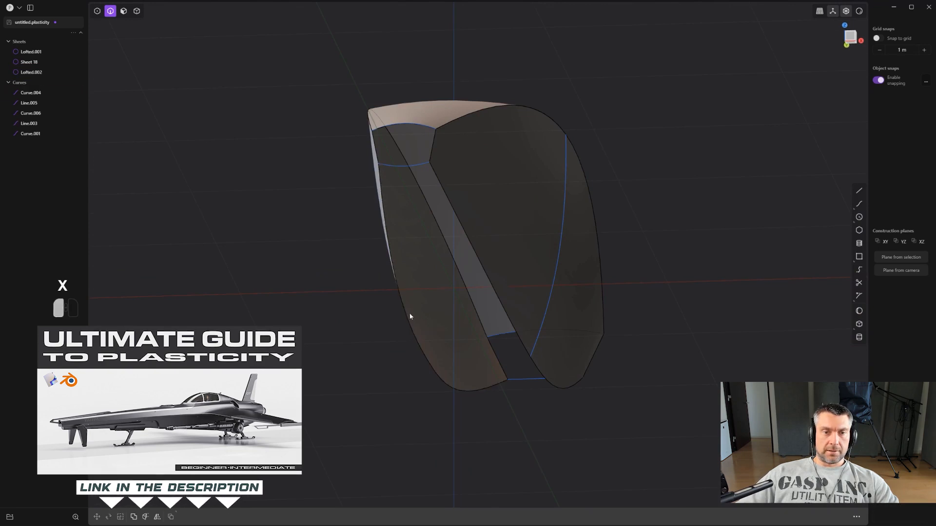
# - Loft a bottom sheet between the lower edges of both side sheets with G0 continuity, guided along the lower front curve
pyautogui.keyDown('shift'); pyautogui.click(406, 315); pyautogui.keyUp('shift')
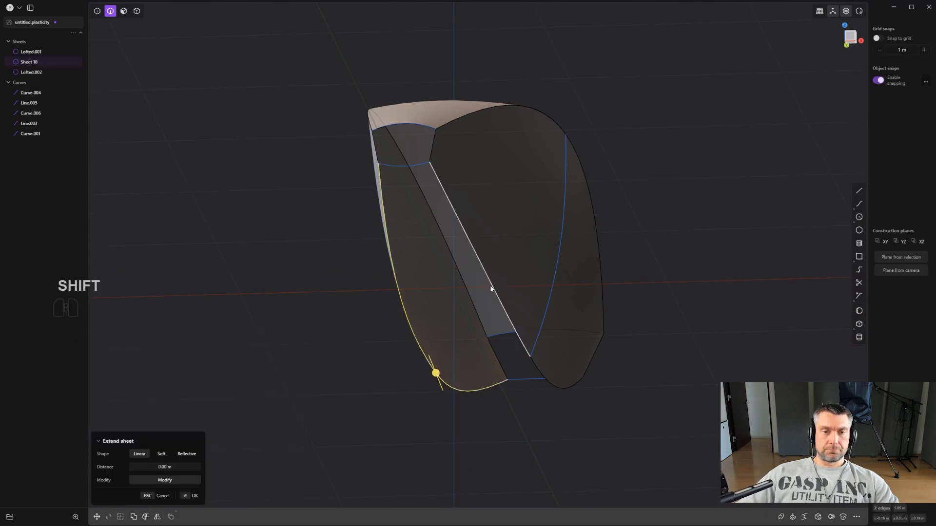
pyautogui.keyDown('shift'); pyautogui.click(538, 374); pyautogui.keyUp('shift')
pyautogui.press('l')
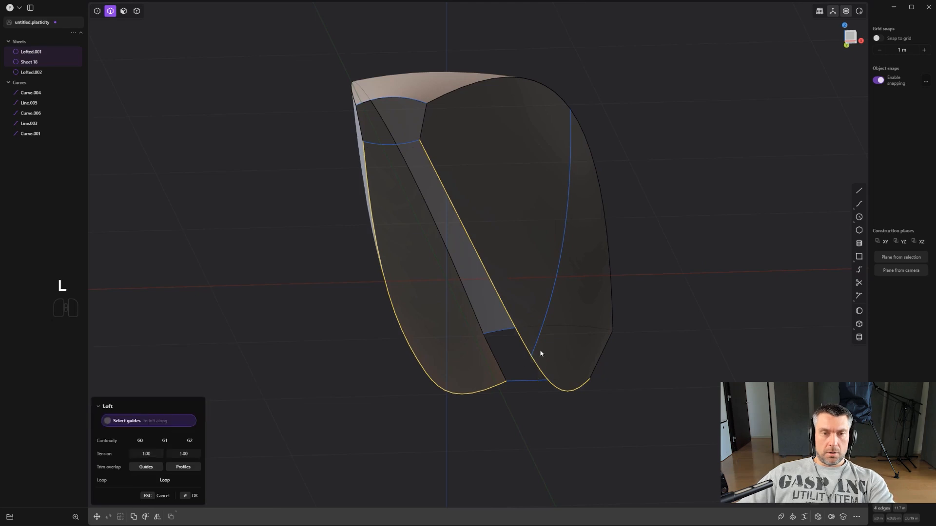
pyautogui.press('Tab')
pyautogui.press('Tab')
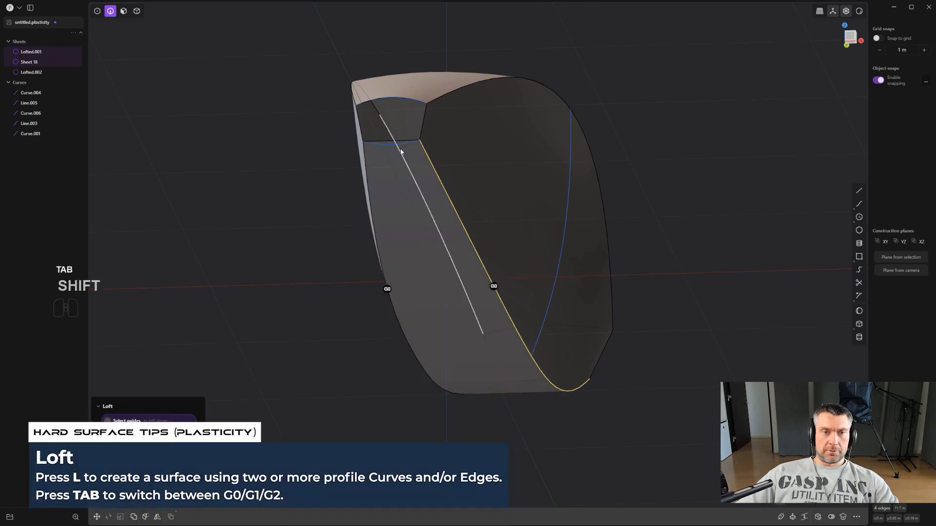
pyautogui.keyDown('shift'); pyautogui.click(397, 147); pyautogui.keyUp('shift')
pyautogui.scroll(-3, 432, 193)
pyautogui.moveTo(448, 222); pyautogui.dragTo(195, 162, button='middle')
pyautogui.press('Return')
# - Join the side, top and bottom sheets into a single sheet
pyautogui.press('4')
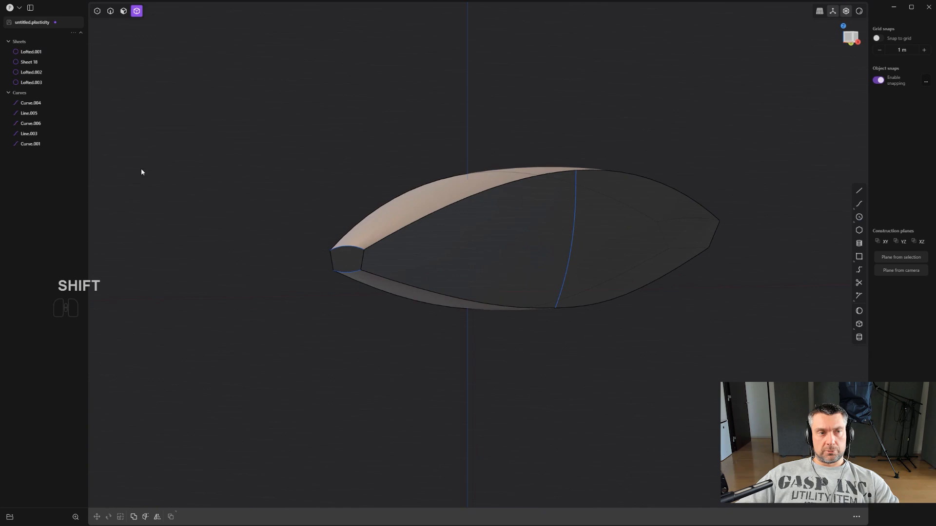
pyautogui.click(39, 83)
pyautogui.keyDown('shift'); pyautogui.click(31, 51); pyautogui.keyUp('shift')
pyautogui.moveTo(381, 162); pyautogui.dragTo(414, 170, button='middle')
pyautogui.press('j')
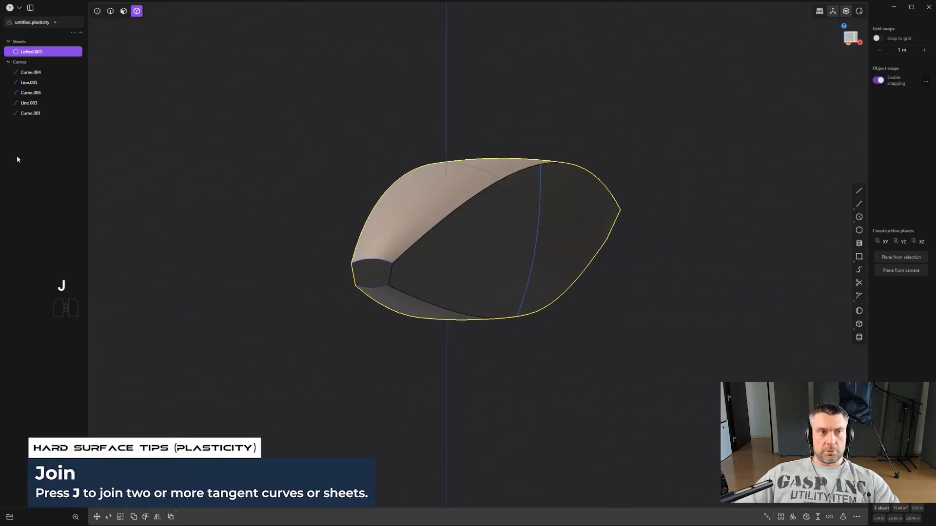
# - Delete all the remaining construction curves
pyautogui.moveTo(73, 50)
pyautogui.click(30, 113)
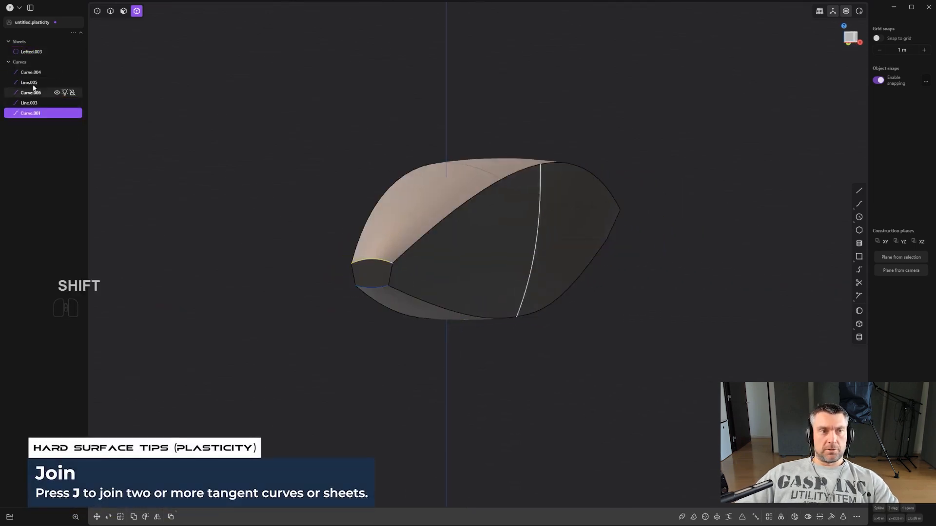
pyautogui.keyDown('shift'); pyautogui.click(30, 72); pyautogui.keyUp('shift')
pyautogui.press('x')
# - Draw a slightly slanted line across the narrow front end of the joined sheet in the Right view
pyautogui.keyDown('alt'); pyautogui.moveTo(554, 173); pyautogui.dragTo(651, 214, button='middle'); pyautogui.keyUp('alt')
pyautogui.scroll(-1, 501, 225)
pyautogui.scroll(3, 332, 243)
pyautogui.moveTo(332, 243); pyautogui.dragTo(428, 213, button='middle')
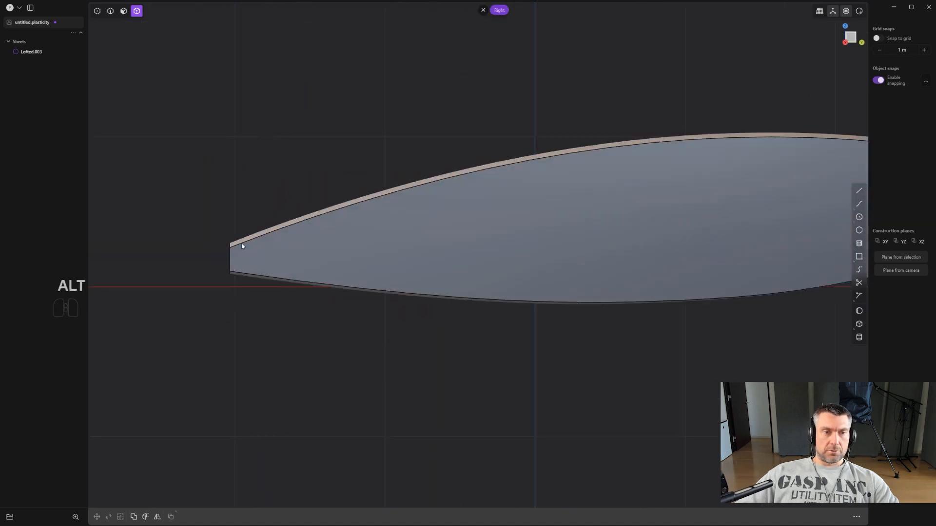
pyautogui.scroll(-1, 263, 279)
pyautogui.scroll(-1, 405, 287)
pyautogui.keyDown('shift'); pyautogui.moveTo(441, 255); pyautogui.dragTo(385, 267, button='middle'); pyautogui.keyUp('shift')
pyautogui.scroll(-1, 385, 268)
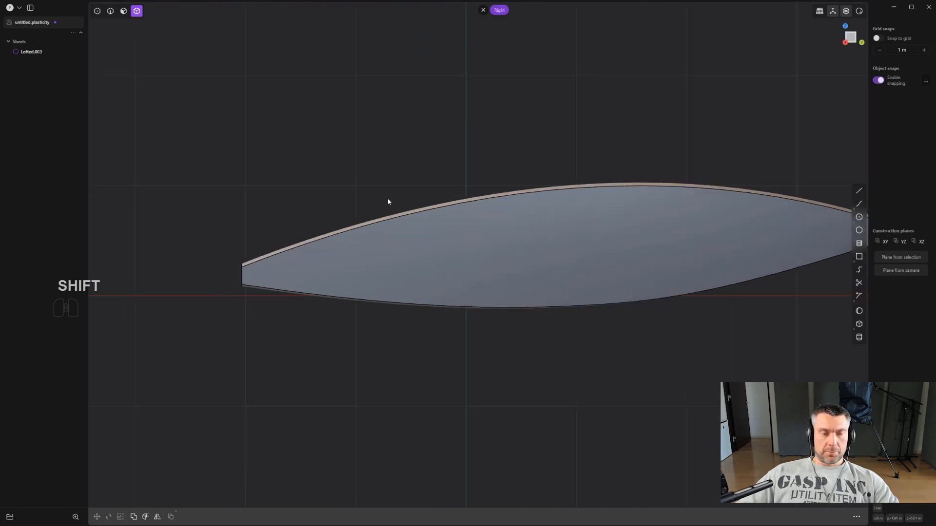
pyautogui.hotkey('shift', 'a')
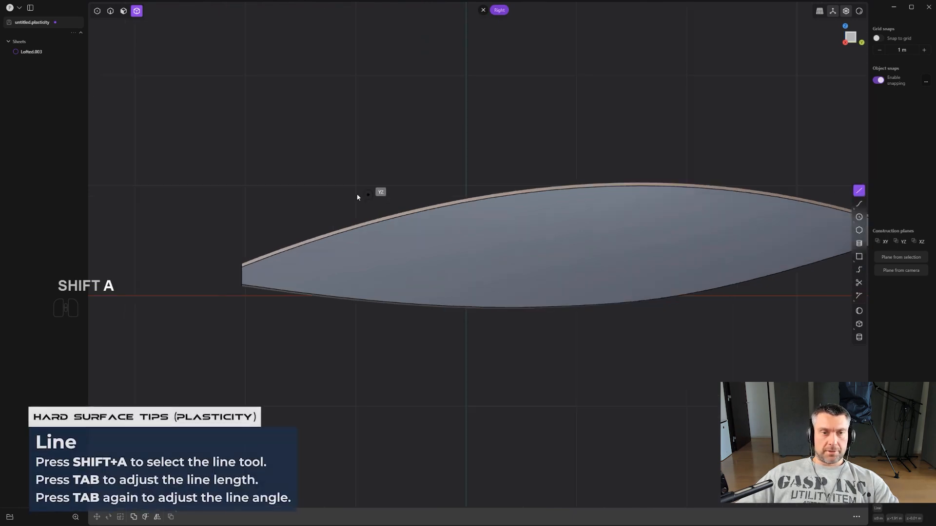
pyautogui.click(247, 213)
pyautogui.click(262, 355)
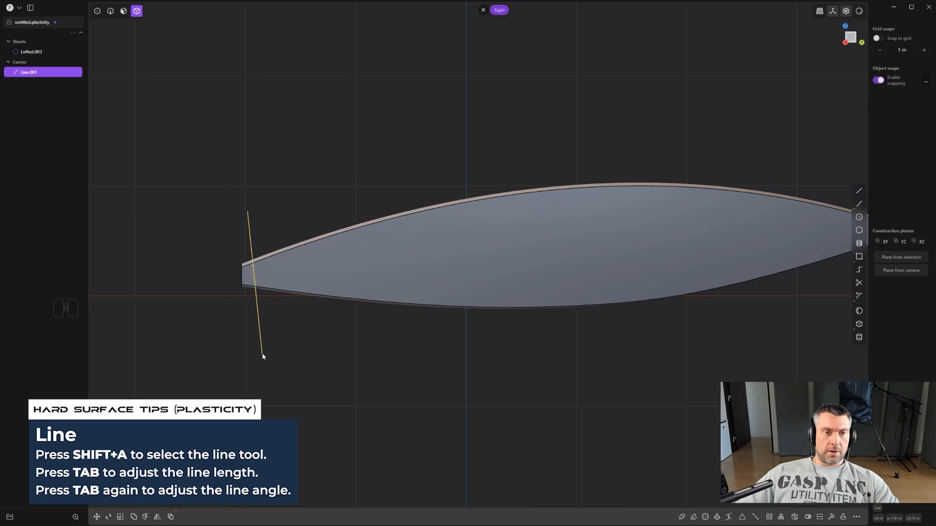
# - Cut the joined sheet with the slanted line across its narrow front end
pyautogui.scroll(3, 271, 299)
pyautogui.press('c')
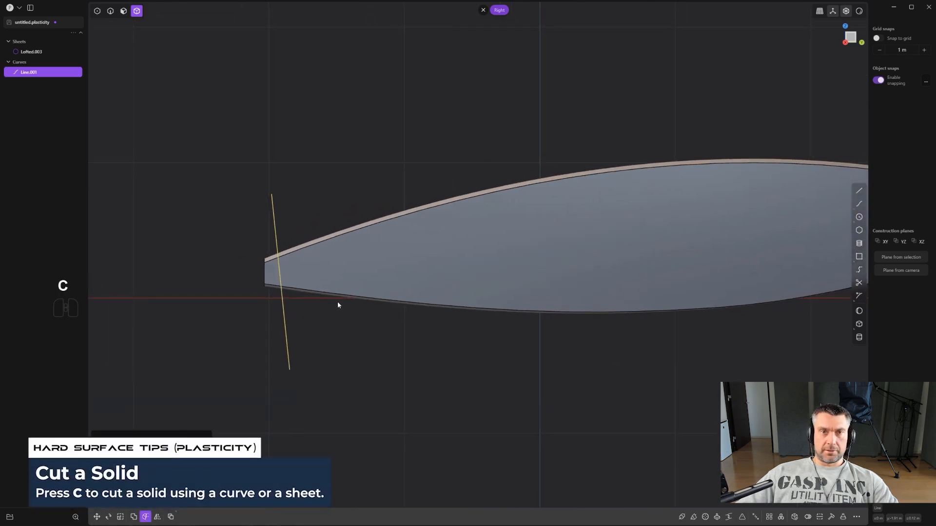
pyautogui.click(330, 252)
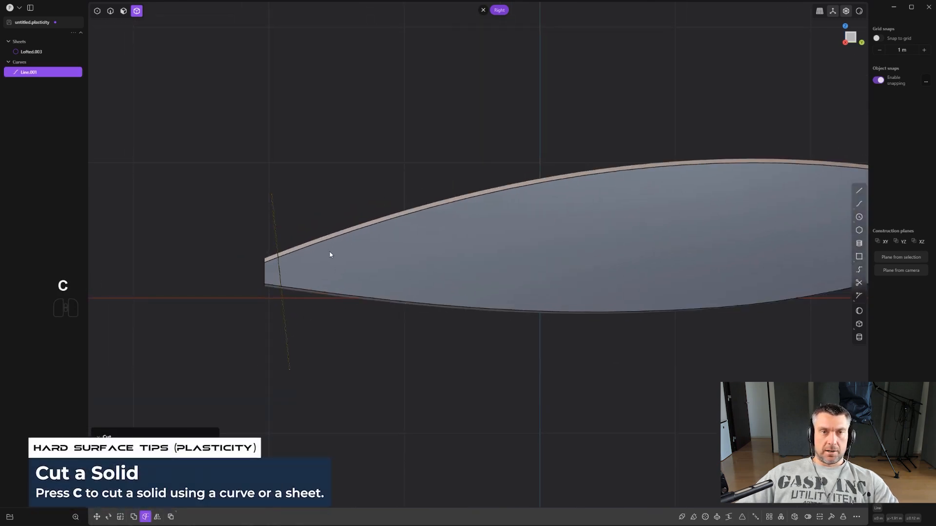
pyautogui.rightClick(329, 252)
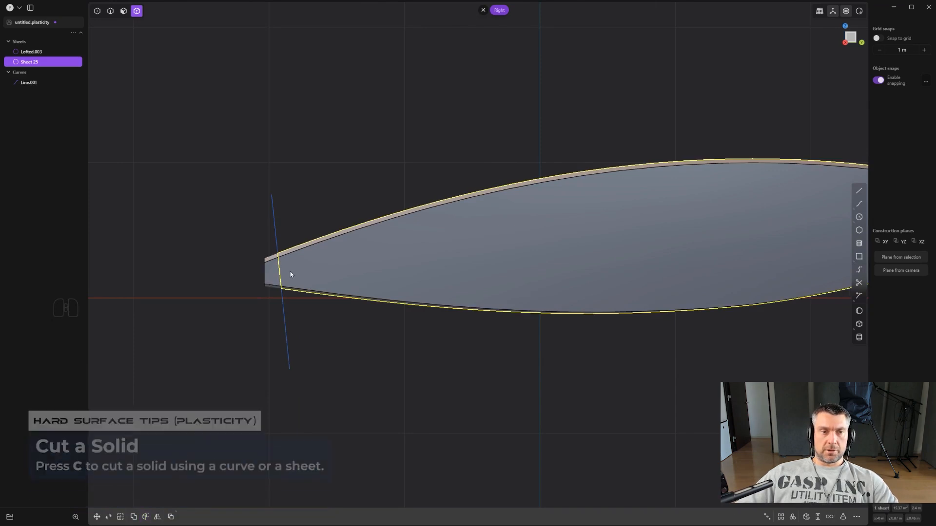
# - Delete the cut-off front end piece of the sheet and the slanted cutting line
pyautogui.press('4')
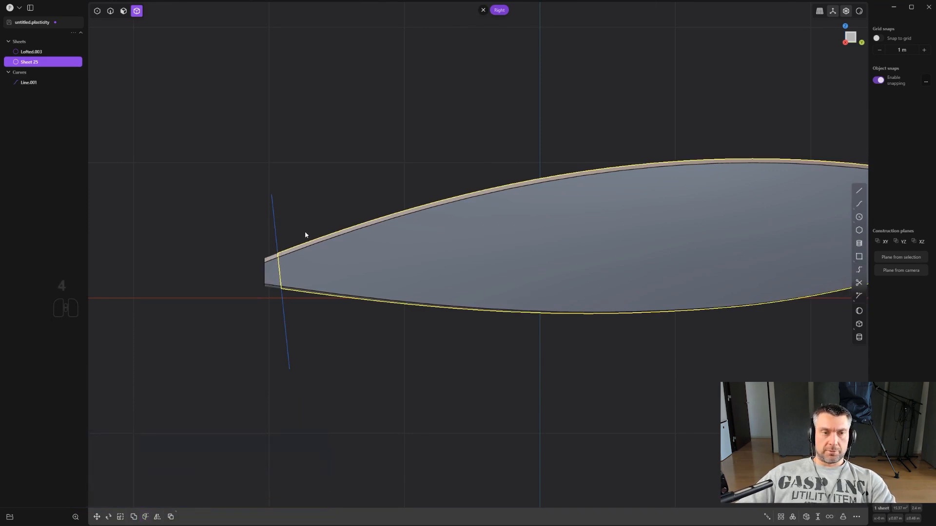
pyautogui.click(279, 275)
pyautogui.press('x')
pyautogui.click(272, 228)
pyautogui.press('x')
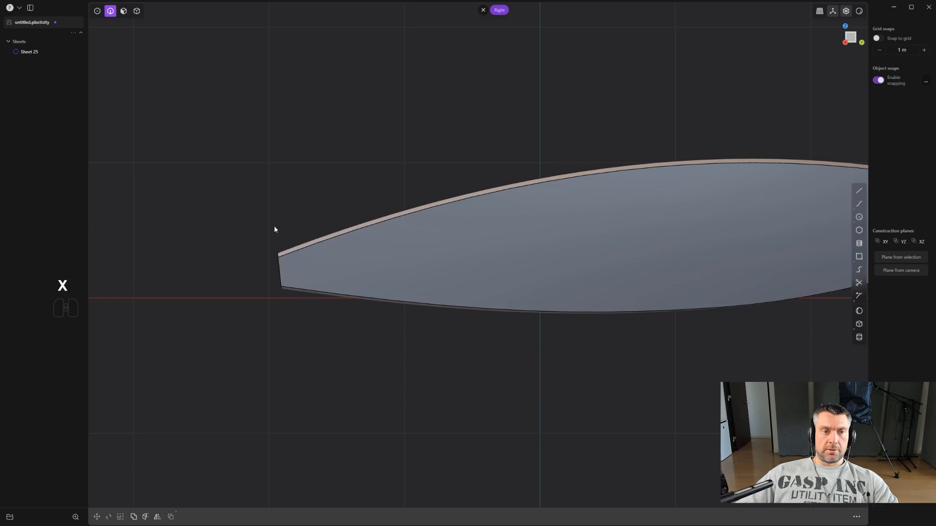
# - Draw a vertical line across the rear end of the sheet in the Right view
pyautogui.moveTo(274, 226); pyautogui.dragTo(218, 200, button='middle')
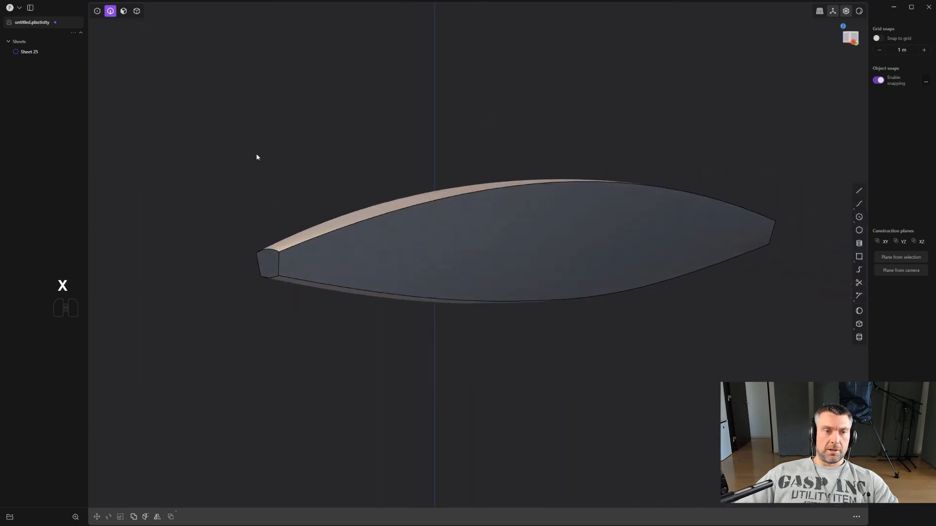
pyautogui.keyDown('alt'); pyautogui.moveTo(546, 197); pyautogui.dragTo(469, 227, button='middle'); pyautogui.keyUp('alt')
pyautogui.scroll(2, 585, 232)
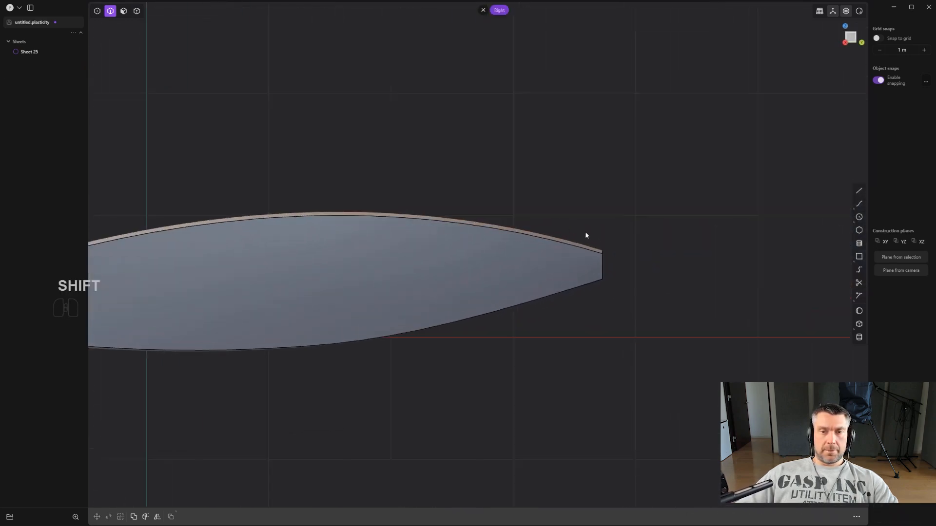
pyautogui.scroll(2, 586, 236)
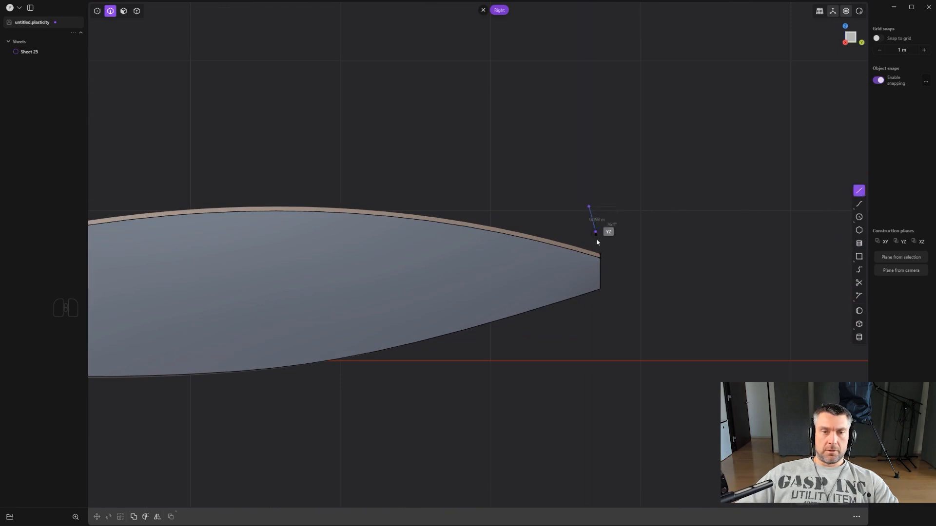
pyautogui.click(587, 326)
pyautogui.scroll(2, 596, 323)
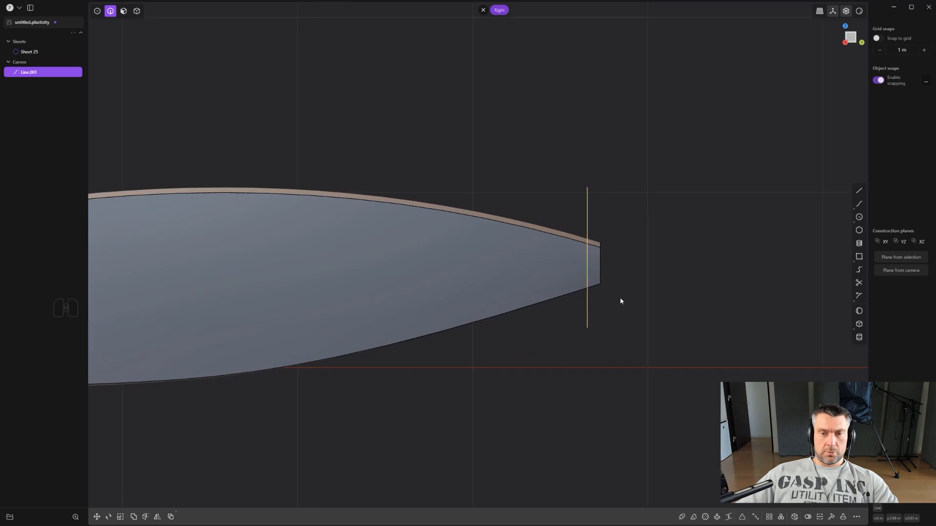
# - Cut the sheet with the vertical line and delete the leftover rear piece together with the line
pyautogui.press('c')
pyautogui.click(595, 266)
pyautogui.press('x')
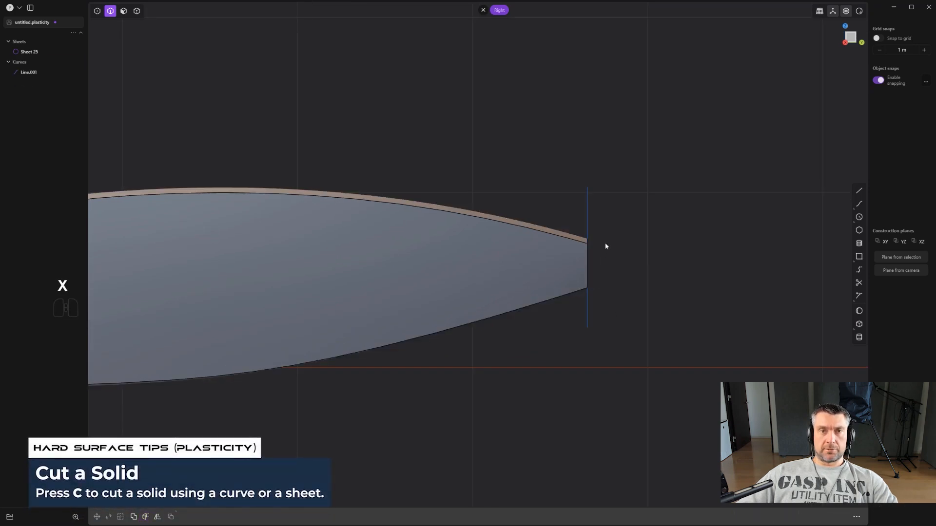
pyautogui.press('2')
pyautogui.click(589, 213)
pyautogui.press('x')
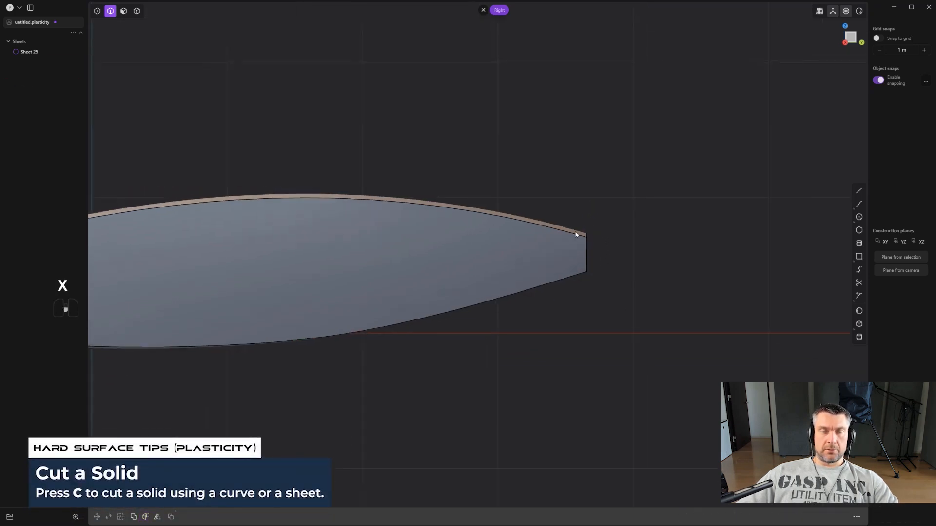
# - Cap the open front and rear ends of the trimmed sheet to turn it into a solid
pyautogui.keyDown('shift'); pyautogui.moveTo(577, 234); pyautogui.dragTo(559, 281, button='middle'); pyautogui.keyUp('shift')
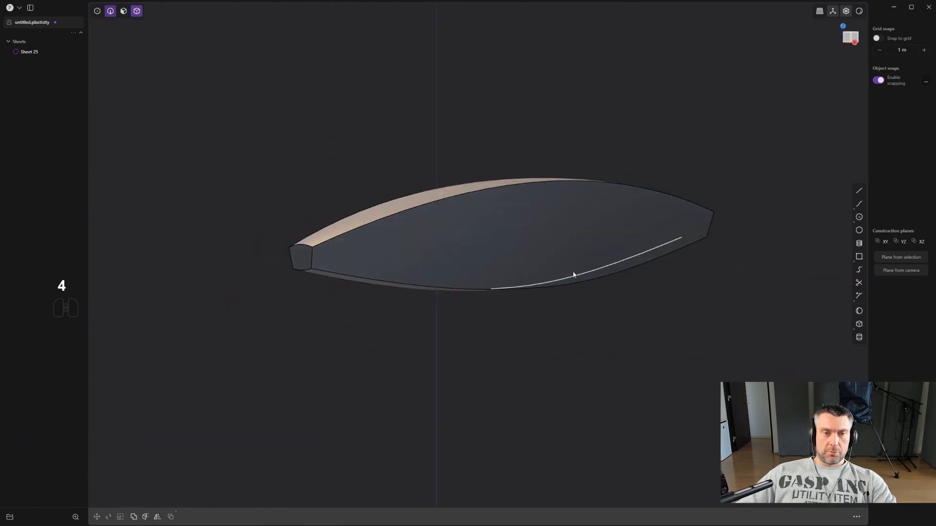
pyautogui.click(521, 239)
pyautogui.scroll(2, 522, 241)
pyautogui.keyDown('shift'); pyautogui.moveTo(527, 247); pyautogui.dragTo(566, 283, button='middle'); pyautogui.keyUp('shift')
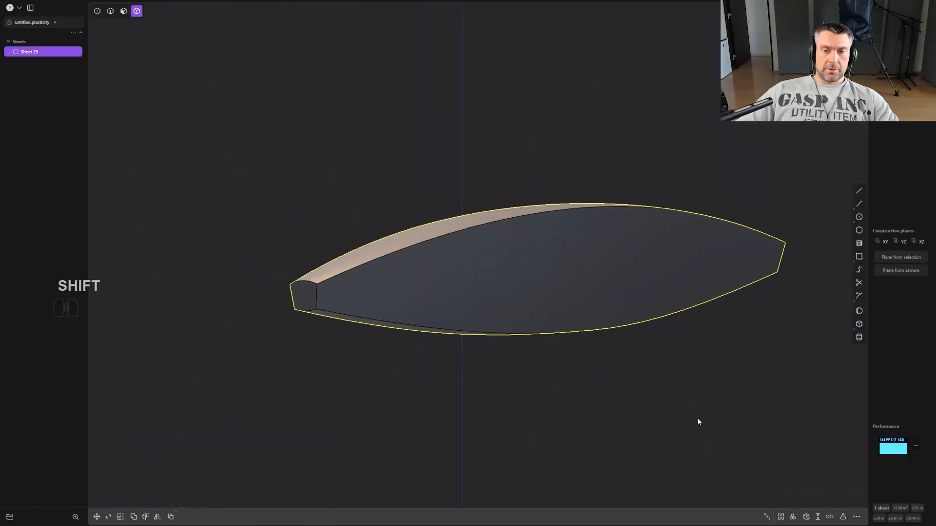
pyautogui.click(803, 515)
pyautogui.moveTo(304, 290); pyautogui.dragTo(463, 268, button='middle')
pyautogui.moveTo(603, 243); pyautogui.dragTo(619, 242, button='middle')
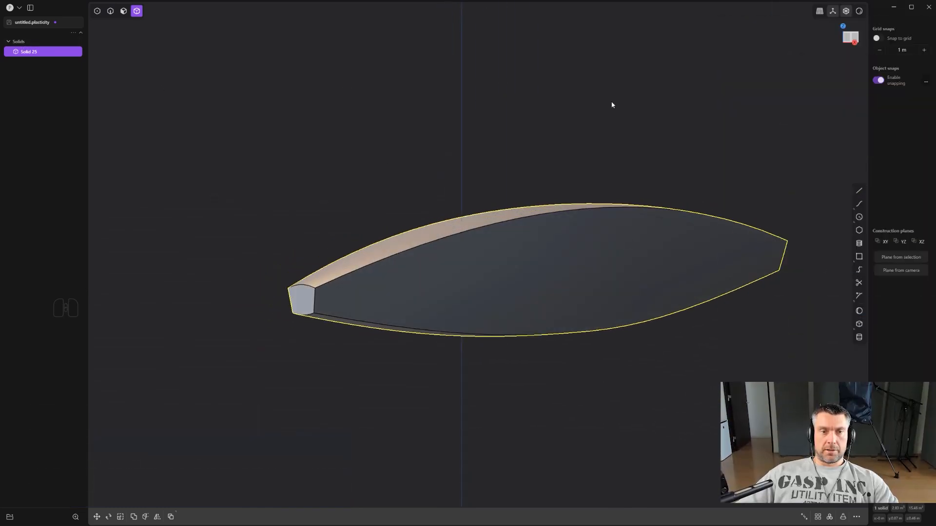
pyautogui.keyDown('alt'); pyautogui.moveTo(611, 105); pyautogui.dragTo(354, 265, button='middle'); pyautogui.keyUp('alt')
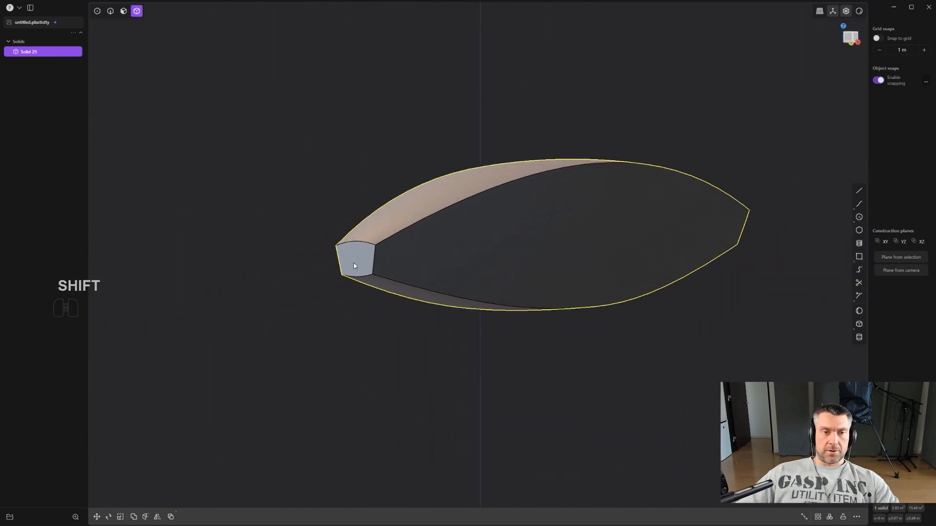
# - Scale the solid down along the Y axis in the Right view to shorten it
pyautogui.keyDown('alt'); pyautogui.moveTo(604, 173); pyautogui.dragTo(506, 198, button='middle'); pyautogui.keyUp('alt')
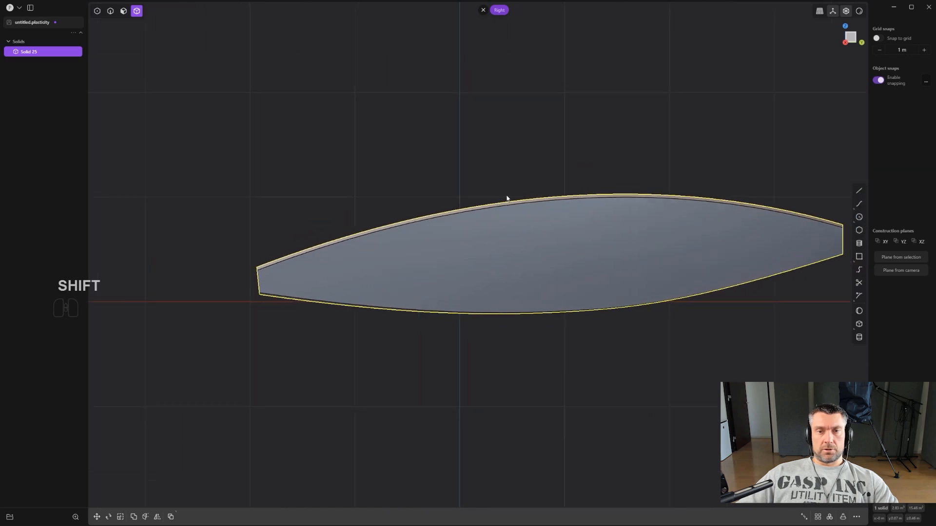
pyautogui.moveTo(493, 133); pyautogui.dragTo(511, 154, button='middle')
pyautogui.press('2')
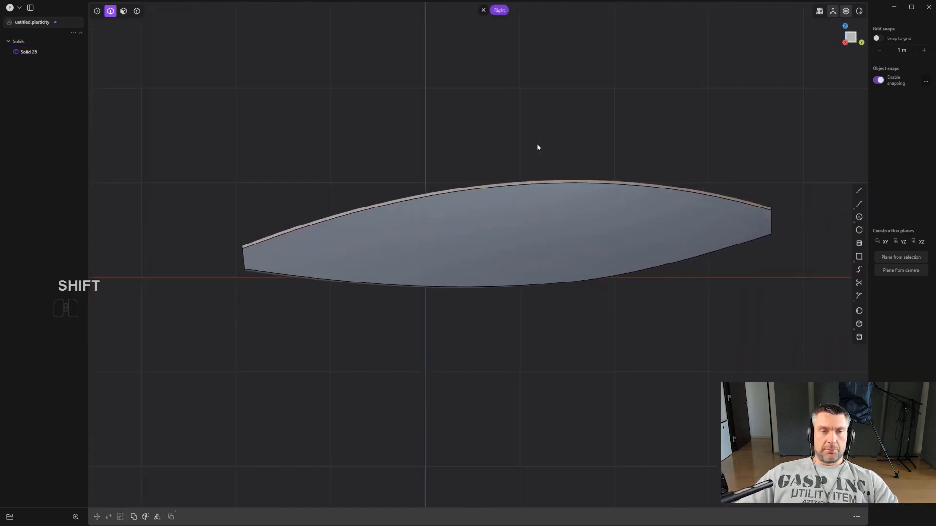
pyautogui.keyDown('shift'); pyautogui.moveTo(582, 131); pyautogui.dragTo(559, 125, button='middle'); pyautogui.keyUp('shift')
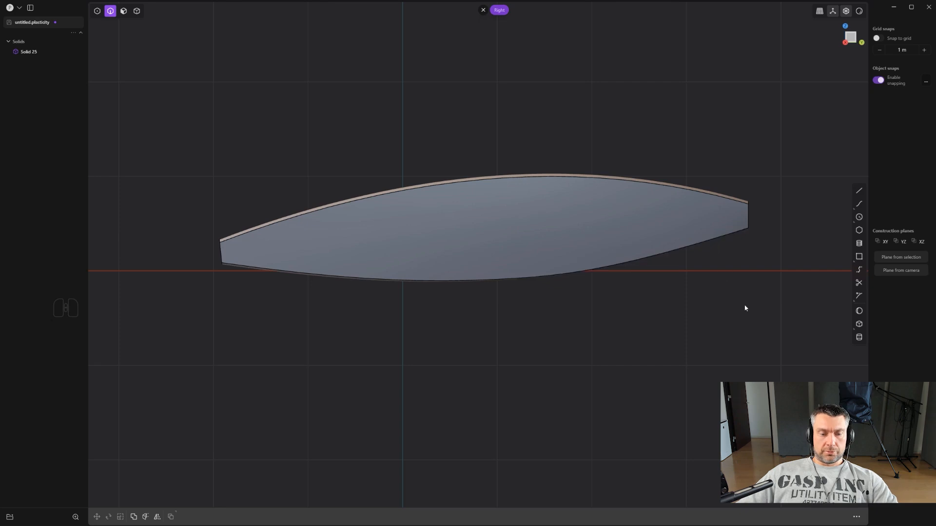
pyautogui.press('4')
pyautogui.click(636, 230)
pyautogui.press('s')
pyautogui.press('y')
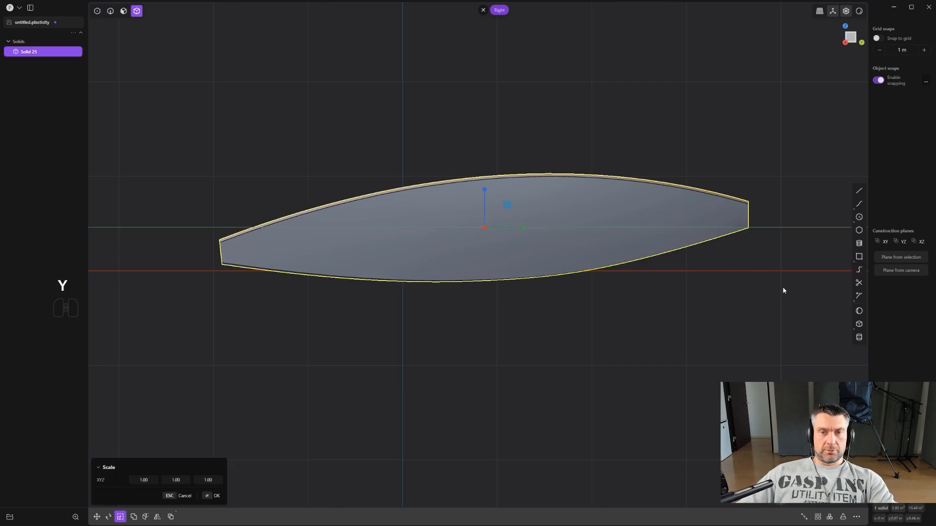
pyautogui.click(746, 279)
pyautogui.click(745, 280)
pyautogui.scroll(-3, 726, 267)
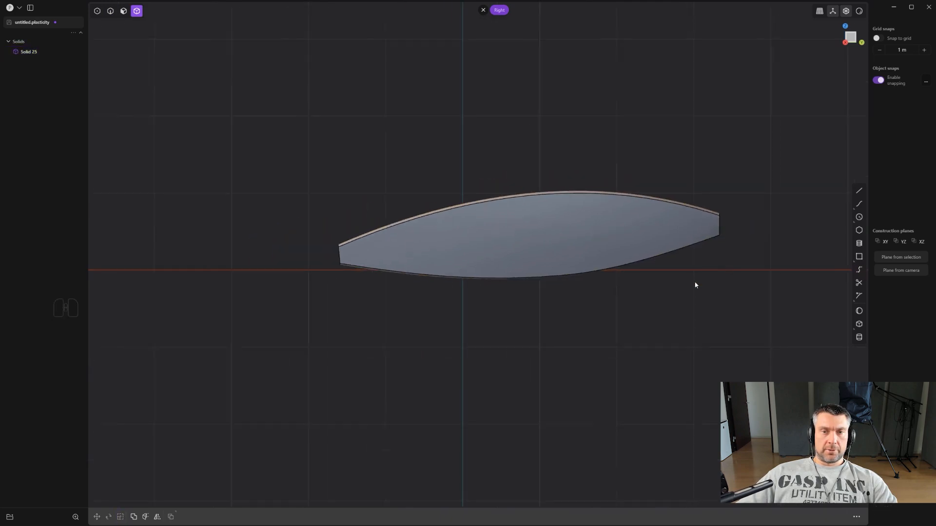
# - Widen the solid by scaling it along the X axis by about 1.24
pyautogui.scroll(2, 524, 324)
pyautogui.keyDown('shift'); pyautogui.moveTo(522, 324); pyautogui.dragTo(505, 320, button='middle'); pyautogui.keyUp('shift')
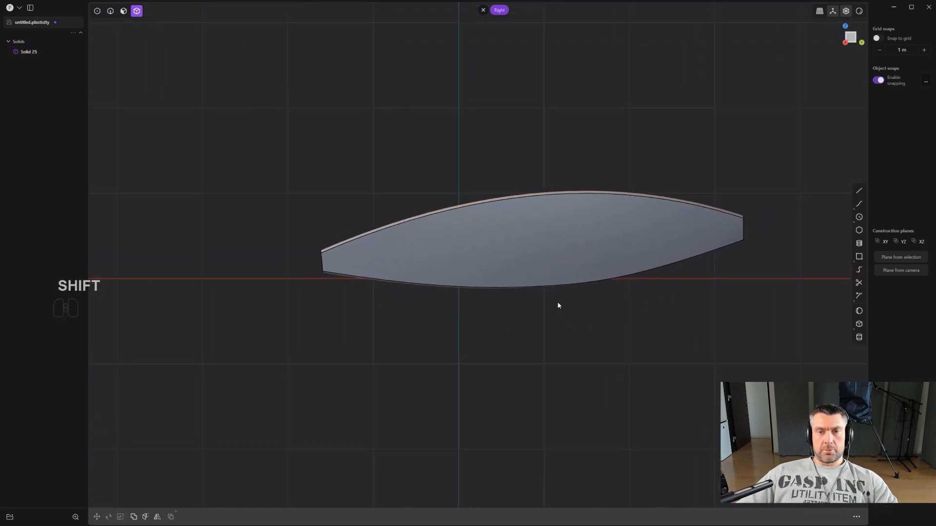
pyautogui.keyDown('shift'); pyautogui.moveTo(495, 263); pyautogui.dragTo(439, 239, button='middle'); pyautogui.keyUp('shift')
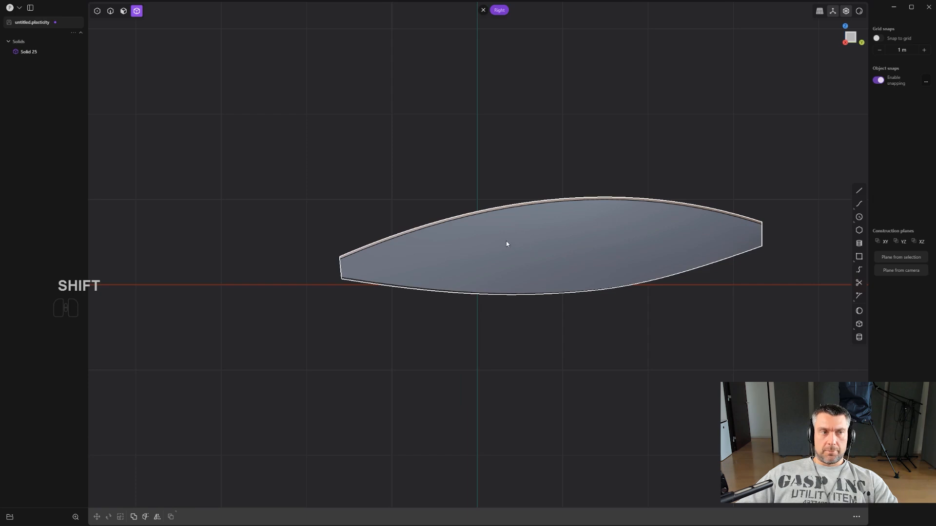
pyautogui.hotkey('ctrl', 'z')
pyautogui.press('4')
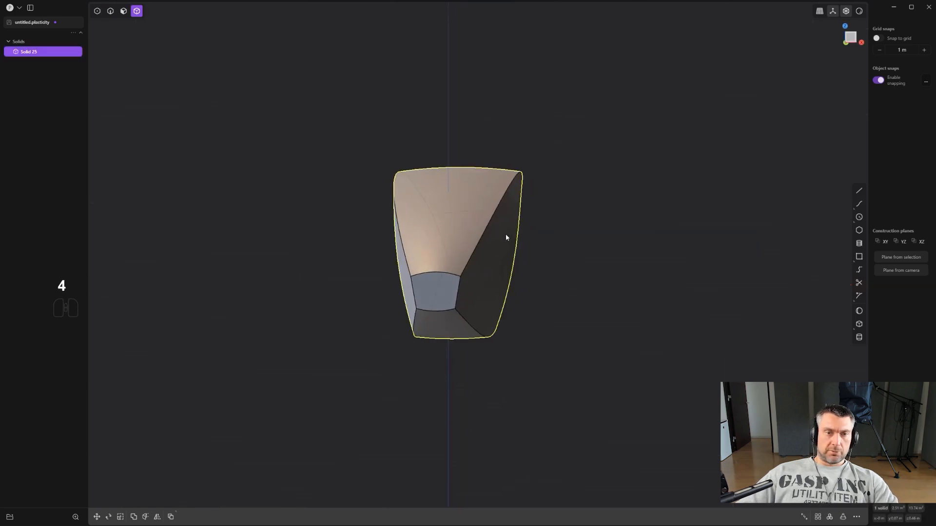
pyautogui.moveTo(623, 280); pyautogui.dragTo(617, 276, button='middle')
pyautogui.press('s')
pyautogui.press('x')
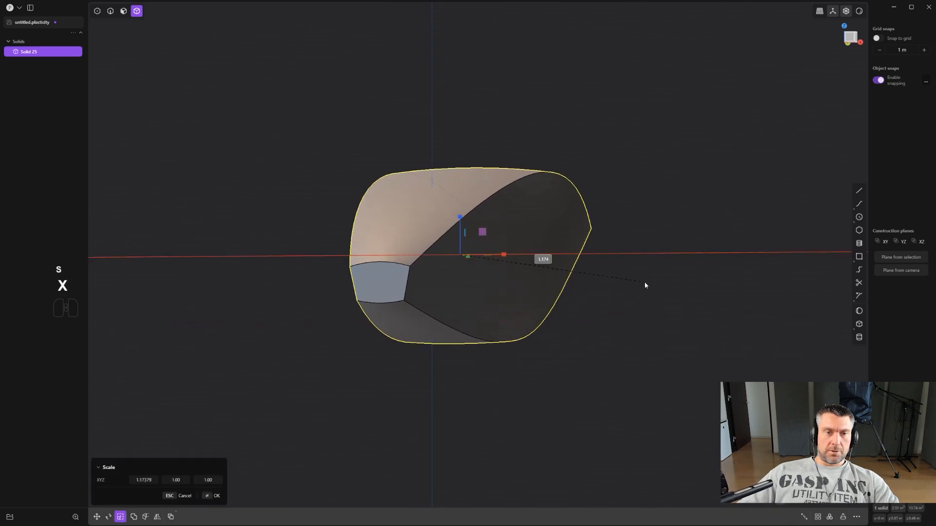
pyautogui.press('x')
# - Flatten the solid by scaling it along the Z axis by about 0.92 and apply the scaling
pyautogui.press('z')
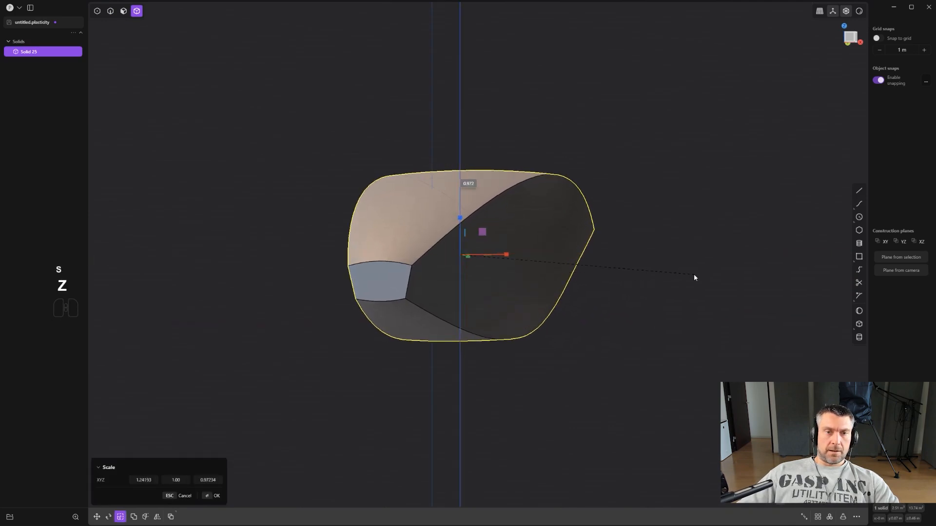
pyautogui.moveTo(673, 273); pyautogui.dragTo(495, 258, button='middle')
pyautogui.press('KP_3')
pyautogui.scroll(-3, 489, 256)
pyautogui.scroll(3, 510, 262)
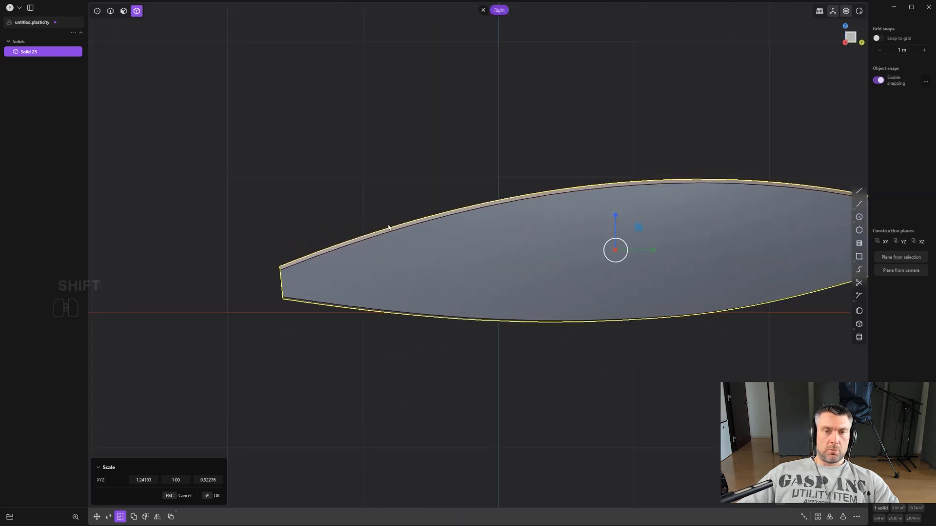
pyautogui.scroll(-4, 388, 228)
pyautogui.keyDown('shift'); pyautogui.moveTo(502, 224); pyautogui.dragTo(507, 243, button='middle'); pyautogui.keyUp('shift')
pyautogui.moveTo(451, 239); pyautogui.dragTo(510, 261, button='middle')
pyautogui.scroll(3, 460, 280)
pyautogui.scroll(4, 510, 261)
pyautogui.rightClick(521, 264)
# - Fillet the long upper edges on both sides of the solid by about 0.11 m
pyautogui.press('2')
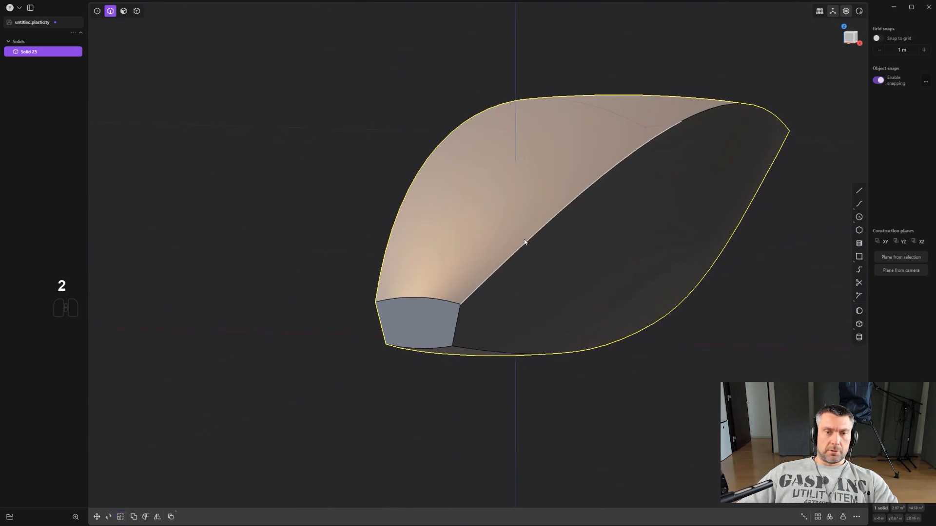
pyautogui.click(523, 240)
pyautogui.press('f')
pyautogui.keyDown('shift'); pyautogui.click(426, 170); pyautogui.keyUp('shift')
pyautogui.moveTo(532, 202); pyautogui.dragTo(621, 142, button='middle')
pyautogui.moveTo(504, 155); pyautogui.dragTo(512, 128, button='middle')
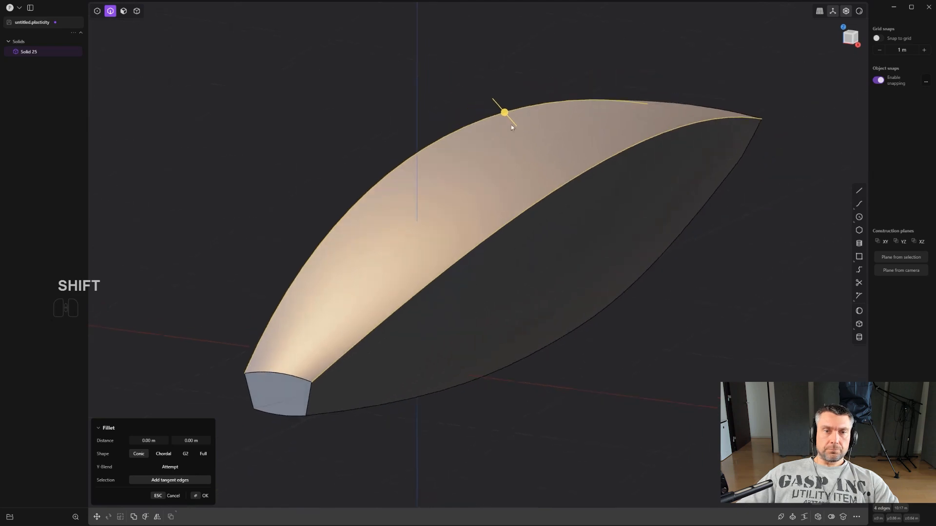
pyautogui.moveTo(504, 111); pyautogui.dragTo(495, 101)
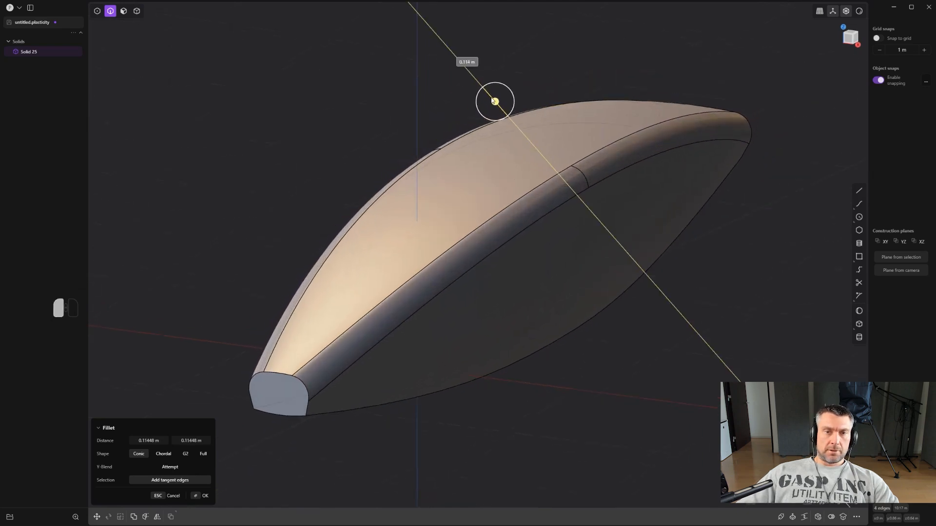
pyautogui.moveTo(492, 99); pyautogui.dragTo(496, 97)
pyautogui.scroll(-3, 499, 100)
pyautogui.keyDown('alt'); pyautogui.moveTo(555, 204); pyautogui.dragTo(501, 292, button='middle'); pyautogui.keyUp('alt')
pyautogui.rightClick(501, 292)
# - Fillet the long lower edges on both sides of the solid with a distance of about 0.107 m
pyautogui.keyDown('shift'); pyautogui.click(487, 298); pyautogui.keyUp('shift')
pyautogui.keyDown('shift'); pyautogui.click(392, 287); pyautogui.keyUp('shift')
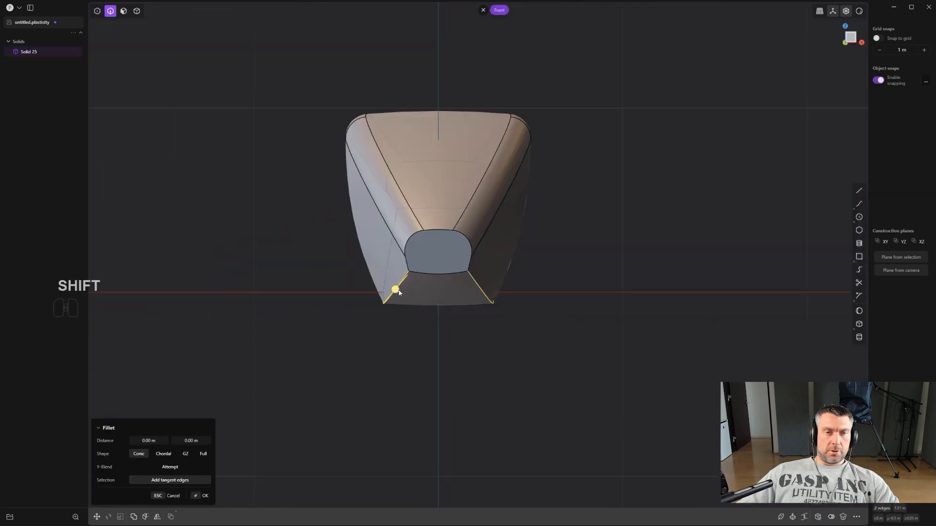
pyautogui.moveTo(389, 286); pyautogui.dragTo(590, 314, button='middle')
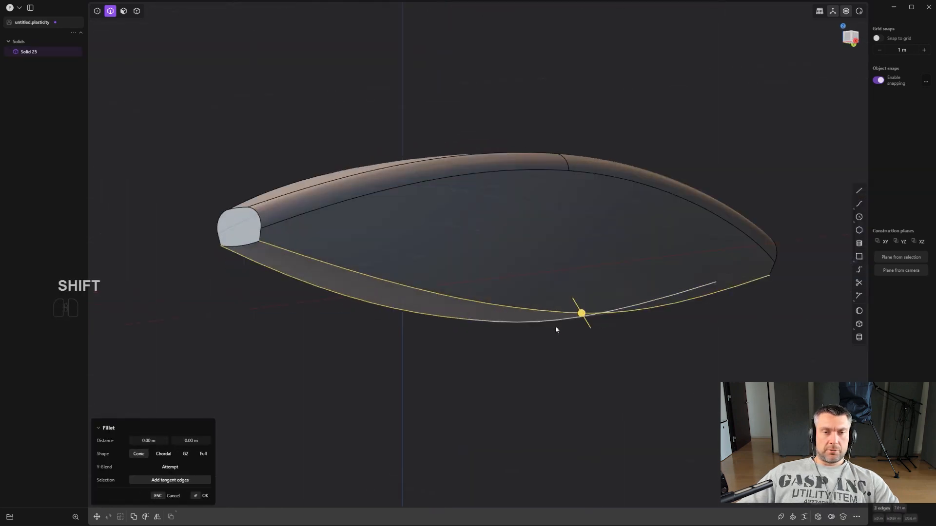
pyautogui.moveTo(523, 323); pyautogui.dragTo(524, 337)
pyautogui.scroll(3, 288, 224)
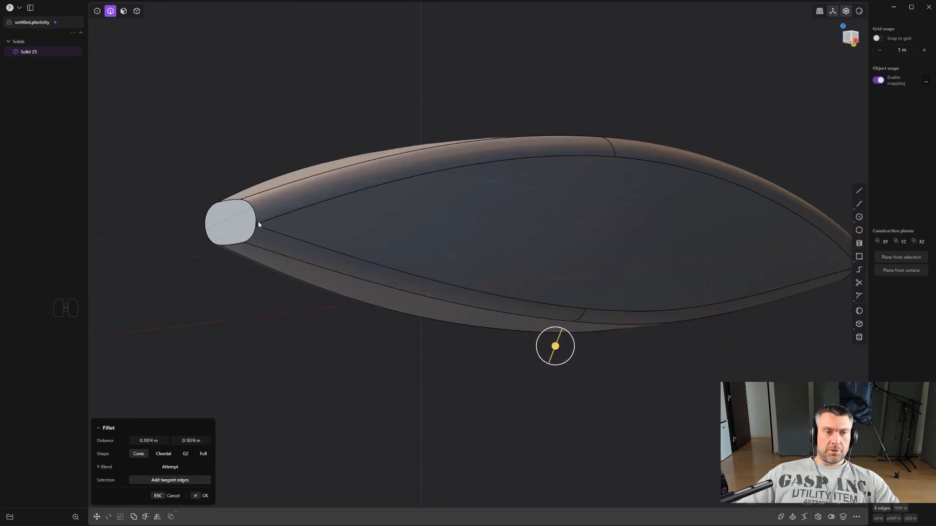
# - Examine the lower fillets at the narrow front end and along the side profile in the Right view
pyautogui.keyDown('shift'); pyautogui.moveTo(258, 220); pyautogui.dragTo(489, 267, button='middle'); pyautogui.keyUp('shift')
pyautogui.scroll(9, 488, 267)
pyautogui.scroll(-5, 407, 265)
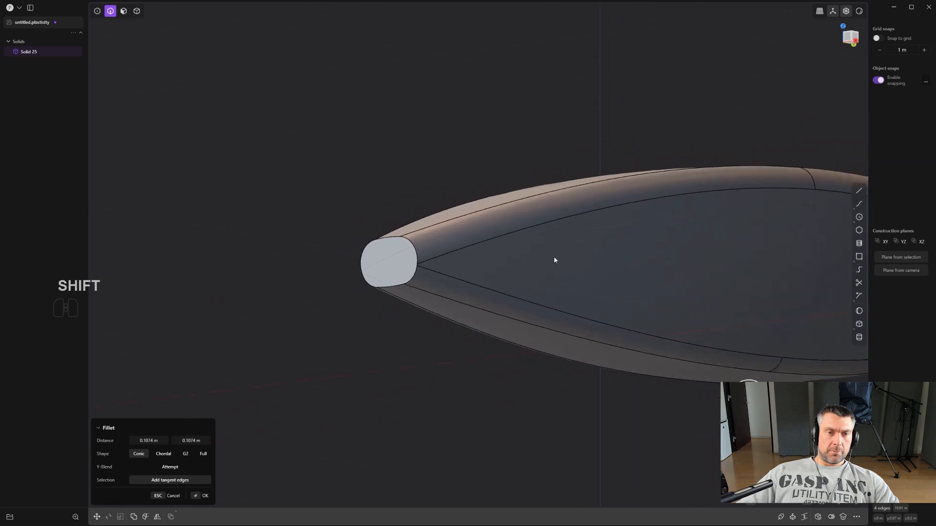
pyautogui.keyDown('alt'); pyautogui.moveTo(553, 257); pyautogui.dragTo(580, 233, button='middle'); pyautogui.keyUp('alt')
pyautogui.scroll(-5, 580, 232)
pyautogui.keyDown('shift'); pyautogui.moveTo(694, 206); pyautogui.dragTo(542, 197, button='middle'); pyautogui.keyUp('shift')
pyautogui.scroll(-2, 606, 180)
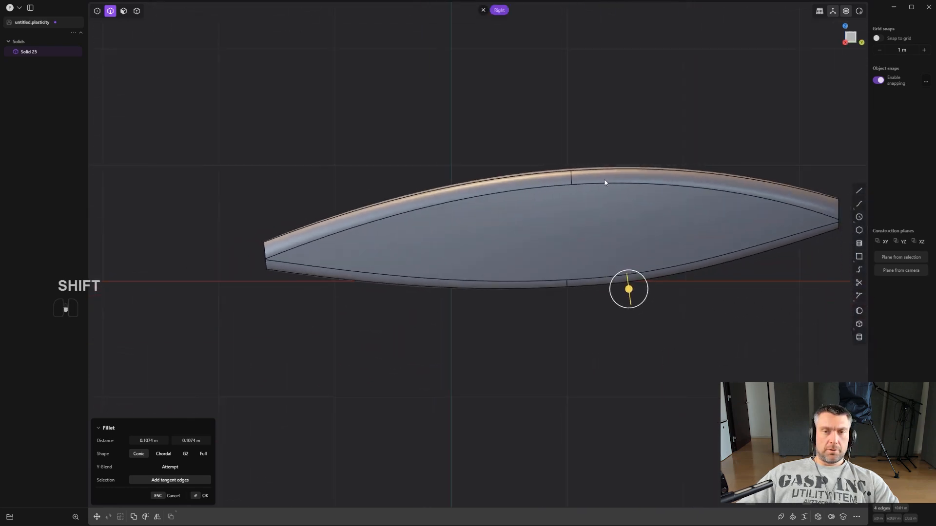
pyautogui.moveTo(606, 181)
pyautogui.mouseDown(button='middle')
pyautogui.moveTo(664, 174)
pyautogui.moveTo(598, 156)
pyautogui.moveTo(696, 164)
pyautogui.moveTo(623, 177)
pyautogui.mouseUp(button='middle')
pyautogui.scroll(3, 623, 177)
pyautogui.scroll(-2, 623, 174)
pyautogui.scroll(1, 674, 213)
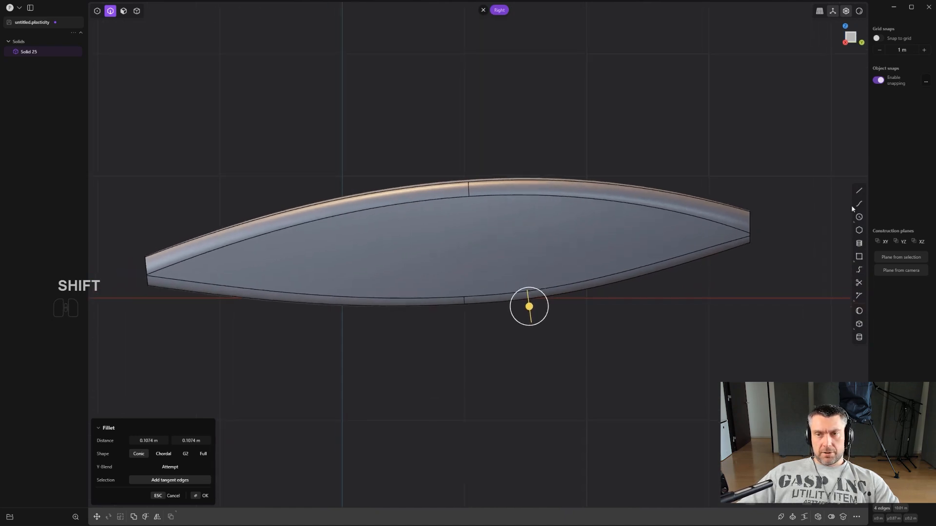
# - Draw a slanted straight line in the Right view across the +Y end of the solid, extending past its upper and lower edges
pyautogui.click(858, 190)
pyautogui.click(764, 156)
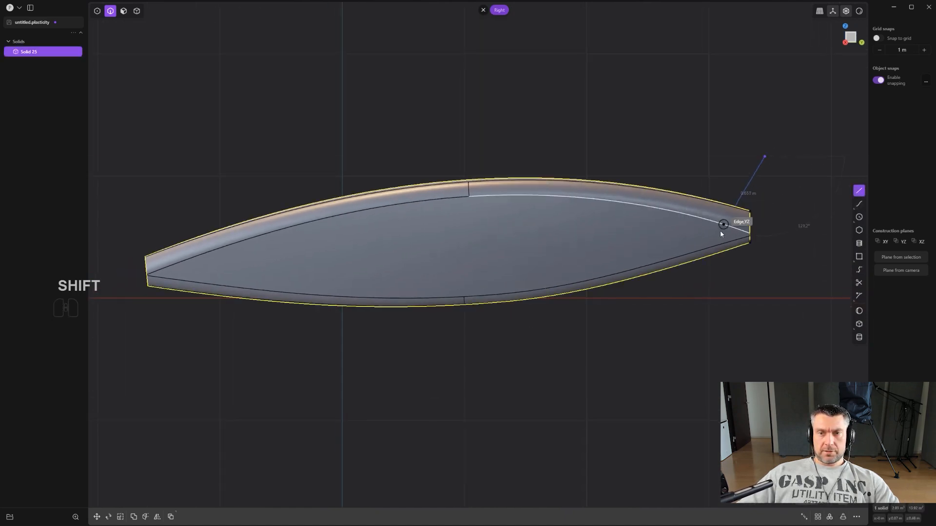
pyautogui.click(645, 392)
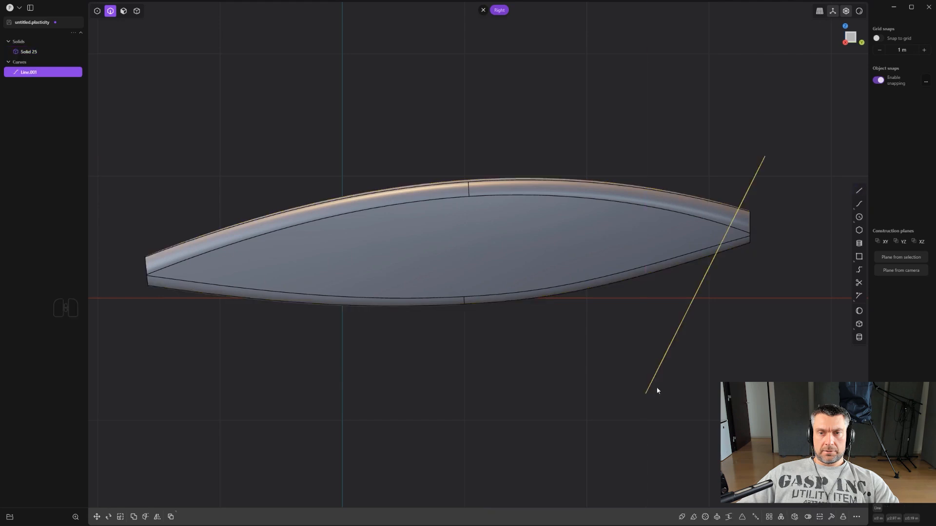
# - Cut the +Y end of the solid with the slanted line and delete the offcut and the line
pyautogui.scroll(2, 808, 235)
pyautogui.press('c')
pyautogui.click(753, 206)
pyautogui.press('x')
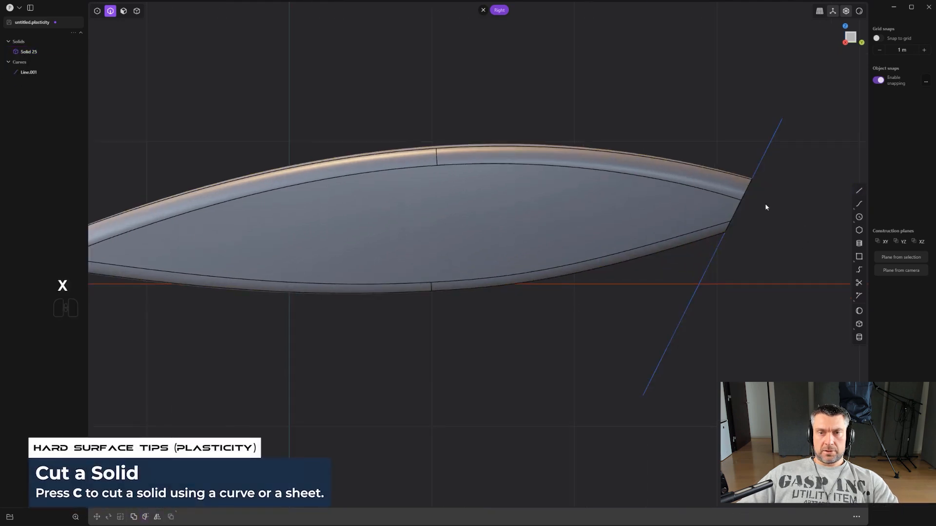
pyautogui.press('2')
pyautogui.click(761, 161)
pyautogui.press('x')
# - Draw a line slanting the opposite way across the -Y end of the solid, extending beyond its upper and lower edges
pyautogui.scroll(-2, 761, 163)
pyautogui.keyDown('shift'); pyautogui.moveTo(450, 239); pyautogui.dragTo(569, 274, button='middle'); pyautogui.keyUp('shift')
pyautogui.scroll(1, 569, 271)
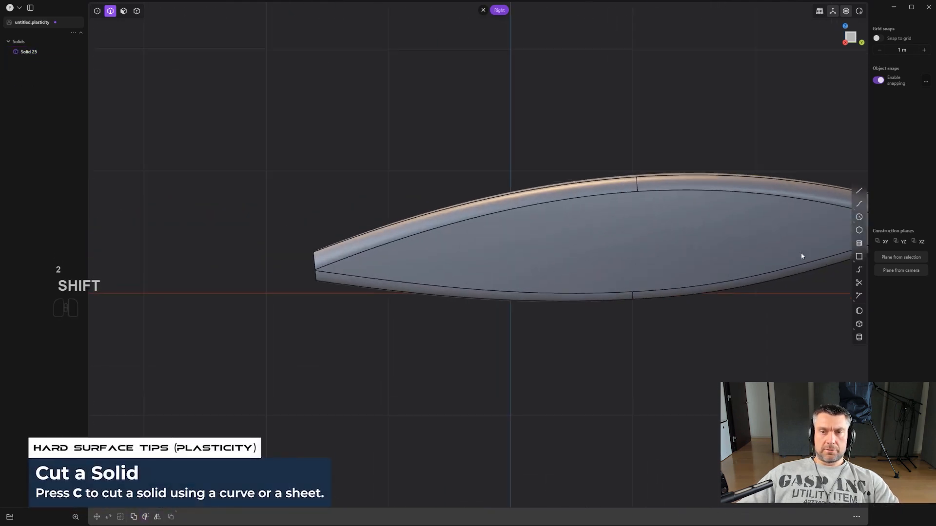
pyautogui.click(304, 231)
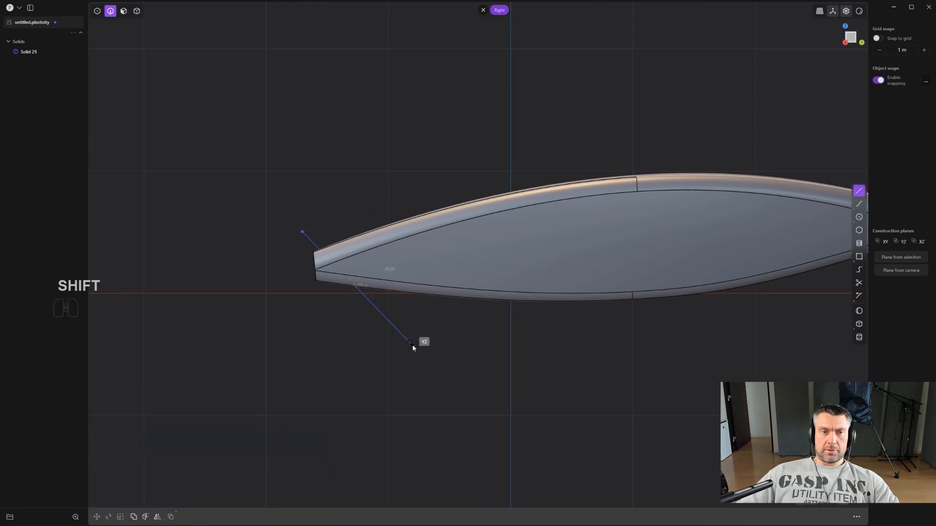
pyautogui.click(413, 344)
# - Cut the -Y end of the solid with its slanted line and delete the small offcut and the cutting line
pyautogui.scroll(1, 414, 344)
pyautogui.press('c')
pyautogui.click(396, 269)
pyautogui.rightClick(394, 265)
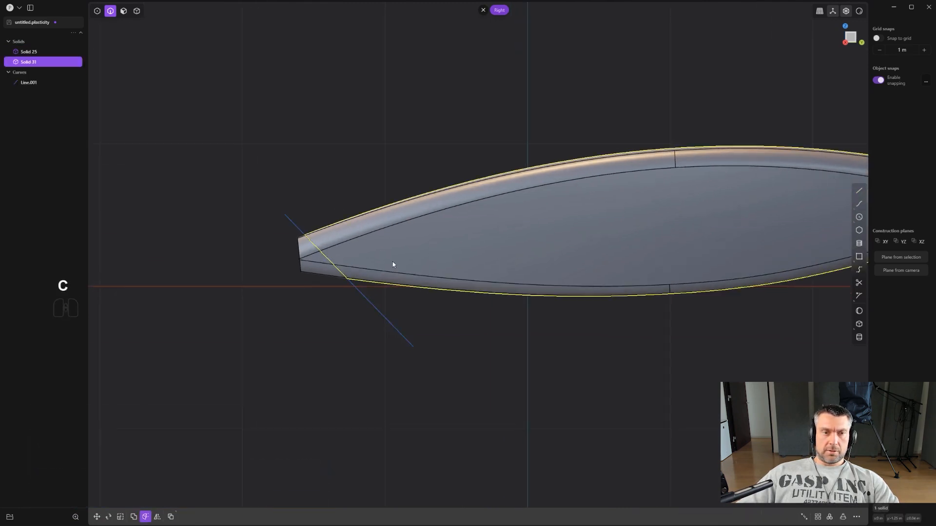
pyautogui.scroll(1, 360, 273)
pyautogui.press('x')
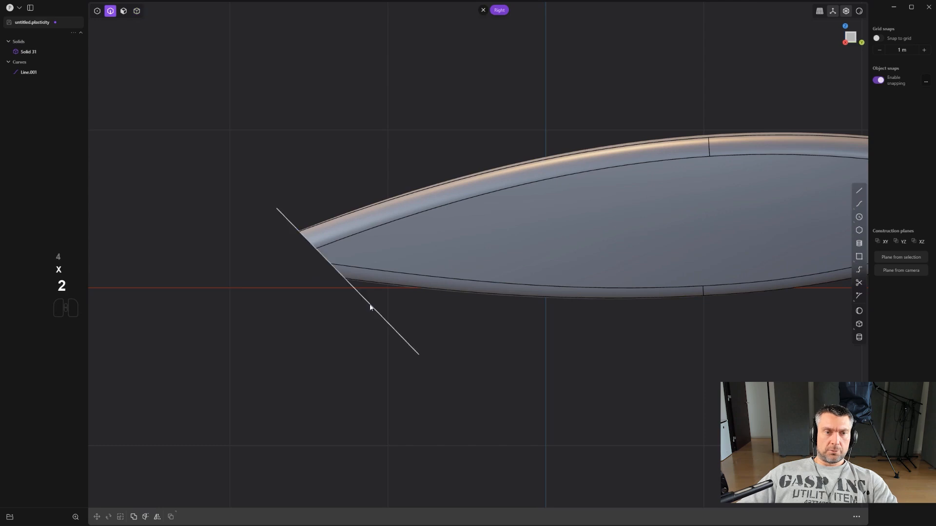
pyautogui.press('x')
# - Draw an S-shaped spline across the upper part of the side profile, dipping toward -Y, rising past the middle and overshooting the solid
pyautogui.moveTo(367, 309); pyautogui.dragTo(381, 228, button='middle')
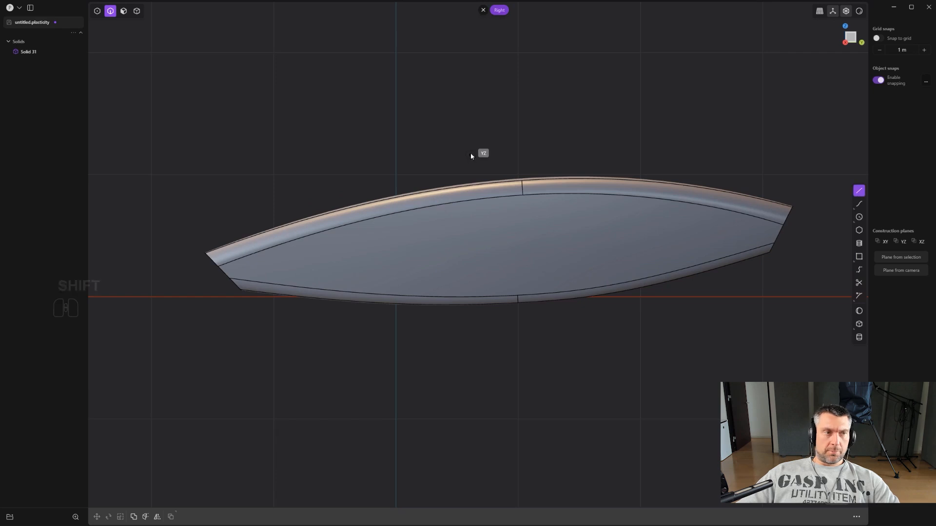
pyautogui.keyDown('shift'); pyautogui.moveTo(471, 156); pyautogui.dragTo(499, 154, button='middle'); pyautogui.keyUp('shift')
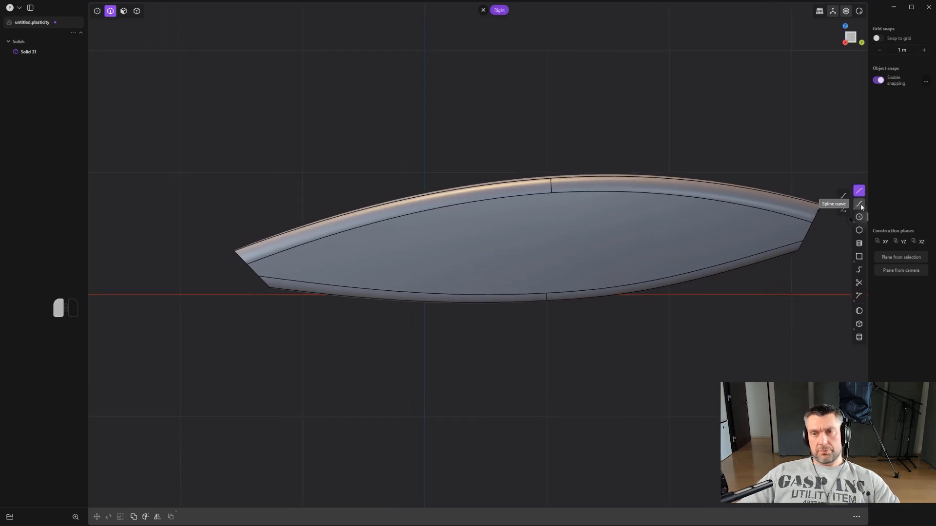
pyautogui.click(846, 209)
pyautogui.scroll(1, 466, 195)
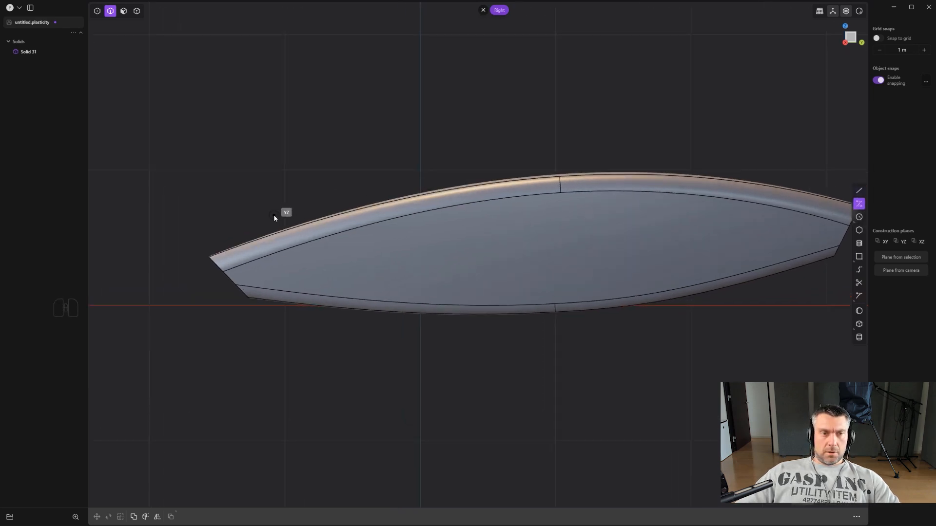
pyautogui.click(266, 222)
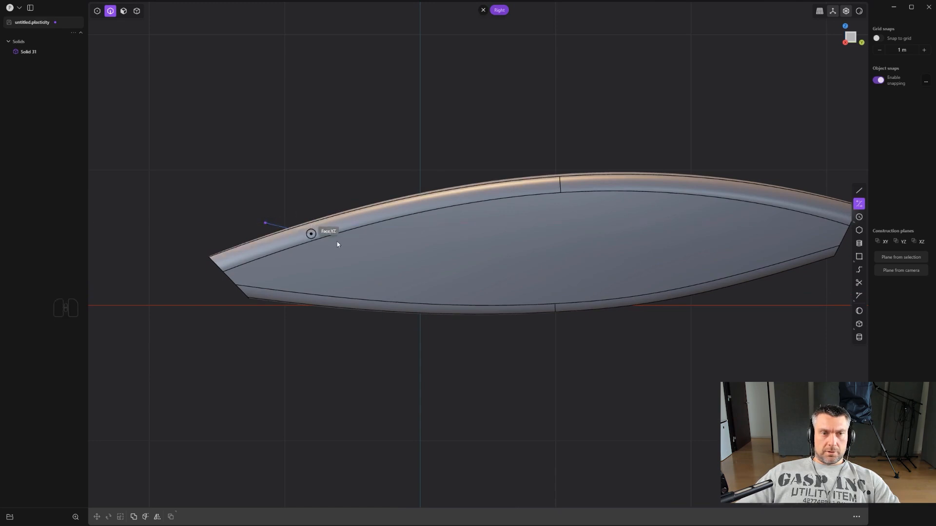
pyautogui.scroll(-1, 446, 241)
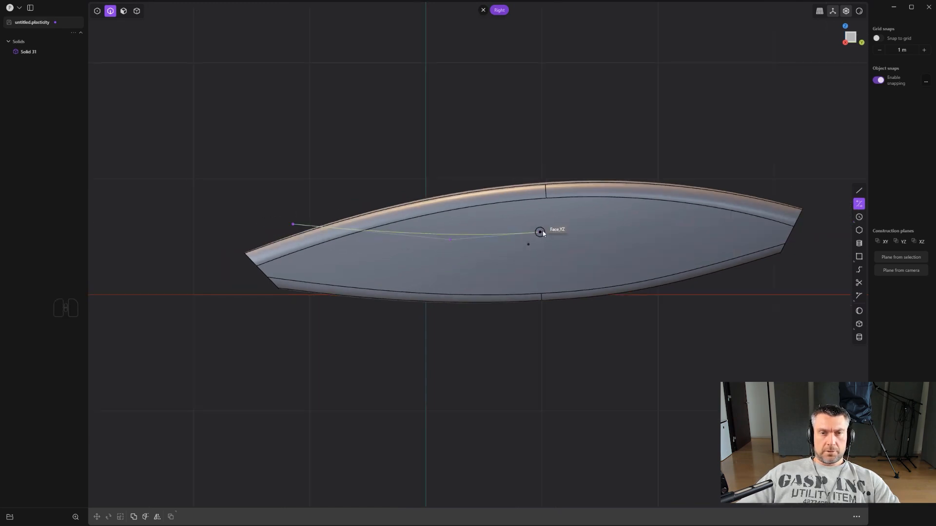
pyautogui.click(567, 203)
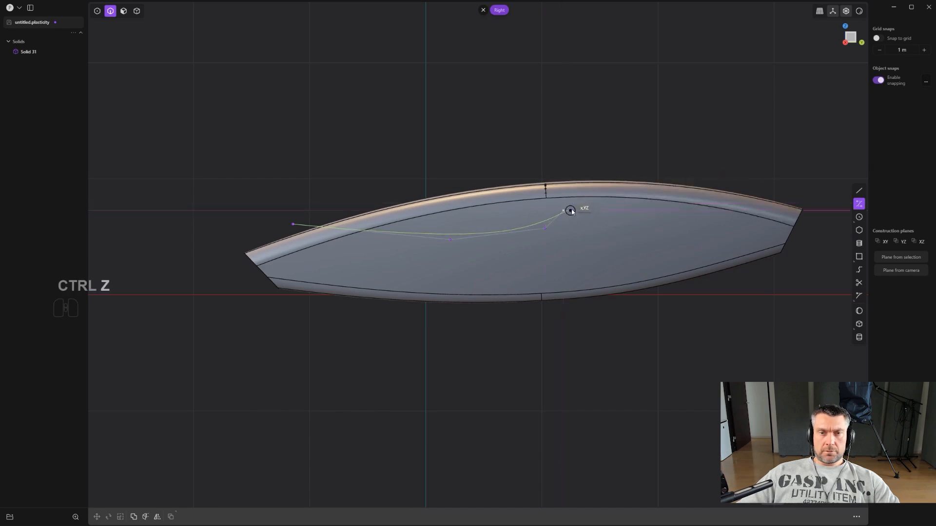
pyautogui.click(571, 203)
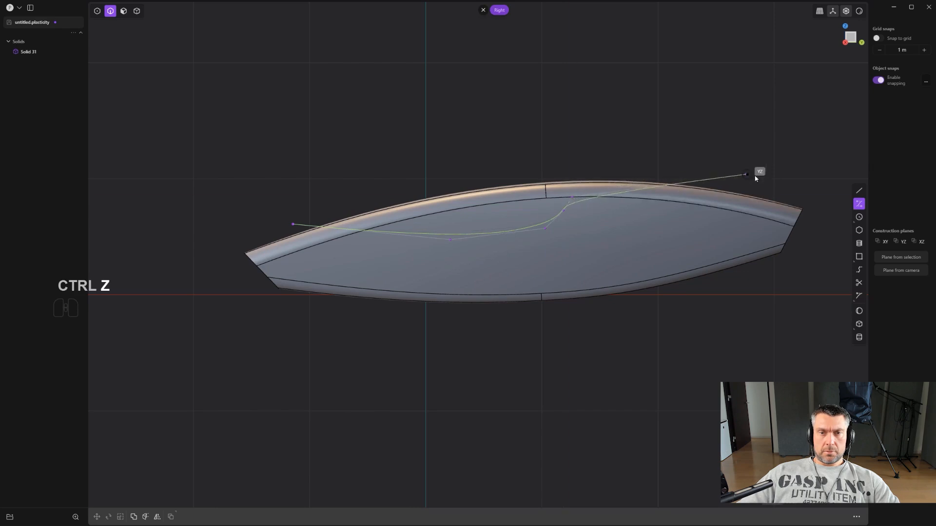
pyautogui.hotkey('ctrl', 'z')
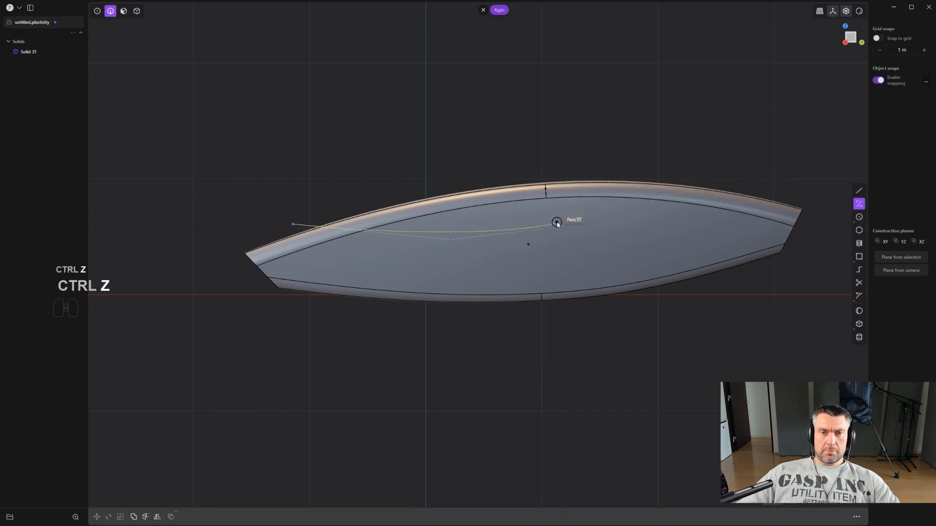
pyautogui.click(572, 204)
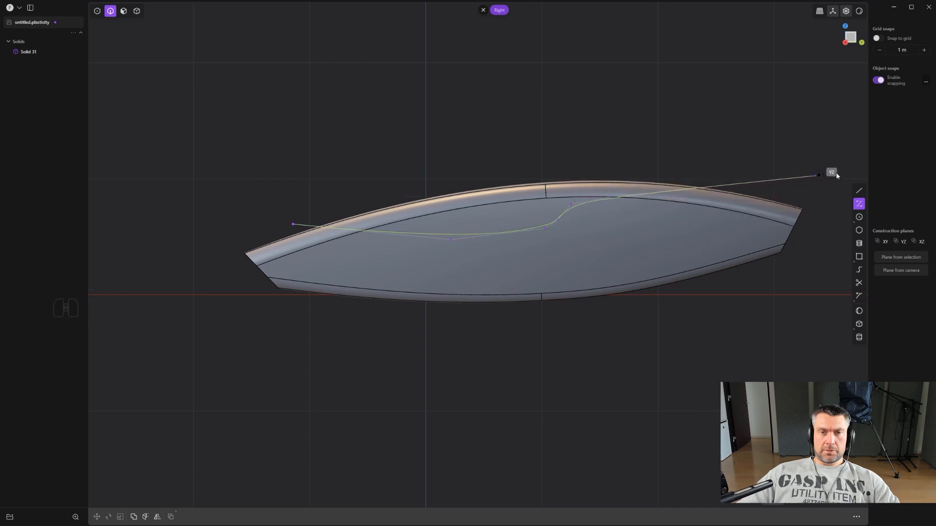
pyautogui.scroll(-3, 799, 197)
pyautogui.keyDown('shift'); pyautogui.moveTo(775, 191); pyautogui.dragTo(694, 194, button='middle'); pyautogui.keyUp('shift')
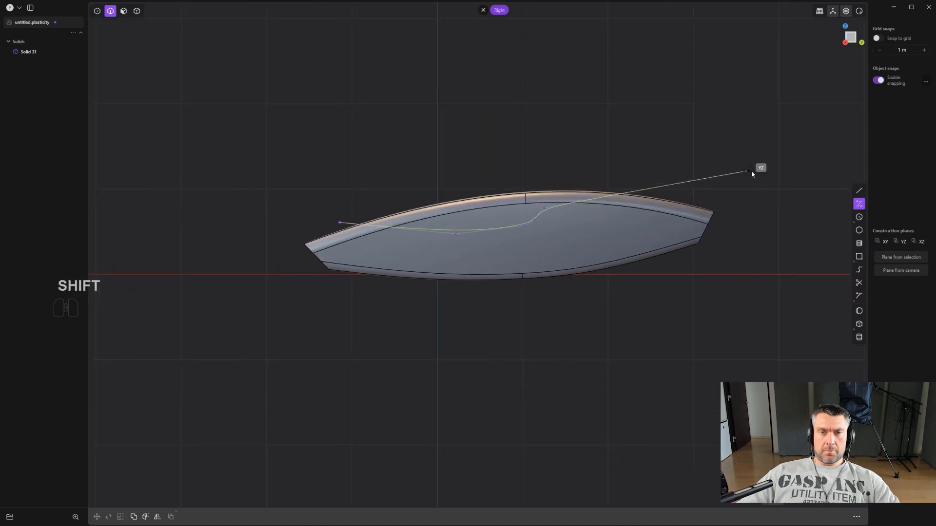
pyautogui.click(778, 186)
pyautogui.rightClick(778, 186)
# - Split the solid into an upper and a lower body with the S-shaped spline and delete the spline
pyautogui.scroll(3, 636, 202)
pyautogui.press('c')
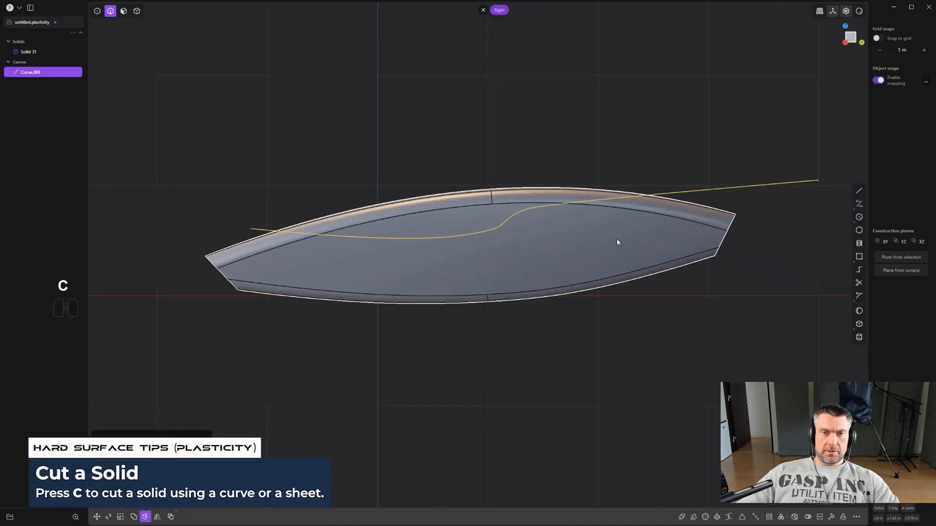
pyautogui.click(617, 242)
pyautogui.rightClick(617, 242)
pyautogui.scroll(3, 612, 239)
pyautogui.keyDown('shift'); pyautogui.moveTo(552, 223); pyautogui.dragTo(589, 252, button='middle'); pyautogui.keyUp('shift')
pyautogui.click(610, 158)
pyautogui.press('2')
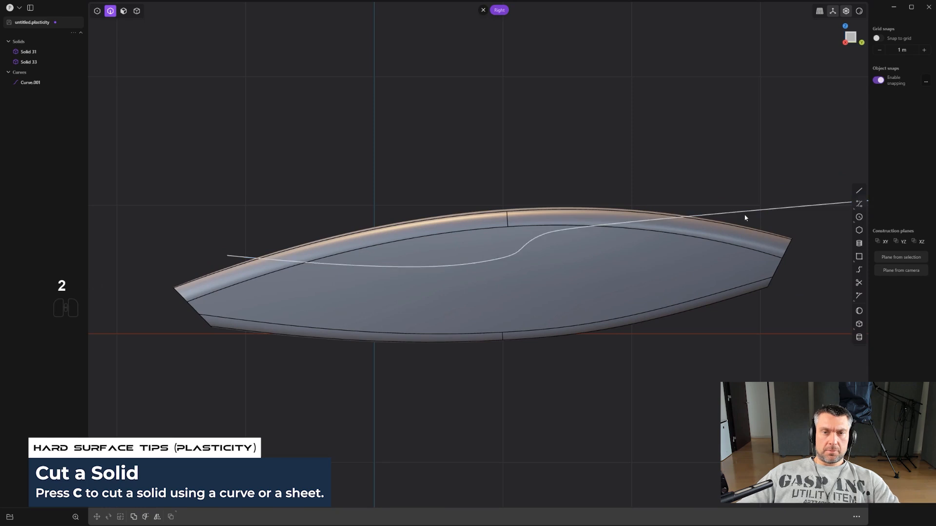
pyautogui.click(744, 213)
pyautogui.press('x')
# - Isolate the lower body of the split solid
pyautogui.scroll(-3, 725, 210)
pyautogui.moveTo(708, 205); pyautogui.dragTo(480, 149, button='middle')
pyautogui.scroll(3, 635, 192)
pyautogui.press('KP_3')
pyautogui.scroll(-2, 564, 201)
pyautogui.keyDown('shift'); pyautogui.moveTo(495, 198); pyautogui.dragTo(608, 253, button='middle'); pyautogui.keyUp('shift')
pyautogui.scroll(2, 576, 239)
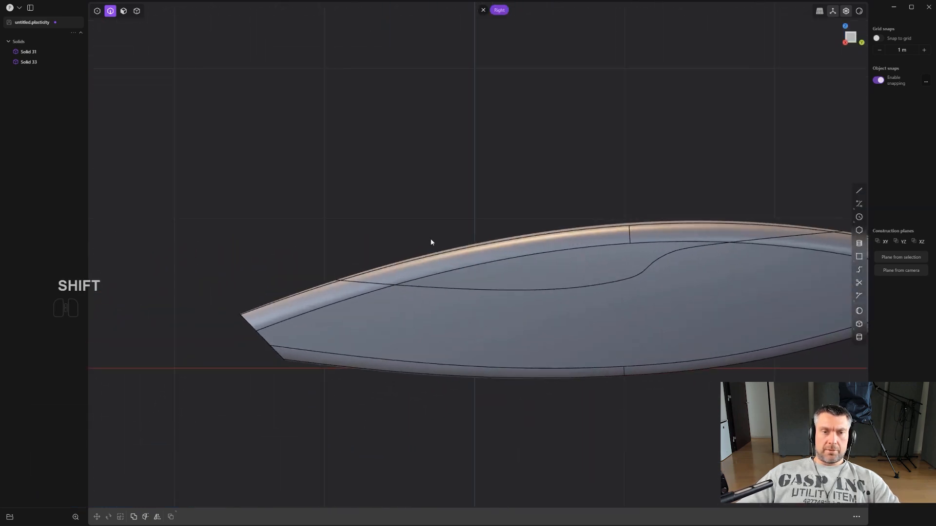
pyautogui.moveTo(431, 238); pyautogui.dragTo(565, 315, button='middle')
pyautogui.press('4')
pyautogui.click(548, 324)
pyautogui.scroll(-2, 556, 325)
pyautogui.moveTo(636, 325); pyautogui.dragTo(589, 303, button='middle')
pyautogui.press('.')
# - Select the complete edge loop around the lower body's S-shaped top face
pyautogui.press('2')
pyautogui.keyDown('alt'); pyautogui.click(589, 306); pyautogui.keyUp('alt')
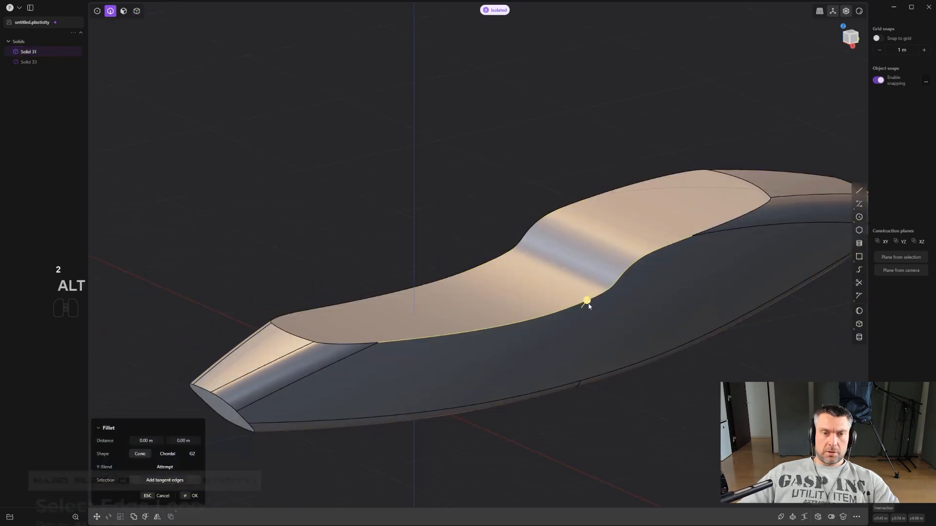
pyautogui.keyDown('alt'); pyautogui.keyDown('shift'); pyautogui.click(349, 344); pyautogui.keyUp('shift'); pyautogui.keyUp('alt')
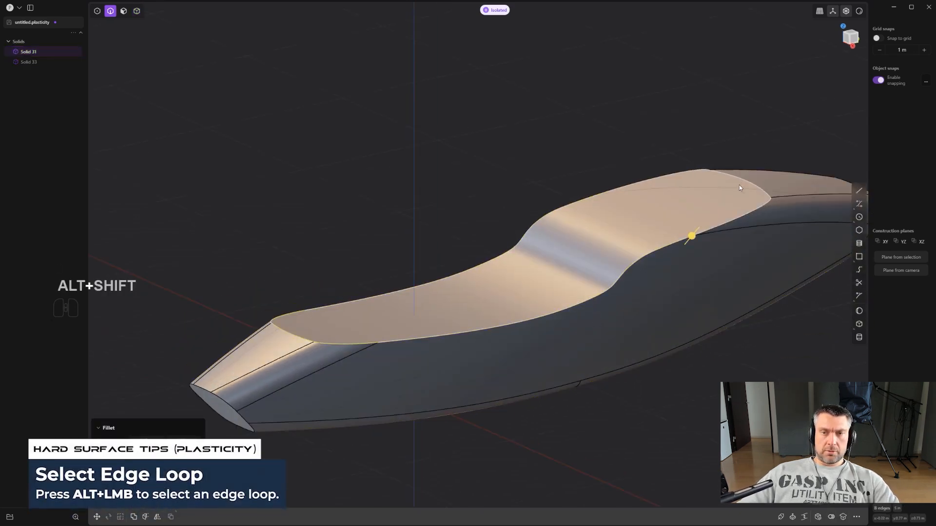
pyautogui.moveTo(738, 187); pyautogui.dragTo(709, 251, button='middle')
# - Try a fillet of about 0.0075 m on the top face's edge loop and undo it
pyautogui.keyDown('shift'); pyautogui.moveTo(700, 229); pyautogui.dragTo(682, 197); pyautogui.keyUp('shift')
pyautogui.moveTo(326, 312); pyautogui.dragTo(436, 326, button='middle')
pyautogui.scroll(10, 435, 326)
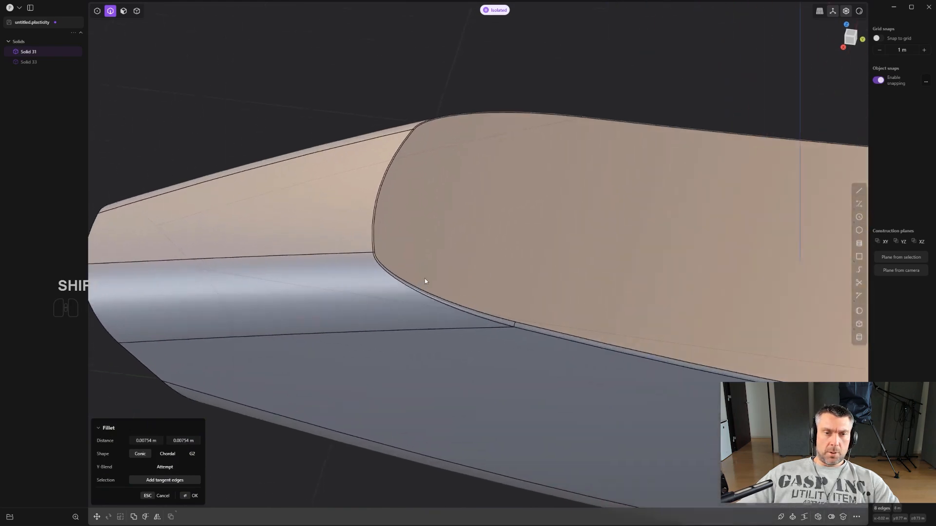
pyautogui.moveTo(449, 277); pyautogui.dragTo(622, 218, button='middle')
pyautogui.scroll(-6, 509, 292)
pyautogui.hotkey('ctrl', 'z')
pyautogui.hotkey('ctrl', 'z')
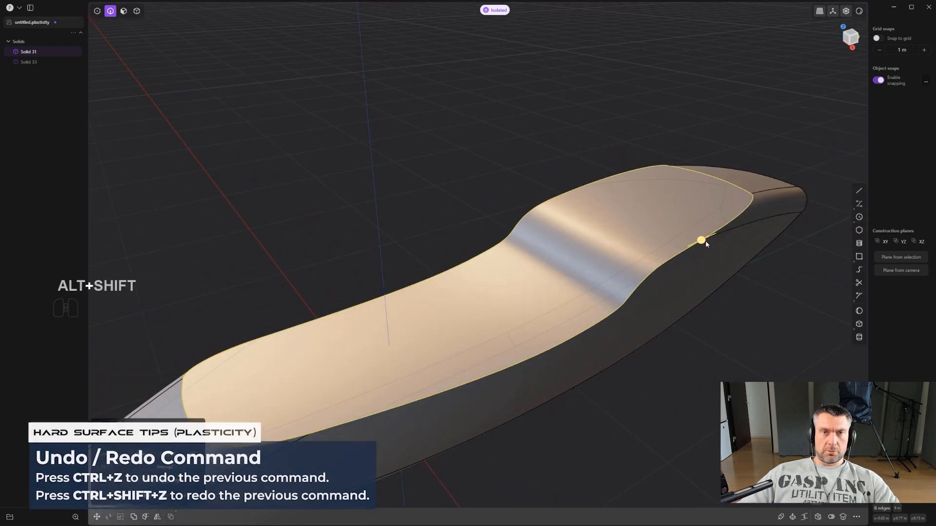
# - Try fillet distances of about 0.04 m and 0.004 m on the lower body's top edge loop
pyautogui.moveTo(620, 255); pyautogui.dragTo(613, 236, button='middle')
pyautogui.keyDown('shift'); pyautogui.moveTo(612, 236); pyautogui.dragTo(627, 191, button='middle'); pyautogui.keyUp('shift')
pyautogui.scroll(2, 633, 189)
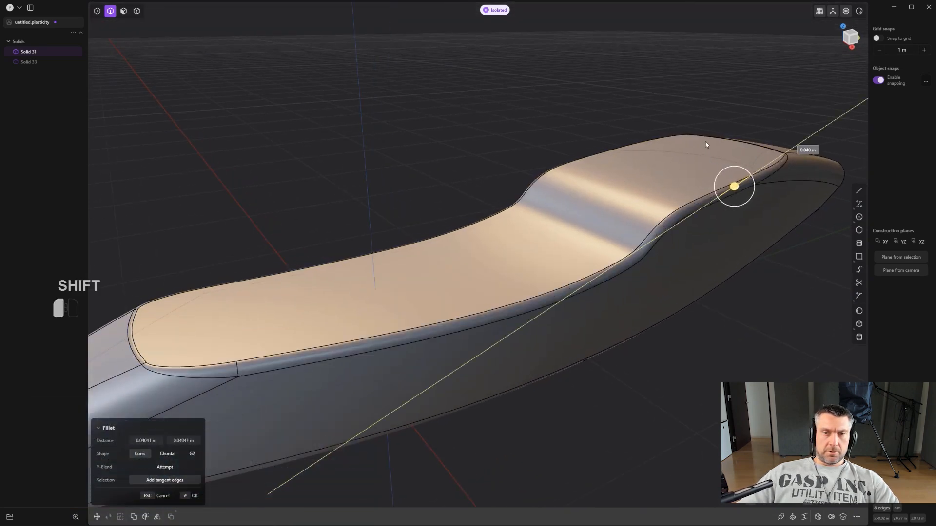
pyautogui.keyDown('shift'); pyautogui.moveTo(706, 144); pyautogui.dragTo(718, 169); pyautogui.keyUp('shift')
pyautogui.keyDown('shift'); pyautogui.moveTo(726, 185); pyautogui.dragTo(743, 299); pyautogui.keyUp('shift')
pyautogui.keyDown('shift'); pyautogui.moveTo(253, 345); pyautogui.dragTo(623, 212, button='middle'); pyautogui.keyUp('shift')
pyautogui.scroll(-2, 623, 213)
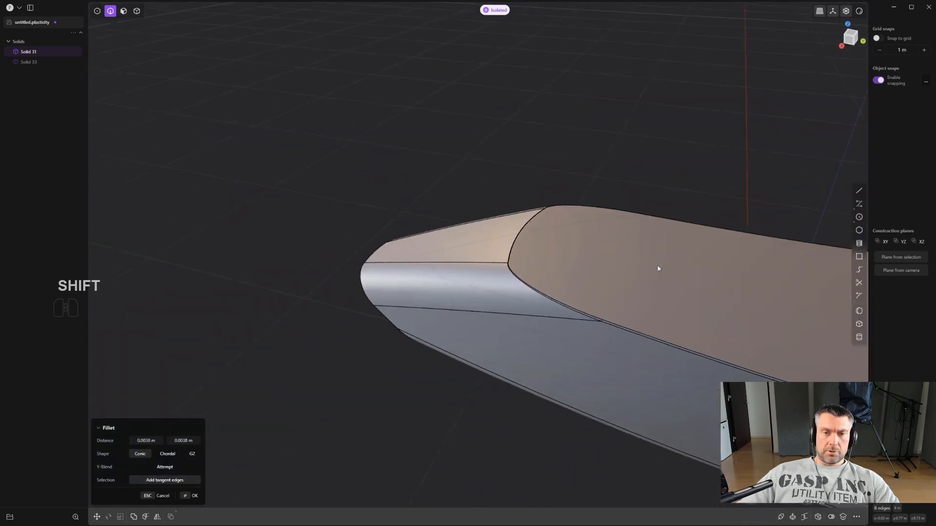
# - Set the fillet distance on the lower body's top edge loop to about 0.0089 m
pyautogui.moveTo(657, 269); pyautogui.dragTo(789, 176, button='middle')
pyautogui.keyDown('shift'); pyautogui.moveTo(823, 141); pyautogui.dragTo(825, 140); pyautogui.keyUp('shift')
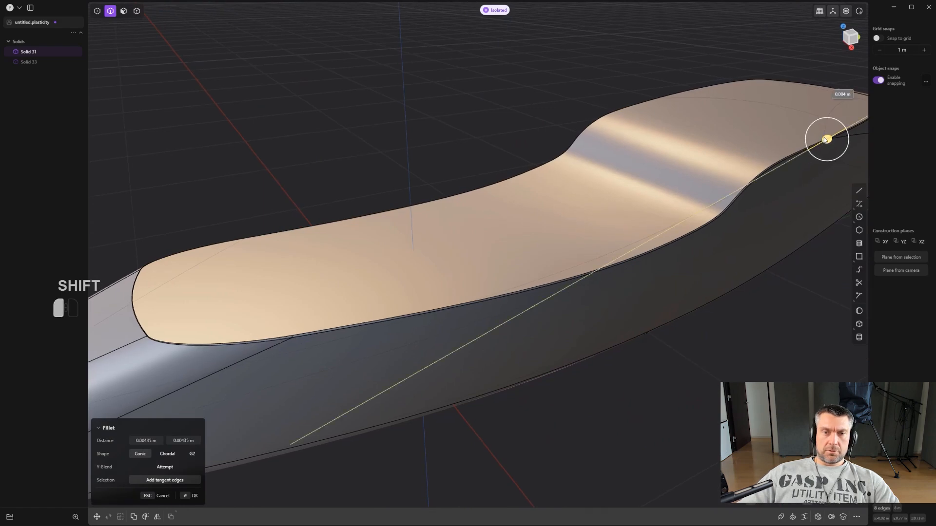
pyautogui.keyDown('shift'); pyautogui.moveTo(813, 105); pyautogui.dragTo(811, 98); pyautogui.keyUp('shift')
pyautogui.keyDown('shift'); pyautogui.moveTo(375, 263); pyautogui.dragTo(575, 229, button='middle'); pyautogui.keyUp('shift')
pyautogui.scroll(4, 491, 319)
# - Vary the fillet radius at points on the top face's -Y end edge and adjoining side edge, and apply the fillet
pyautogui.press('v')
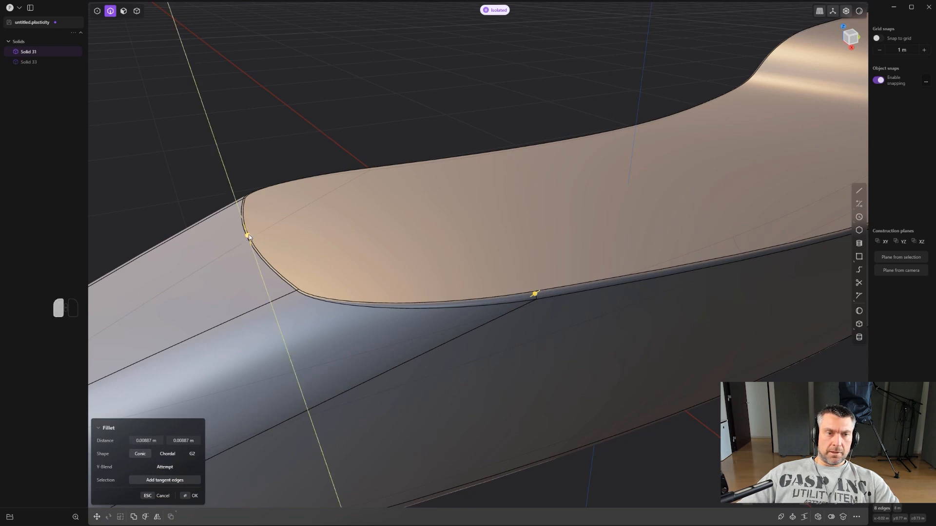
pyautogui.moveTo(248, 235)
pyautogui.mouseDown()
pyautogui.moveTo(260, 203)
pyautogui.moveTo(244, 241)
pyautogui.mouseUp()
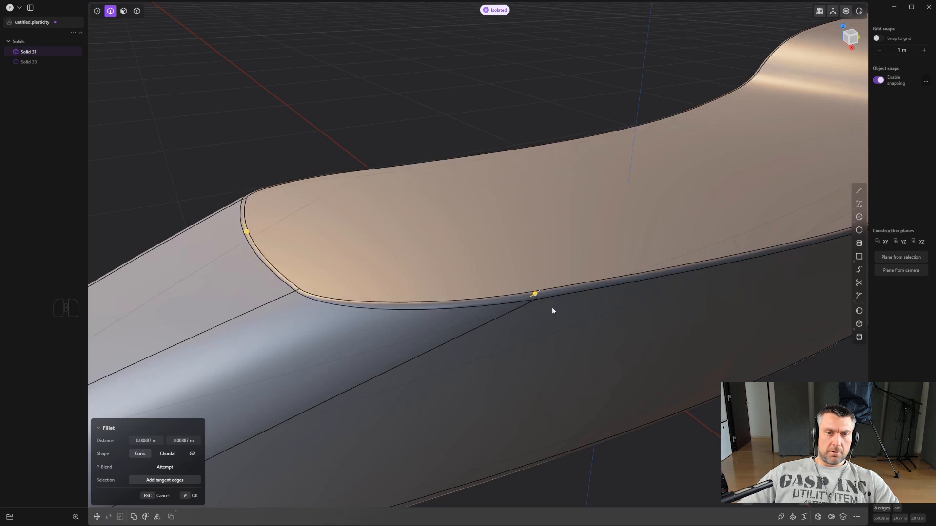
pyautogui.moveTo(540, 297); pyautogui.dragTo(533, 305)
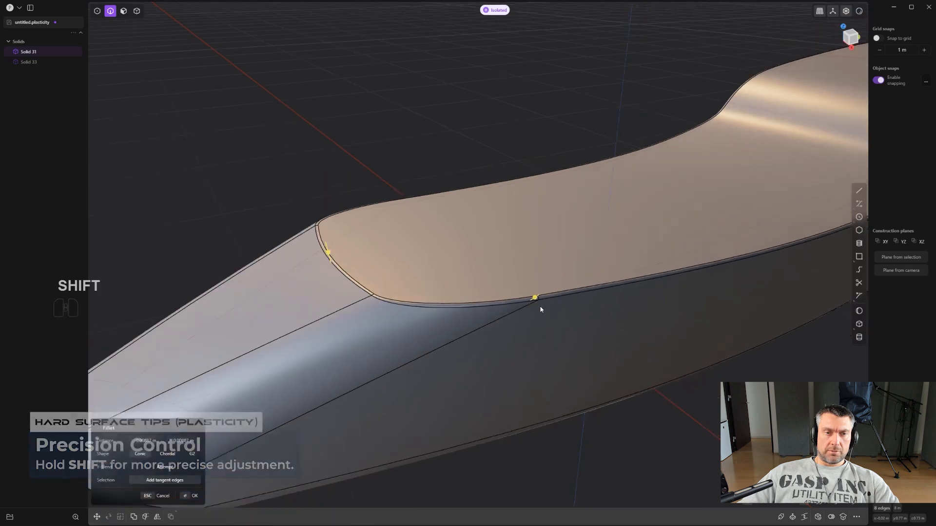
pyautogui.scroll(-3, 429, 278)
pyautogui.rightClick(426, 280)
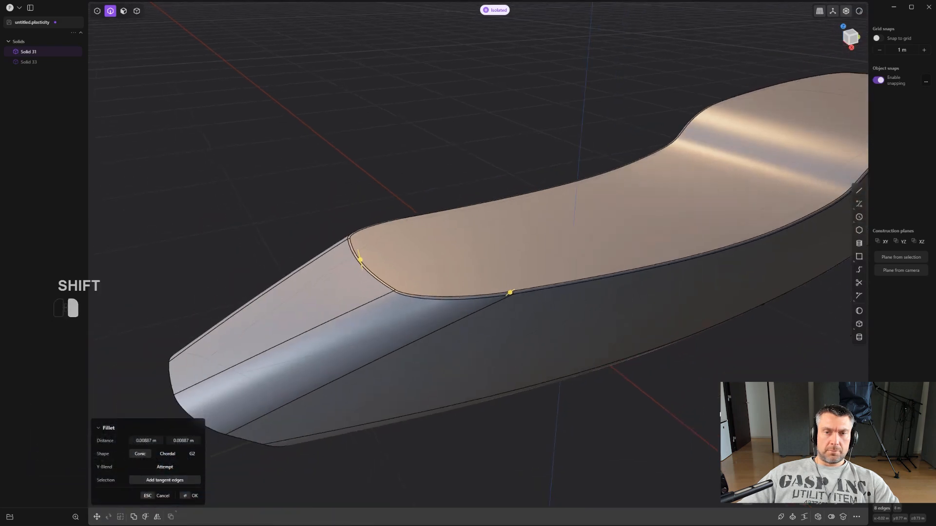
# - Return to the Right view and leave isolation to show both bodies
pyautogui.scroll(-3, 706, 393)
pyautogui.moveTo(639, 381); pyautogui.dragTo(580, 187, button='middle')
pyautogui.click(579, 187)
pyautogui.scroll(1, 580, 187)
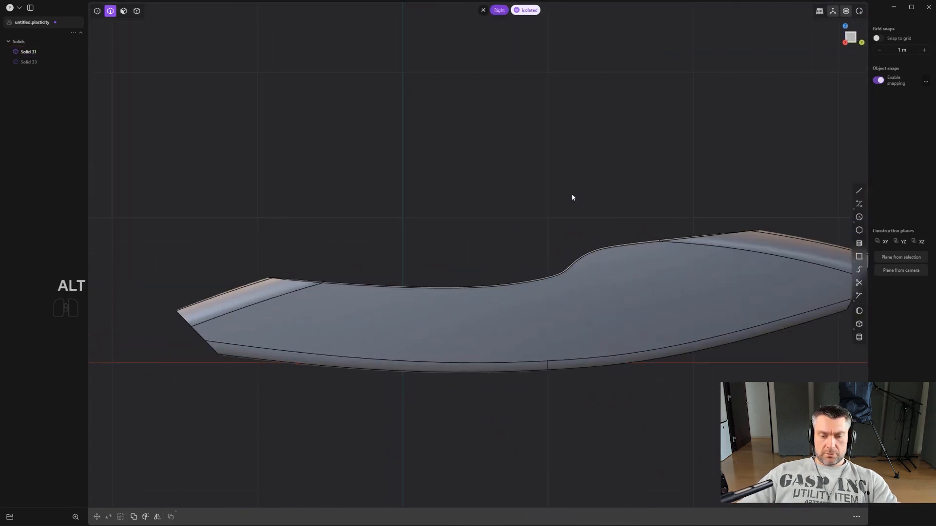
pyautogui.press('.')
pyautogui.scroll(2, 499, 210)
# - Isolate the upper body of the split and turn it to expose its underside
pyautogui.press('2')
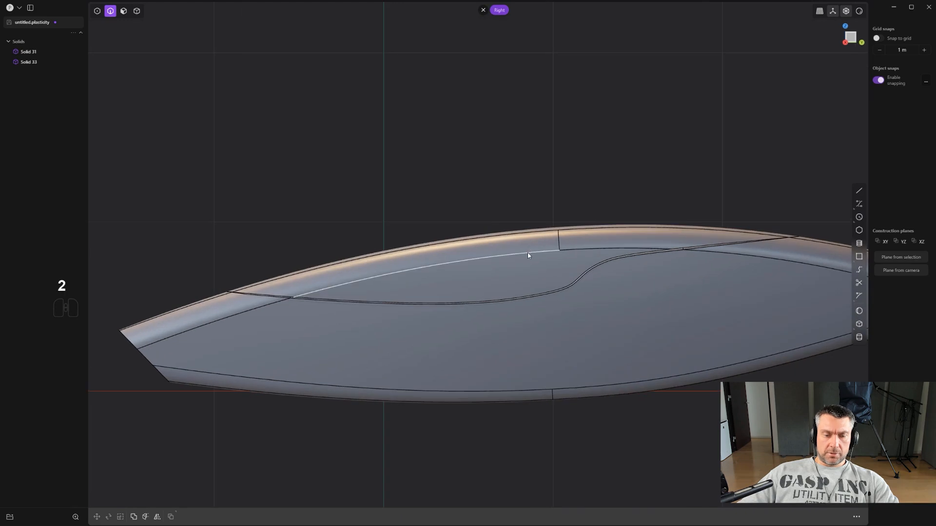
pyautogui.press('5')
pyautogui.press('4')
pyautogui.click(506, 253)
pyautogui.press('.')
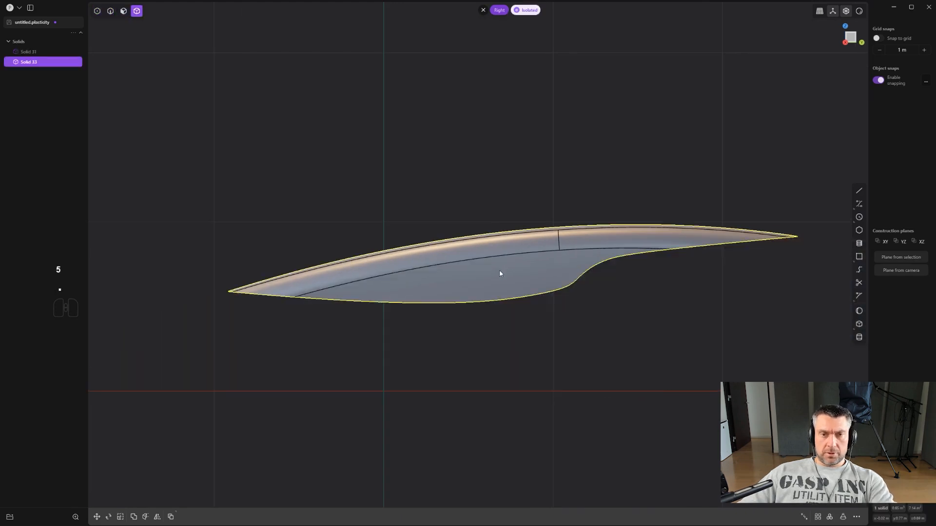
pyautogui.moveTo(499, 270); pyautogui.dragTo(502, 307, button='middle')
# - Fillet the upper body's underside edge loop with a distance of about 0.0043 m and leave isolation
pyautogui.press('2')
pyautogui.keyDown('alt'); pyautogui.click(504, 307); pyautogui.keyUp('alt')
pyautogui.press('b')
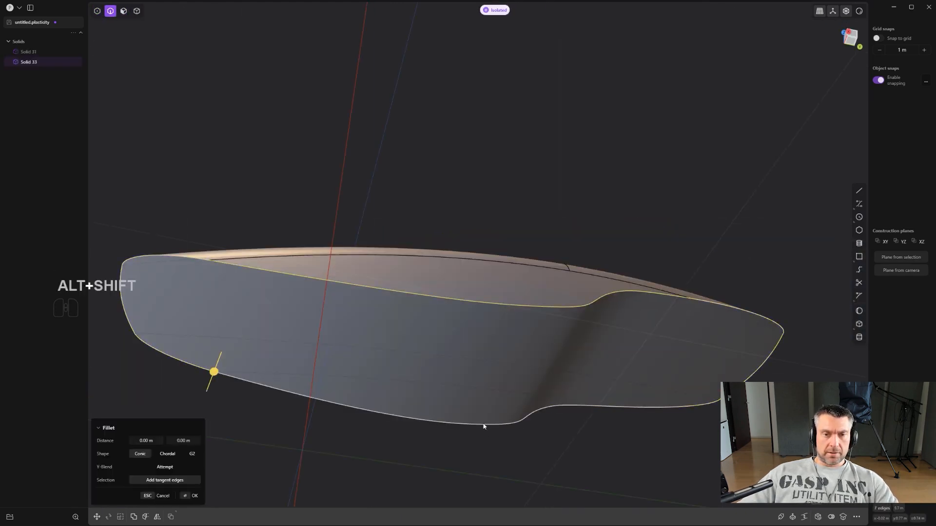
pyautogui.moveTo(690, 298); pyautogui.dragTo(699, 263)
pyautogui.moveTo(528, 264); pyautogui.dragTo(574, 334, button='middle')
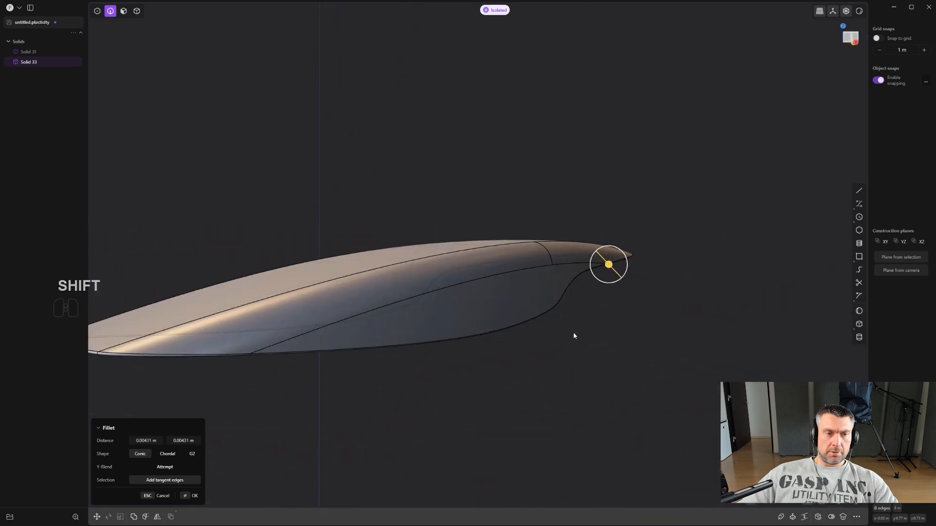
pyautogui.scroll(-1, 502, 329)
pyautogui.press('.')
pyautogui.scroll(-2, 614, 355)
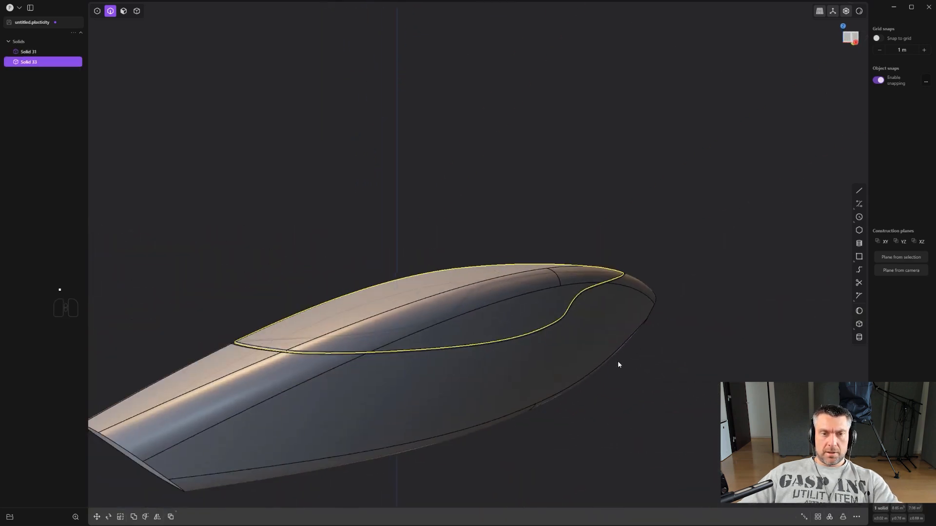
pyautogui.click(756, 205)
# - Search the command palette for "toggle" and open the options of the Viewport: toggle edges command
pyautogui.keyDown('alt'); pyautogui.moveTo(757, 209); pyautogui.dragTo(629, 288, button='middle'); pyautogui.keyUp('alt')
pyautogui.press('f')
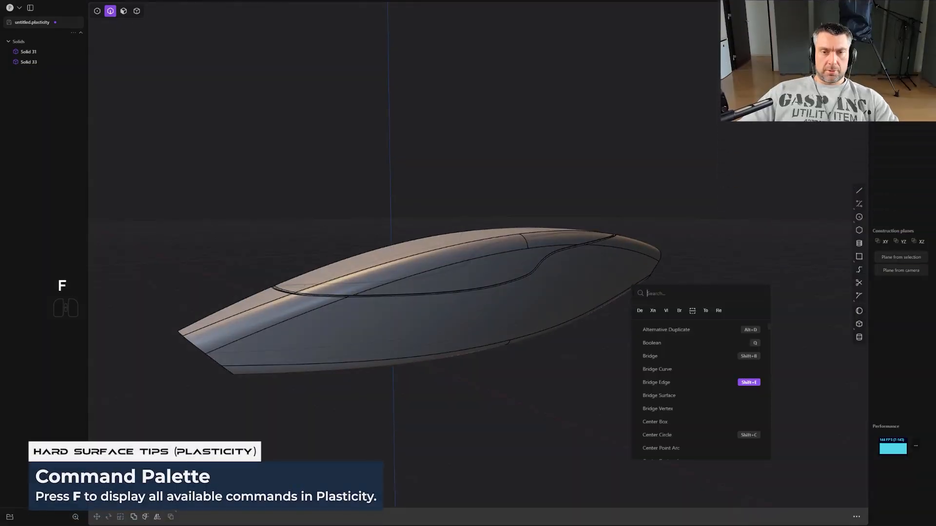
pyautogui.write('toggle')
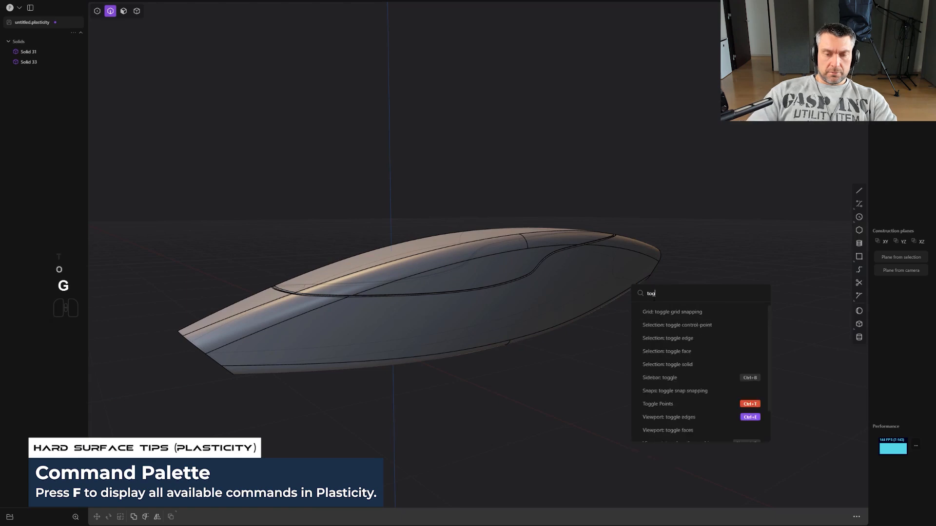
pyautogui.rightClick(682, 430)
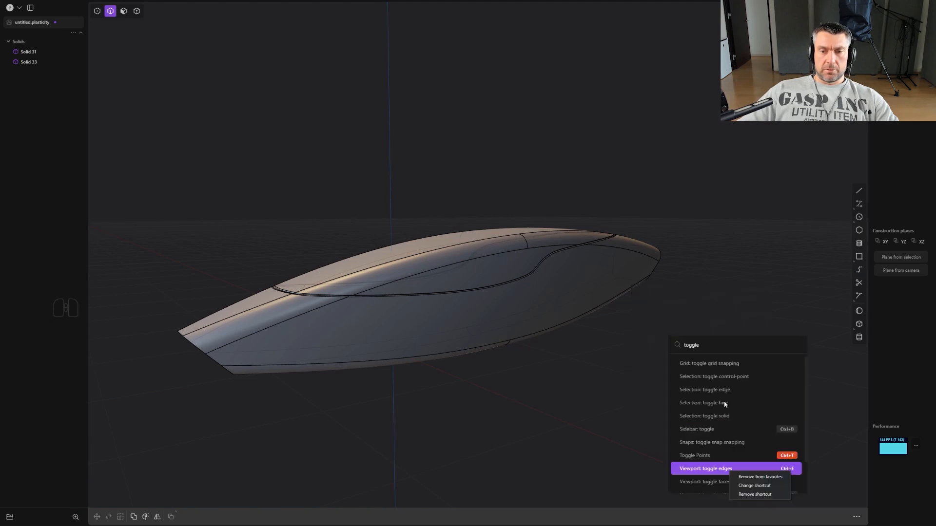
pyautogui.click(723, 246)
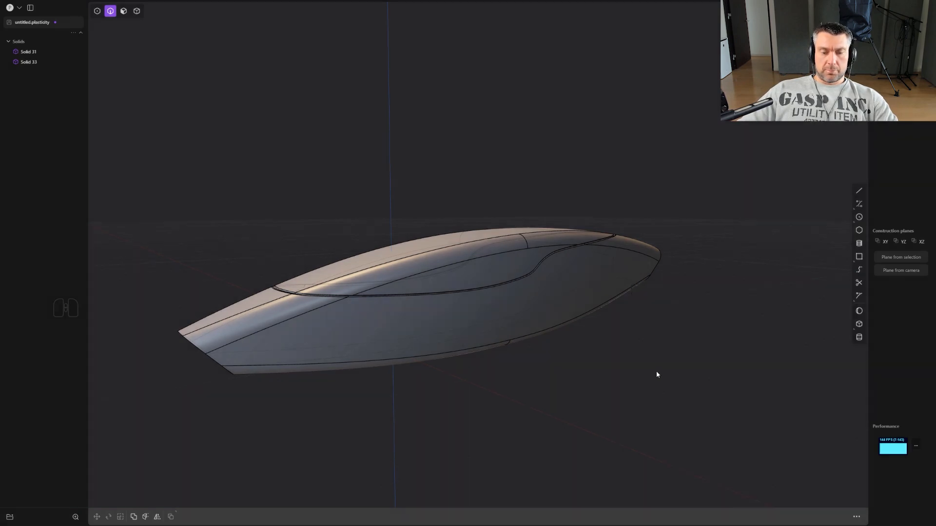
pyautogui.press('f')
pyautogui.rightClick(712, 289)
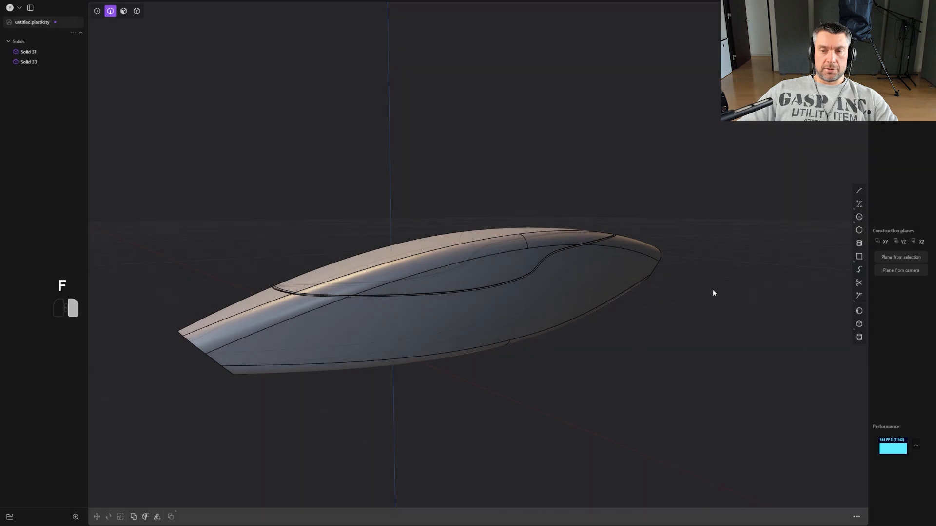
# - Hide the edges in the viewport and examine the filleted seam between the two bodies
pyautogui.moveTo(379, 306); pyautogui.dragTo(471, 293, button='middle')
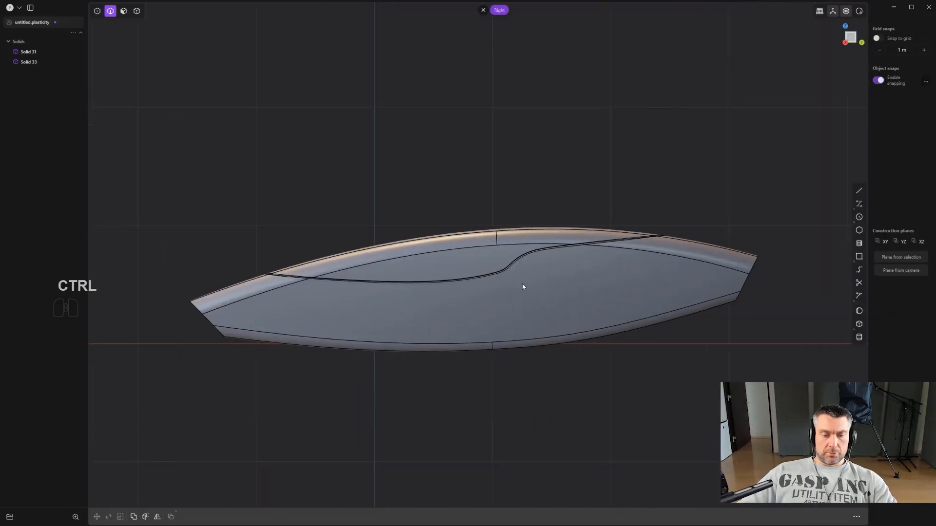
pyautogui.hotkey('ctrl', 'e')
pyautogui.click(588, 285)
pyautogui.moveTo(690, 229); pyautogui.dragTo(562, 202, button='middle')
pyautogui.keyDown('shift'); pyautogui.moveTo(629, 204); pyautogui.dragTo(511, 242, button='middle'); pyautogui.keyUp('shift')
# - Preview the bodies with the copper-red matcap, and restore the grey one
pyautogui.click(859, 11)
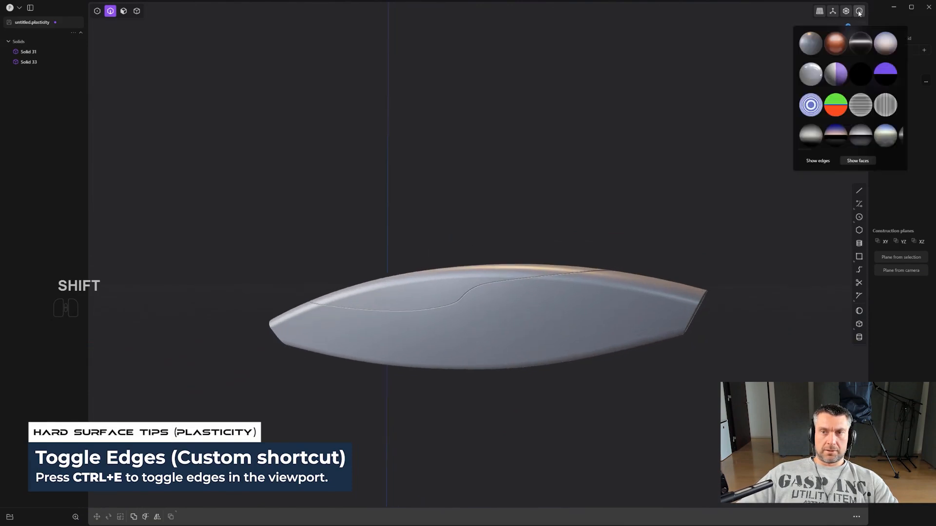
pyautogui.click(836, 42)
pyautogui.moveTo(609, 151); pyautogui.dragTo(491, 288, button='middle')
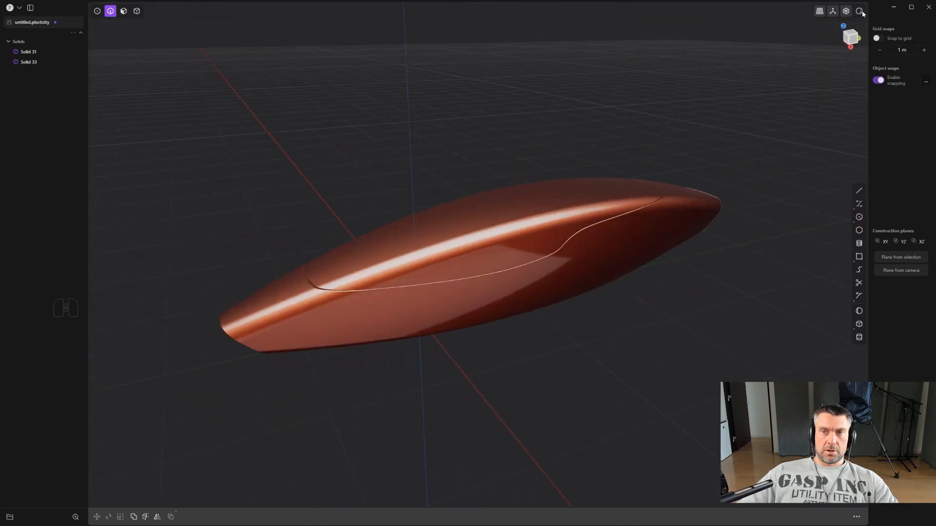
pyautogui.rightClick(861, 12)
pyautogui.rightClick(859, 13)
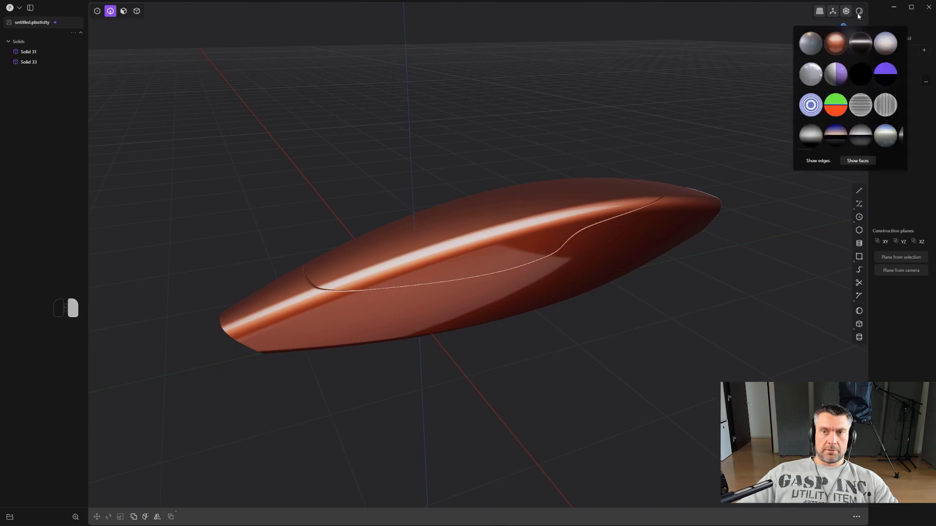
pyautogui.click(822, 45)
pyautogui.keyDown('shift'); pyautogui.moveTo(777, 79); pyautogui.dragTo(491, 318, button='middle'); pyautogui.keyUp('shift')
# - Turn the view to the body's angled end, switch to face selection and show the viewport edges again
pyautogui.scroll(8, 491, 318)
pyautogui.press('2')
pyautogui.moveTo(485, 273); pyautogui.dragTo(448, 323, button='middle')
pyautogui.press('3')
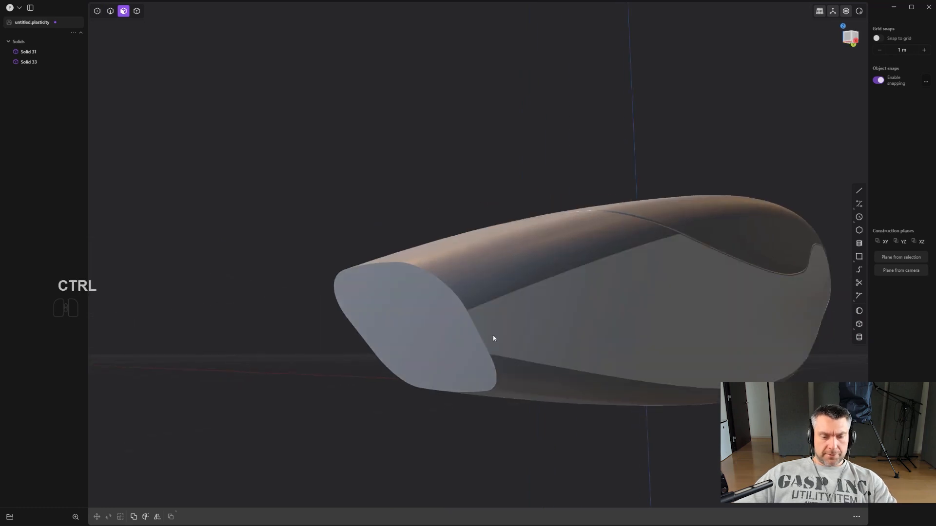
pyautogui.hotkey('ctrl', 'e')
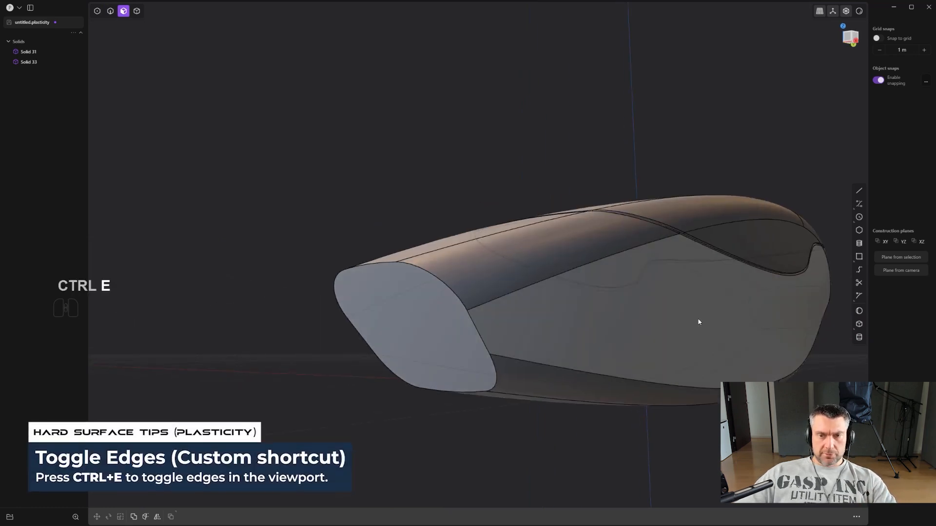
pyautogui.moveTo(716, 314); pyautogui.dragTo(583, 327, button='middle')
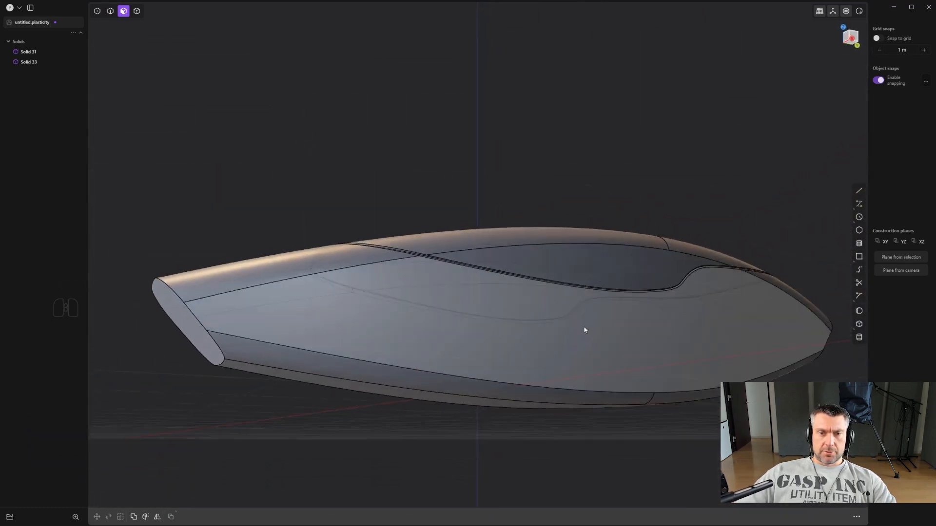
# - Toggle X-Ray mode on the bodies to compare how hidden geometry is displayed
pyautogui.scroll(2, 583, 327)
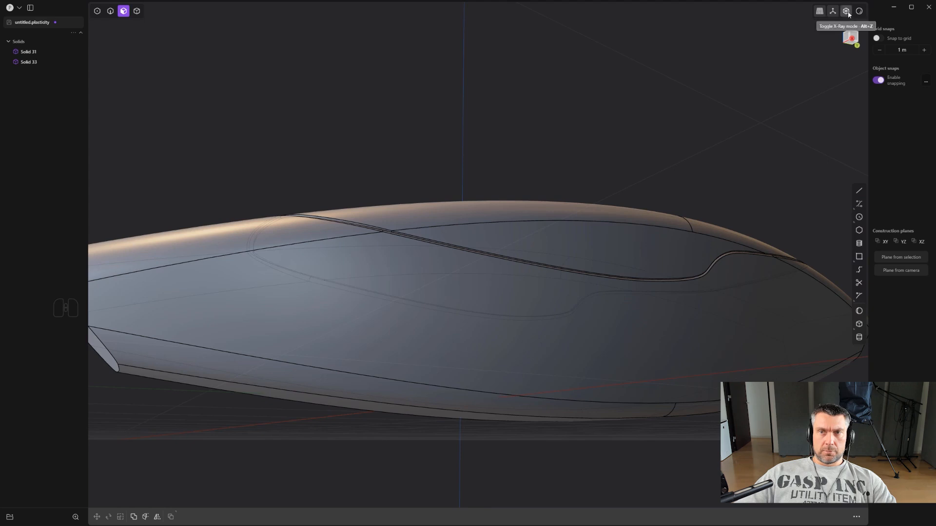
pyautogui.hotkey('alt', 'z')
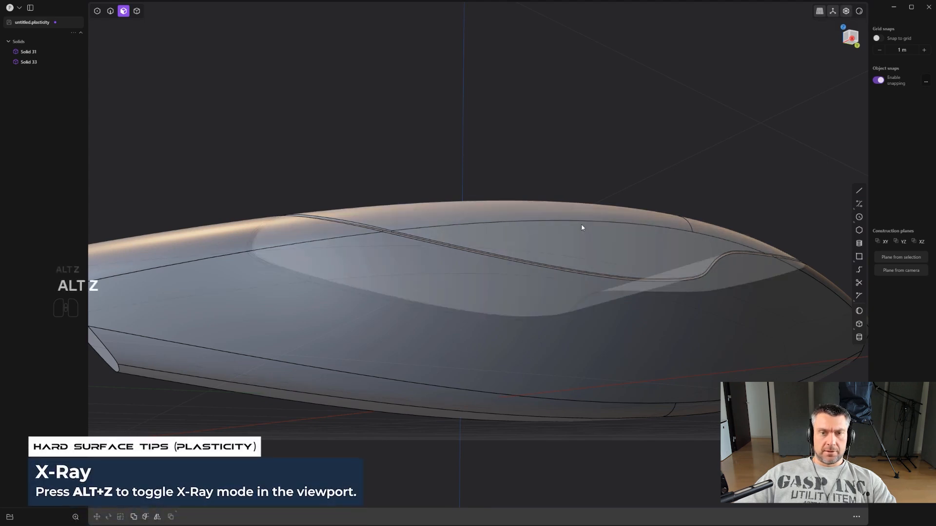
pyautogui.hotkey('alt', 'z')
pyautogui.scroll(-2, 495, 288)
pyautogui.moveTo(495, 285); pyautogui.dragTo(561, 226, button='middle')
pyautogui.hotkey('alt', 'z')
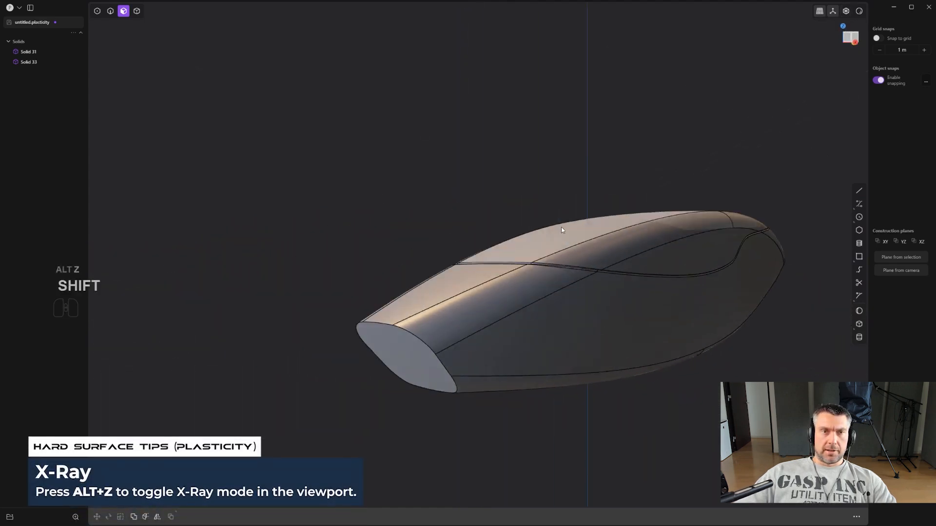
# - Offset the outline of the lower body's angled -Y end face inward to form an inner face with a narrow border
pyautogui.scroll(3, 448, 317)
pyautogui.moveTo(420, 336); pyautogui.dragTo(439, 268, button='middle')
pyautogui.scroll(3, 438, 370)
pyautogui.press('3')
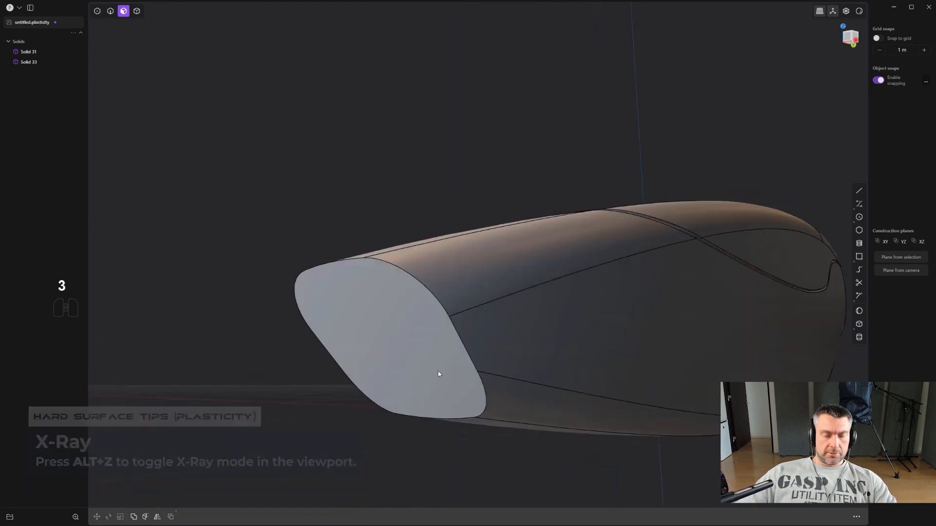
pyautogui.click(397, 346)
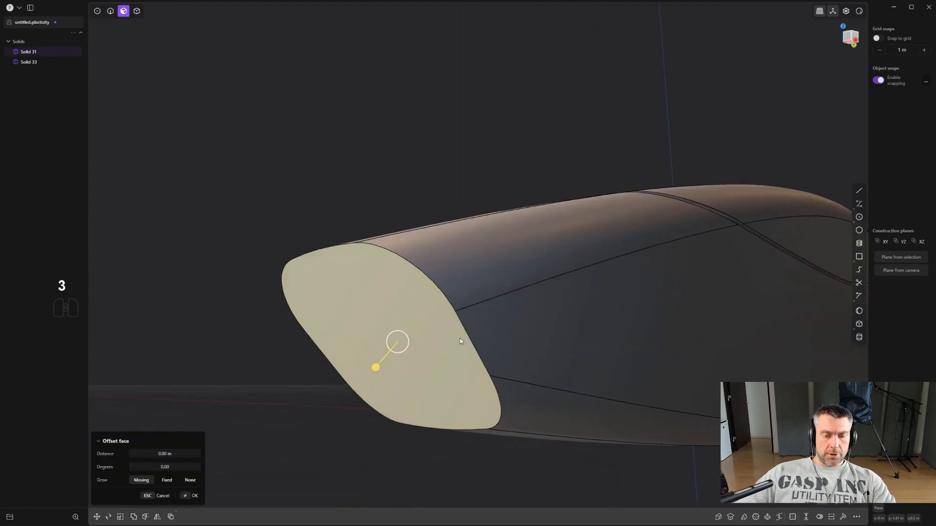
pyautogui.press('o')
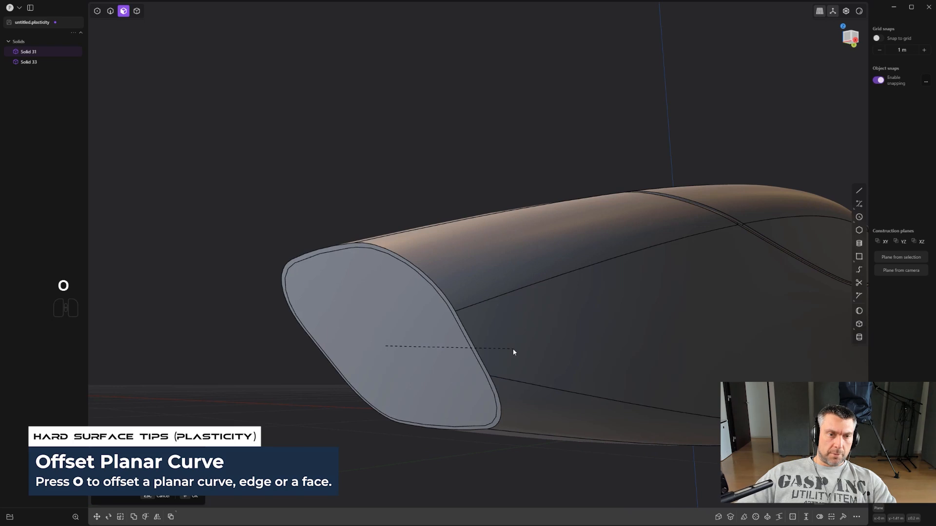
pyautogui.click(520, 351)
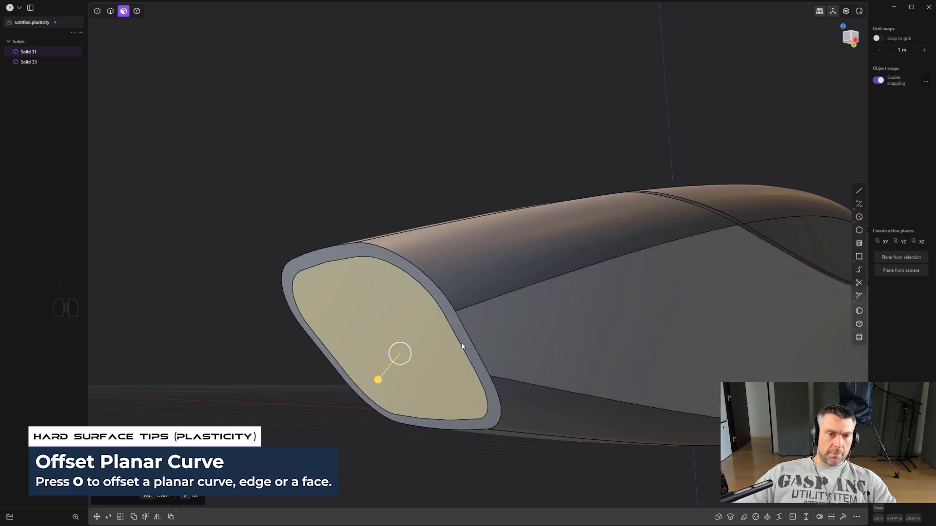
pyautogui.scroll(-3, 407, 346)
pyautogui.moveTo(368, 364); pyautogui.dragTo(471, 302)
pyautogui.moveTo(492, 309); pyautogui.dragTo(487, 282, button='middle')
pyautogui.rightClick(471, 325)
pyautogui.hotkey('ctrl', 'z')
# - Begin a Freestyle extrusion of the inner end face in the Right view, with its start point on the slanted end edge
pyautogui.scroll(-2, 540, 308)
pyautogui.press('e')
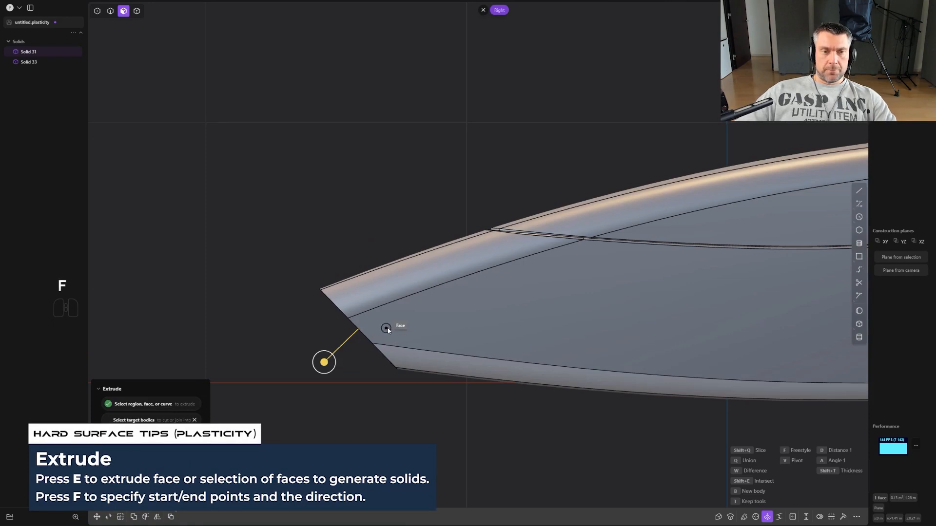
pyautogui.click(360, 329)
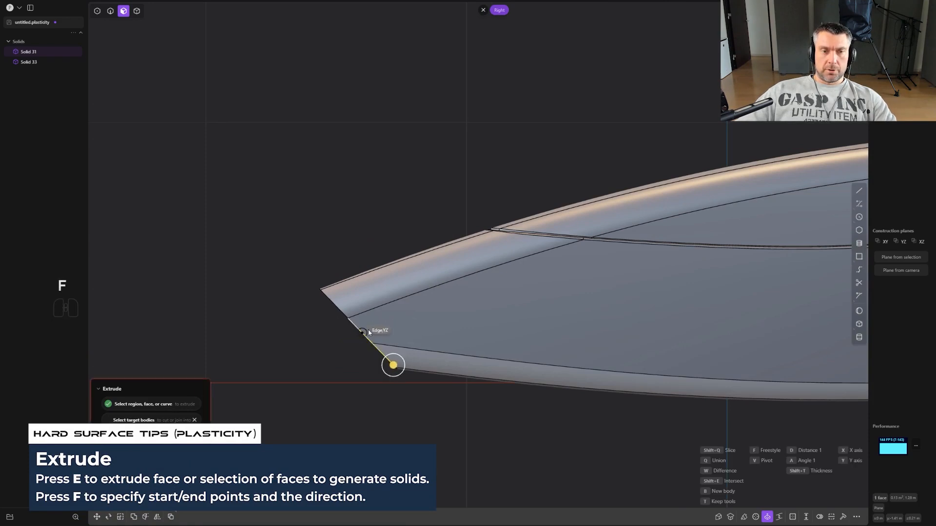
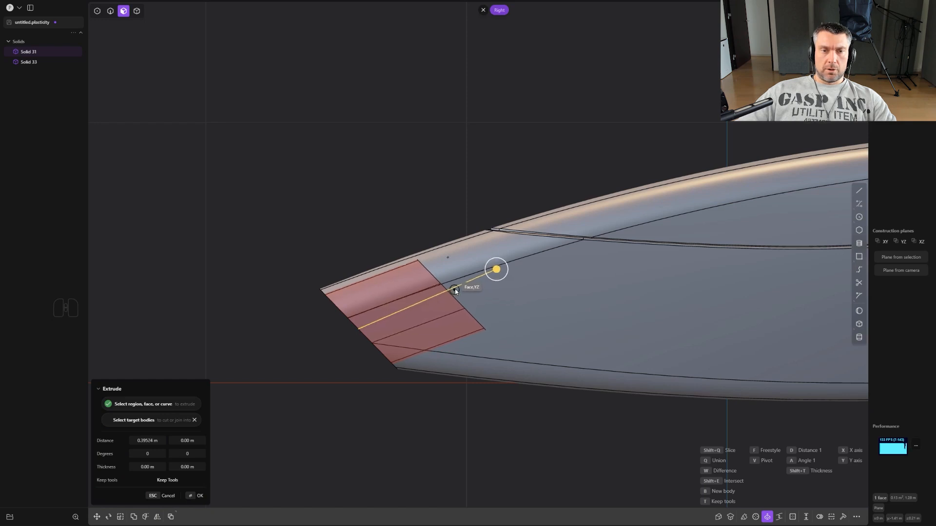
# - Finish the Freestyle extrusion by cutting the inner end face about 0.44 m diagonally into the lower body
pyautogui.press('shift')
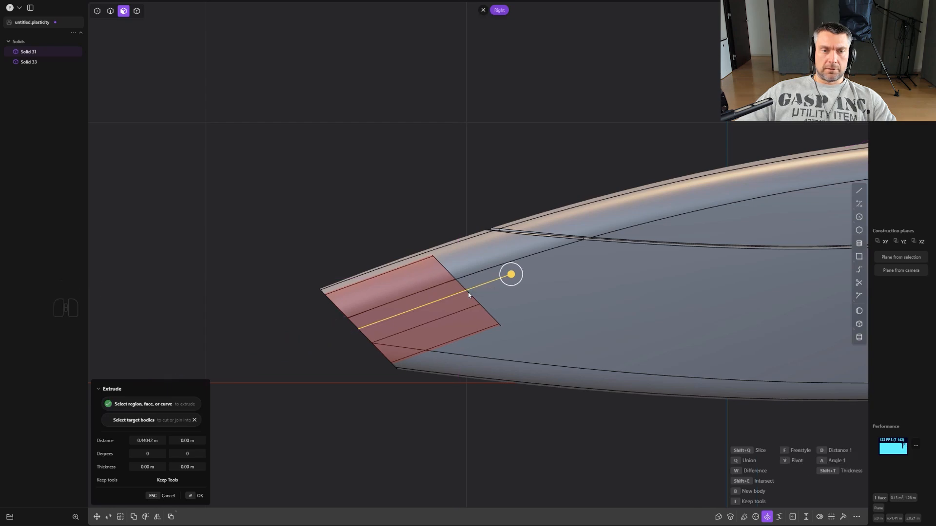
pyautogui.click(468, 292)
pyautogui.moveTo(373, 316); pyautogui.dragTo(510, 355, button='middle')
# - Offset the recess's inner floor face toward the opening to make the recess shallower
pyautogui.press('3')
pyautogui.click(460, 366)
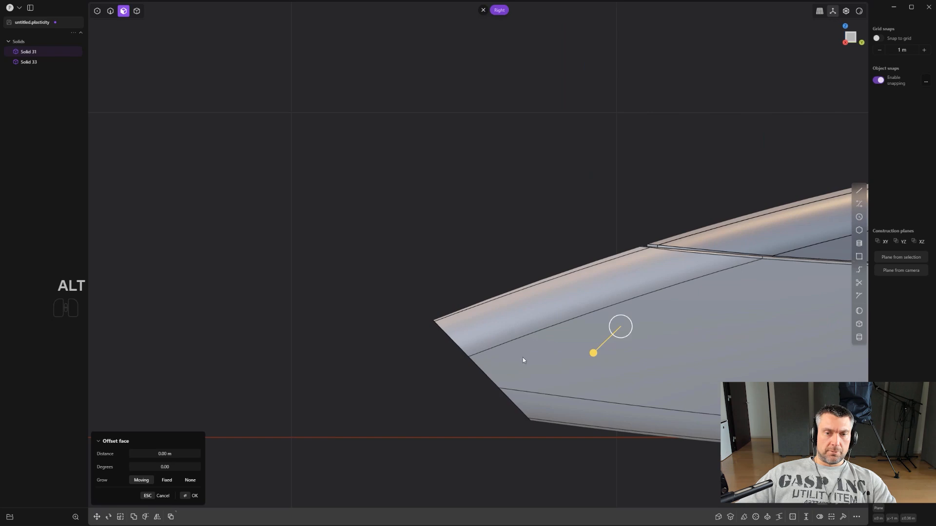
pyautogui.moveTo(595, 355); pyautogui.dragTo(561, 367)
pyautogui.moveTo(584, 357); pyautogui.dragTo(682, 341, button='middle')
pyautogui.moveTo(501, 387); pyautogui.dragTo(468, 427)
pyautogui.scroll(1, 486, 389)
pyautogui.rightClick(490, 358)
# - Round the edge where the recess's floor meets its side walls with a fillet
pyautogui.moveTo(491, 359)
pyautogui.mouseDown(button='middle')
pyautogui.moveTo(546, 321)
pyautogui.moveTo(591, 317)
pyautogui.moveTo(548, 325)
pyautogui.moveTo(587, 330)
pyautogui.moveTo(533, 328)
pyautogui.moveTo(486, 358)
pyautogui.mouseUp(button='middle')
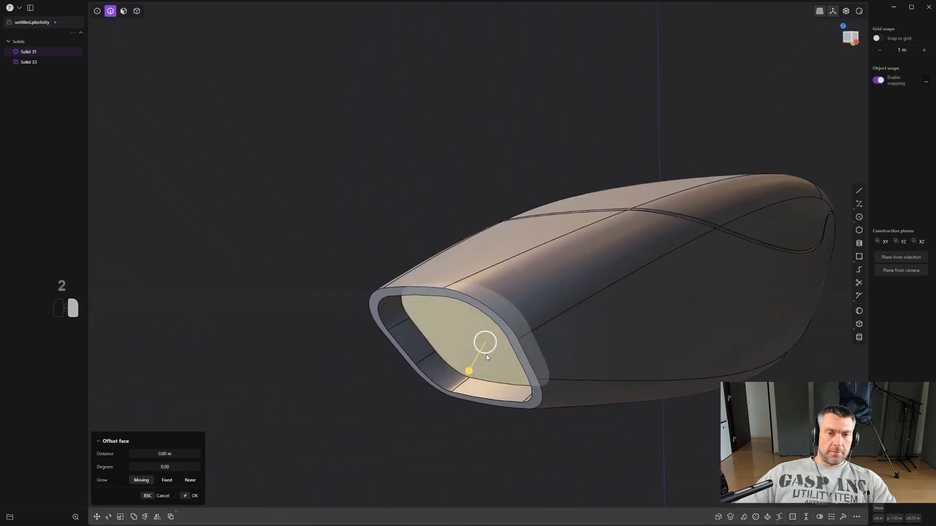
pyautogui.rightClick(486, 357)
pyautogui.moveTo(436, 351)
pyautogui.mouseDown()
pyautogui.moveTo(445, 351)
pyautogui.moveTo(432, 356)
pyautogui.mouseUp()
pyautogui.scroll(-3, 427, 461)
pyautogui.rightClick(427, 461)
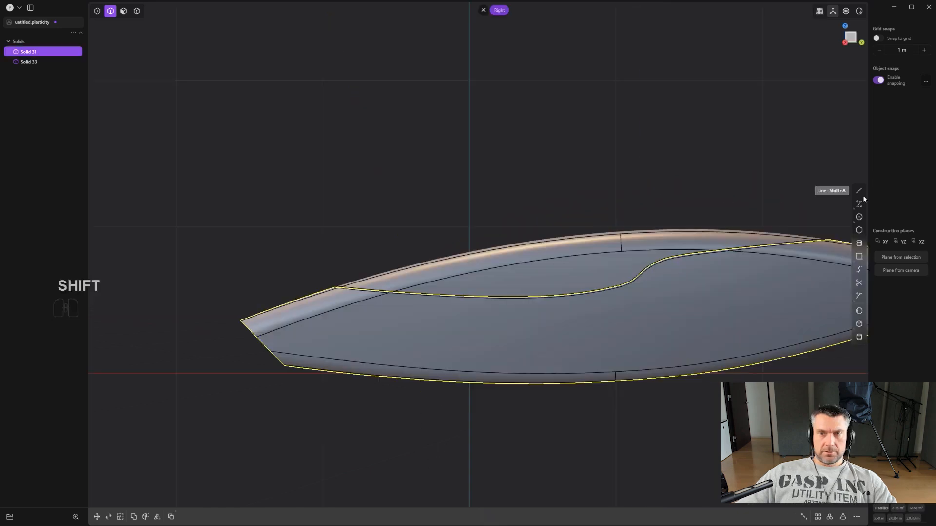
# - Draw an open three-segment polyline in the Right view across the body's slanted end and lower edge, with X-Ray display switched on
pyautogui.click(859, 191)
pyautogui.scroll(-1, 508, 297)
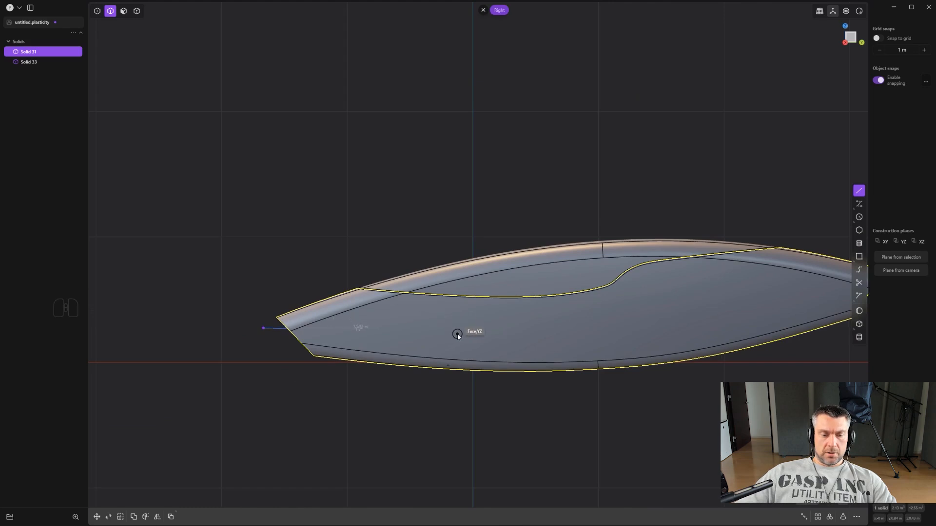
pyautogui.hotkey('alt', 'z')
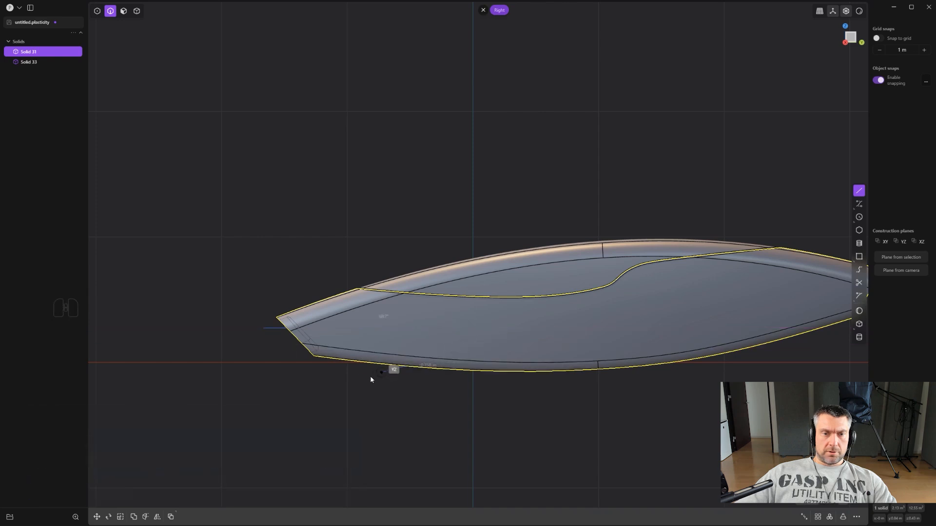
pyautogui.rightClick(337, 398)
pyautogui.scroll(2, 353, 394)
# - Fillet the polyline's two inner corner points with a distance of about 0.09 m
pyautogui.press('1')
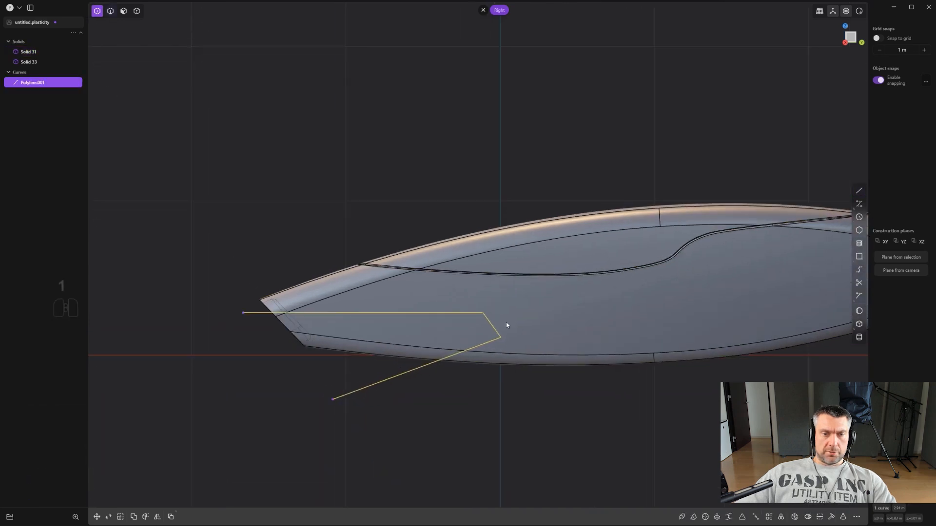
pyautogui.moveTo(552, 359); pyautogui.dragTo(549, 358)
pyautogui.scroll(2, 536, 350)
pyautogui.press('b')
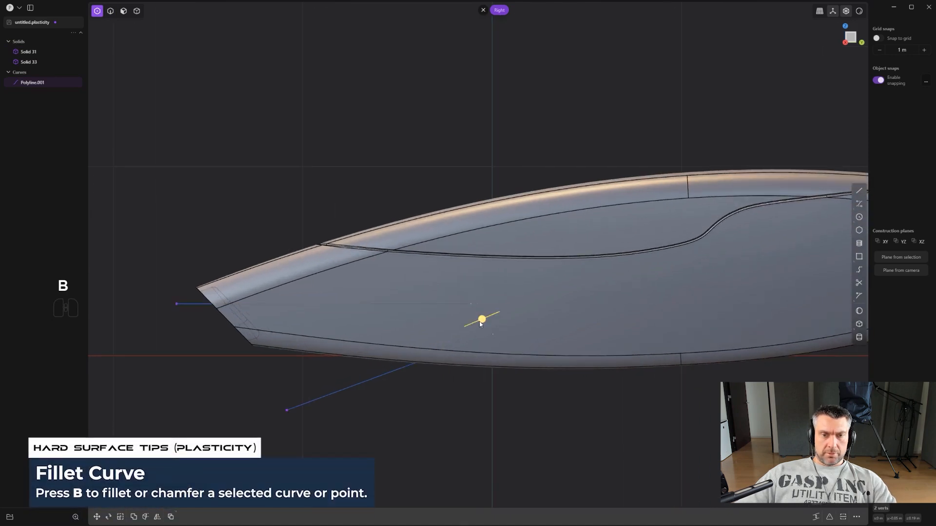
pyautogui.scroll(3, 496, 315)
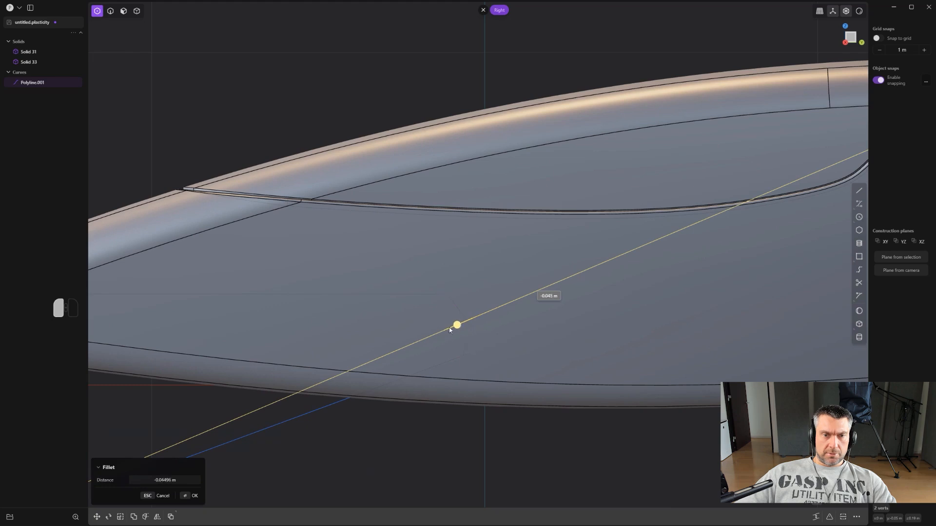
pyautogui.scroll(-5, 491, 323)
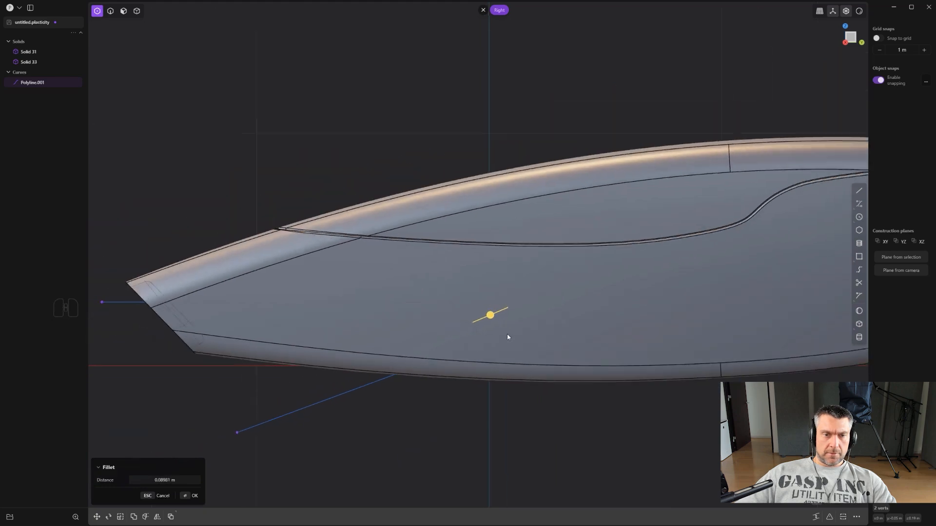
pyautogui.rightClick(481, 422)
# - Move the filleted polyline along the X axis about 0.5 m out to the side of the body
pyautogui.moveTo(486, 425); pyautogui.dragTo(550, 365, button='middle')
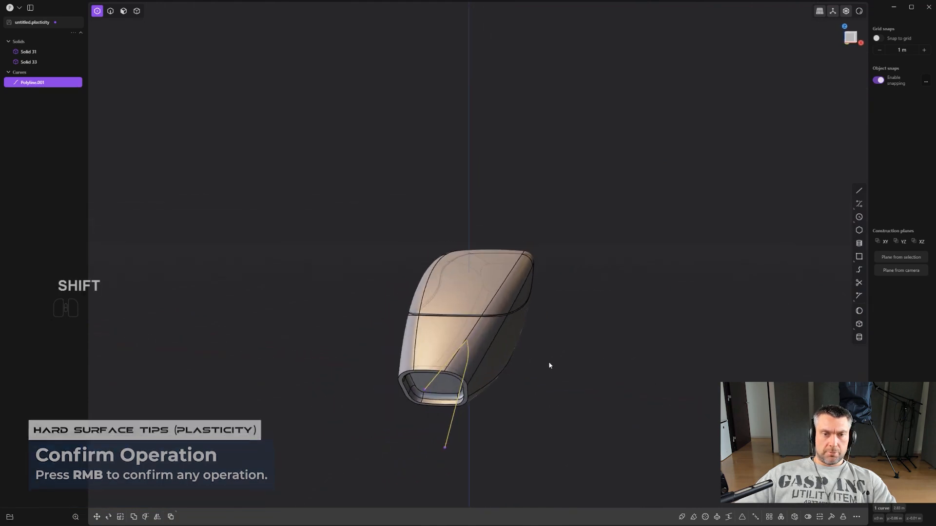
pyautogui.press('2')
pyautogui.press('g')
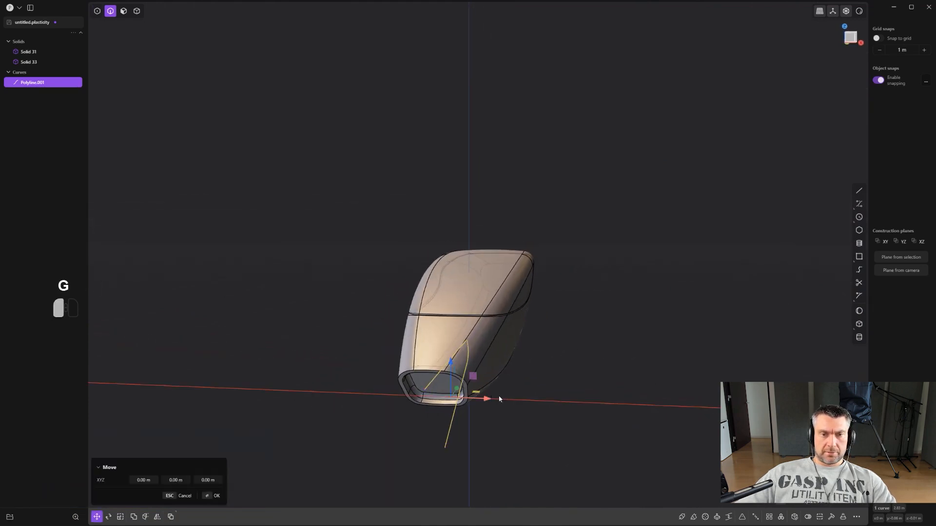
pyautogui.keyDown('alt'); pyautogui.moveTo(507, 401); pyautogui.dragTo(552, 367, button='middle'); pyautogui.keyUp('alt')
pyautogui.scroll(7, 468, 356)
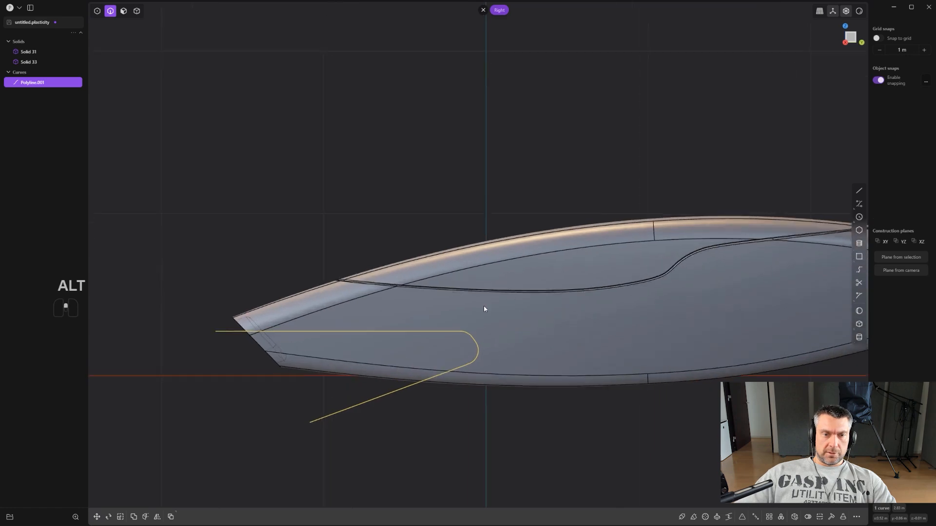
# - Rotate the polyline in the plane of the Right view by about 3.5 degrees
pyautogui.keyDown('shift'); pyautogui.moveTo(488, 311); pyautogui.dragTo(537, 306, button='middle'); pyautogui.keyUp('shift')
pyautogui.scroll(-2, 566, 326)
pyautogui.scroll(2, 591, 334)
pyautogui.press('r')
pyautogui.press('r')
pyautogui.press('r')
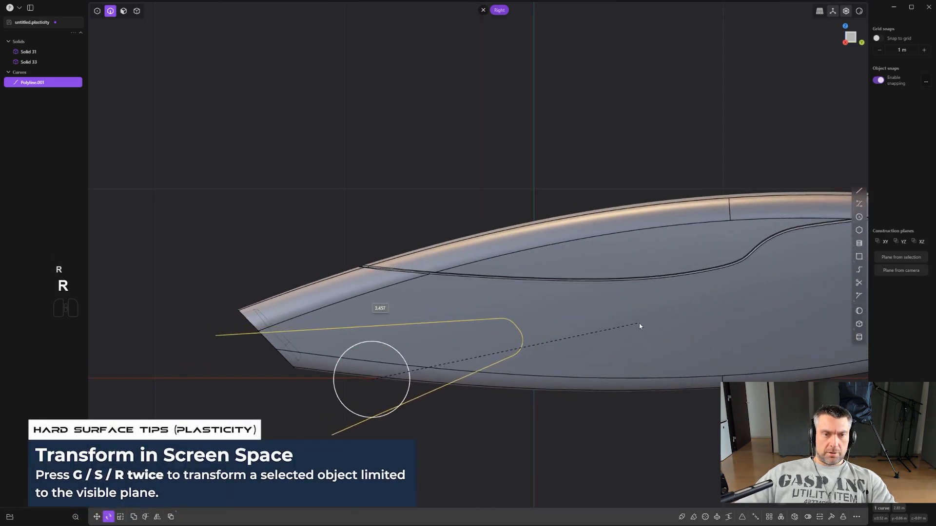
pyautogui.click(639, 324)
# - Move the polyline in the plane of the Right view, about 0.05 m upward in Z
pyautogui.scroll(-2, 590, 383)
pyautogui.press('g')
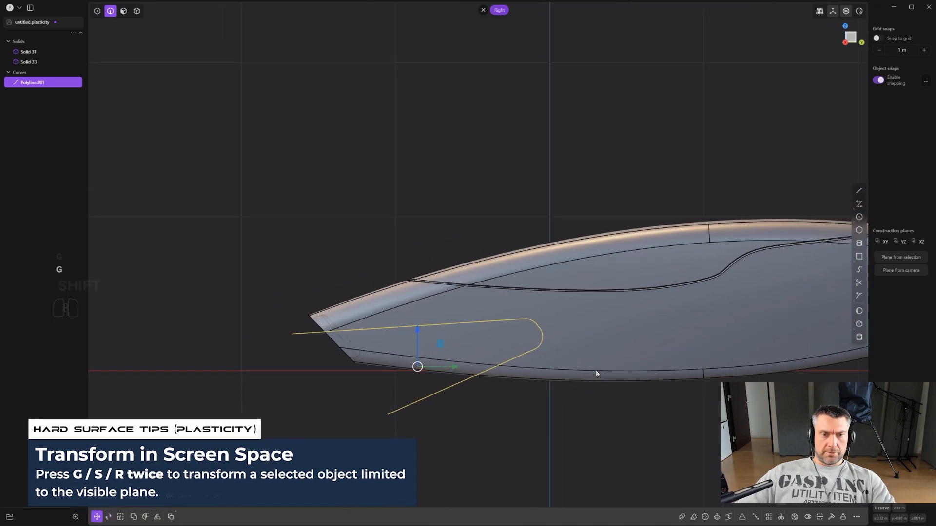
pyautogui.press('g')
pyautogui.press('shift')
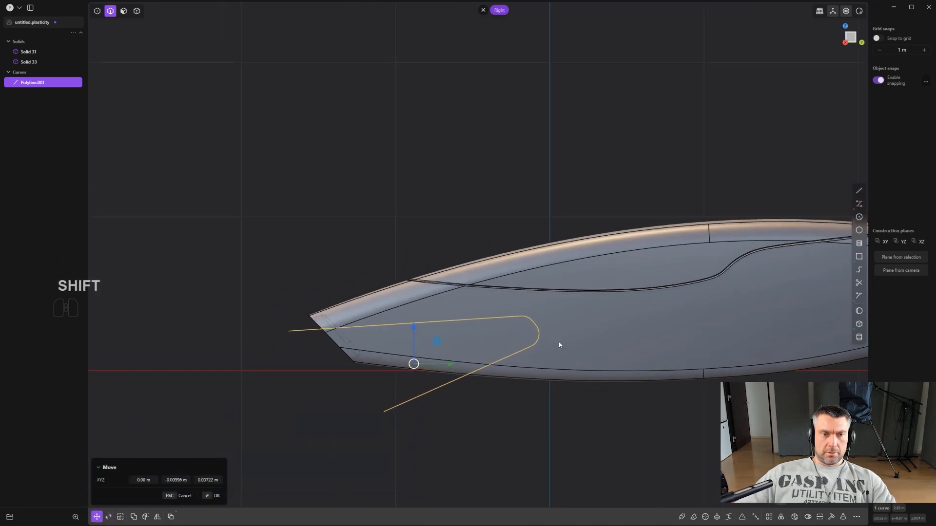
pyautogui.click(563, 327)
pyautogui.scroll(-4, 555, 351)
pyautogui.keyDown('shift'); pyautogui.moveTo(787, 341); pyautogui.dragTo(657, 324, button='middle'); pyautogui.keyUp('shift')
pyautogui.scroll(-3, 528, 318)
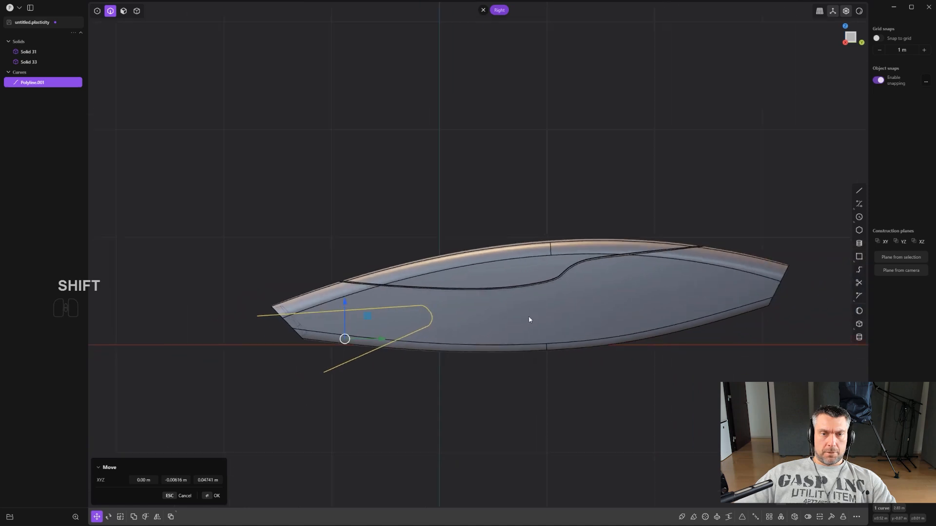
pyautogui.scroll(3, 516, 321)
pyautogui.keyDown('shift'); pyautogui.moveTo(454, 336); pyautogui.dragTo(522, 385, button='middle'); pyautogui.keyUp('shift')
pyautogui.scroll(3, 487, 341)
pyautogui.rightClick(526, 383)
# - Cut the lower body with the rounded polyline and delete the cutting curve
pyautogui.press('c')
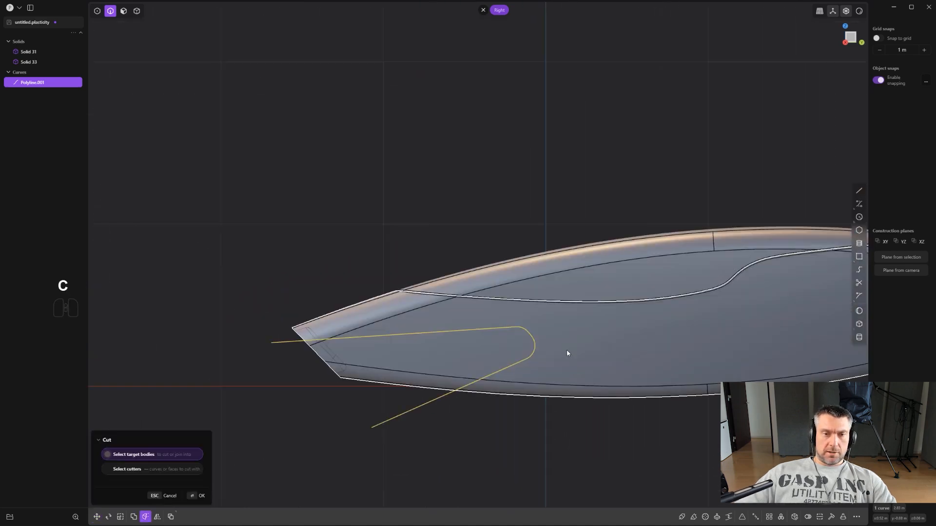
pyautogui.click(566, 349)
pyautogui.rightClick(565, 349)
pyautogui.scroll(2, 550, 350)
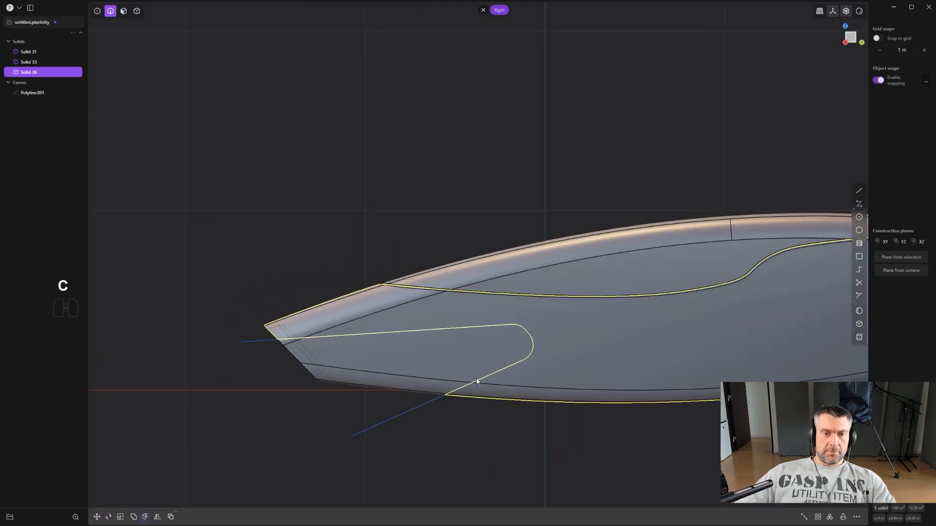
pyautogui.click(421, 405)
pyautogui.press('x')
# - Try moving the cut-off end piece as a separate solid and undo the move
pyautogui.moveTo(439, 396); pyautogui.dragTo(667, 324, button='middle')
pyautogui.press('4')
pyautogui.click(480, 360)
pyautogui.press('g')
pyautogui.hotkey('ctrl', 'z')
# - Draw a slightly slanted straight line in the Front view across the +X side of the end piece, past its upper and lower edges
pyautogui.scroll(6, 570, 339)
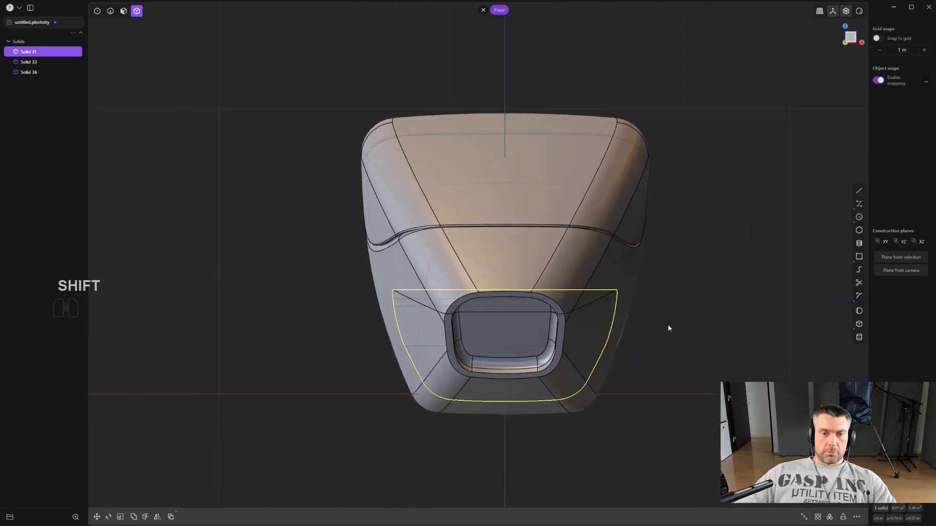
pyautogui.scroll(3, 666, 324)
pyautogui.scroll(1, 677, 328)
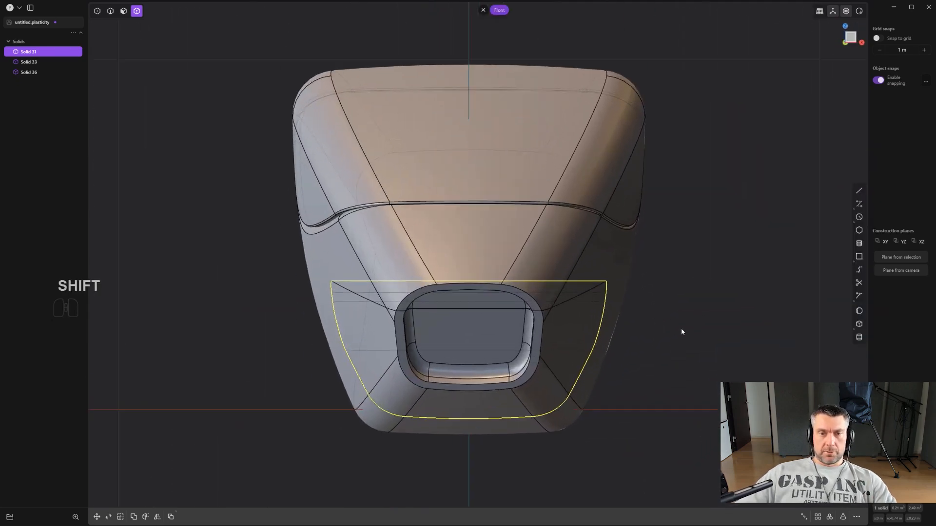
pyautogui.keyDown('alt'); pyautogui.moveTo(727, 344); pyautogui.dragTo(612, 311, button='middle'); pyautogui.keyUp('alt')
pyautogui.scroll(5, 661, 334)
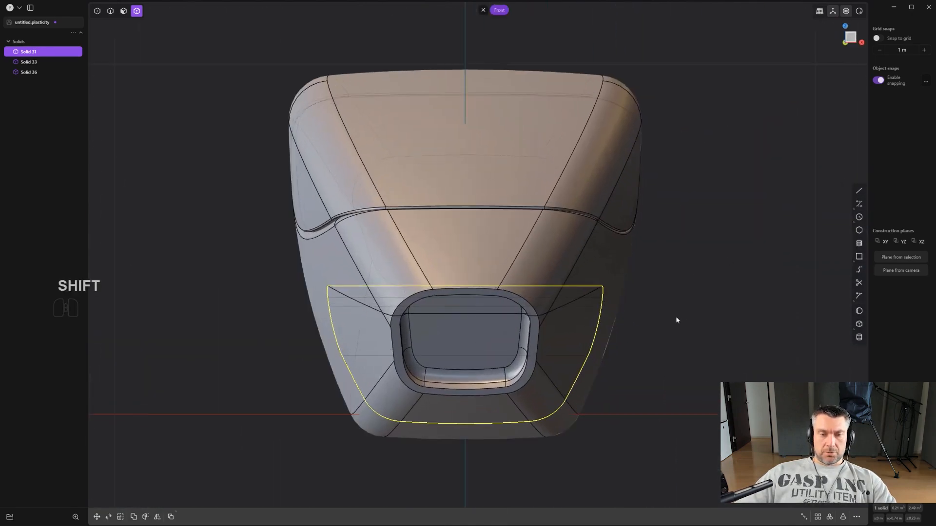
pyautogui.hotkey('shift', 'a')
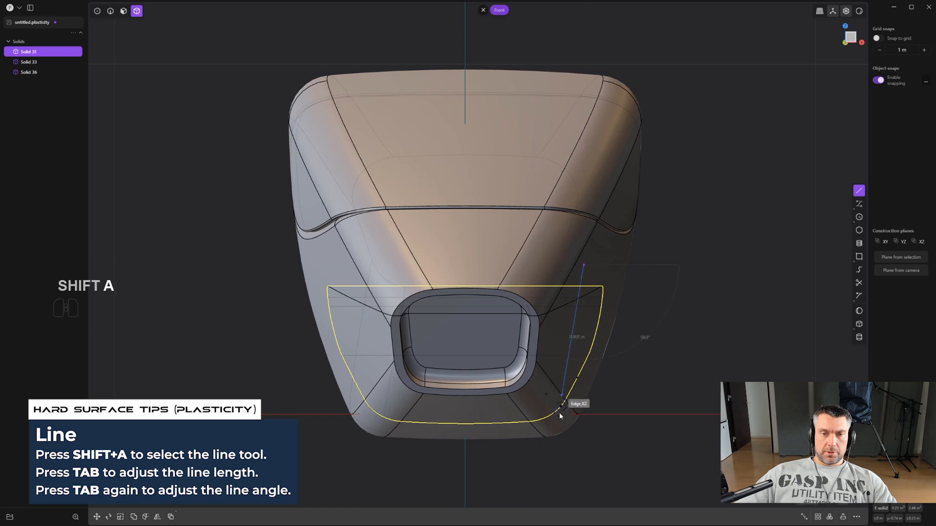
pyautogui.click(561, 444)
pyautogui.scroll(3, 584, 429)
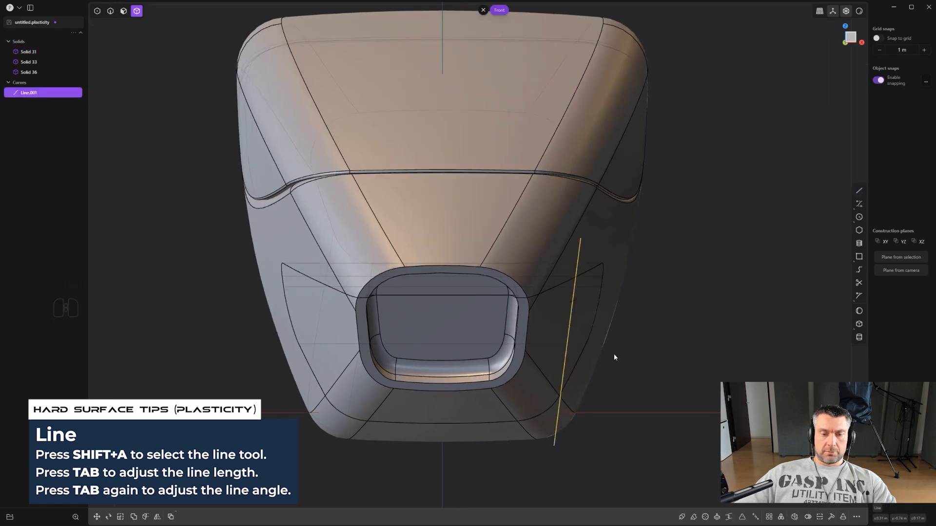
# - Cut the end piece with the slanted line and delete the outer sliver on the +X side
pyautogui.press('c')
pyautogui.click(580, 314)
pyautogui.rightClick(580, 314)
pyautogui.scroll(-2, 581, 313)
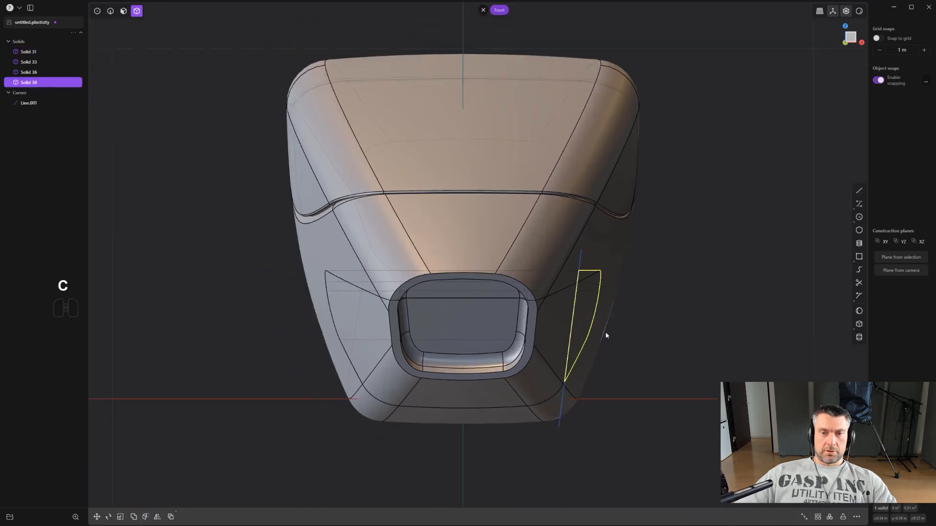
pyautogui.moveTo(606, 335); pyautogui.dragTo(541, 332, button='middle')
pyautogui.press('x')
# - Delete the leftover cutting line in the Right view
pyautogui.scroll(-3, 555, 347)
pyautogui.scroll(-4, 589, 364)
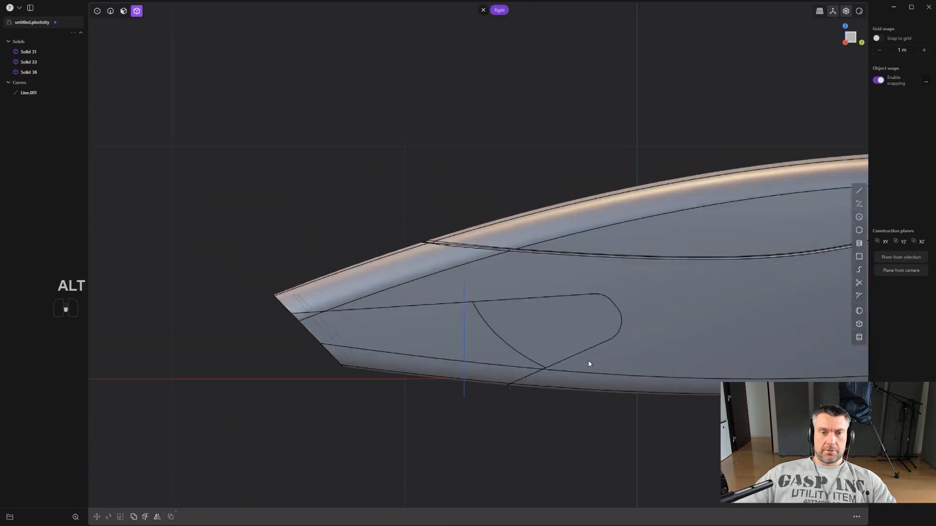
pyautogui.scroll(-3, 511, 363)
pyautogui.scroll(2, 324, 335)
pyautogui.press('2')
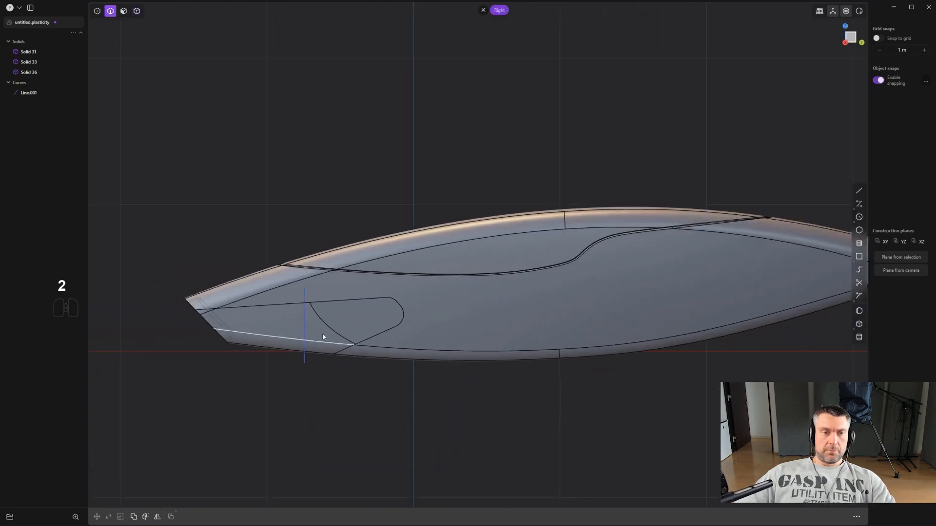
pyautogui.click(304, 317)
pyautogui.press('x')
# - Add a narrow fillet to the main lower body's edge chain around the cutout for the end piece
pyautogui.scroll(4, 311, 316)
pyautogui.keyDown('shift'); pyautogui.moveTo(381, 315); pyautogui.dragTo(599, 292, button='middle'); pyautogui.keyUp('shift')
pyautogui.scroll(3, 599, 292)
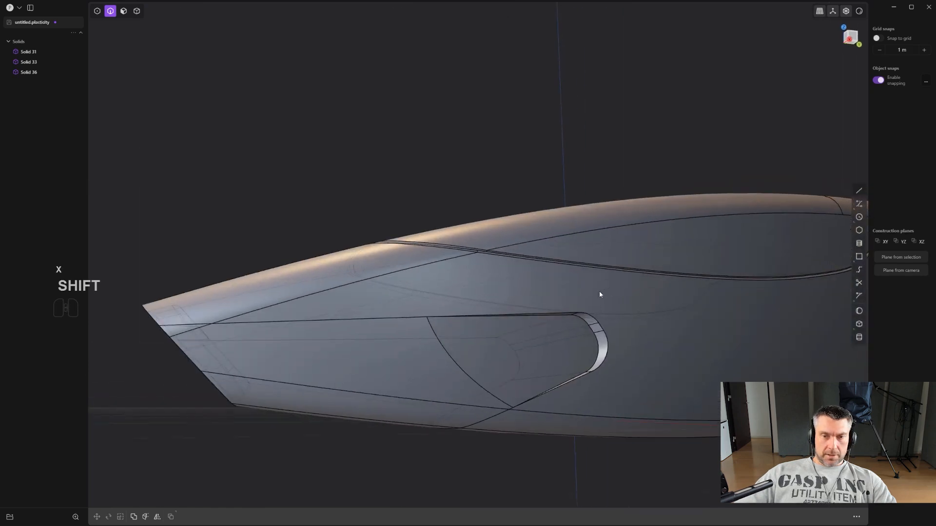
pyautogui.scroll(2, 555, 316)
pyautogui.click(551, 316)
pyautogui.press('f')
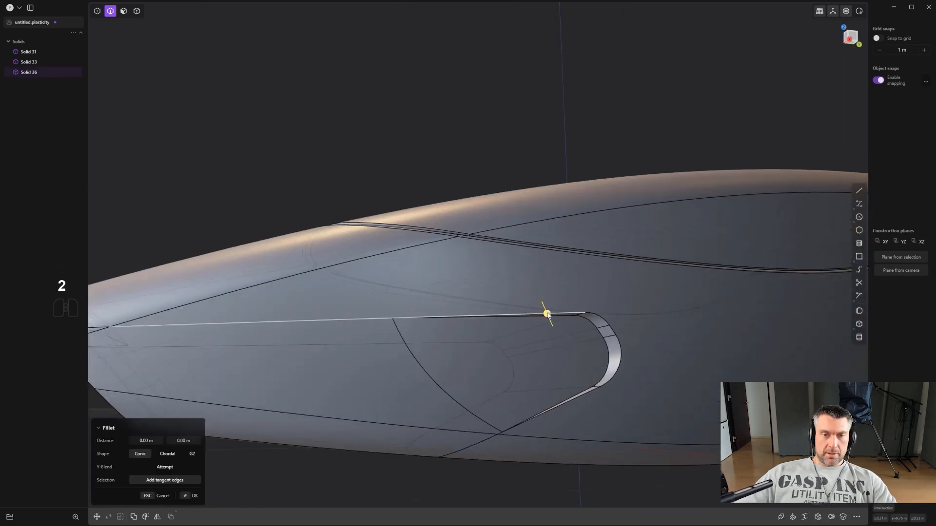
pyautogui.moveTo(577, 398); pyautogui.dragTo(496, 349, button='middle')
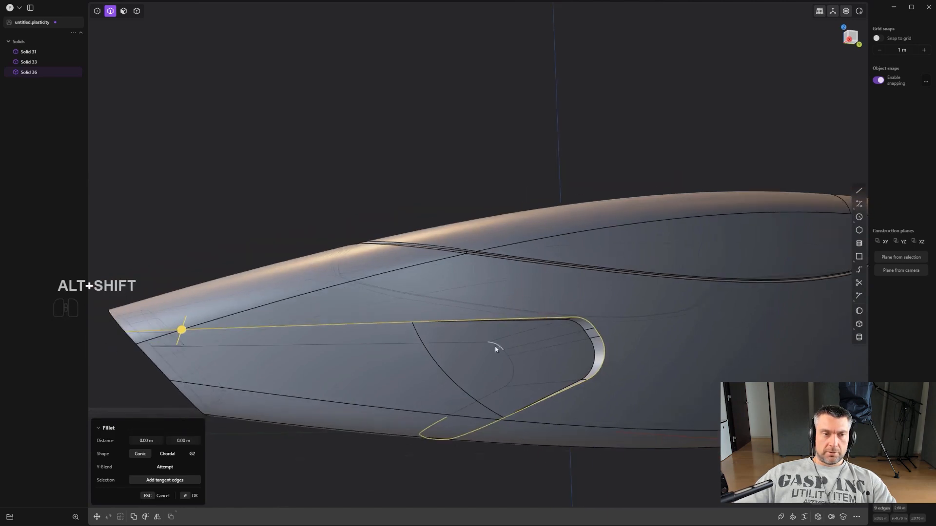
pyautogui.keyDown('alt'); pyautogui.keyDown('shift'); pyautogui.moveTo(182, 329); pyautogui.dragTo(132, 360); pyautogui.keyUp('shift'); pyautogui.keyUp('alt')
pyautogui.rightClick(464, 338)
pyautogui.scroll(3, 519, 349)
# - Fillet the end piece's matching outer edge chain, copying the distance from the adjacent cutout fillet
pyautogui.press('2')
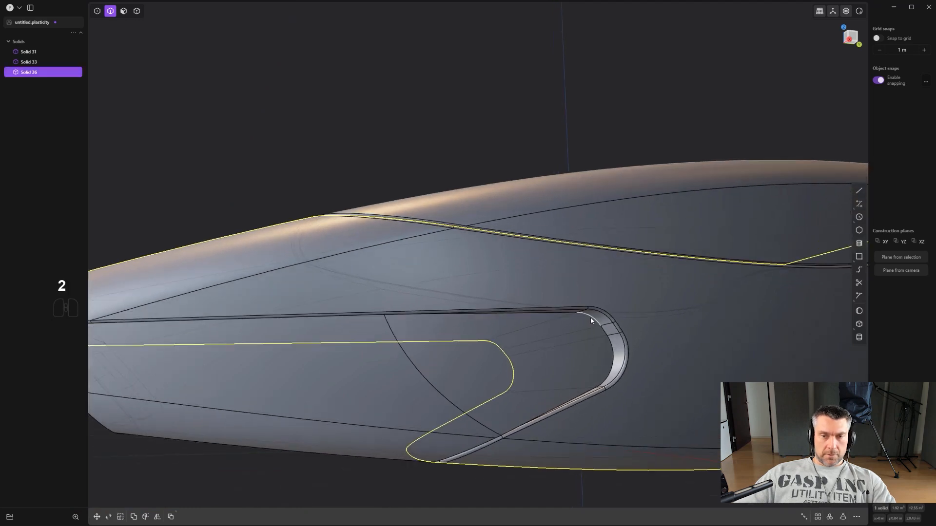
pyautogui.click(596, 326)
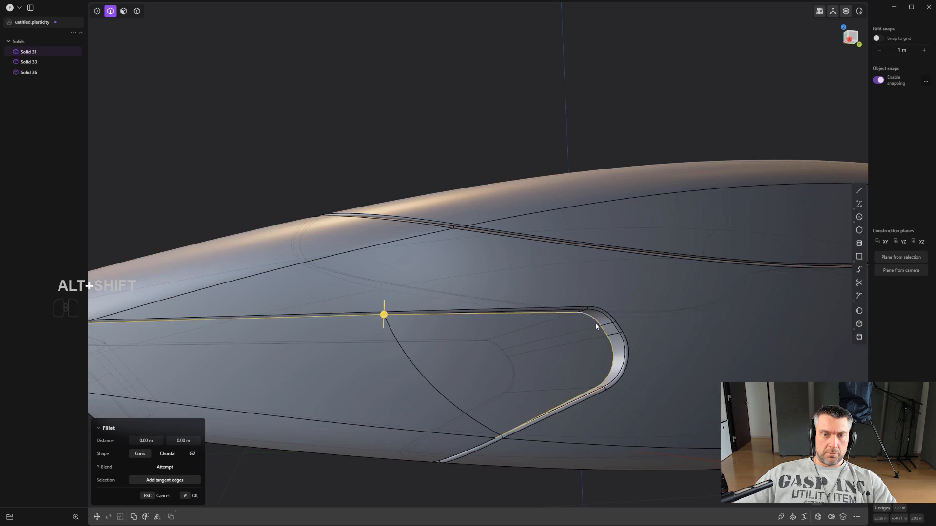
pyautogui.keyDown('shift'); pyautogui.moveTo(384, 317); pyautogui.dragTo(415, 303); pyautogui.keyUp('shift')
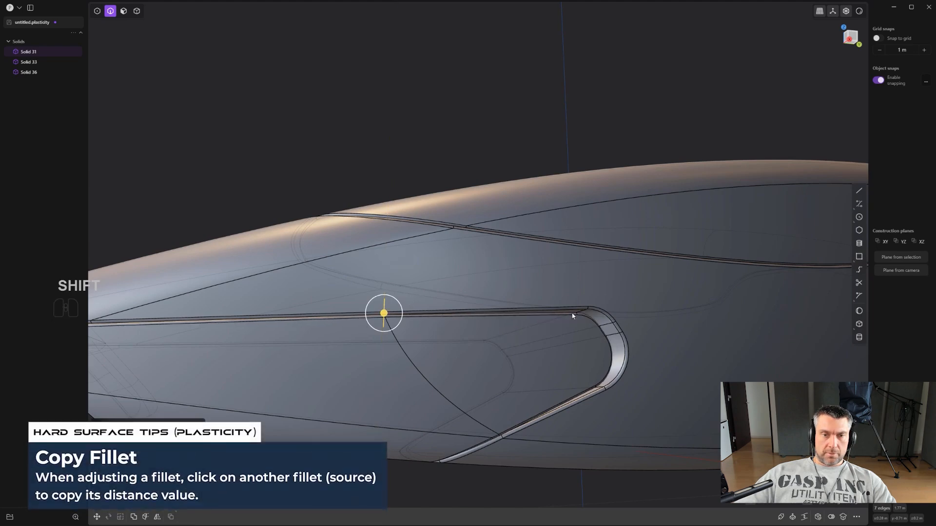
pyautogui.keyDown('alt'); pyautogui.moveTo(572, 308); pyautogui.dragTo(541, 319, button='middle'); pyautogui.keyUp('alt')
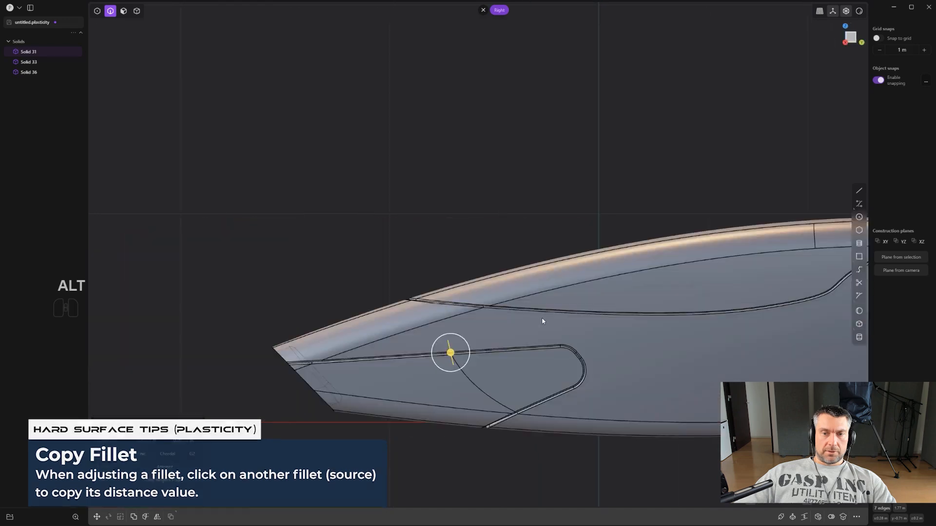
pyautogui.scroll(-4, 542, 319)
pyautogui.rightClick(564, 455)
pyautogui.scroll(-5, 565, 440)
pyautogui.keyDown('shift'); pyautogui.moveTo(525, 379); pyautogui.dragTo(490, 348, button='middle'); pyautogui.keyUp('shift')
pyautogui.scroll(3, 484, 395)
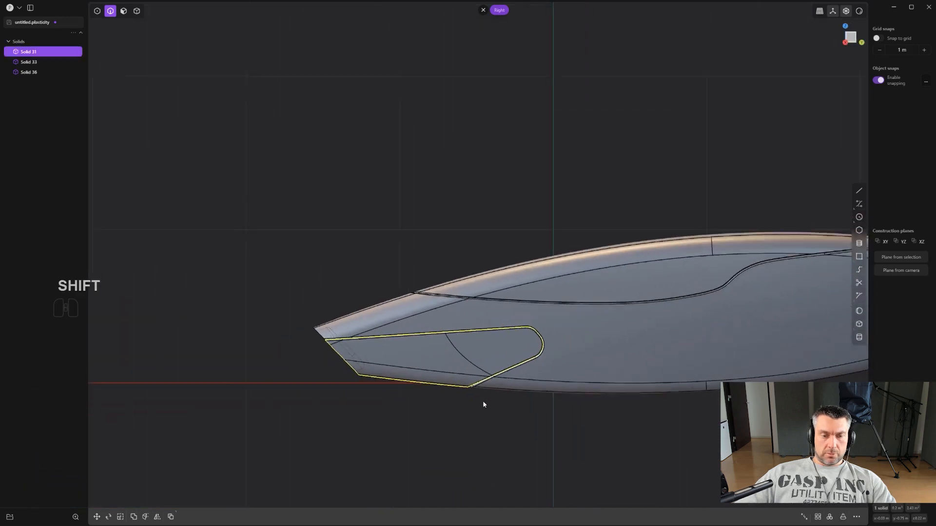
# - Fillet the curved inner edge of the end piece inside the cutout with a distance of 0.09105 m
pyautogui.scroll(4, 453, 354)
pyautogui.press('f')
pyautogui.scroll(3, 461, 349)
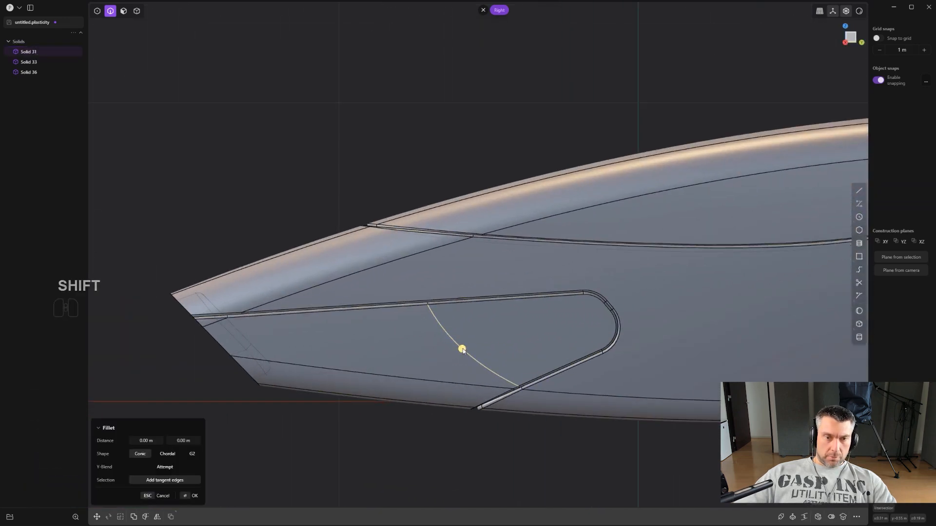
pyautogui.moveTo(455, 370); pyautogui.dragTo(476, 307)
pyautogui.hotkey('ctrl', 'z')
pyautogui.scroll(2, 474, 355)
pyautogui.press('b')
pyautogui.moveTo(476, 355); pyautogui.dragTo(458, 317, button='middle')
pyautogui.scroll(3, 453, 334)
pyautogui.moveTo(452, 337); pyautogui.dragTo(483, 283)
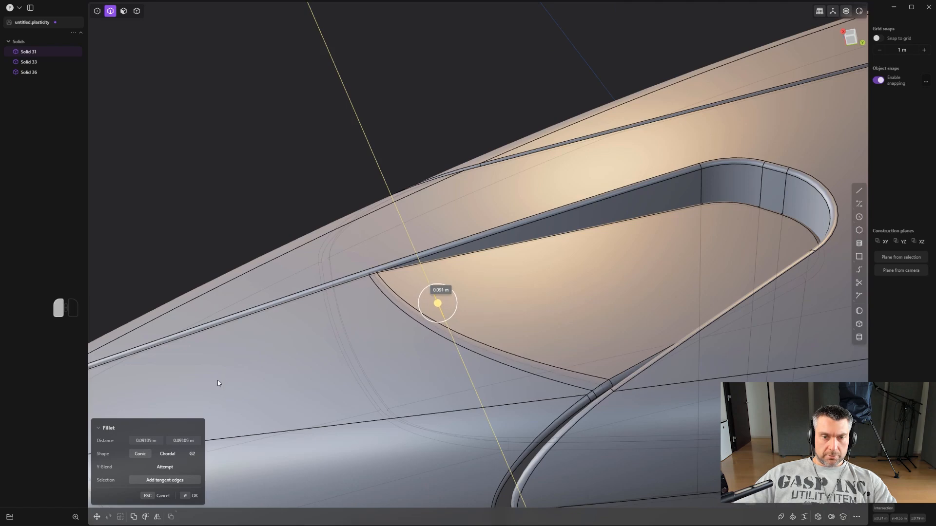
pyautogui.moveTo(366, 387); pyautogui.dragTo(624, 360, button='middle')
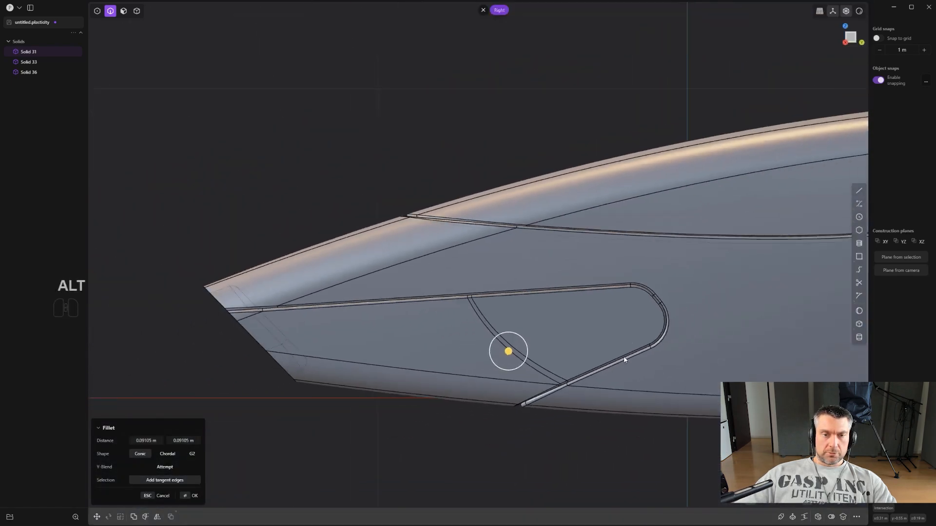
pyautogui.scroll(-8, 618, 408)
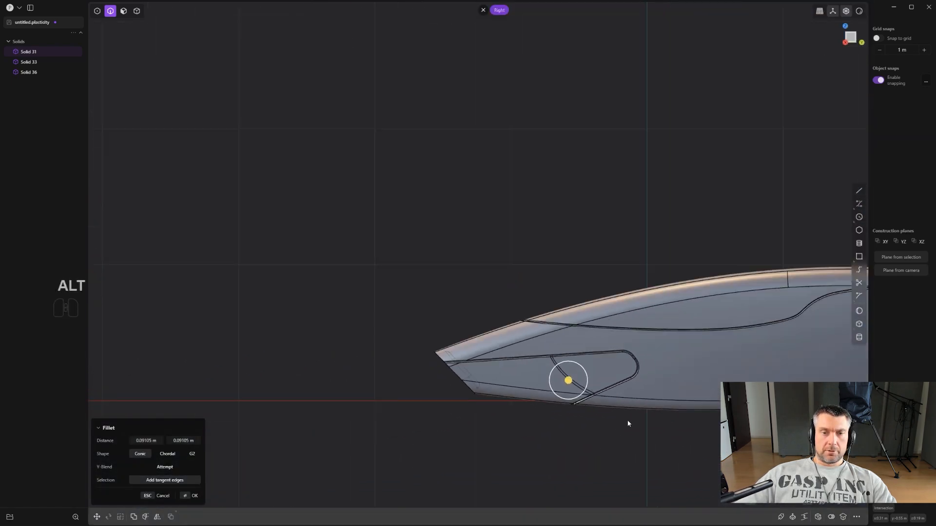
pyautogui.rightClick(625, 420)
# - Hide the solids' edge lines, clear the selection and inspect the seams and overall shape
pyautogui.keyDown('shift'); pyautogui.moveTo(620, 324); pyautogui.dragTo(516, 313, button='middle'); pyautogui.keyUp('shift')
pyautogui.scroll(-3, 516, 313)
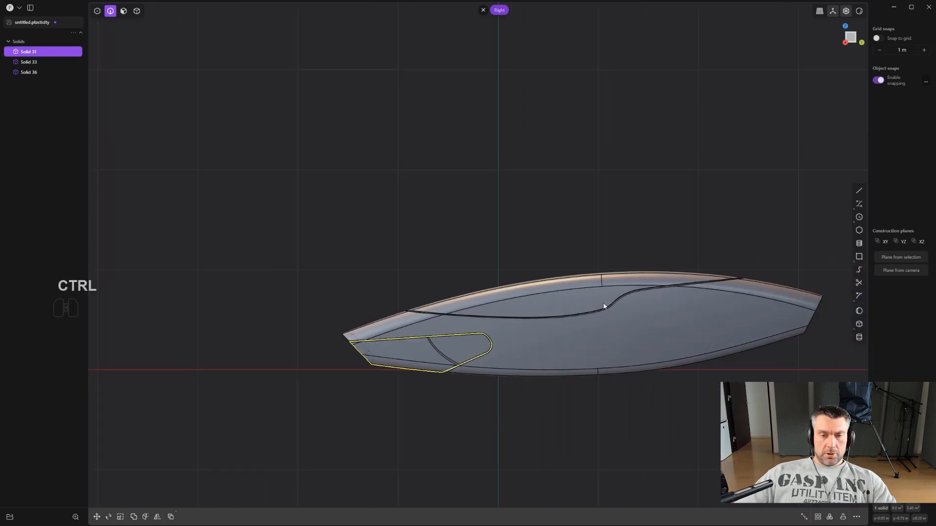
pyautogui.hotkey('ctrl', 'e')
pyautogui.scroll(3, 593, 236)
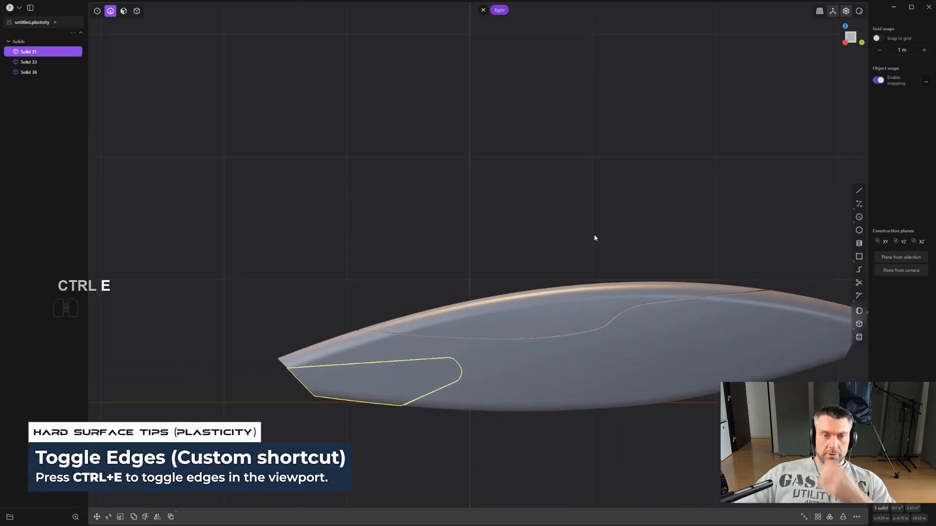
pyautogui.click(590, 239)
pyautogui.scroll(2, 580, 250)
pyautogui.scroll(1, 579, 251)
pyautogui.keyDown('shift'); pyautogui.moveTo(587, 253); pyautogui.dragTo(525, 178, button='middle'); pyautogui.keyUp('shift')
pyautogui.scroll(-5, 526, 178)
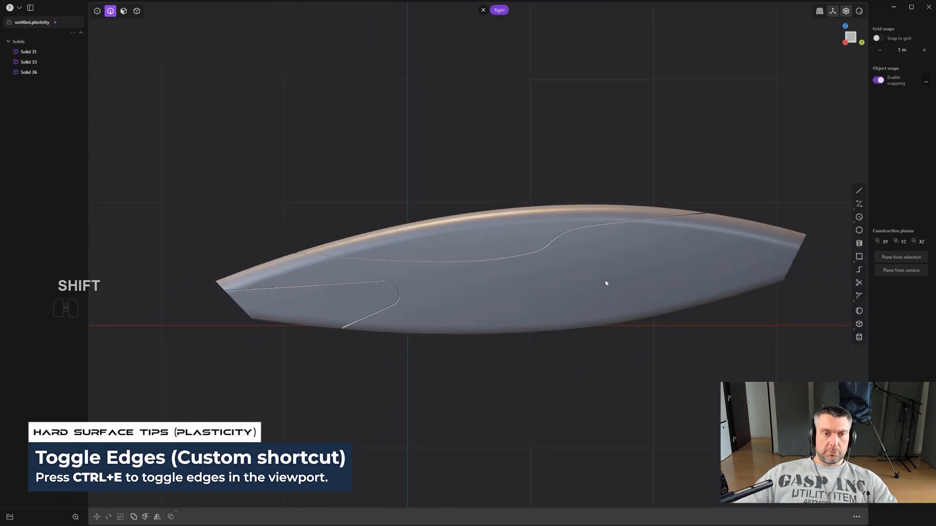
# - Mirror the end piece across the X axis with its halves merged together
pyautogui.keyDown('shift'); pyautogui.moveTo(436, 329); pyautogui.dragTo(580, 335, button='middle'); pyautogui.keyUp('shift')
pyautogui.moveTo(592, 302)
pyautogui.mouseDown(button='middle')
pyautogui.moveTo(583, 266)
pyautogui.moveTo(591, 256)
pyautogui.moveTo(599, 315)
pyautogui.moveTo(577, 317)
pyautogui.moveTo(579, 304)
pyautogui.mouseUp(button='middle')
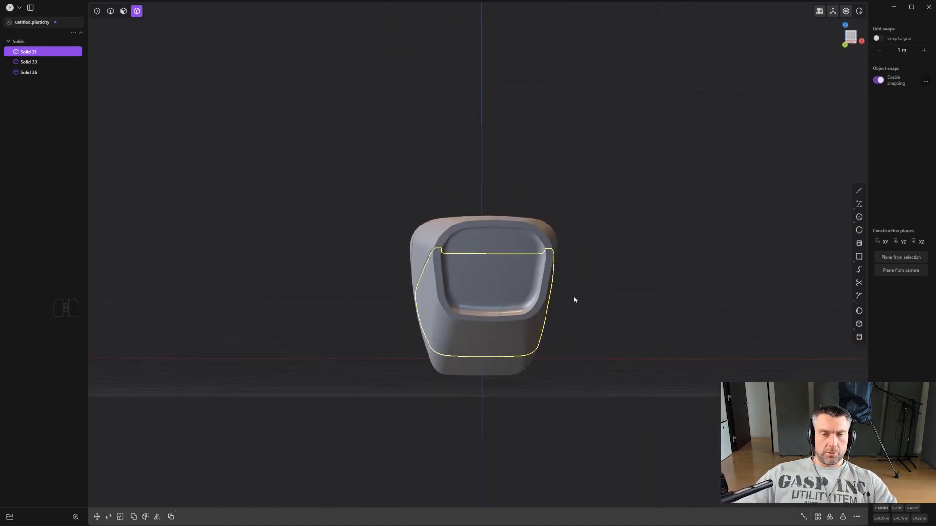
pyautogui.hotkey('alt', 'x')
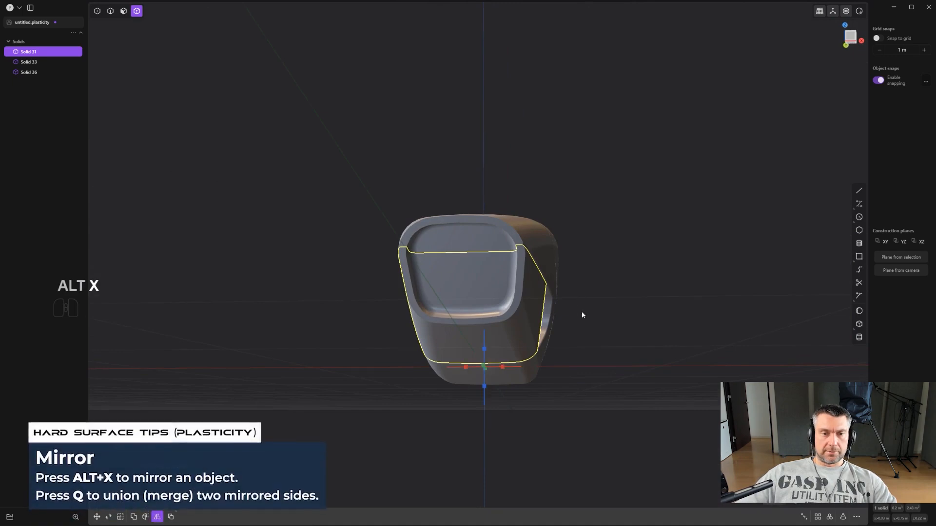
pyautogui.click(503, 367)
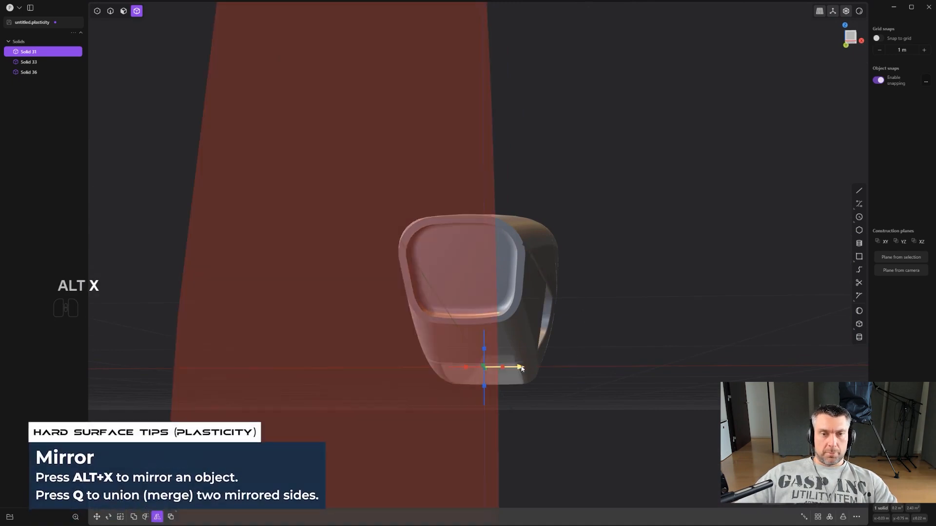
pyautogui.moveTo(505, 366); pyautogui.dragTo(608, 345, button='middle')
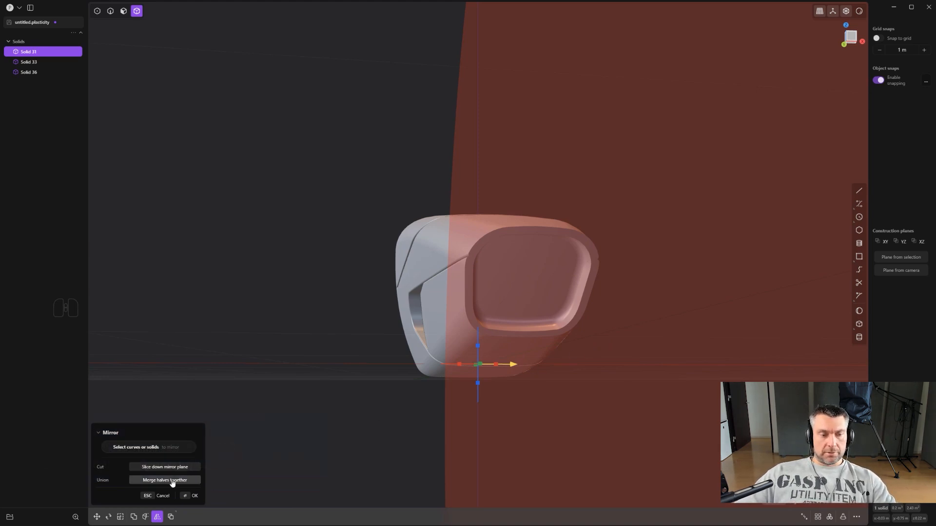
pyautogui.press('q')
pyautogui.scroll(5, 609, 342)
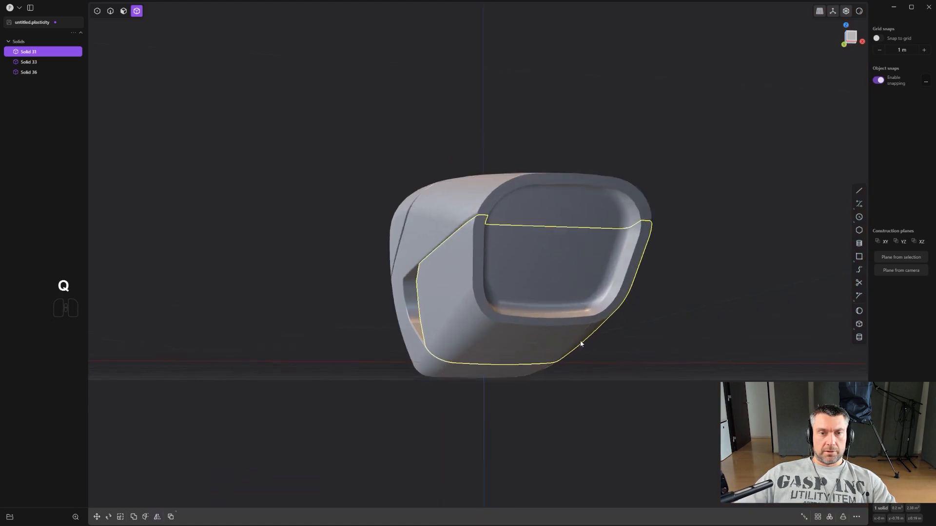
pyautogui.moveTo(640, 343); pyautogui.dragTo(576, 331, button='middle')
pyautogui.scroll(-1, 575, 331)
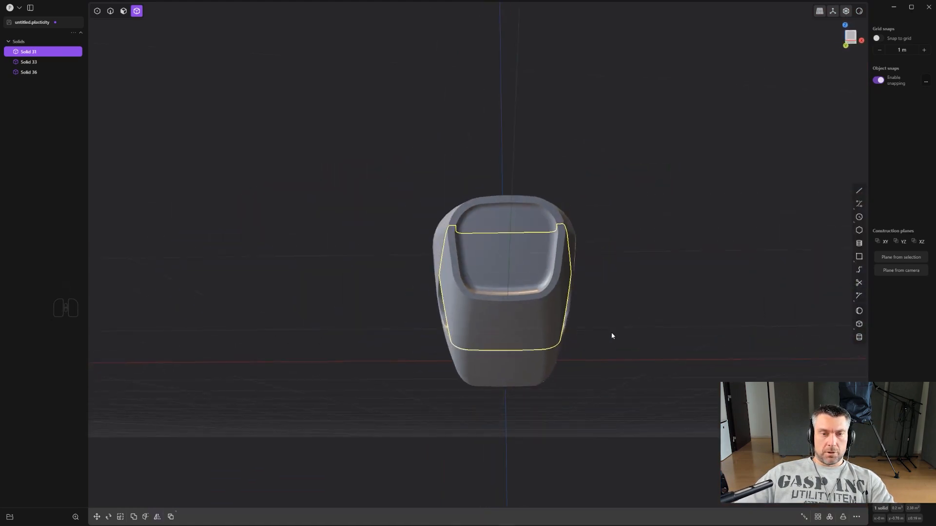
# - Mirror the end piece across the X axis as two separate halves and union them into one solid
pyautogui.press('g')
pyautogui.press('g')
pyautogui.press('g')
pyautogui.hotkey('ctrl', 'z')
pyautogui.hotkey('alt', 'x')
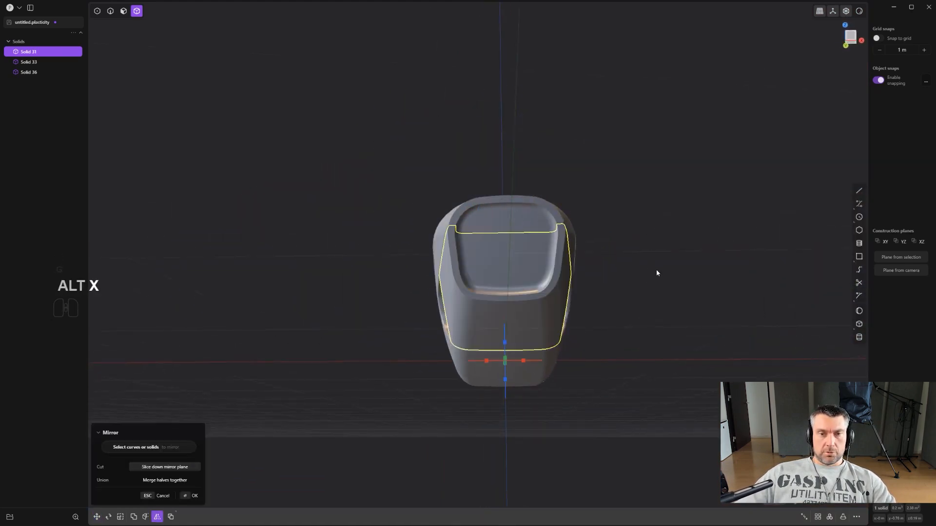
pyautogui.click(684, 290)
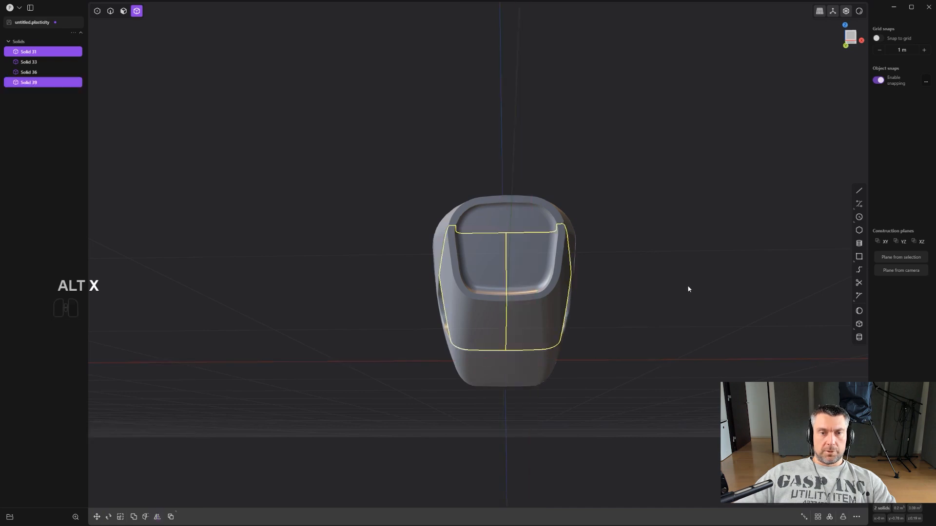
pyautogui.moveTo(687, 286)
pyautogui.mouseDown(button='middle')
pyautogui.moveTo(651, 298)
pyautogui.moveTo(634, 328)
pyautogui.moveTo(656, 293)
pyautogui.moveTo(679, 302)
pyautogui.mouseUp(button='middle')
pyautogui.press('q')
pyautogui.press('q')
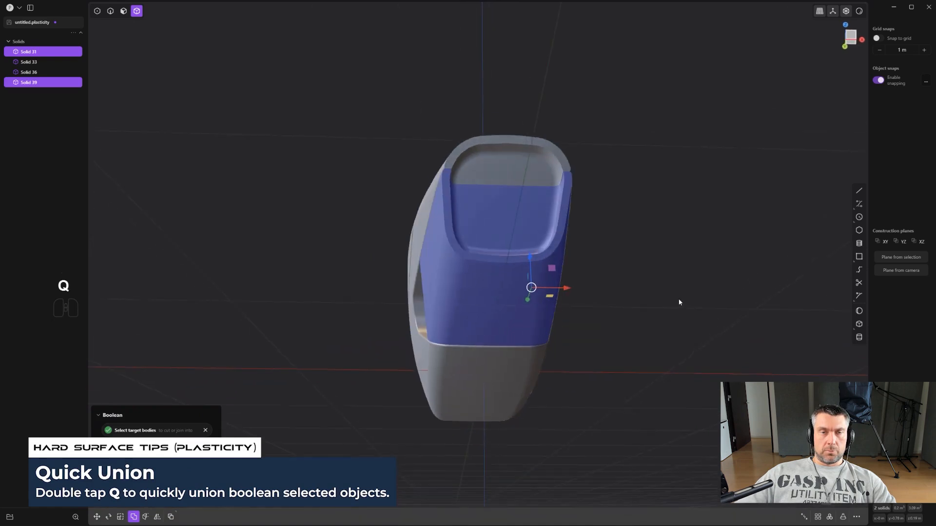
pyautogui.press('q')
# - Draw a two-segment polyline in the Right view from beyond the far end, across the main lower body, and diagonally down past its underside
pyautogui.moveTo(536, 209); pyautogui.dragTo(519, 264, button='middle')
pyautogui.click(568, 394)
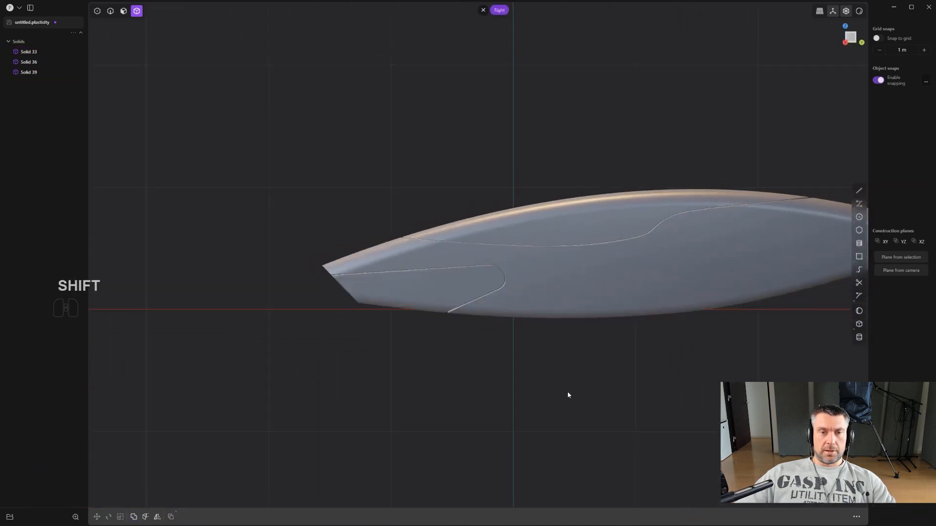
pyautogui.keyDown('shift'); pyautogui.moveTo(569, 395); pyautogui.dragTo(363, 406, button='middle'); pyautogui.keyUp('shift')
pyautogui.scroll(-2, 363, 406)
pyautogui.hotkey('shift', 'a')
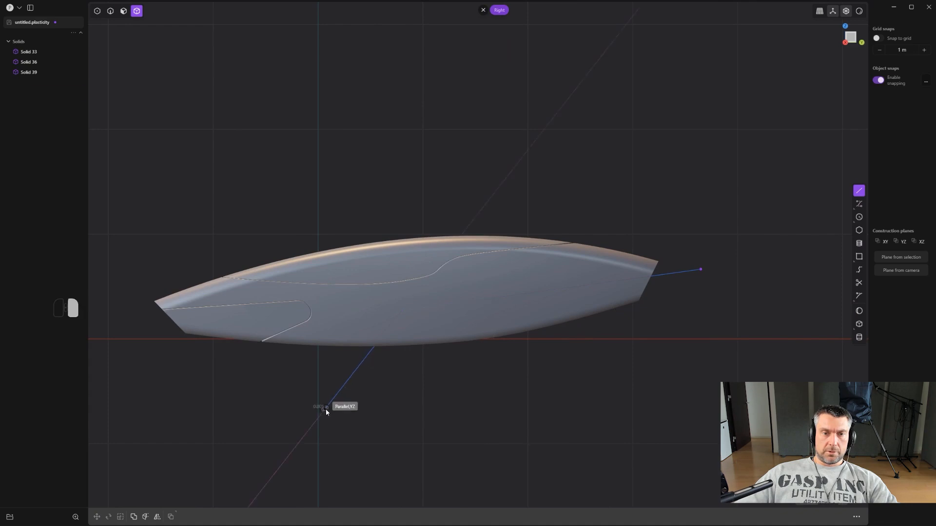
pyautogui.rightClick(325, 409)
# - Round the polyline's corner with a fillet of about 0.34 m
pyautogui.scroll(7, 358, 386)
pyautogui.press('1')
pyautogui.scroll(2, 452, 301)
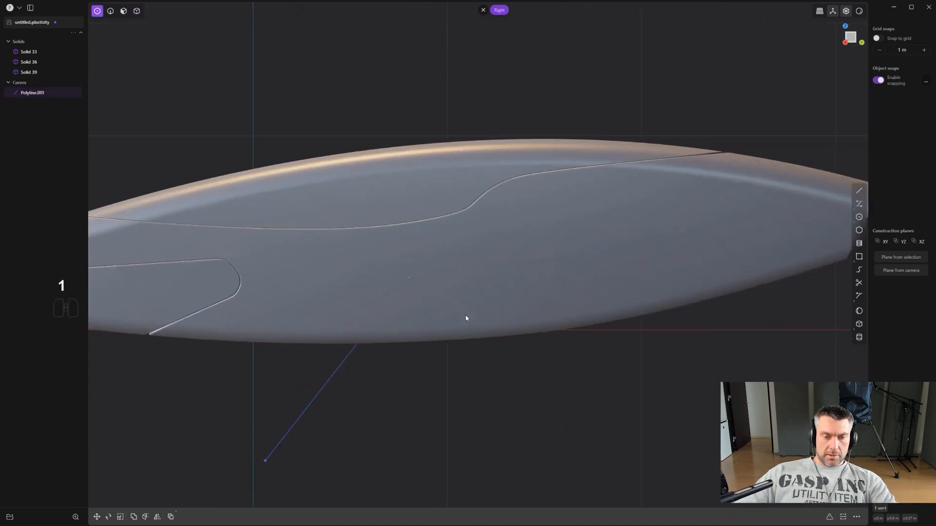
pyautogui.press('b')
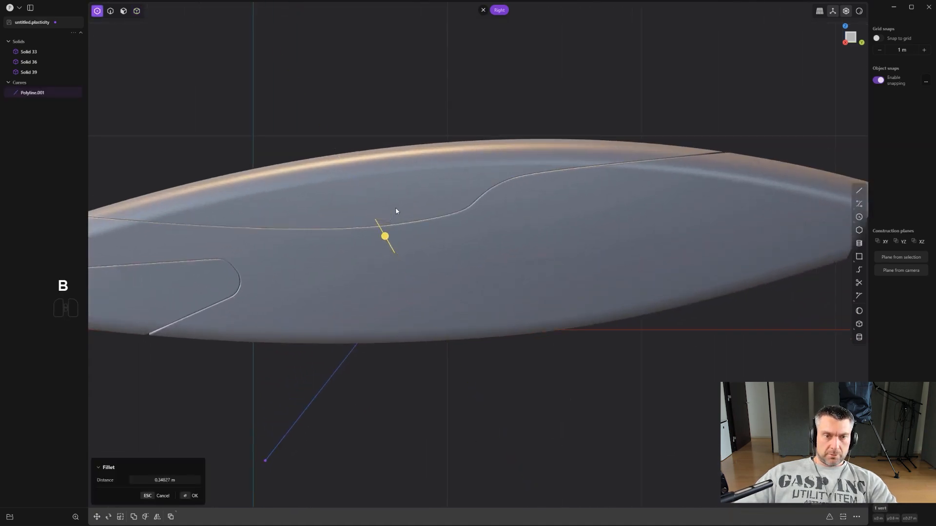
pyautogui.rightClick(396, 211)
pyautogui.scroll(-4, 403, 229)
pyautogui.scroll(-2, 633, 282)
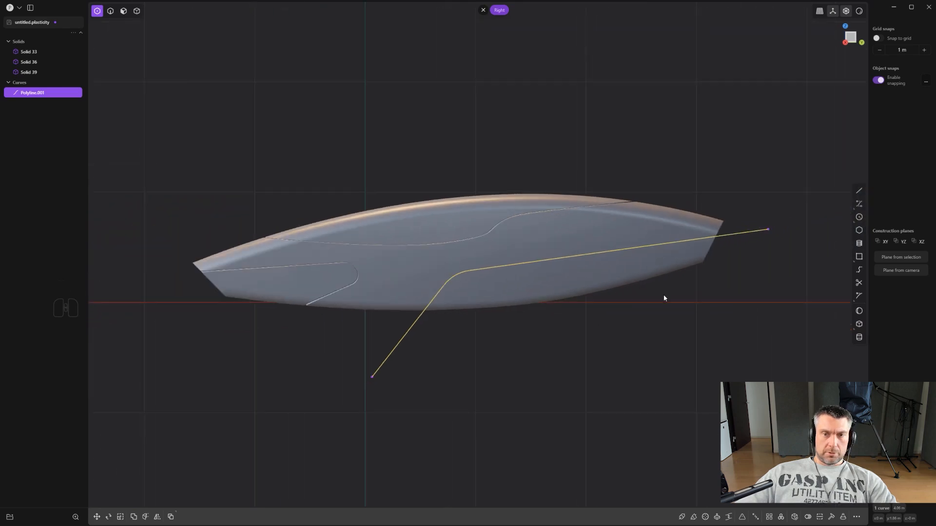
# - Try cutting the main lower body with the rounded polyline and deleting the cutting curve
pyautogui.press('c')
pyautogui.click(592, 275)
pyautogui.scroll(2, 593, 277)
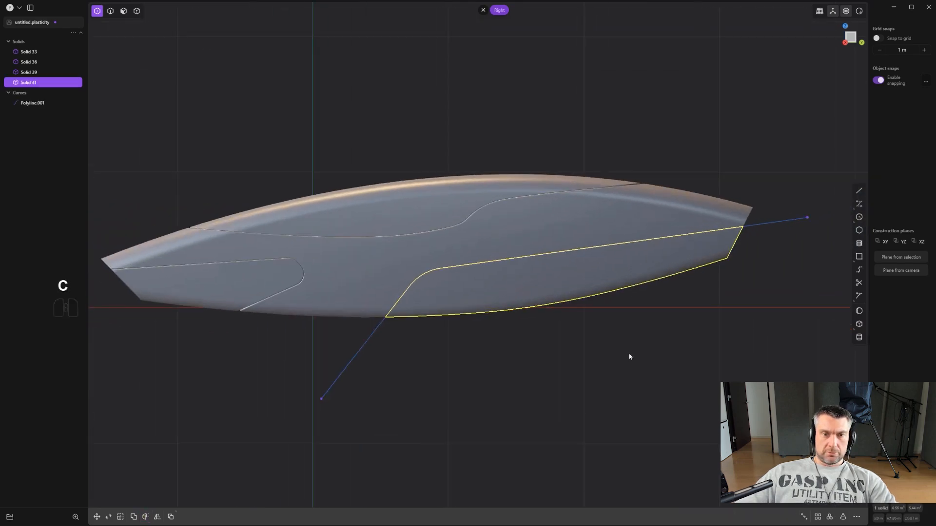
pyautogui.press('x')
pyautogui.moveTo(768, 224); pyautogui.dragTo(594, 285, button='middle')
# - Show the edge lines again and undo the cut, restoring the polyline
pyautogui.hotkey('ctrl', 'e')
pyautogui.moveTo(600, 318); pyautogui.dragTo(670, 340, button='middle')
pyautogui.hotkey('alt', 'z')
pyautogui.hotkey('ctrl', 'z')
pyautogui.hotkey('ctrl', 'z')
pyautogui.hotkey('ctrl', 'z')
# - Move the polyline slightly downward within the Right view plane so it crosses the far end just below the edge junction
pyautogui.press('g')
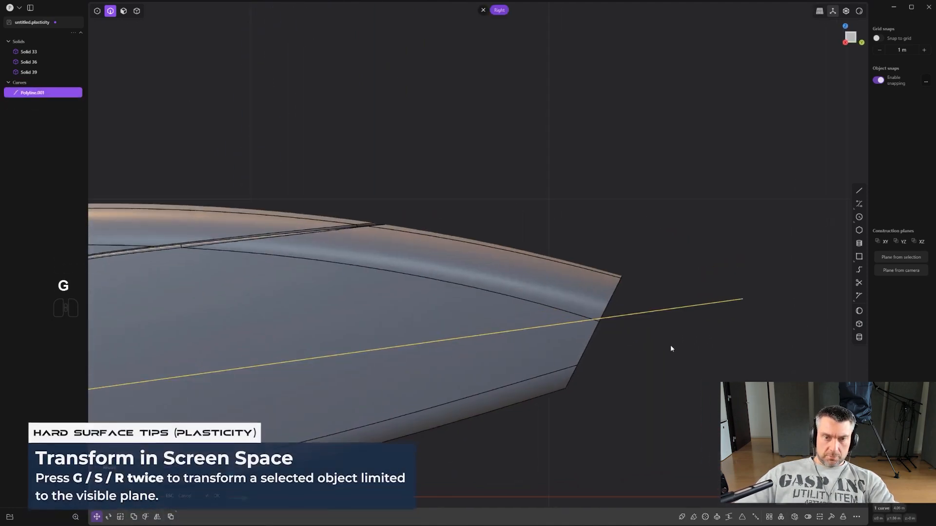
pyautogui.press('g')
pyautogui.scroll(-4, 673, 338)
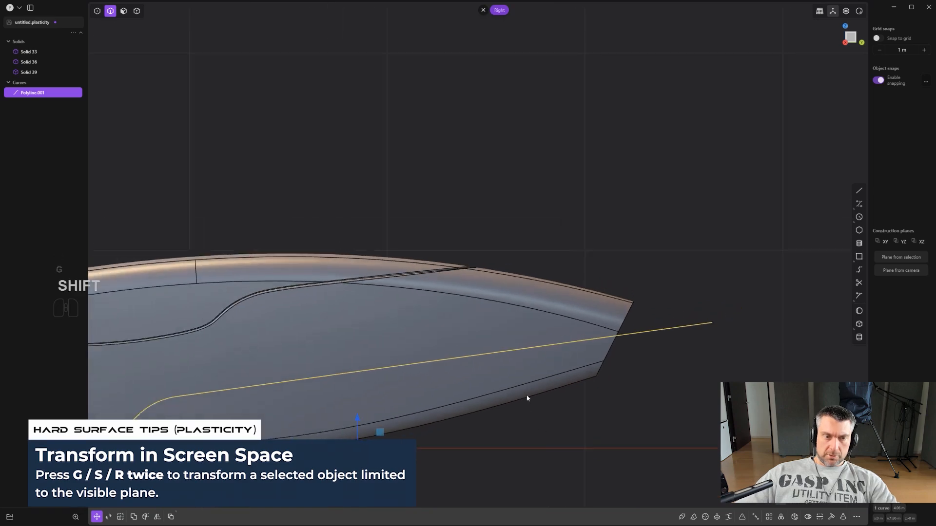
pyautogui.keyDown('shift'); pyautogui.moveTo(526, 396); pyautogui.dragTo(648, 330, button='middle'); pyautogui.keyUp('shift')
pyautogui.scroll(-3, 648, 337)
pyautogui.rightClick(642, 368)
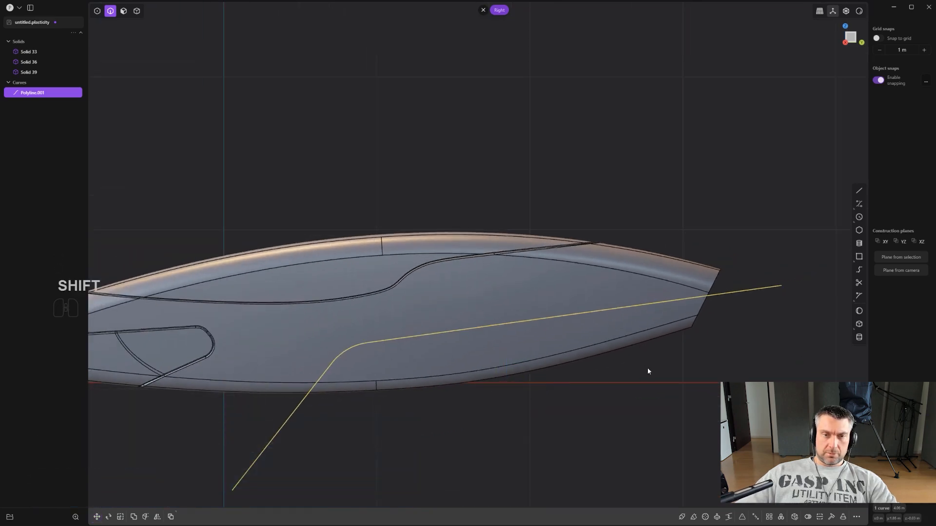
# - Cut the main lower body with the repositioned polyline and delete the cutting curve
pyautogui.moveTo(634, 361); pyautogui.dragTo(572, 322, button='middle')
pyautogui.press('c')
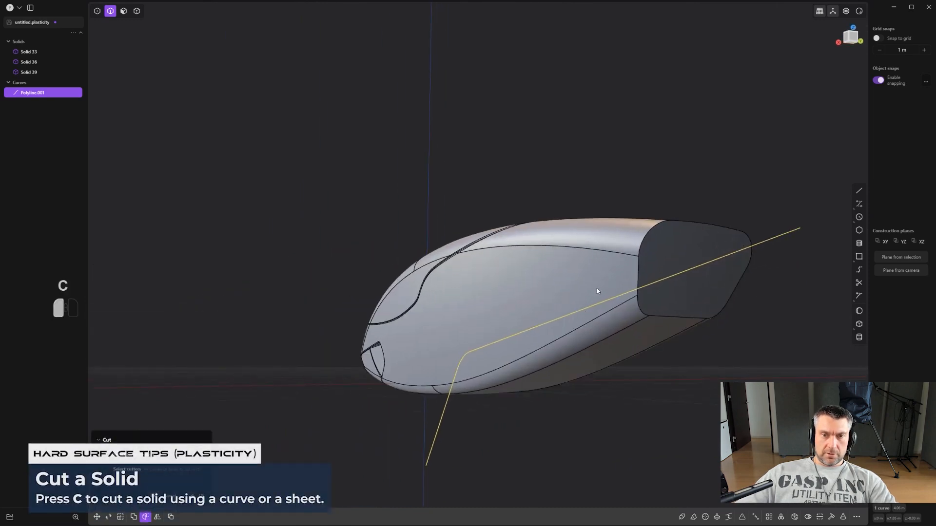
pyautogui.moveTo(596, 291); pyautogui.dragTo(604, 298, button='middle')
pyautogui.click(748, 248)
pyautogui.press('x')
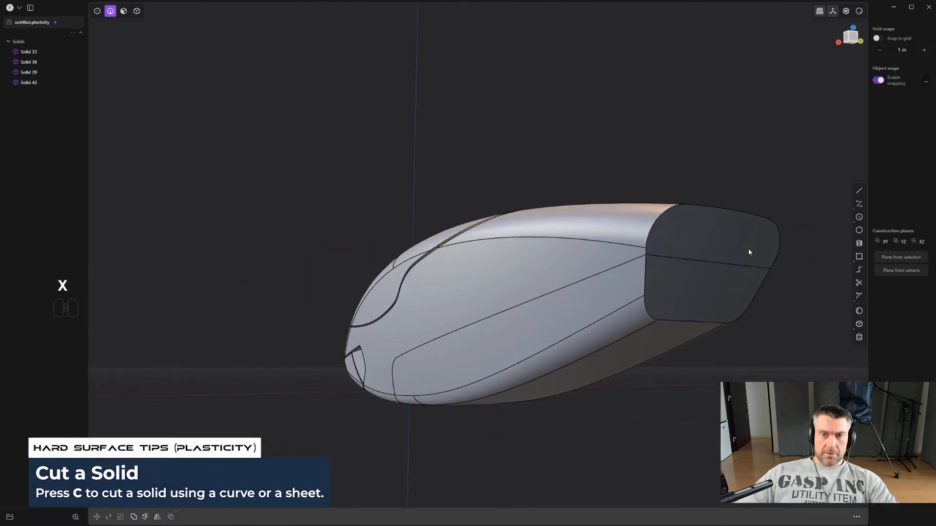
pyautogui.moveTo(747, 247); pyautogui.dragTo(646, 278, button='middle')
pyautogui.keyDown('shift'); pyautogui.moveTo(646, 277); pyautogui.dragTo(577, 344, button='middle'); pyautogui.keyUp('shift')
# - Scale down the lower piece separated by the polyline cut
pyautogui.press('4')
pyautogui.click(516, 334)
pyautogui.moveTo(515, 333); pyautogui.dragTo(501, 351, button='middle')
pyautogui.press('s')
pyautogui.press('s')
pyautogui.click(579, 347)
# - Move the scaled lower piece within the Right view plane to leave a narrow step along the cut
pyautogui.keyDown('shift'); pyautogui.moveTo(273, 412); pyautogui.dragTo(593, 349, button='middle'); pyautogui.keyUp('shift')
pyautogui.press('g')
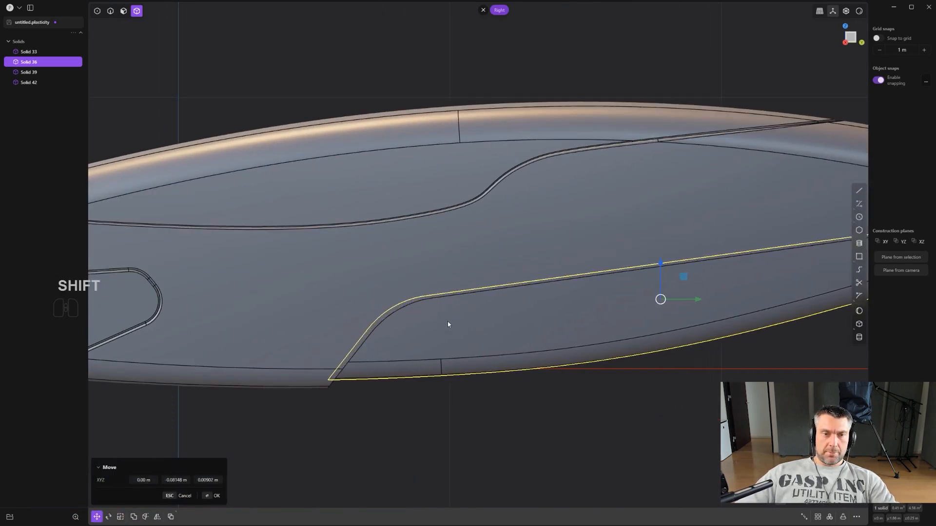
pyautogui.scroll(-4, 470, 326)
pyautogui.click(689, 402)
# - Union the inset lower piece with the main lower body
pyautogui.moveTo(697, 341); pyautogui.dragTo(616, 334, button='middle')
pyautogui.keyDown('shift'); pyautogui.click(615, 332); pyautogui.keyUp('shift')
pyautogui.keyDown('shift'); pyautogui.click(620, 309); pyautogui.keyUp('shift')
pyautogui.press('q')
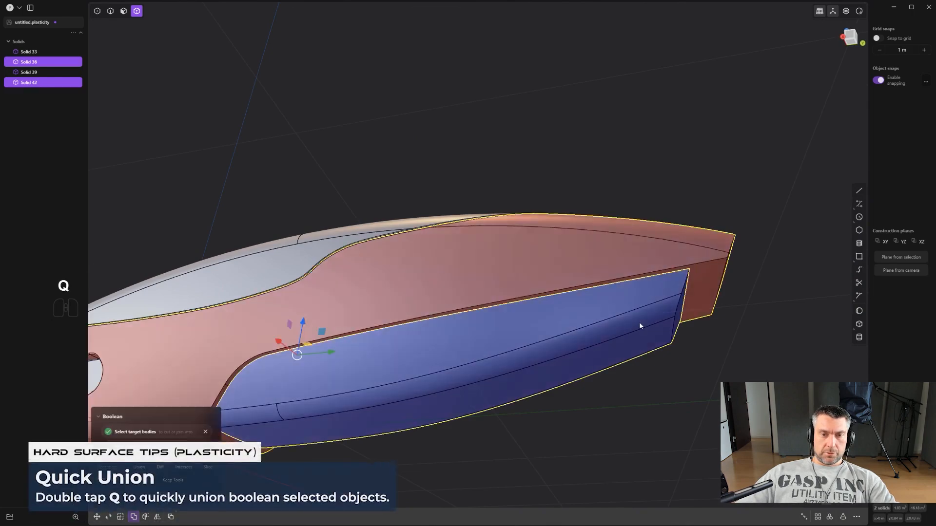
pyautogui.press('q')
pyautogui.click(697, 366)
# - Offset the inset lower section's end face to match the main body's end face
pyautogui.moveTo(698, 367); pyautogui.dragTo(528, 410, button='middle')
pyautogui.scroll(4, 598, 367)
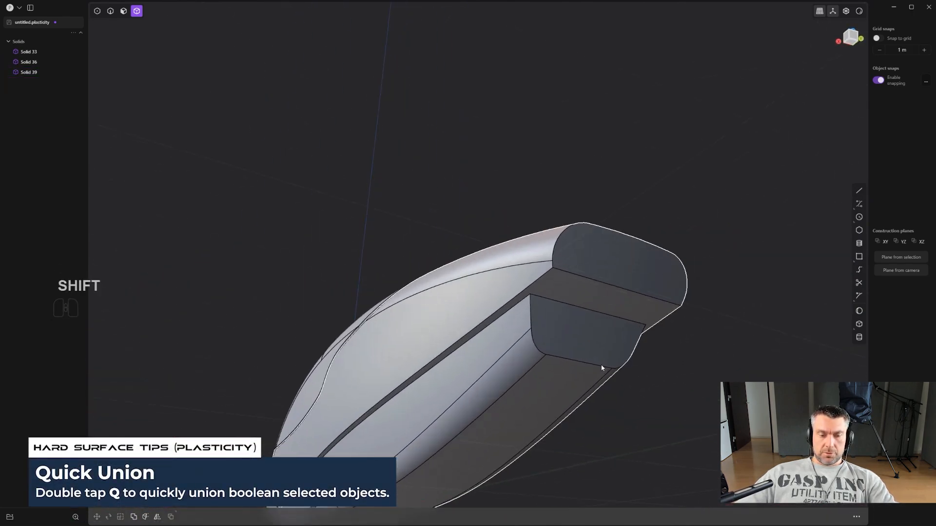
pyautogui.press('3')
pyautogui.click(591, 343)
pyautogui.moveTo(591, 342); pyautogui.dragTo(648, 343, button='middle')
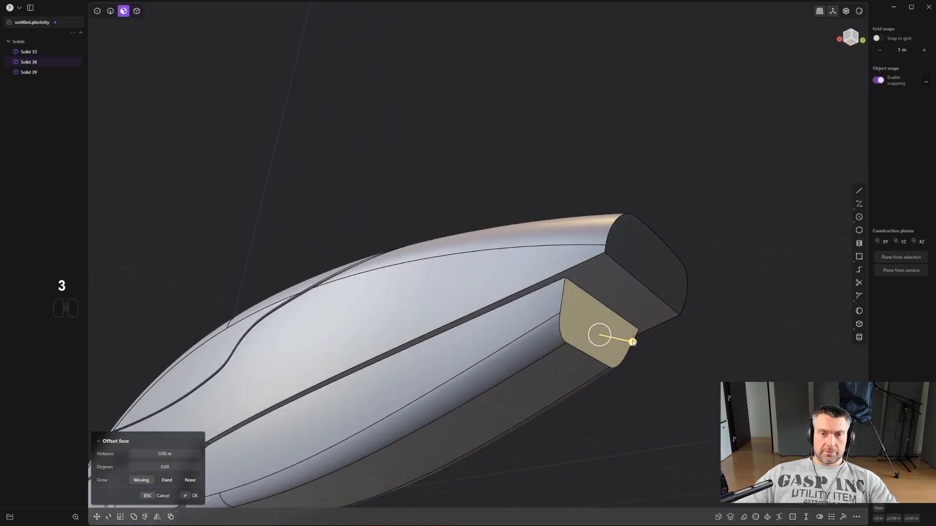
pyautogui.moveTo(635, 342); pyautogui.dragTo(627, 342)
pyautogui.click(660, 252)
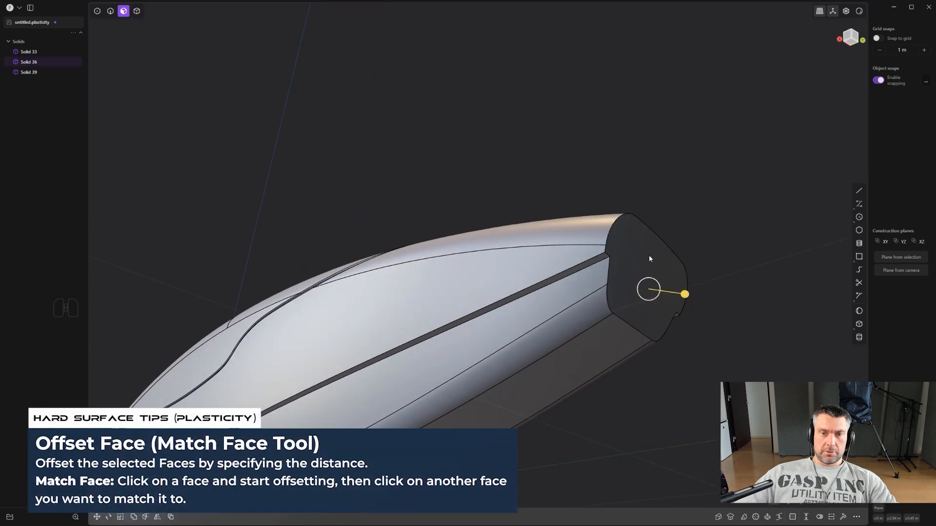
pyautogui.click(676, 310)
# - Apply the Fillet tool to the main body's edge loop along the inset seam with a distance of about -0.018 m
pyautogui.moveTo(676, 310); pyautogui.dragTo(640, 322, button='middle')
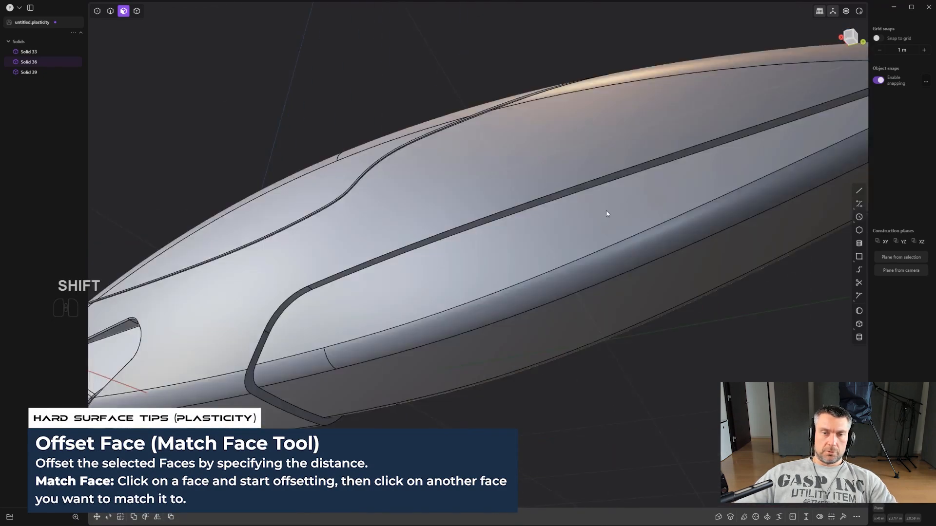
pyautogui.scroll(-3, 531, 307)
pyautogui.keyDown('shift'); pyautogui.moveTo(608, 209); pyautogui.dragTo(525, 286, button='middle'); pyautogui.keyUp('shift')
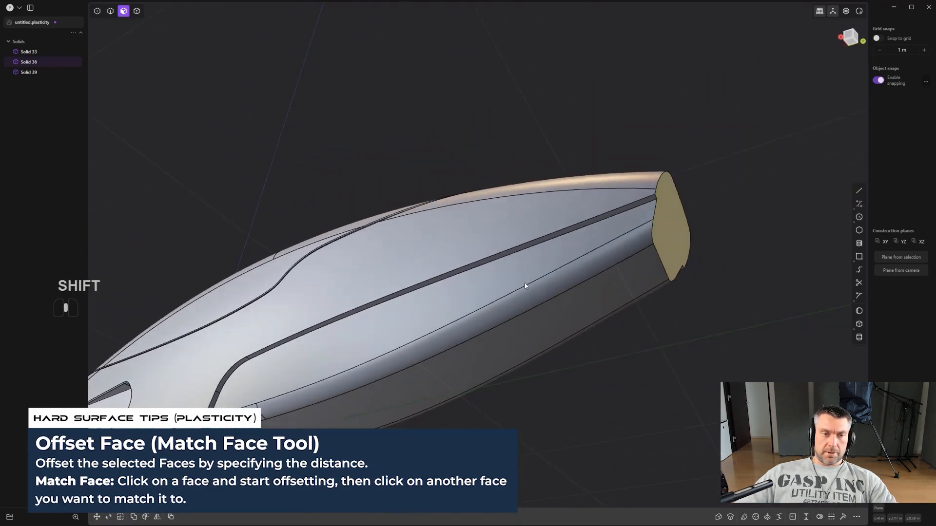
pyautogui.keyDown('shift'); pyautogui.moveTo(529, 350); pyautogui.dragTo(673, 215, button='middle'); pyautogui.keyUp('shift')
pyautogui.click(686, 215)
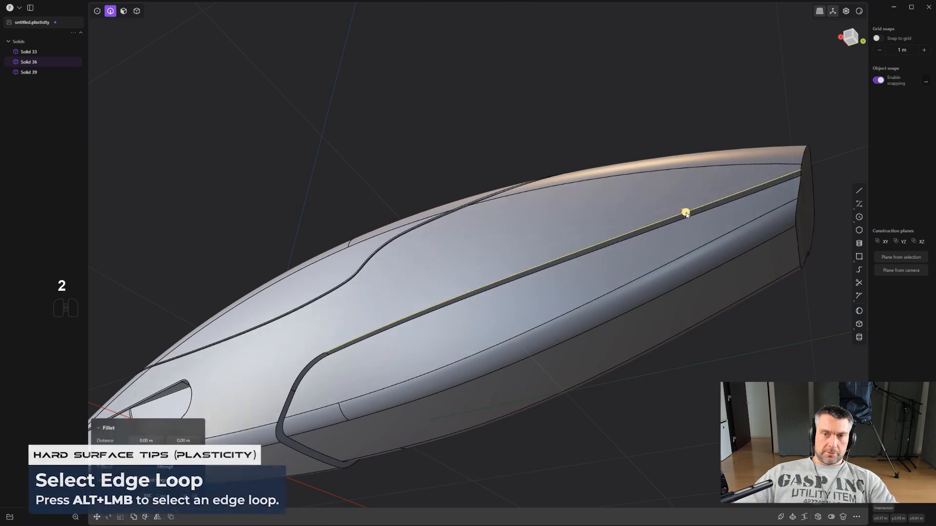
pyautogui.keyDown('alt'); pyautogui.keyDown('shift'); pyautogui.click(417, 413); pyautogui.keyUp('shift'); pyautogui.keyUp('alt')
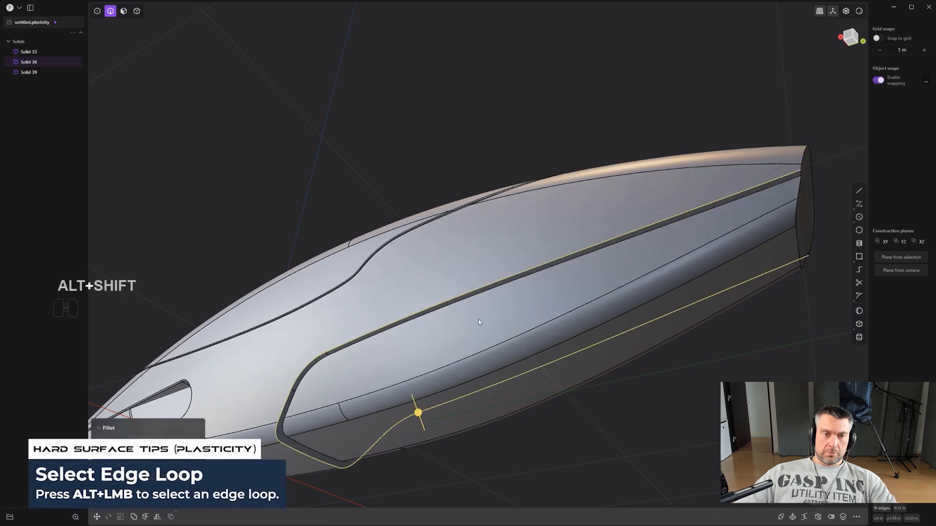
pyautogui.scroll(3, 414, 419)
pyautogui.moveTo(409, 427); pyautogui.dragTo(364, 421)
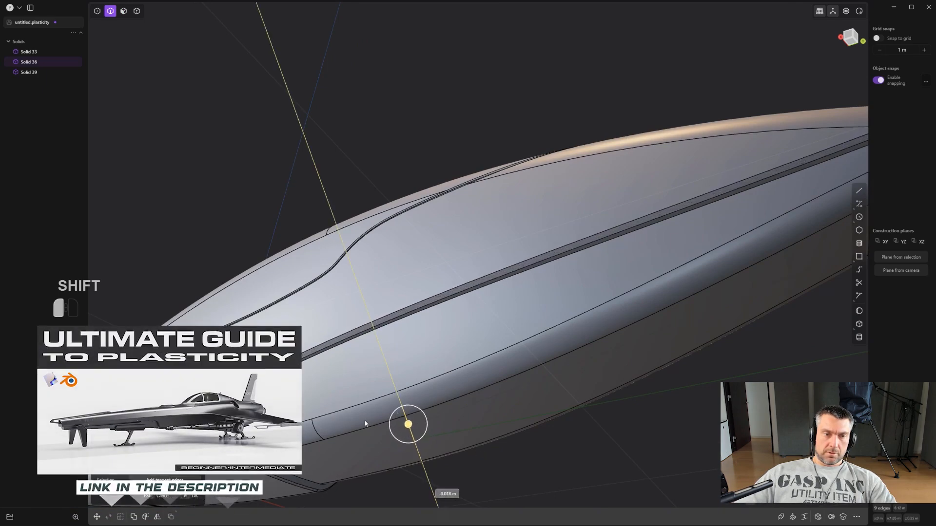
pyautogui.rightClick(366, 421)
# - Apply the Fillet tool to the inset lower section's edge loop along the same seam
pyautogui.scroll(-2, 465, 372)
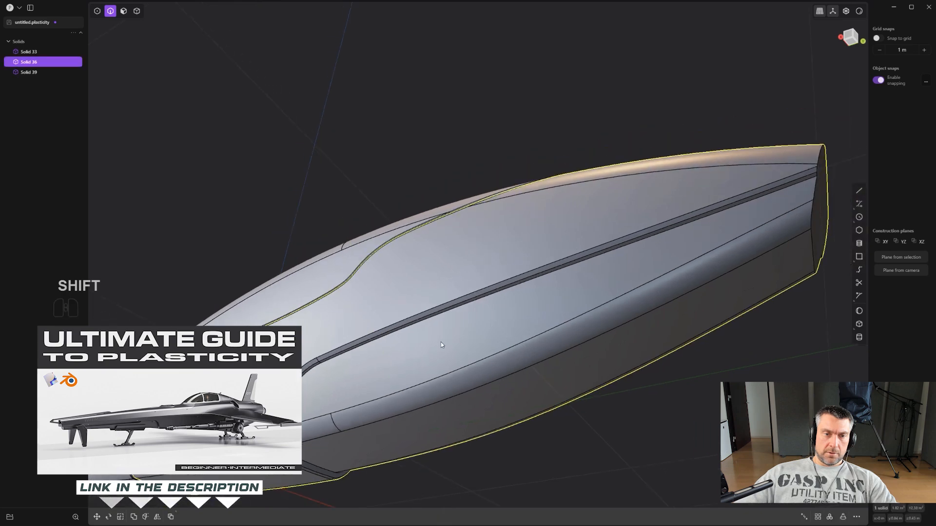
pyautogui.keyDown('alt'); pyautogui.click(438, 316); pyautogui.keyUp('alt')
pyautogui.scroll(5, 441, 321)
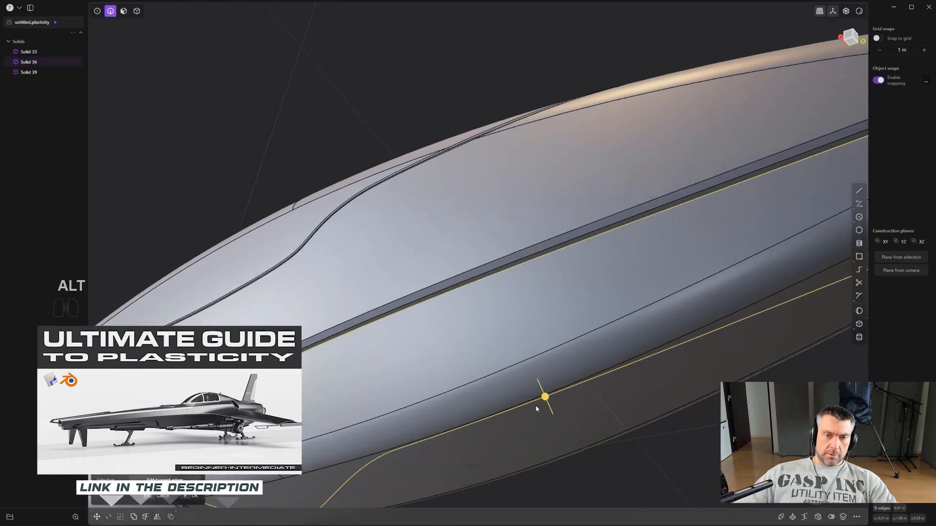
pyautogui.moveTo(542, 403); pyautogui.dragTo(418, 475)
pyautogui.scroll(-4, 536, 364)
pyautogui.keyDown('alt'); pyautogui.moveTo(541, 358); pyautogui.dragTo(605, 402, button='middle'); pyautogui.keyUp('alt')
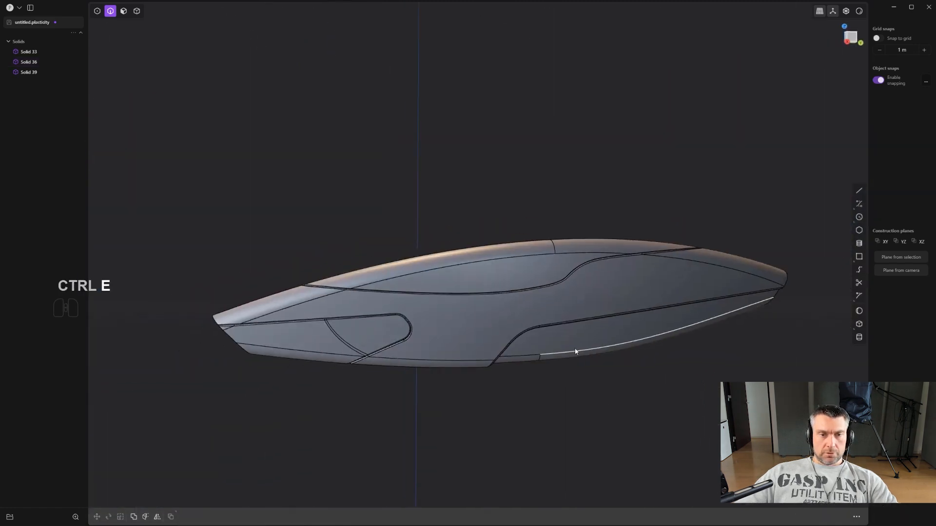
# - Draw a closed five-sided polyline in the Right view, in the empty space beyond the body's pointed end
pyautogui.keyDown('alt'); pyautogui.moveTo(575, 352); pyautogui.dragTo(587, 311, button='middle'); pyautogui.keyUp('alt')
pyautogui.scroll(-2, 645, 327)
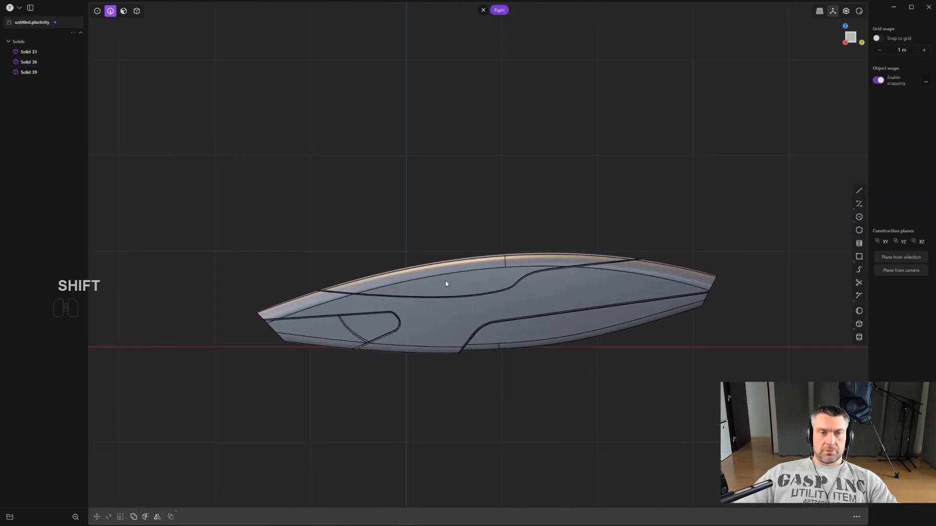
pyautogui.scroll(-1, 287, 298)
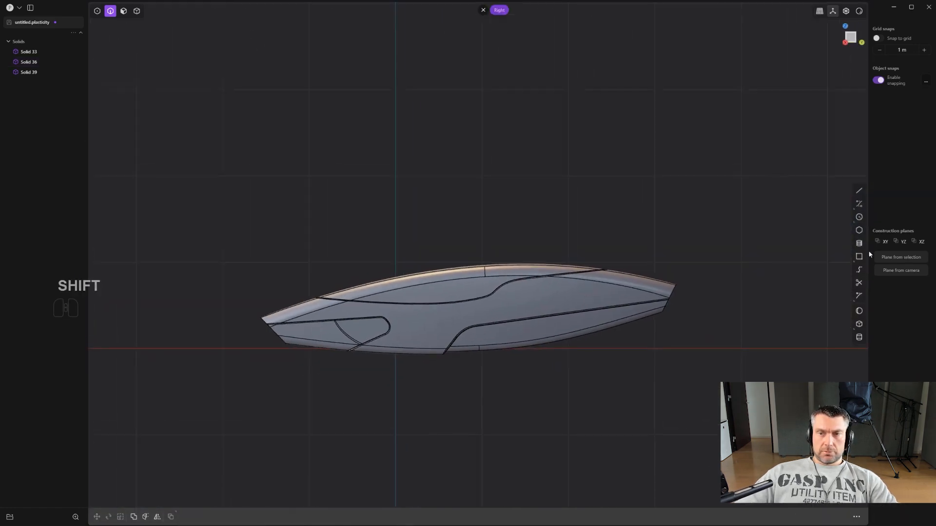
pyautogui.click(860, 191)
pyautogui.keyDown('shift'); pyautogui.moveTo(658, 289); pyautogui.dragTo(495, 301, button='middle'); pyautogui.keyUp('shift')
pyautogui.scroll(-2, 620, 290)
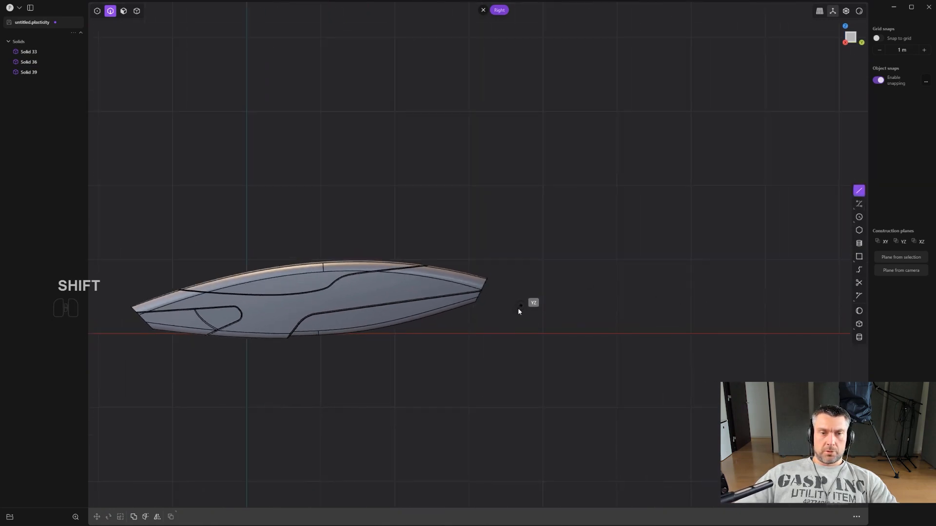
pyautogui.click(558, 274)
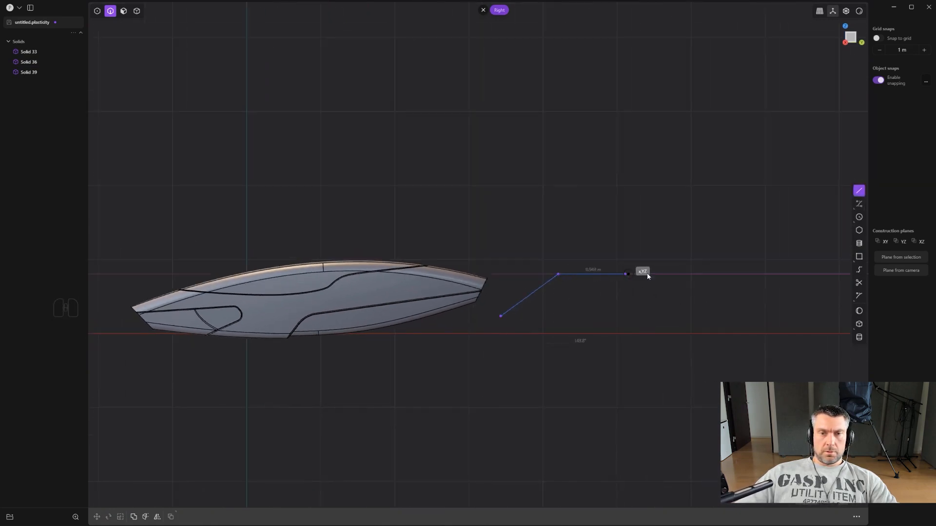
pyautogui.click(669, 274)
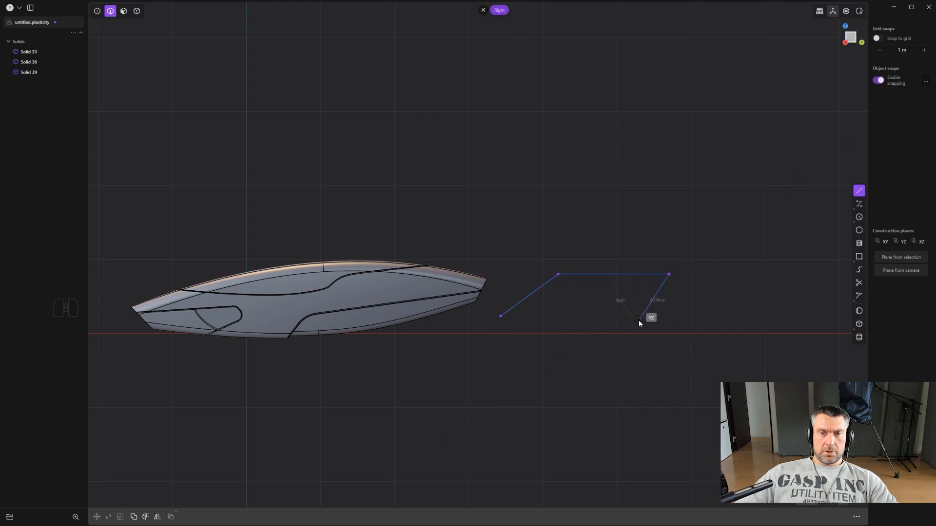
pyautogui.click(639, 321)
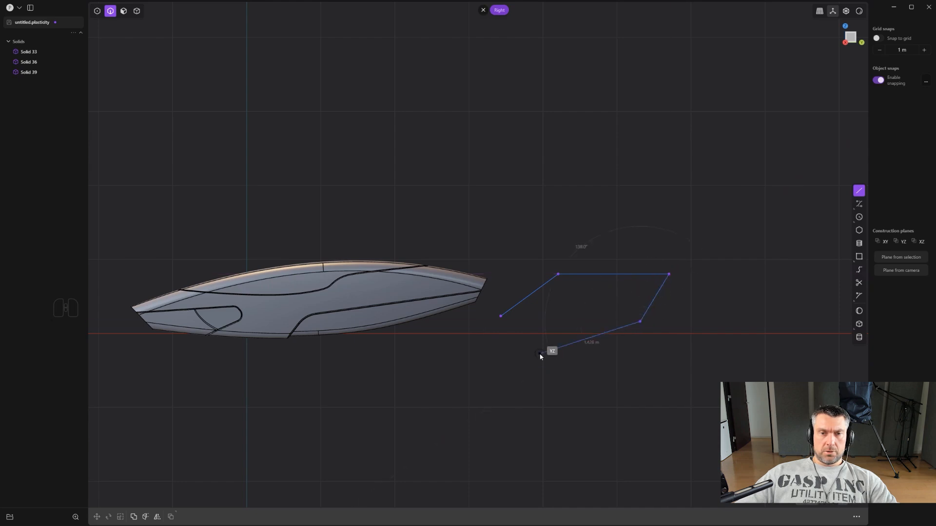
pyautogui.click(500, 319)
pyautogui.scroll(3, 545, 322)
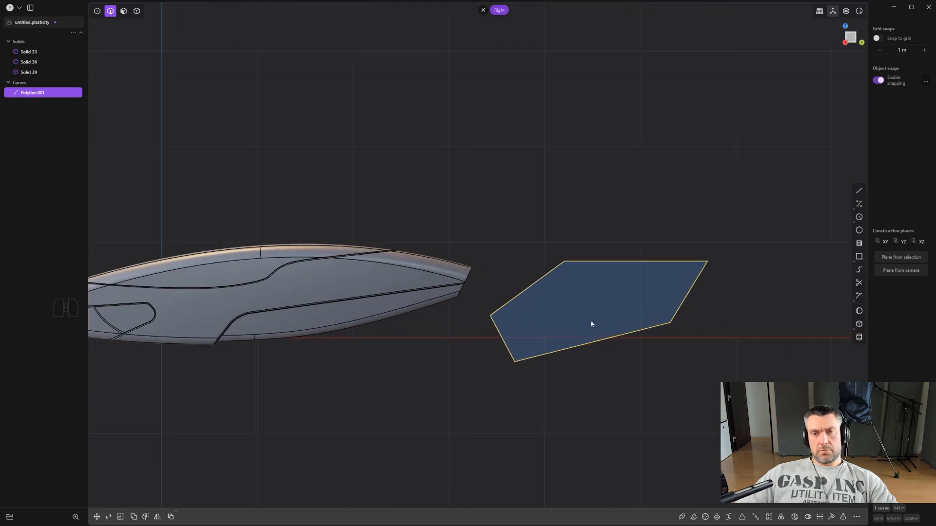
# - Fillet the polyline's two obtuse corners, upper near the body and lower on the far side, by about 0.33 m
pyautogui.keyDown('shift'); pyautogui.moveTo(606, 329); pyautogui.dragTo(534, 322, button='middle'); pyautogui.keyUp('shift')
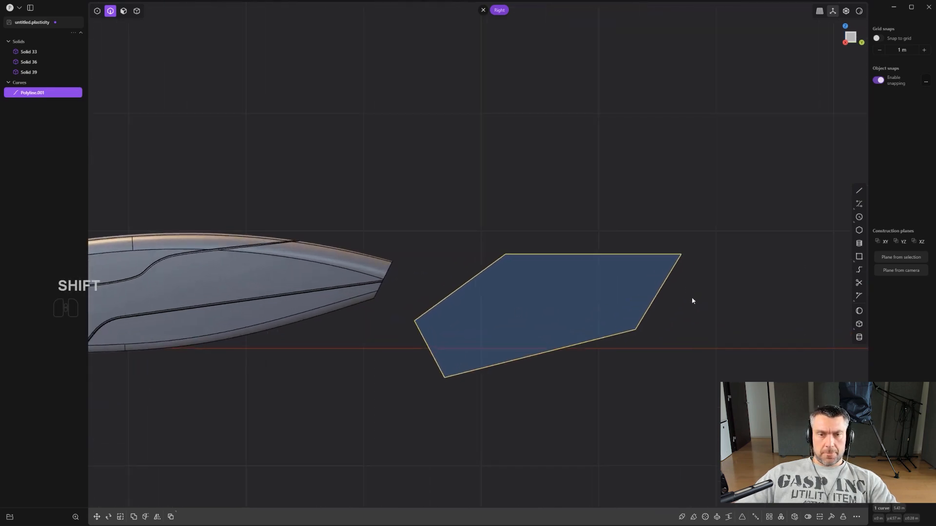
pyautogui.scroll(1, 692, 301)
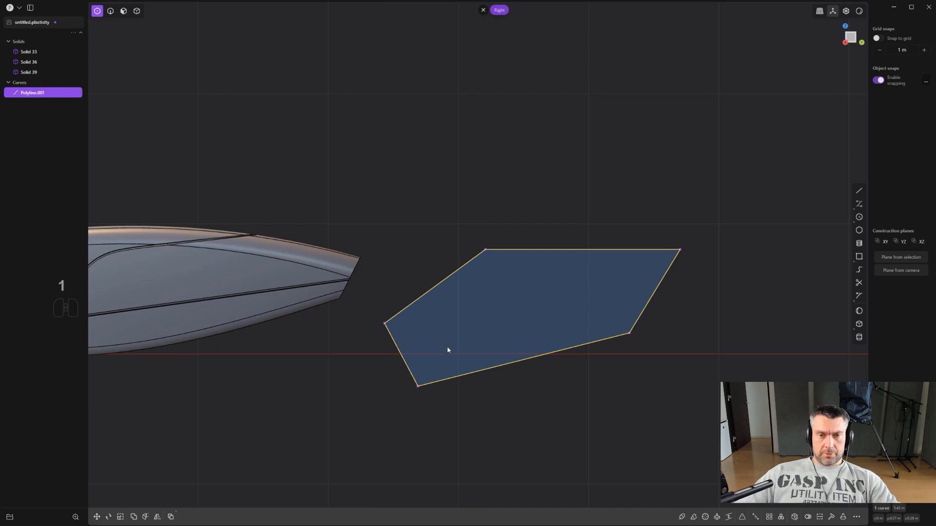
pyautogui.moveTo(447, 219); pyautogui.dragTo(656, 352)
pyautogui.keyDown('shift'); pyautogui.scroll(1, 672, 388); pyautogui.keyUp('shift')
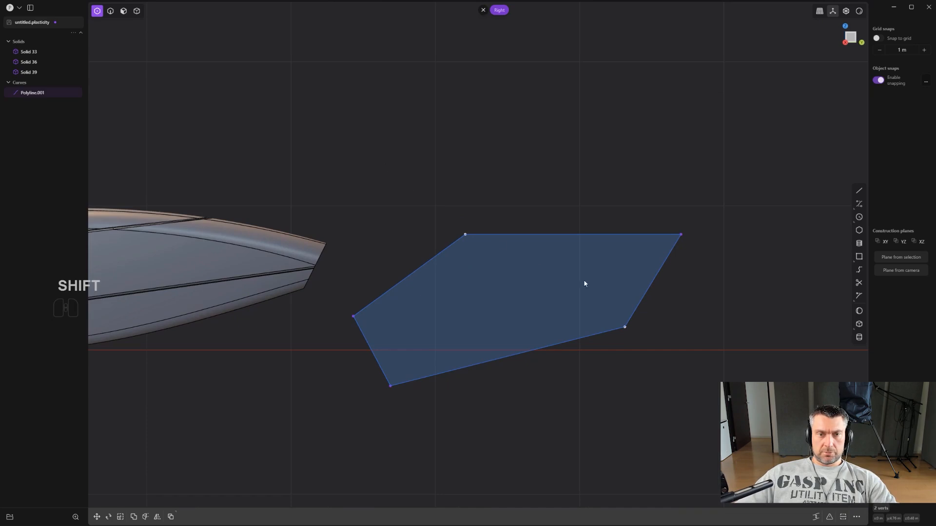
pyautogui.press('b')
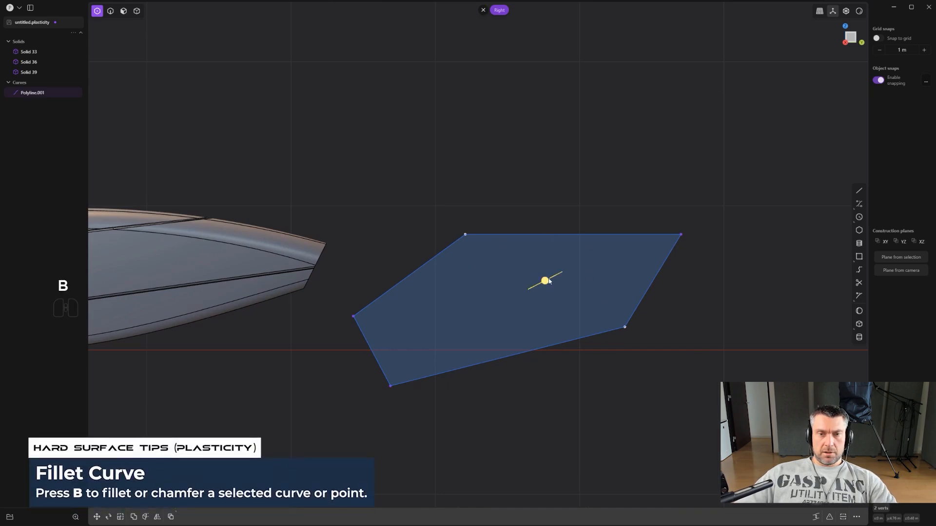
pyautogui.moveTo(548, 281); pyautogui.dragTo(547, 248)
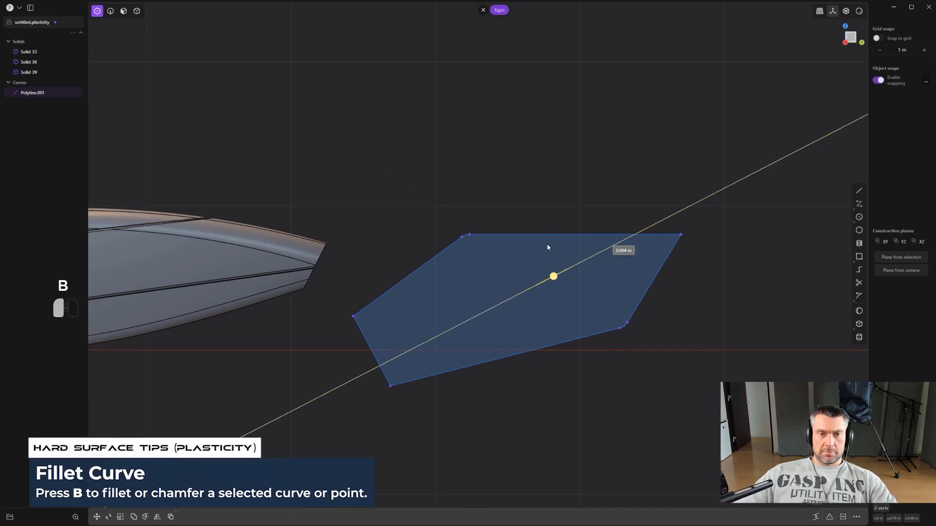
pyautogui.click(559, 198)
# - Fillet the polyline's sharp upper far corner by about 0.115 m and round the two corners nearest the body
pyautogui.press('b')
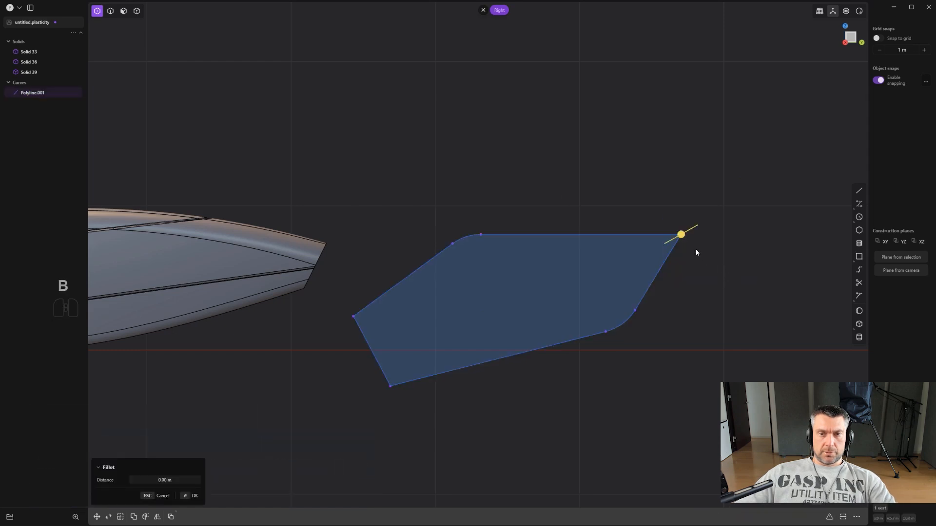
pyautogui.moveTo(695, 252); pyautogui.dragTo(696, 225)
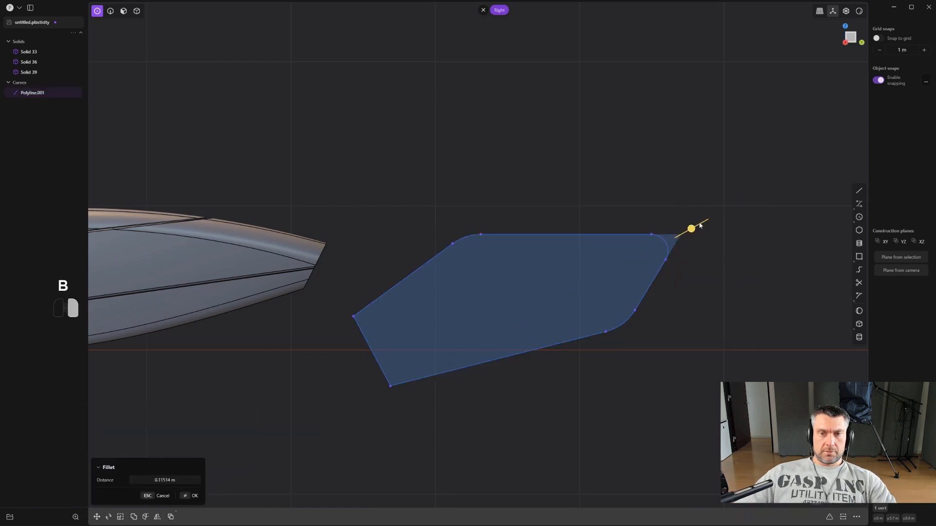
pyautogui.click(482, 332)
pyautogui.moveTo(343, 302); pyautogui.dragTo(453, 458)
pyautogui.scroll(1, 464, 391)
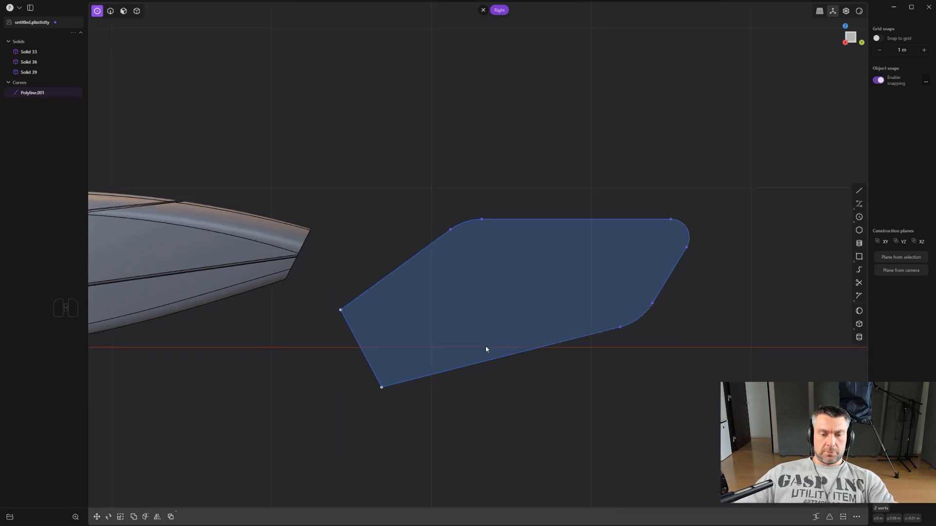
pyautogui.press('b')
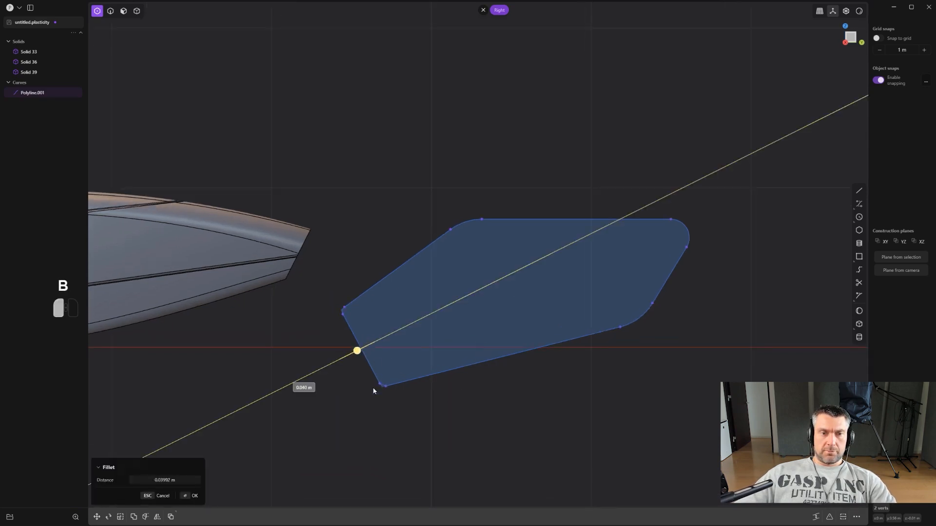
pyautogui.click(366, 408)
pyautogui.scroll(-3, 417, 397)
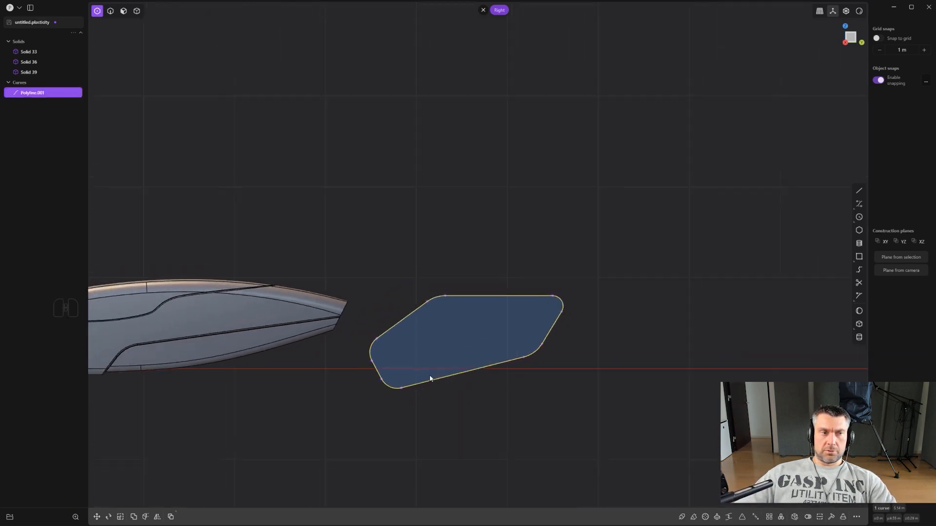
# - Move the rounded polyline profile about 2.21 m sideways along X
pyautogui.moveTo(429, 378); pyautogui.dragTo(574, 375, button='middle')
pyautogui.press('g')
pyautogui.moveTo(554, 347); pyautogui.dragTo(687, 385)
pyautogui.rightClick(679, 380)
# - Move the polyline profile in the Right view so it overlaps the body's inset lower section
pyautogui.scroll(-3, 677, 379)
pyautogui.keyDown('shift'); pyautogui.moveTo(677, 379); pyautogui.dragTo(619, 312, button='middle'); pyautogui.keyUp('shift')
pyautogui.moveTo(619, 312)
pyautogui.mouseDown(button='middle')
pyautogui.moveTo(570, 306)
pyautogui.moveTo(641, 340)
pyautogui.moveTo(570, 328)
pyautogui.moveTo(590, 320)
pyautogui.moveTo(624, 327)
pyautogui.mouseUp(button='middle')
pyautogui.press('2')
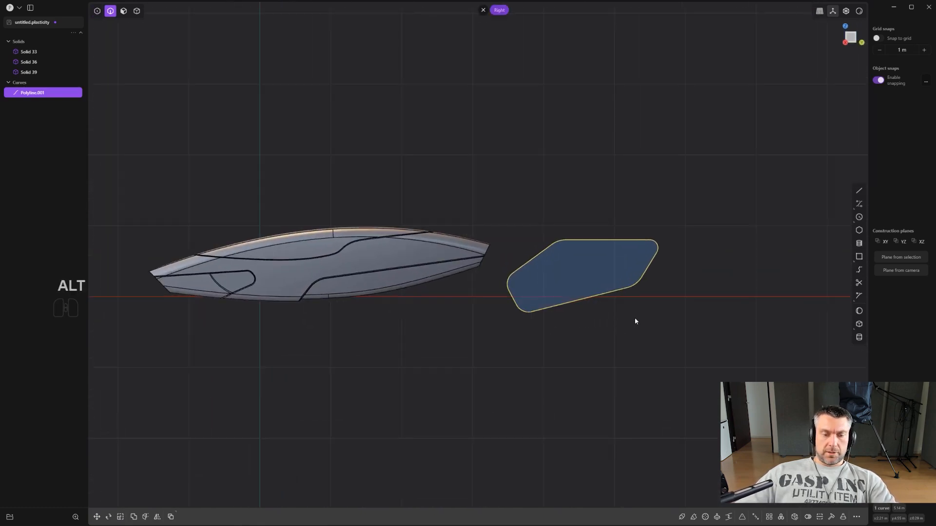
pyautogui.press('g')
pyautogui.scroll(2, 507, 307)
pyautogui.keyDown('shift'); pyautogui.moveTo(509, 304); pyautogui.dragTo(576, 313, button='middle'); pyautogui.keyUp('shift')
pyautogui.rightClick(576, 313)
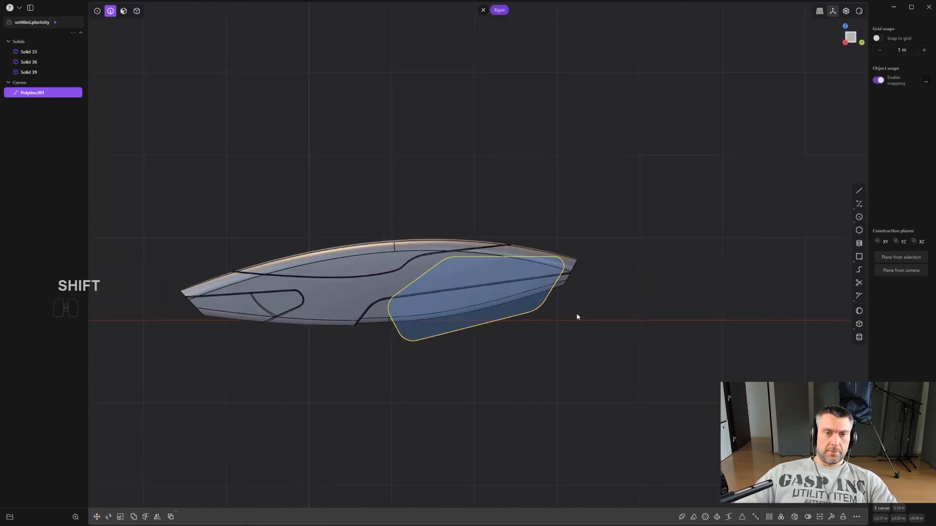
# - Scale down the polyline profile and adjust its position and size over the inset lower section in the Right view
pyautogui.scroll(2, 576, 312)
pyautogui.press('s')
pyautogui.press('s')
pyautogui.click(618, 306)
pyautogui.press('g')
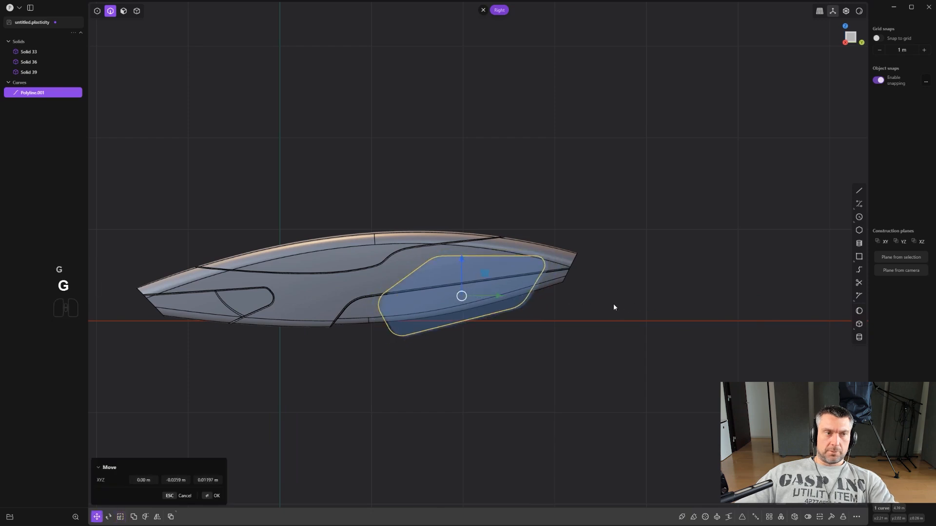
pyautogui.click(601, 314)
pyautogui.moveTo(601, 314); pyautogui.dragTo(498, 310, button='middle')
pyautogui.press('s')
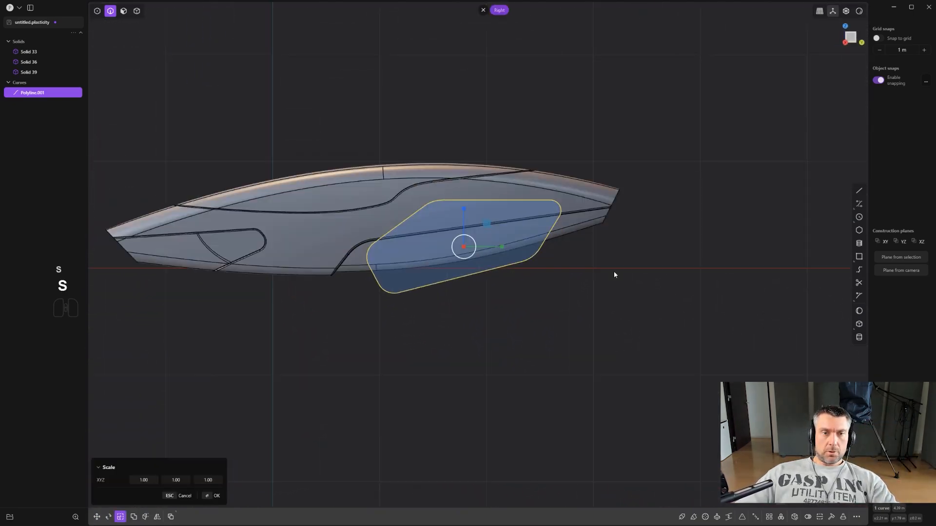
pyautogui.click(619, 273)
# - Duplicate the polyline profile about 0.26 m outward along X and scale the copy down uniformly
pyautogui.keyDown('alt'); pyautogui.moveTo(564, 268); pyautogui.dragTo(553, 307, button='middle'); pyautogui.keyUp('alt')
pyautogui.hotkey('shift', 'd')
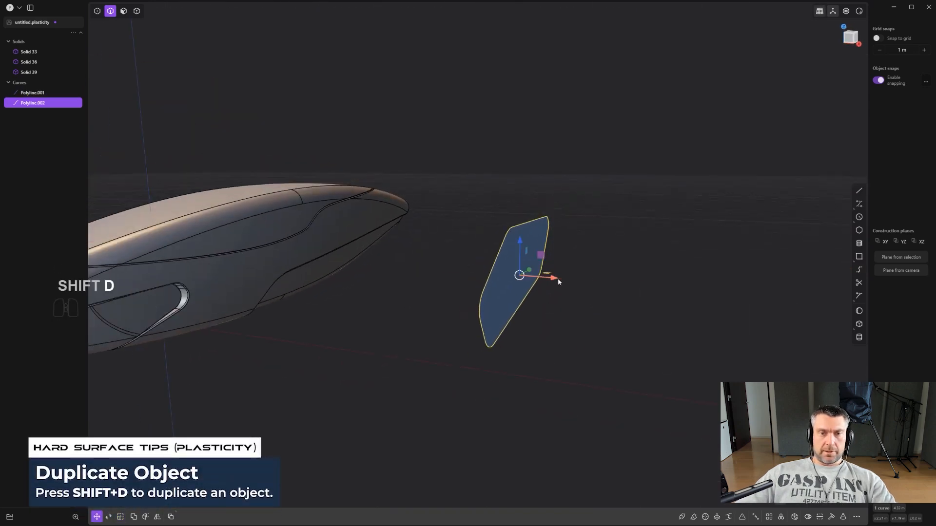
pyautogui.click(585, 282)
pyautogui.press('s')
pyautogui.press('s')
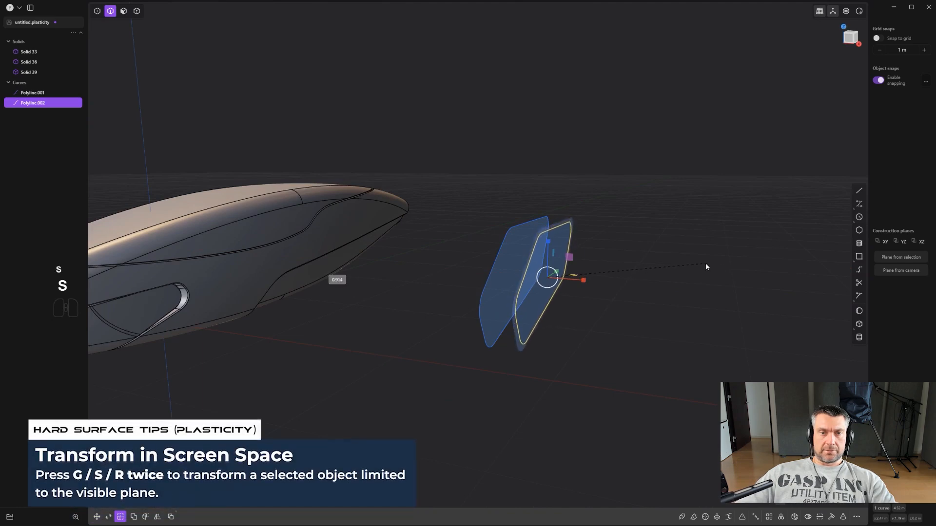
pyautogui.keyDown('alt'); pyautogui.moveTo(682, 266); pyautogui.dragTo(541, 253, button='middle'); pyautogui.keyUp('alt')
pyautogui.click(646, 266)
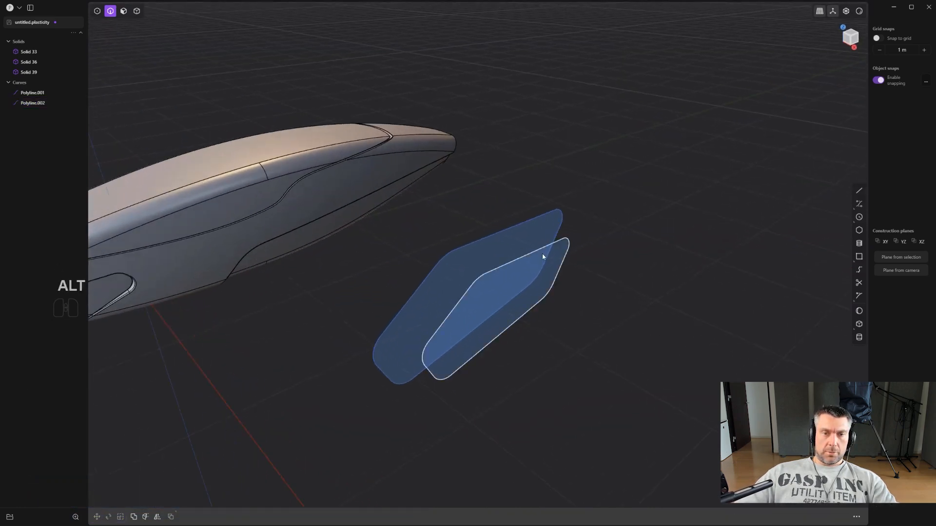
# - Loft a surface between the large polyline profile and its smaller copy
pyautogui.keyDown('shift'); pyautogui.click(536, 239); pyautogui.keyUp('shift')
pyautogui.scroll(2, 567, 251)
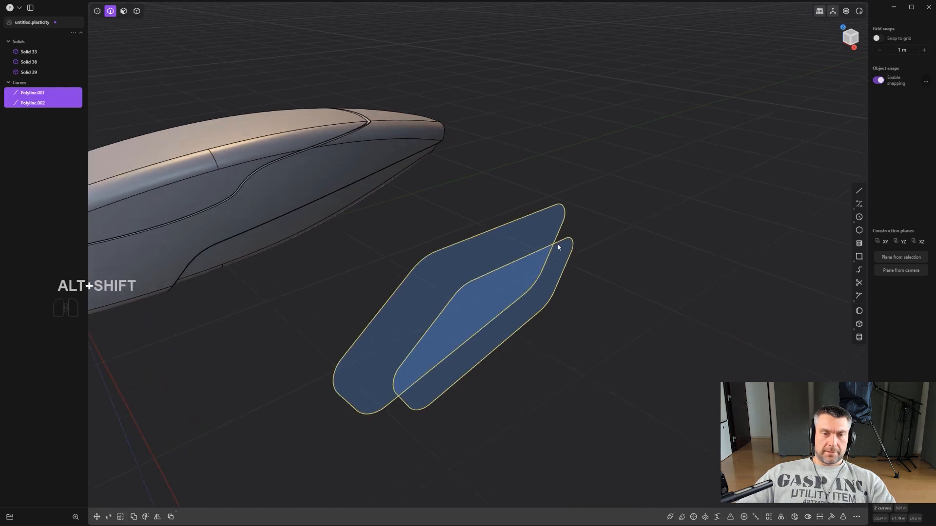
pyautogui.scroll(2, 560, 253)
pyautogui.press('l')
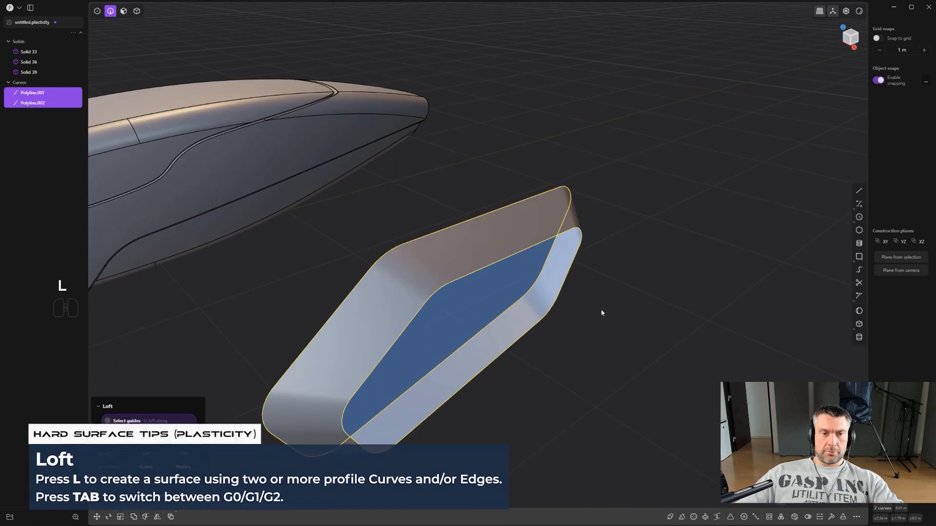
pyautogui.press('Return')
pyautogui.moveTo(624, 329); pyautogui.dragTo(639, 329, button='middle')
# - Patch the open ends of the lofted sheet to turn it into a closed solid
pyautogui.press('4')
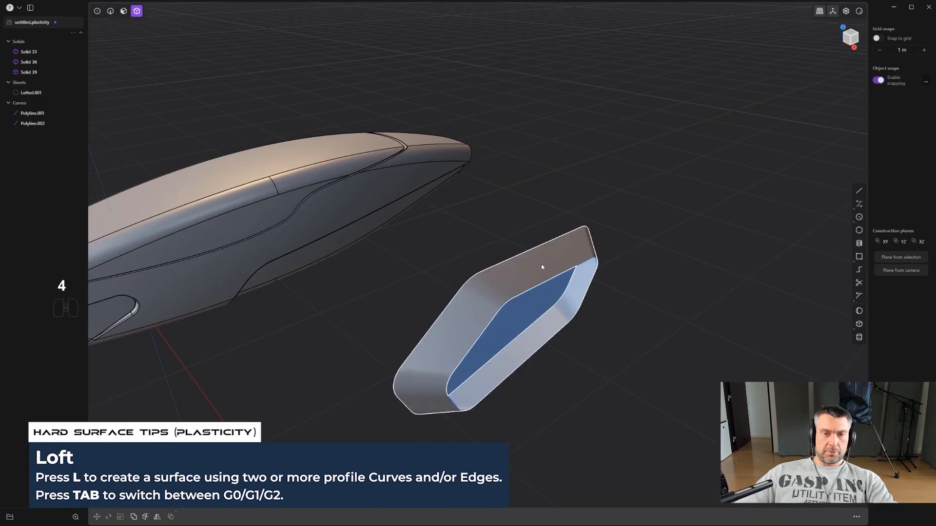
pyautogui.click(535, 266)
pyautogui.scroll(2, 537, 271)
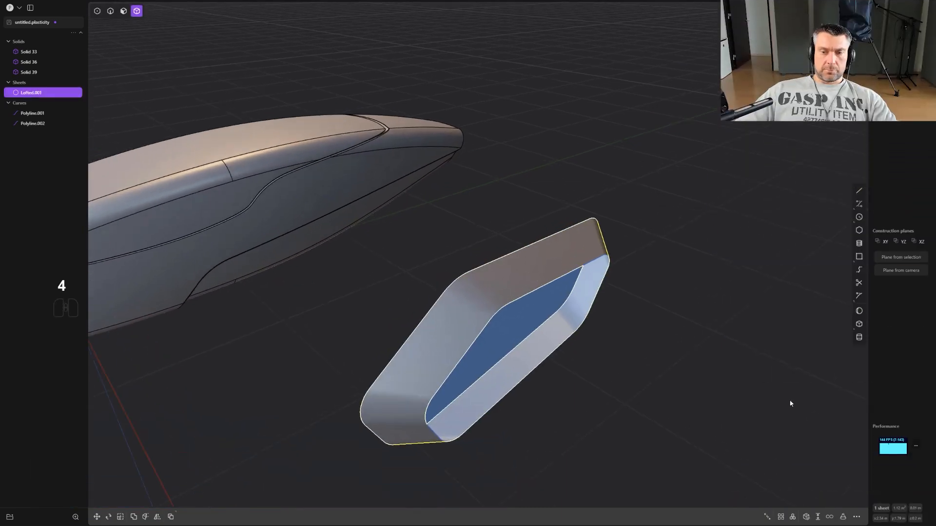
pyautogui.click(805, 519)
pyautogui.moveTo(617, 402); pyautogui.dragTo(595, 390, button='middle')
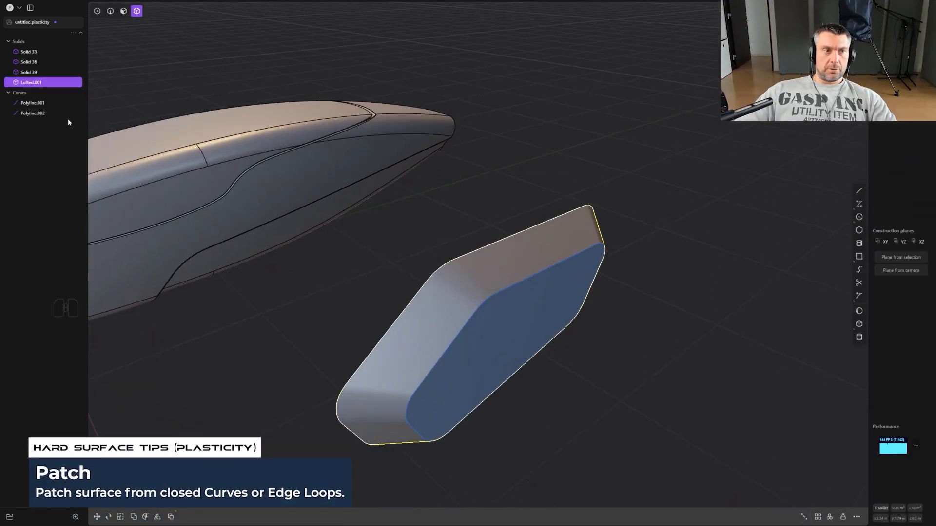
# - Delete the two polyline profile curves used for the loft
pyautogui.click(35, 114)
pyautogui.keyDown('shift'); pyautogui.click(35, 104); pyautogui.keyUp('shift')
pyautogui.press('x')
# - Bevel both perimeter edge loops of the lofted side piece with the Fillet command
pyautogui.moveTo(550, 282); pyautogui.dragTo(614, 260, button='middle')
pyautogui.press('2')
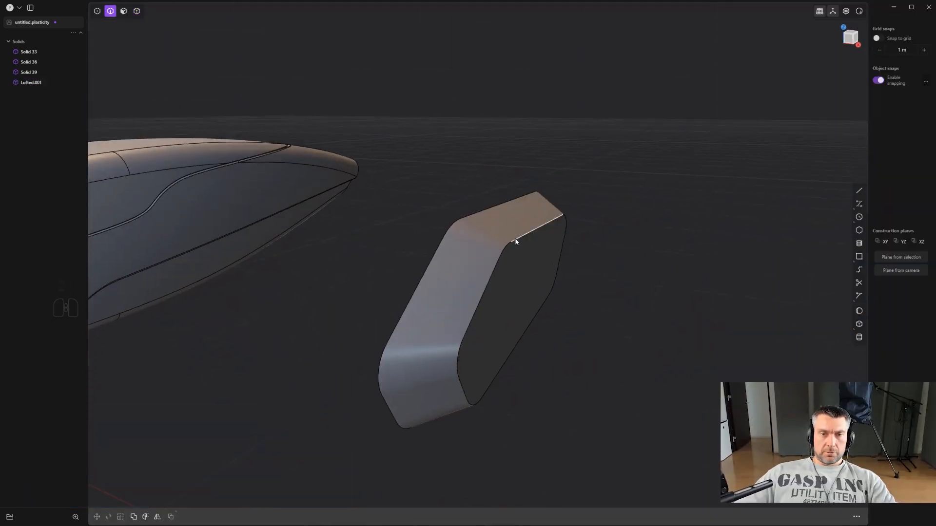
pyautogui.keyDown('alt'); pyautogui.click(520, 241); pyautogui.keyUp('alt')
pyautogui.keyDown('alt'); pyautogui.keyDown('shift'); pyautogui.click(443, 239); pyautogui.keyUp('shift'); pyautogui.keyUp('alt')
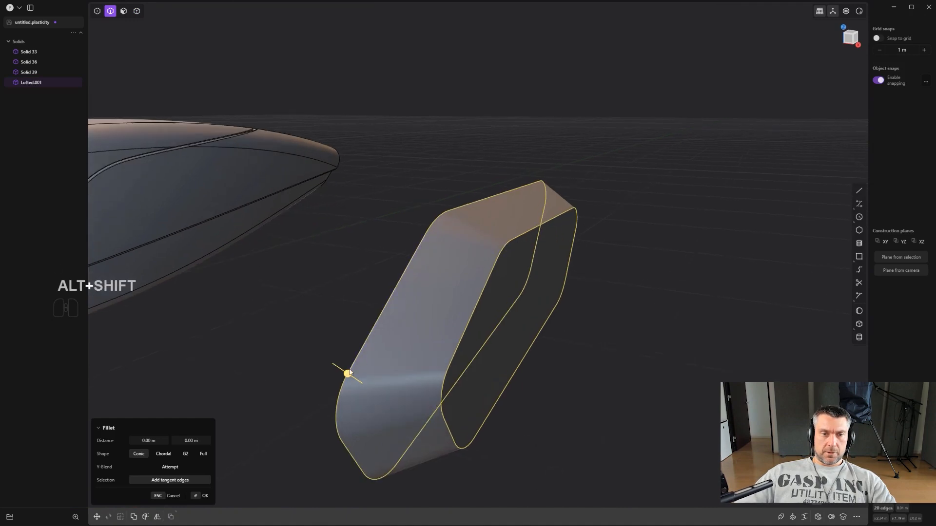
pyautogui.keyDown('shift'); pyautogui.moveTo(346, 371); pyautogui.dragTo(227, 330); pyautogui.keyUp('shift')
pyautogui.keyDown('alt'); pyautogui.moveTo(317, 319); pyautogui.dragTo(526, 279, button='middle'); pyautogui.keyUp('alt')
pyautogui.scroll(-2, 528, 280)
pyautogui.rightClick(539, 313)
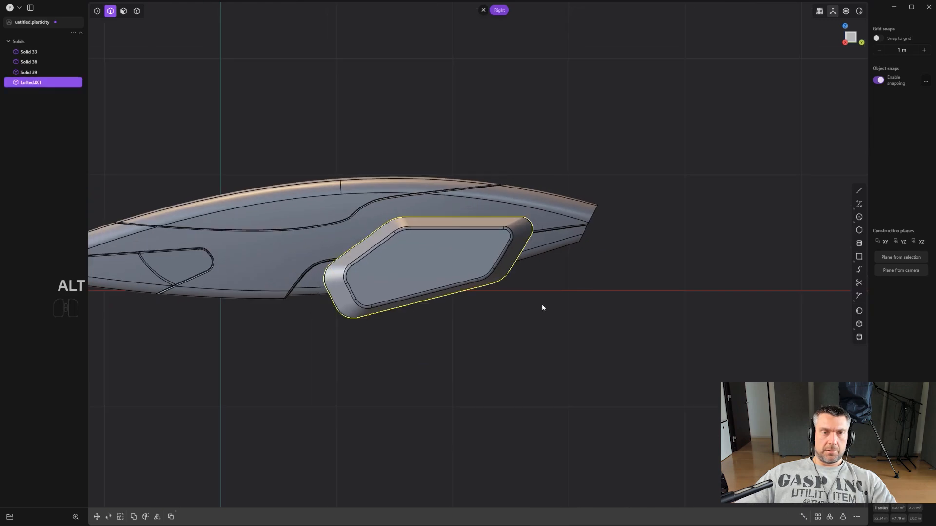
# - Move the side piece inward along X so it sits closer to the body's flank
pyautogui.scroll(-3, 540, 308)
pyautogui.scroll(2, 575, 317)
pyautogui.keyDown('shift'); pyautogui.moveTo(533, 315); pyautogui.dragTo(598, 368, button='middle'); pyautogui.keyUp('shift')
pyautogui.press('g')
pyautogui.moveTo(572, 325); pyautogui.dragTo(412, 320)
pyautogui.keyDown('alt'); pyautogui.moveTo(482, 307); pyautogui.dragTo(430, 304, button='middle'); pyautogui.keyUp('alt')
pyautogui.scroll(-2, 432, 305)
pyautogui.rightClick(626, 374)
pyautogui.scroll(2, 604, 365)
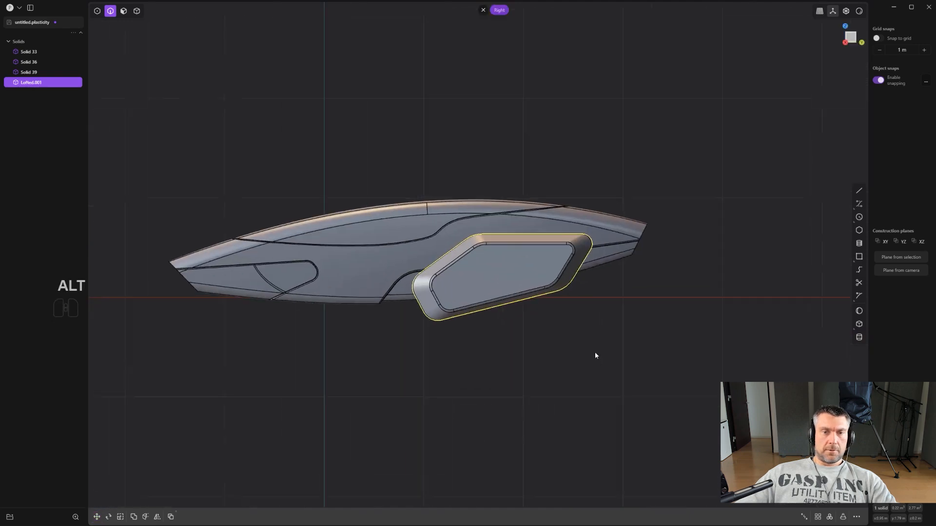
# - Raise the side piece about 0.05 m in the Right view and rotate it about 8° around X
pyautogui.keyDown('shift'); pyautogui.moveTo(484, 333); pyautogui.dragTo(519, 351, button='middle'); pyautogui.keyUp('shift')
pyautogui.scroll(-1, 518, 357)
pyautogui.scroll(1, 543, 357)
pyautogui.scroll(1, 565, 350)
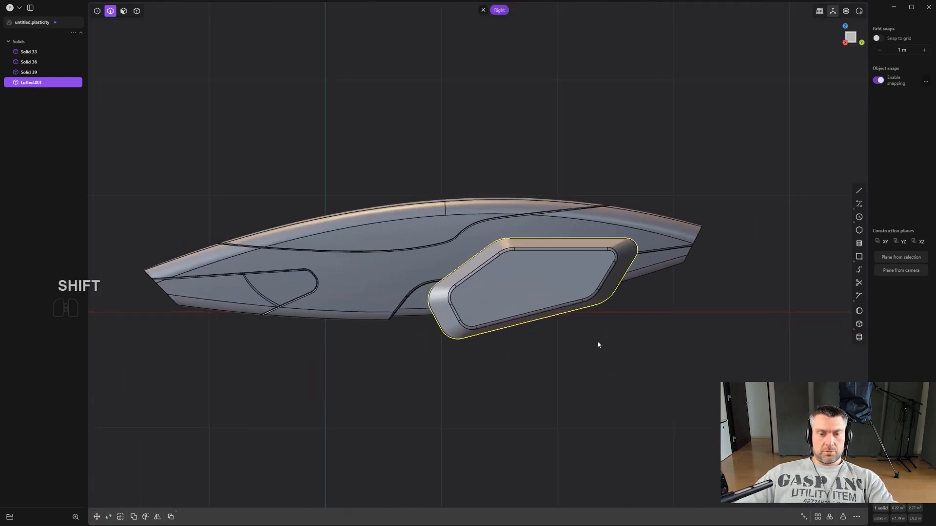
pyautogui.press('g')
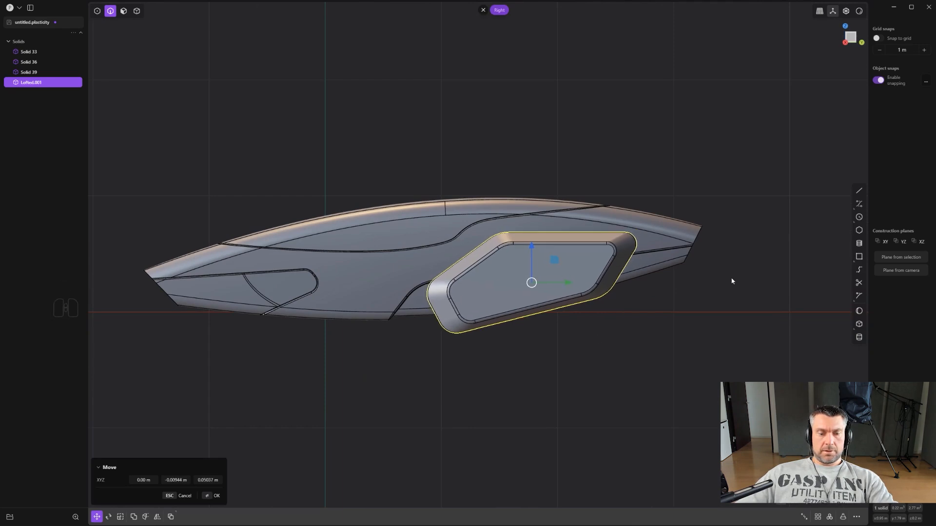
pyautogui.press('r')
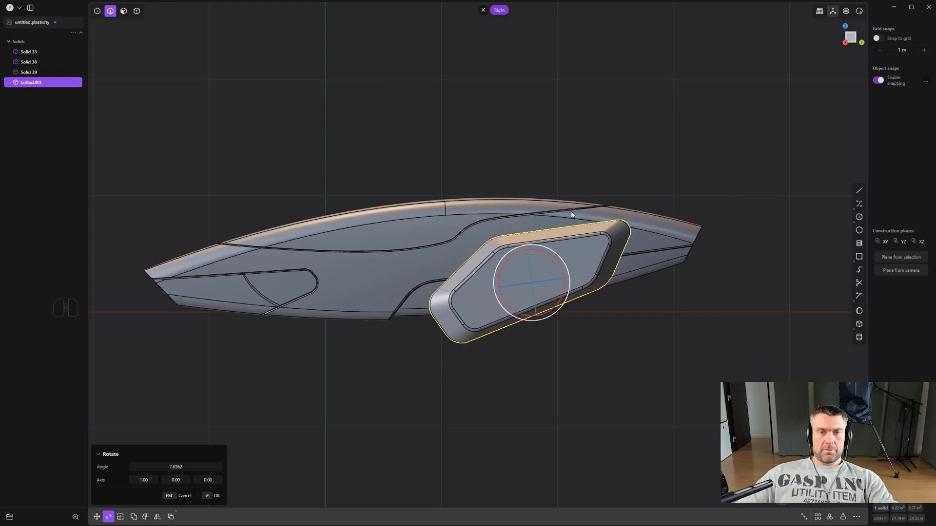
pyautogui.rightClick(687, 359)
pyautogui.click(676, 347)
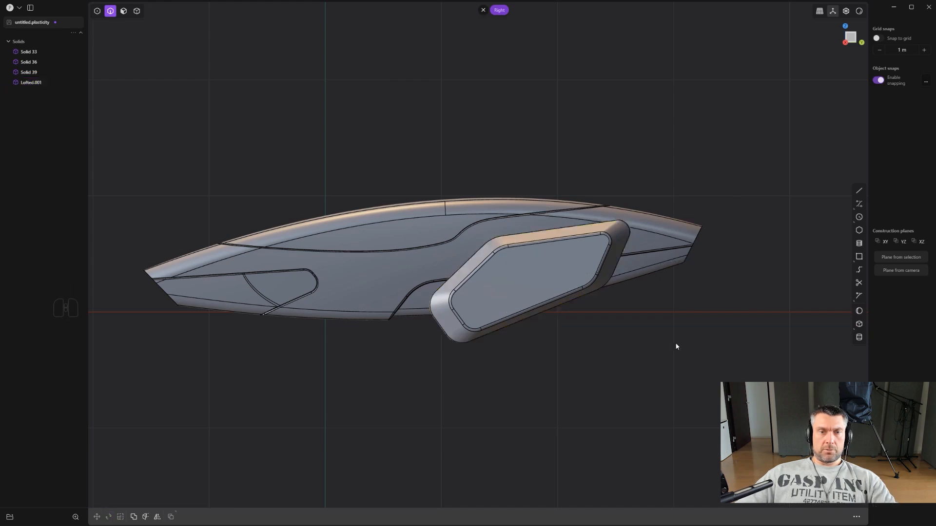
# - Tilt the side piece about 7° in the Front view so its top leans toward the body
pyautogui.scroll(-4, 655, 345)
pyautogui.moveTo(592, 369); pyautogui.dragTo(675, 351, button='middle')
pyautogui.keyDown('shift'); pyautogui.moveTo(480, 344); pyautogui.dragTo(534, 293, button='middle'); pyautogui.keyUp('shift')
pyautogui.press('KP_5')
pyautogui.click(520, 284)
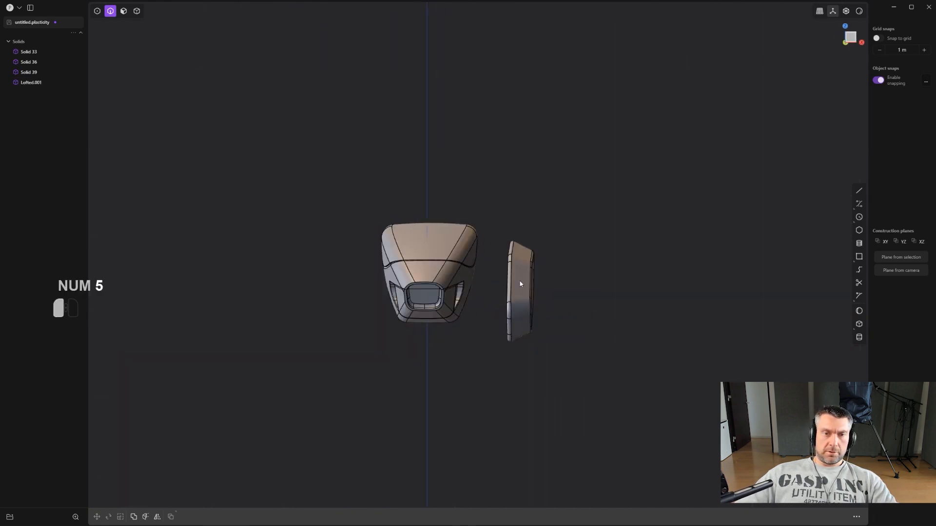
pyautogui.scroll(2, 530, 287)
pyautogui.click(533, 299)
pyautogui.scroll(1, 595, 304)
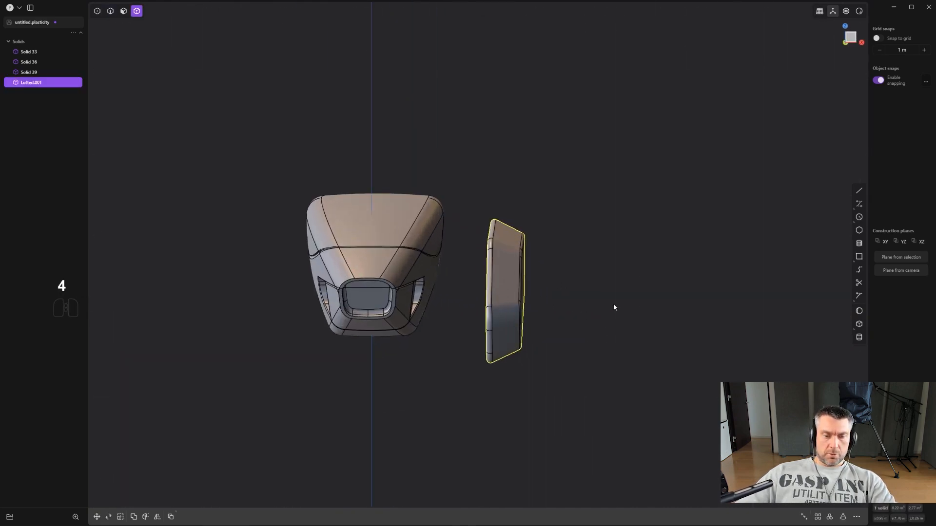
pyautogui.press('r')
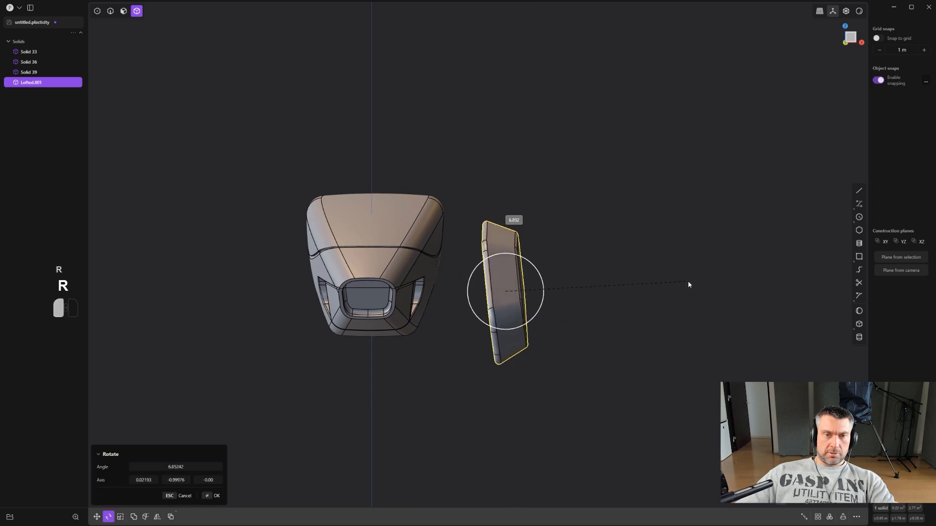
# - Mirror the tilted side piece across the body's centre plane along X
pyautogui.scroll(-1, 688, 280)
pyautogui.hotkey('alt', 'x')
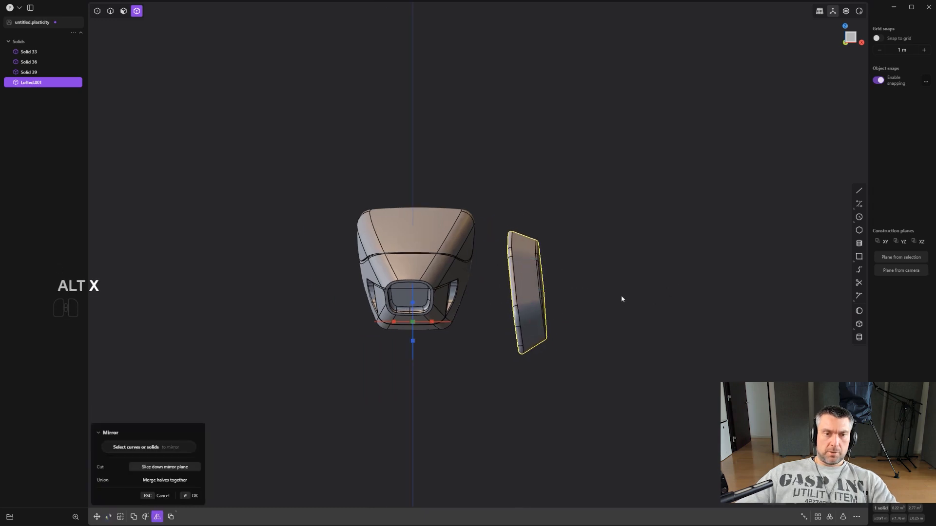
pyautogui.click(437, 322)
pyautogui.rightClick(726, 224)
pyautogui.click(727, 224)
pyautogui.scroll(-1, 716, 228)
pyautogui.moveTo(631, 264); pyautogui.dragTo(493, 276, button='middle')
pyautogui.scroll(2, 633, 286)
pyautogui.scroll(3, 464, 250)
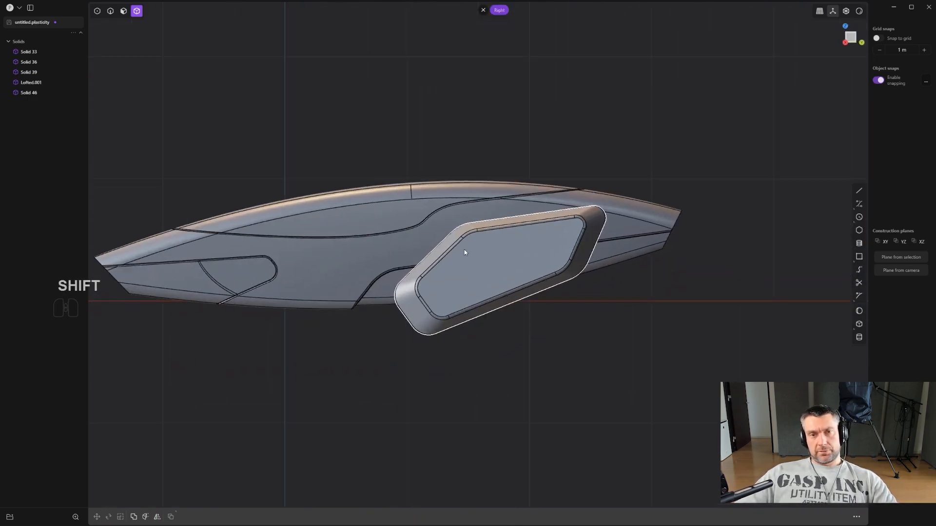
pyautogui.keyDown('shift'); pyautogui.moveTo(520, 234); pyautogui.dragTo(507, 238, button='middle'); pyautogui.keyUp('shift')
pyautogui.scroll(2, 502, 238)
pyautogui.scroll(1, 507, 241)
pyautogui.keyDown('shift'); pyautogui.moveTo(460, 214); pyautogui.dragTo(566, 247, button='middle'); pyautogui.keyUp('shift')
pyautogui.click(503, 244)
pyautogui.scroll(1, 562, 183)
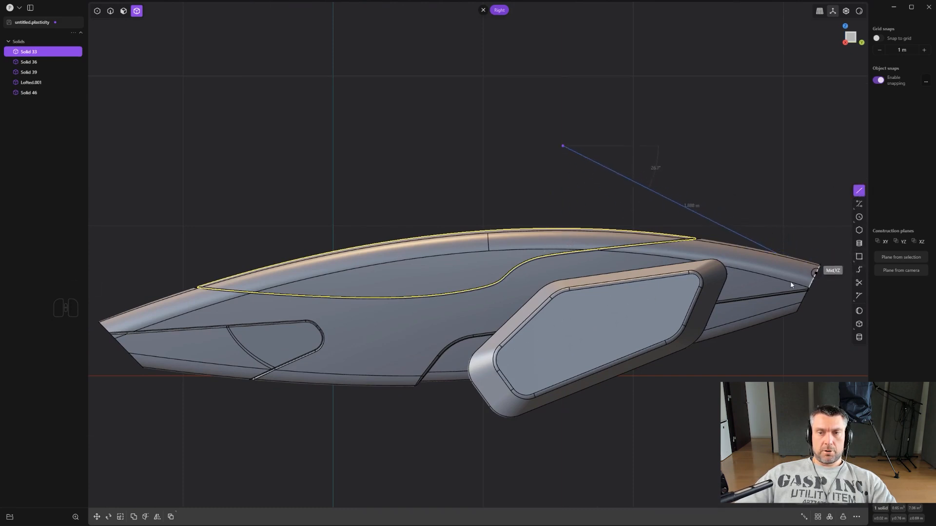
pyautogui.hotkey('ctrl', 'z')
pyautogui.scroll(-4, 678, 146)
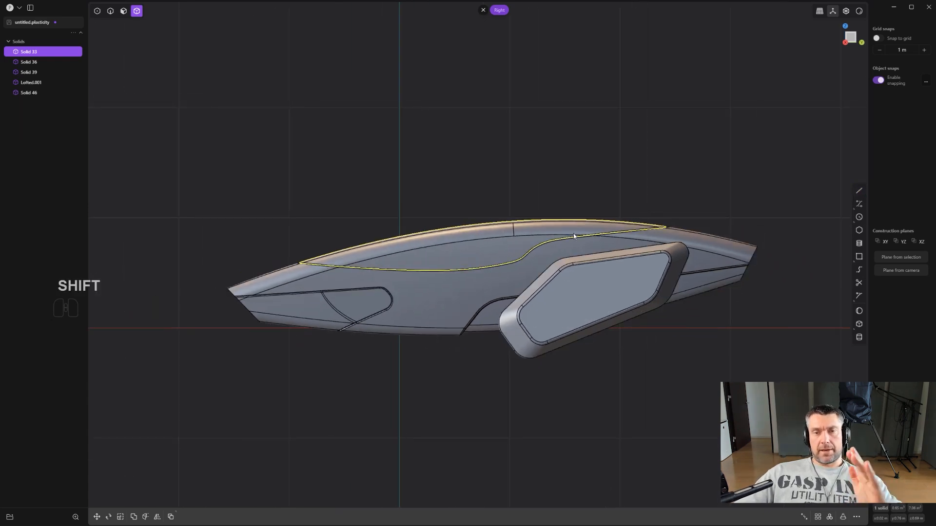
# - Draw a slanted line across the upper panel in the Right view, parallel to the body's rear end edge
pyautogui.scroll(1, 590, 187)
pyautogui.scroll(1, 589, 187)
pyautogui.keyDown('shift'); pyautogui.moveTo(608, 183); pyautogui.dragTo(555, 148, button='middle'); pyautogui.keyUp('shift')
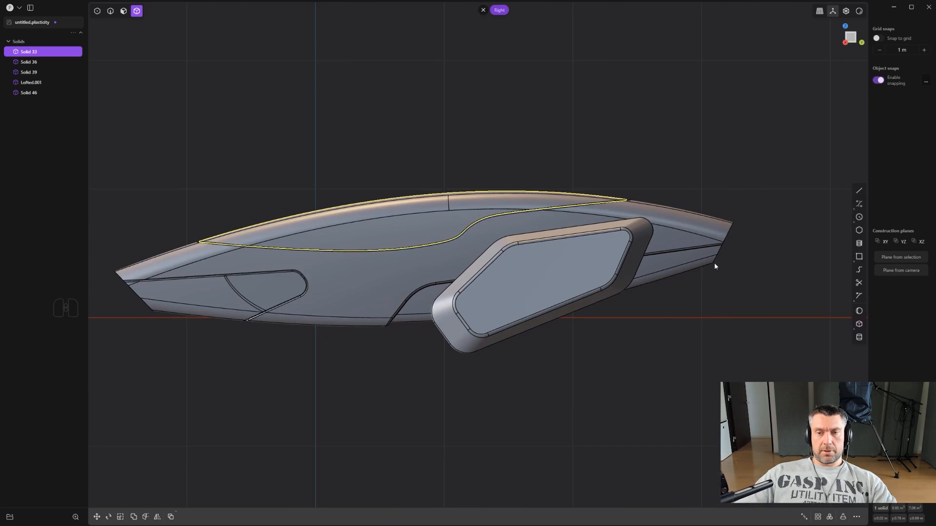
pyautogui.scroll(1, 717, 253)
pyautogui.keyDown('shift'); pyautogui.moveTo(721, 229); pyautogui.dragTo(722, 236, button='middle'); pyautogui.keyUp('shift')
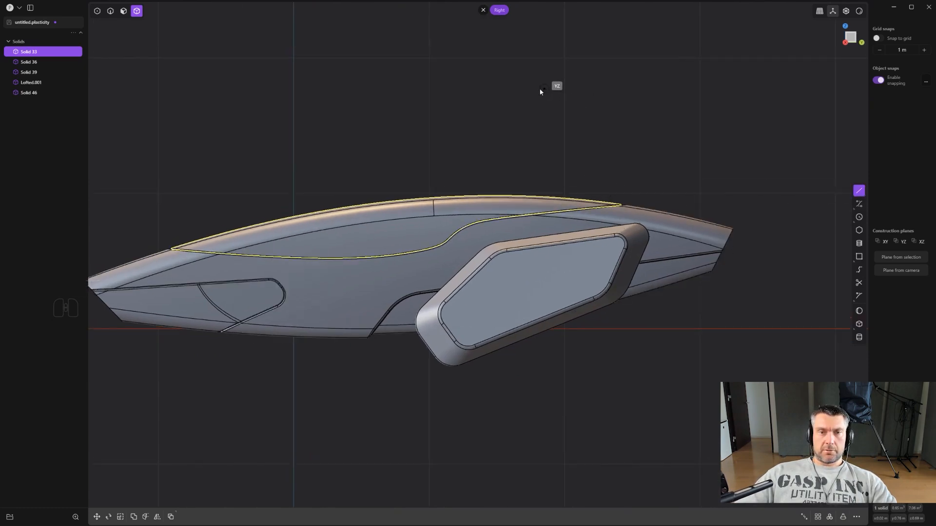
pyautogui.press('shift')
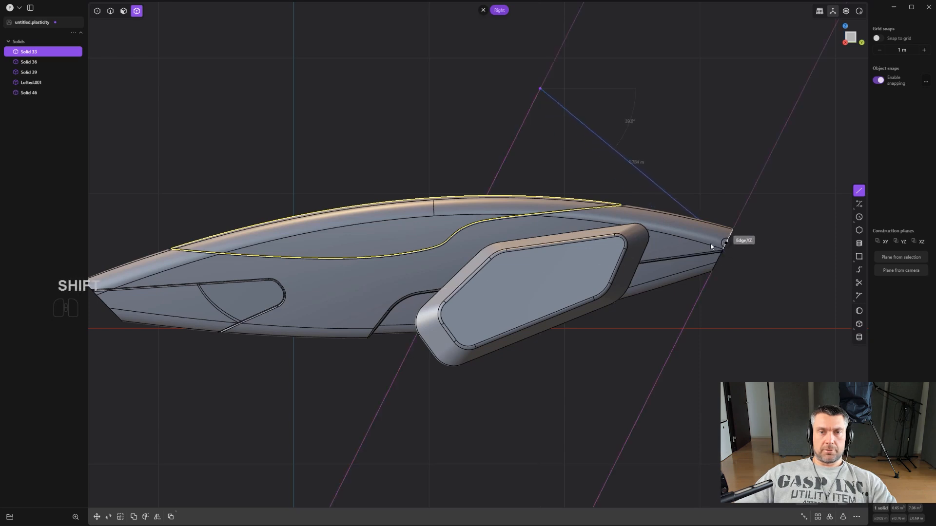
pyautogui.keyDown('shift'); pyautogui.click(370, 429); pyautogui.keyUp('shift')
pyautogui.rightClick(371, 428)
pyautogui.scroll(3, 400, 416)
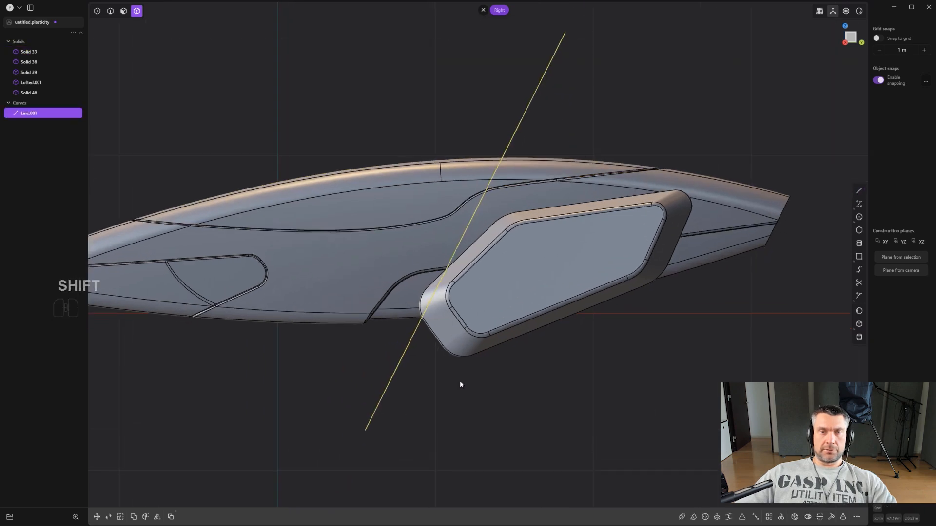
# - Shift the slanted line about 0.04 m along Y and slightly down to position the panel cut
pyautogui.scroll(-3, 487, 375)
pyautogui.press('g')
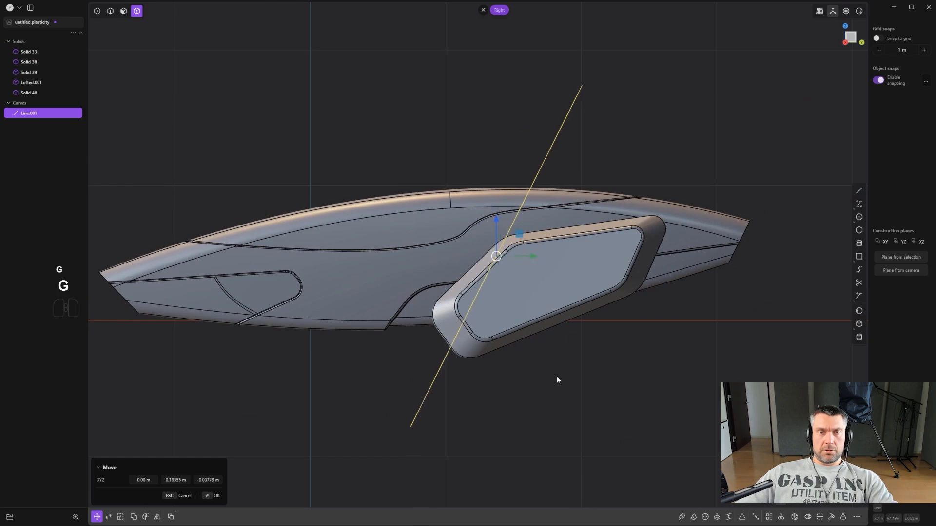
pyautogui.press('g')
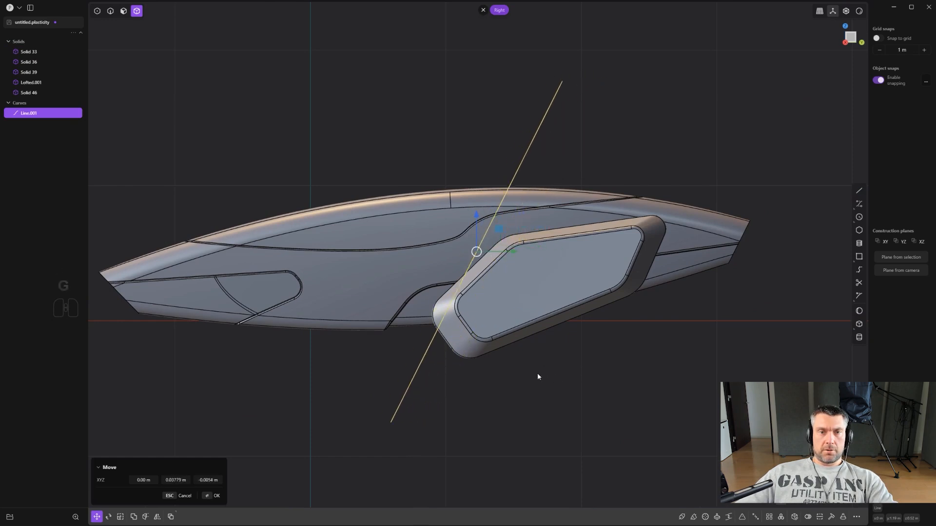
pyautogui.click(540, 377)
# - Cut the upper panel solid with the slanted line and delete the line
pyautogui.scroll(3, 500, 183)
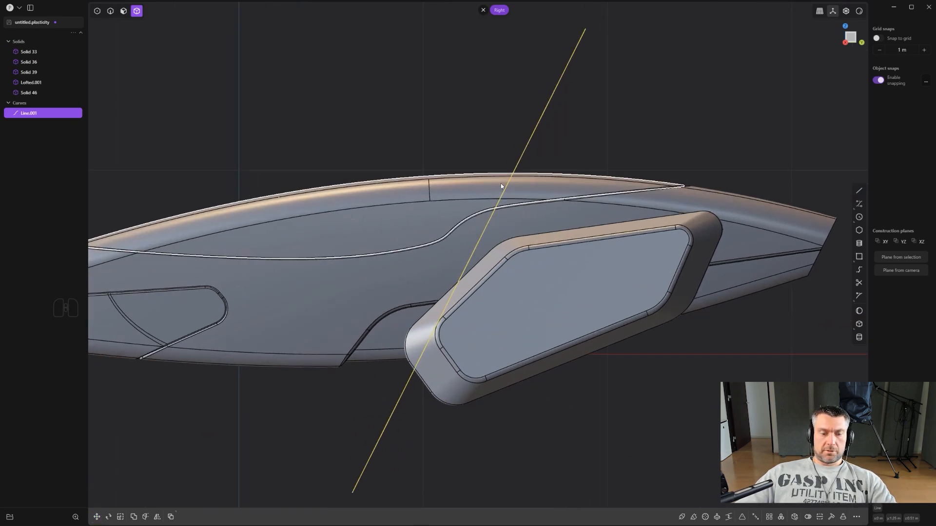
pyautogui.press('c')
pyautogui.click(550, 189)
pyautogui.press('2')
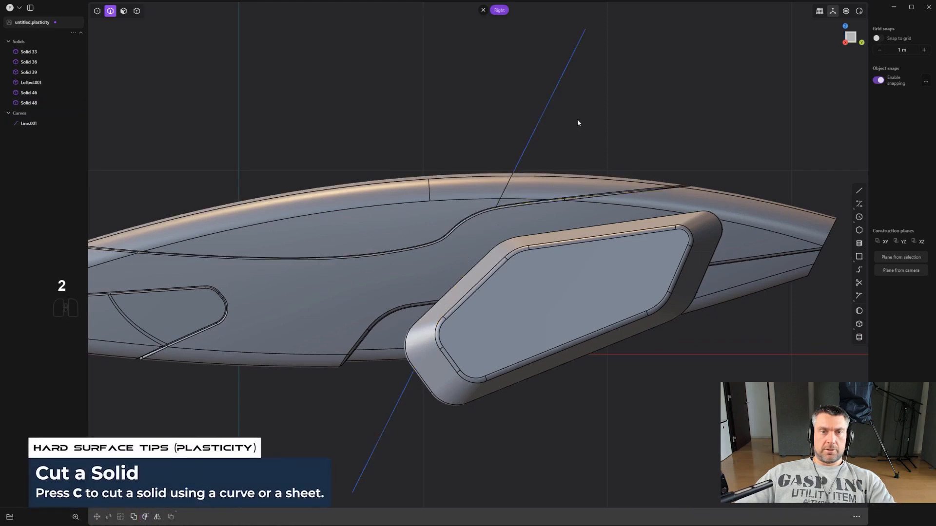
pyautogui.click(547, 106)
pyautogui.press('x')
# - Chamfer the cut edge loop on the front part of the upper panel with the Fillet command
pyautogui.scroll(2, 536, 108)
pyautogui.moveTo(526, 109); pyautogui.dragTo(691, 342, button='middle')
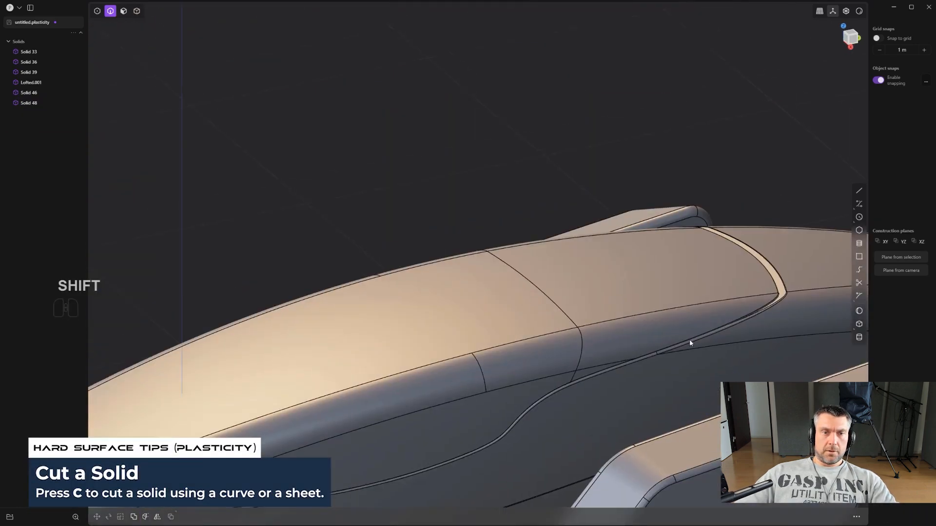
pyautogui.scroll(1, 690, 342)
pyautogui.press('2')
pyautogui.keyDown('alt'); pyautogui.click(569, 319); pyautogui.keyUp('alt')
pyautogui.scroll(1, 569, 319)
pyautogui.press('f')
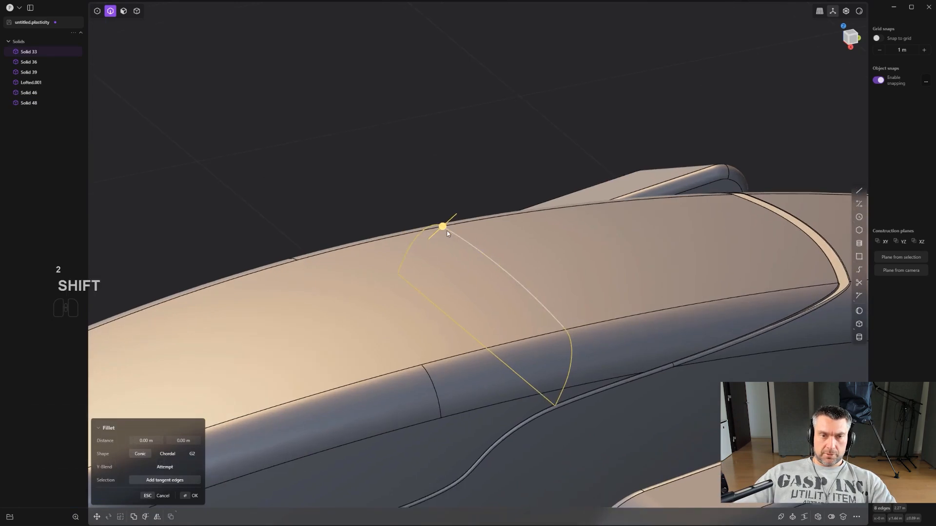
pyautogui.keyDown('shift'); pyautogui.moveTo(447, 233); pyautogui.dragTo(459, 235); pyautogui.keyUp('shift')
pyautogui.scroll(8, 624, 308)
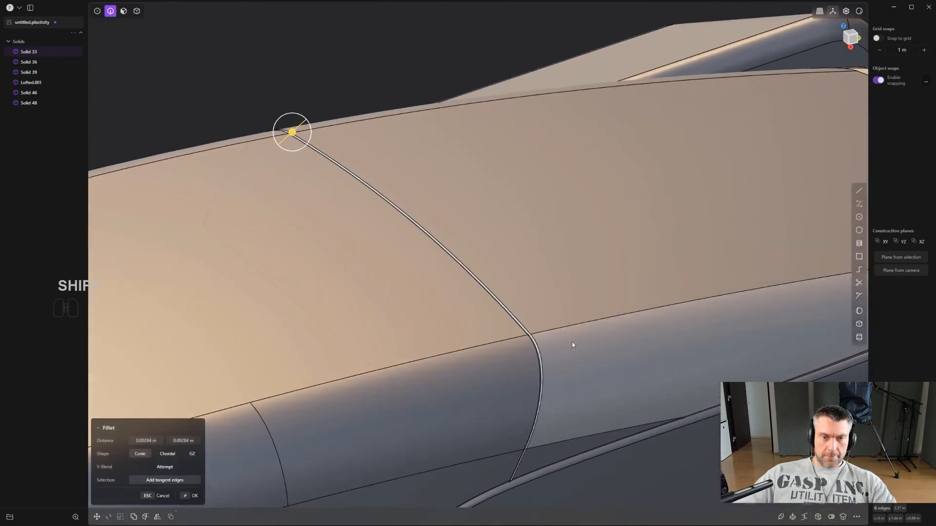
pyautogui.moveTo(571, 343); pyautogui.dragTo(545, 323, button='middle')
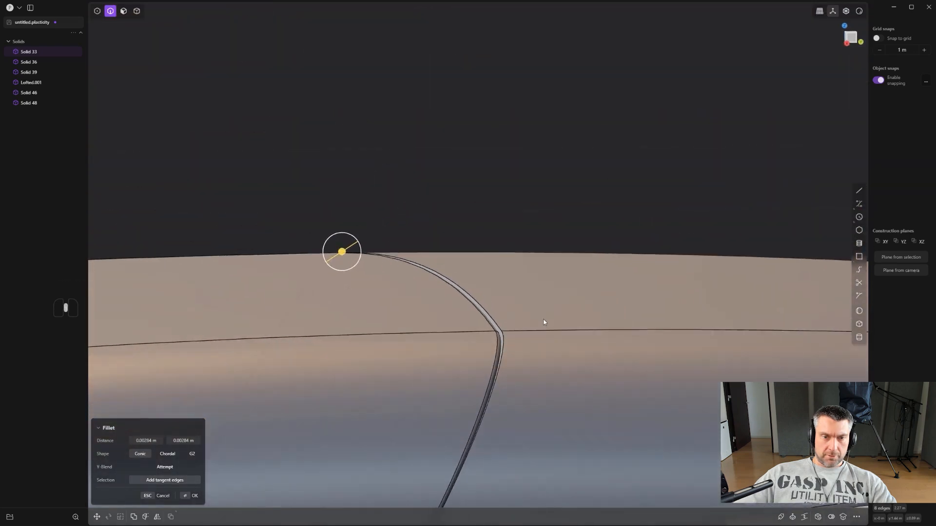
pyautogui.keyDown('shift'); pyautogui.moveTo(331, 260); pyautogui.dragTo(274, 286); pyautogui.keyUp('shift')
pyautogui.moveTo(280, 295); pyautogui.dragTo(300, 315, button='middle')
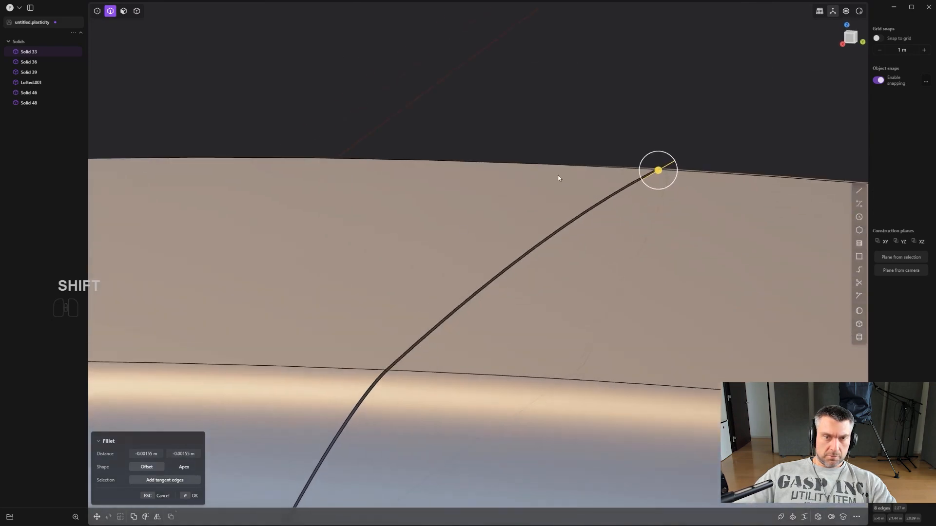
pyautogui.keyDown('shift'); pyautogui.moveTo(663, 174); pyautogui.dragTo(721, 168); pyautogui.keyUp('shift')
pyautogui.rightClick(519, 271)
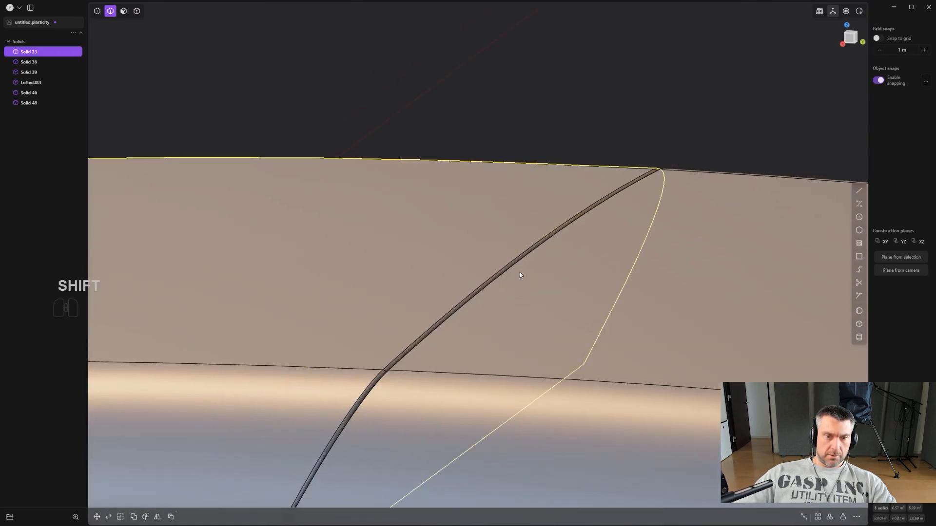
# - Bevel the adjoining cut edge loop on the rear part of the upper panel to match the front part
pyautogui.hotkey('alt', 'a')
pyautogui.keyDown('alt'); pyautogui.click(496, 282); pyautogui.keyUp('alt')
pyautogui.press('f')
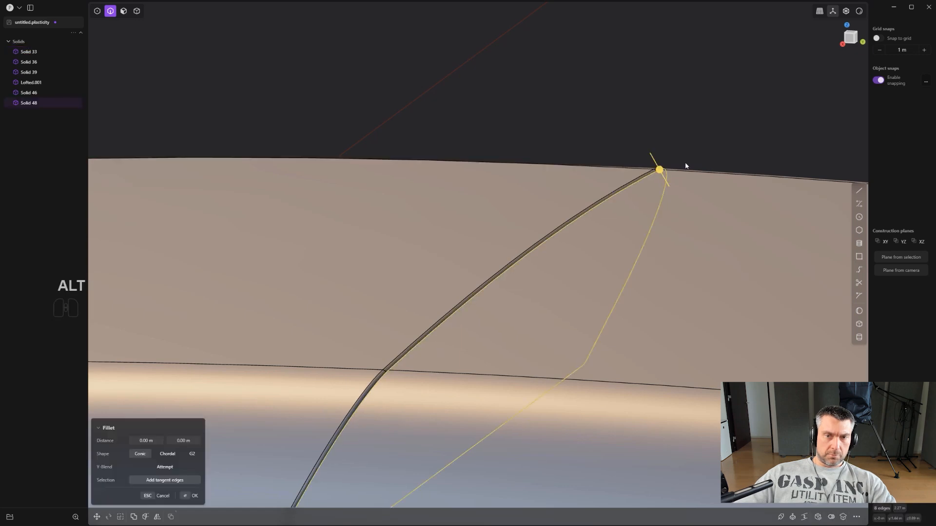
pyautogui.keyDown('shift'); pyautogui.moveTo(659, 169); pyautogui.dragTo(628, 166); pyautogui.keyUp('shift')
pyautogui.scroll(-3, 488, 314)
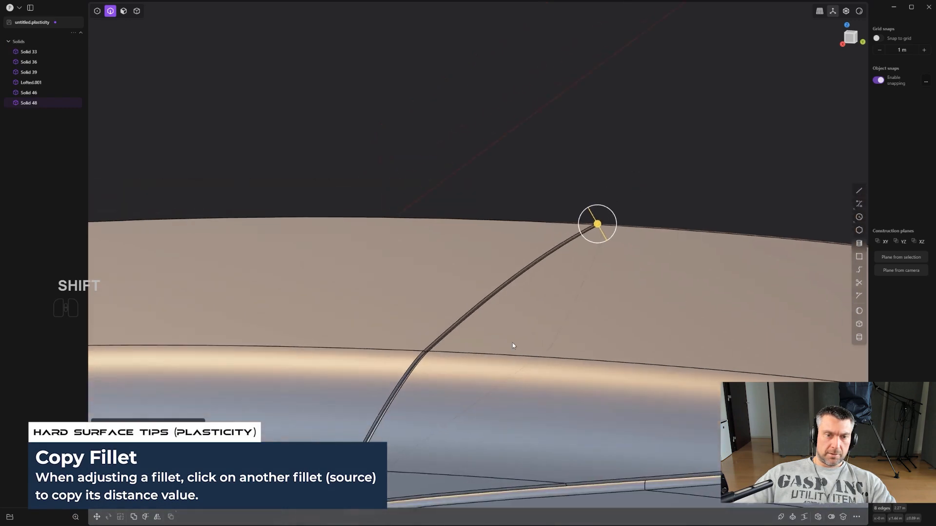
pyautogui.rightClick(669, 101)
pyautogui.scroll(-3, 668, 101)
pyautogui.keyDown('alt'); pyautogui.moveTo(656, 167); pyautogui.dragTo(641, 193, button='middle'); pyautogui.keyUp('alt')
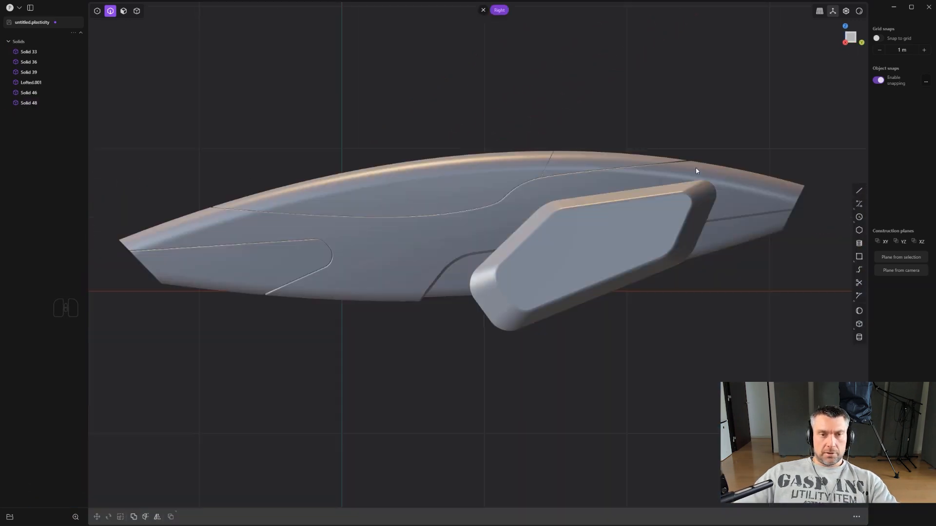
# - Examine the beveled panel seams and the whole body with its side pieces in the side view
pyautogui.scroll(3, 697, 166)
pyautogui.keyDown('shift'); pyautogui.moveTo(595, 137); pyautogui.dragTo(639, 151, button='middle'); pyautogui.keyUp('shift')
pyautogui.scroll(-2, 658, 192)
pyautogui.scroll(1, 655, 192)
pyautogui.keyDown('shift'); pyautogui.moveTo(590, 185); pyautogui.dragTo(556, 181, button='middle'); pyautogui.keyUp('shift')
pyautogui.scroll(-3, 568, 204)
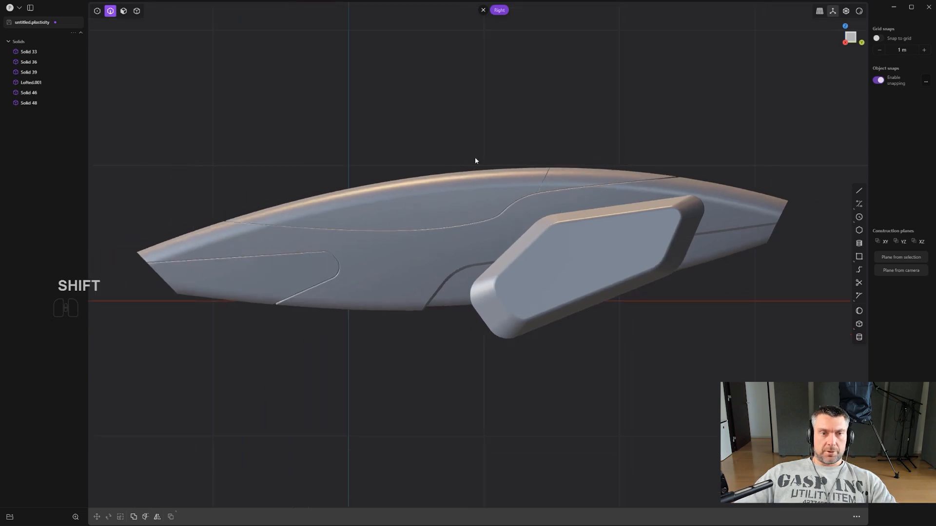
pyautogui.keyDown('shift'); pyautogui.moveTo(648, 237); pyautogui.dragTo(620, 247, button='middle'); pyautogui.keyUp('shift')
pyautogui.scroll(3, 670, 248)
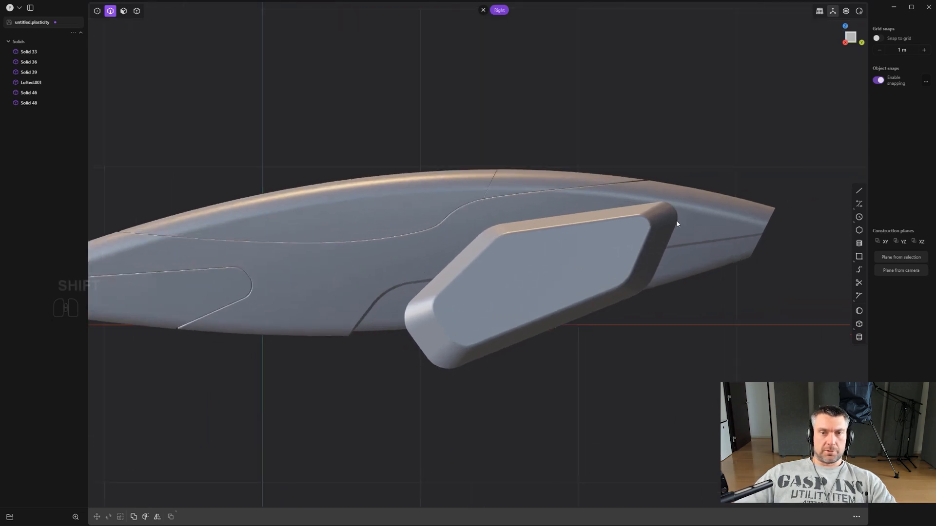
# - Draw an open polyline in the side view outlining a tall tail fin across the body's rear, with both upper ends at the same height
pyautogui.keyDown('shift'); pyautogui.moveTo(741, 186); pyautogui.dragTo(774, 227, button='middle'); pyautogui.keyUp('shift')
pyautogui.scroll(-2, 718, 251)
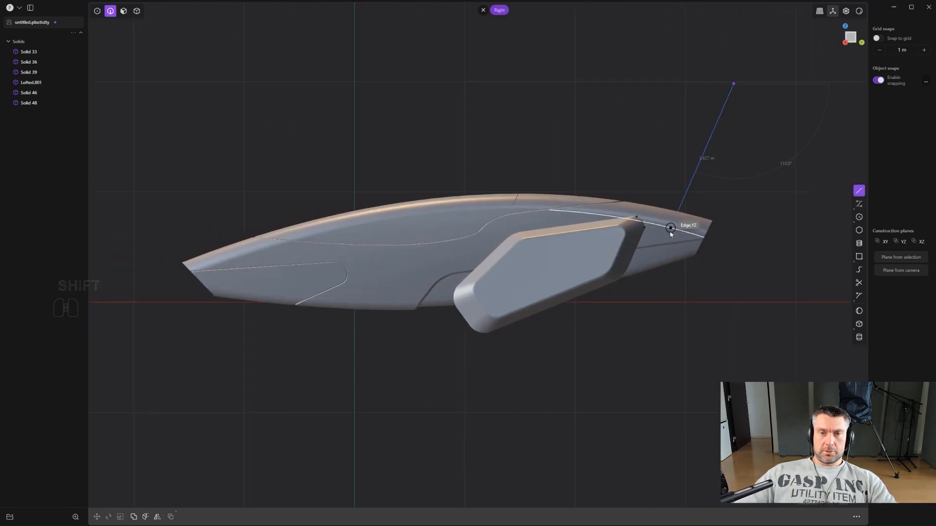
pyautogui.click(704, 303)
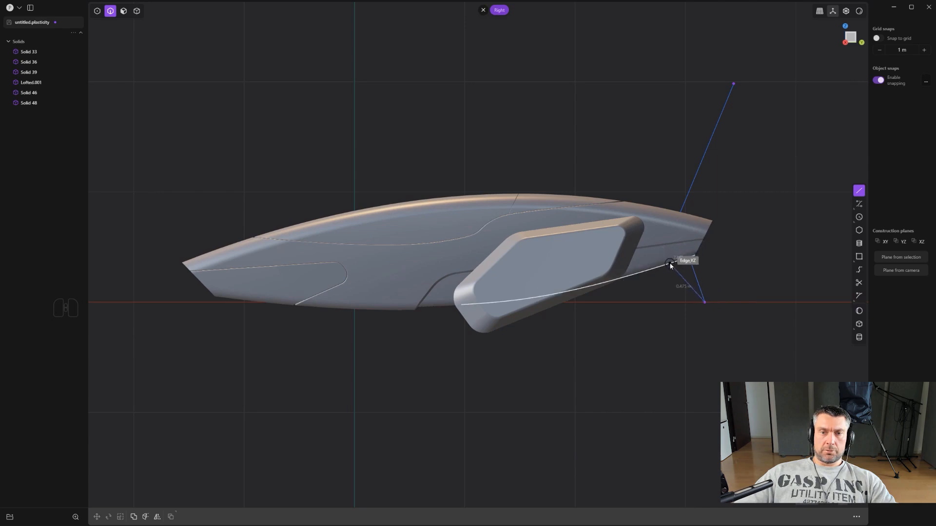
pyautogui.click(745, 294)
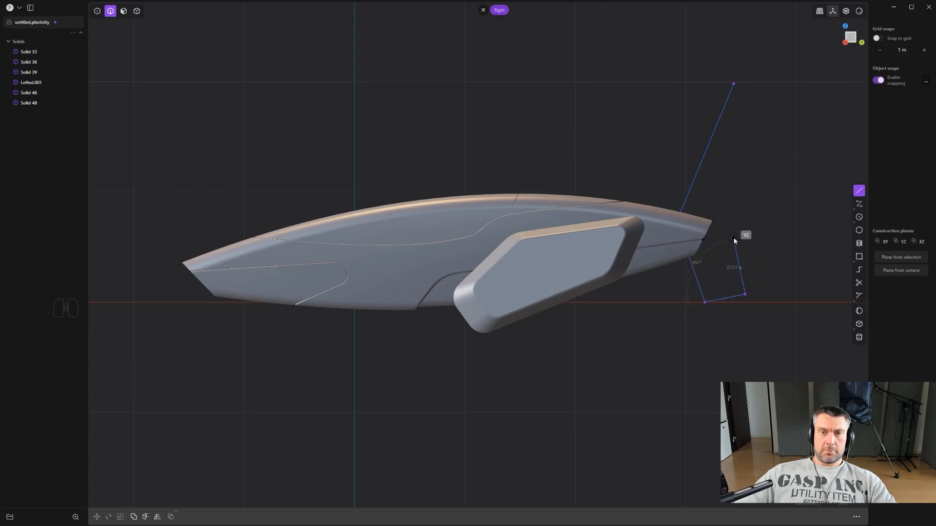
pyautogui.click(731, 228)
pyautogui.hotkey('ctrl', 'z')
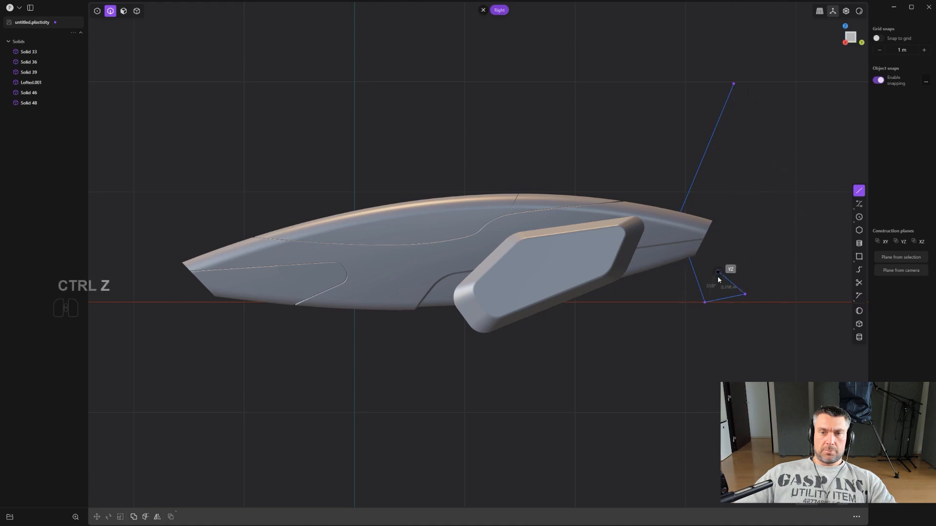
pyautogui.click(728, 302)
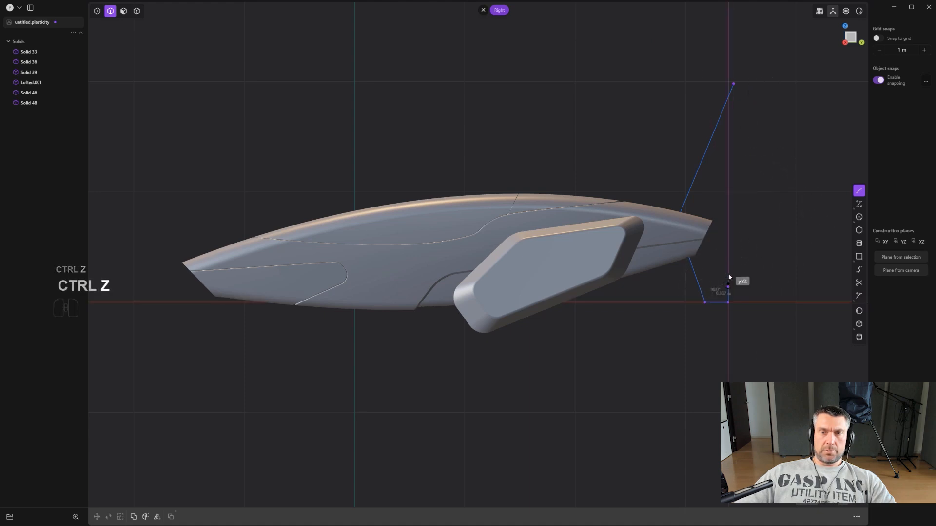
pyautogui.click(720, 244)
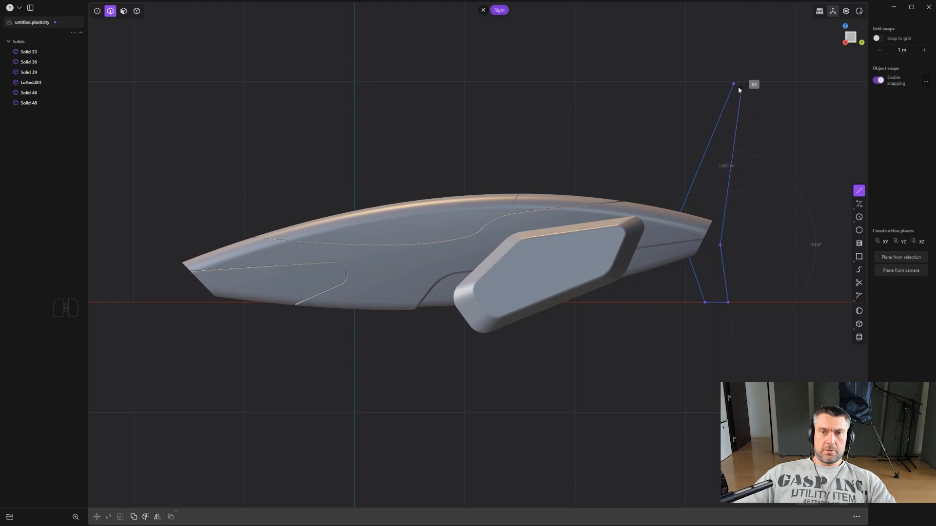
pyautogui.press('shift')
pyautogui.click(753, 86)
pyautogui.rightClick(753, 86)
pyautogui.scroll(-1, 755, 126)
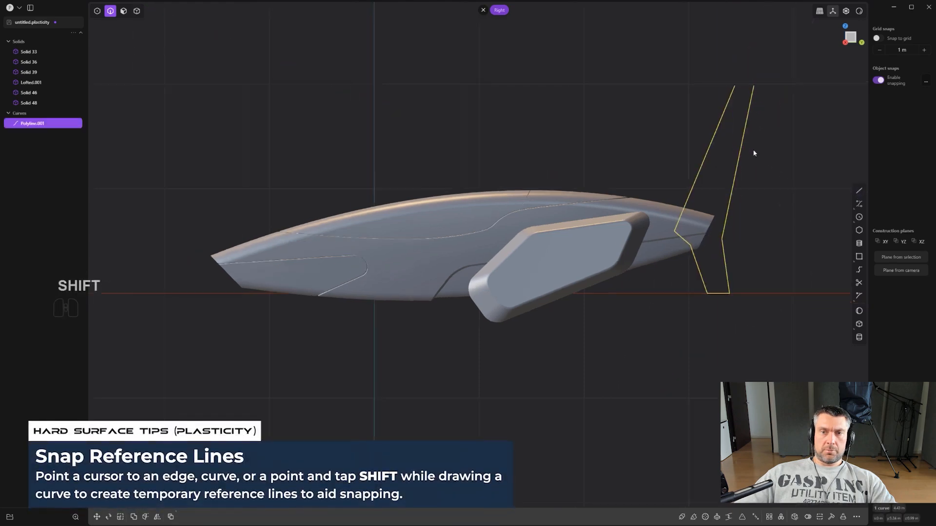
# - Close the tail fin profile with a line between its two upper endpoints
pyautogui.scroll(-1, 775, 203)
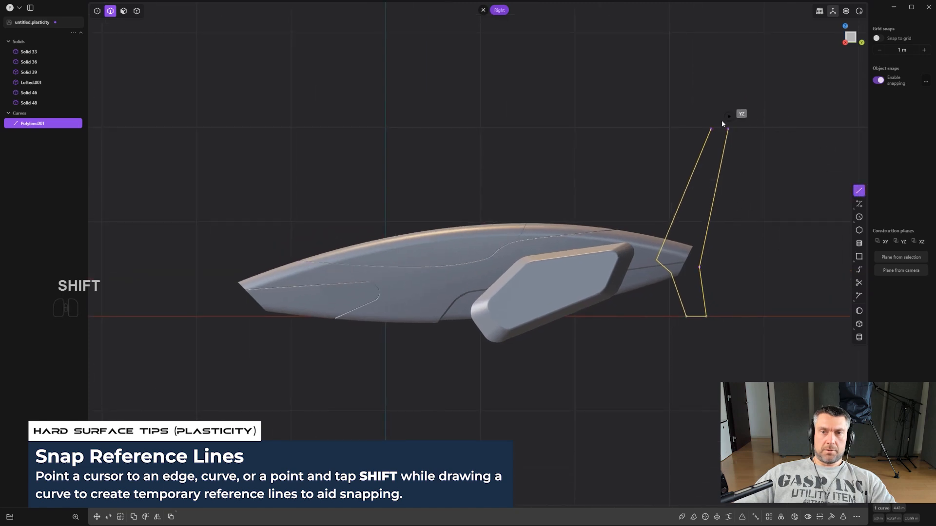
pyautogui.click(726, 125)
pyautogui.scroll(-2, 780, 234)
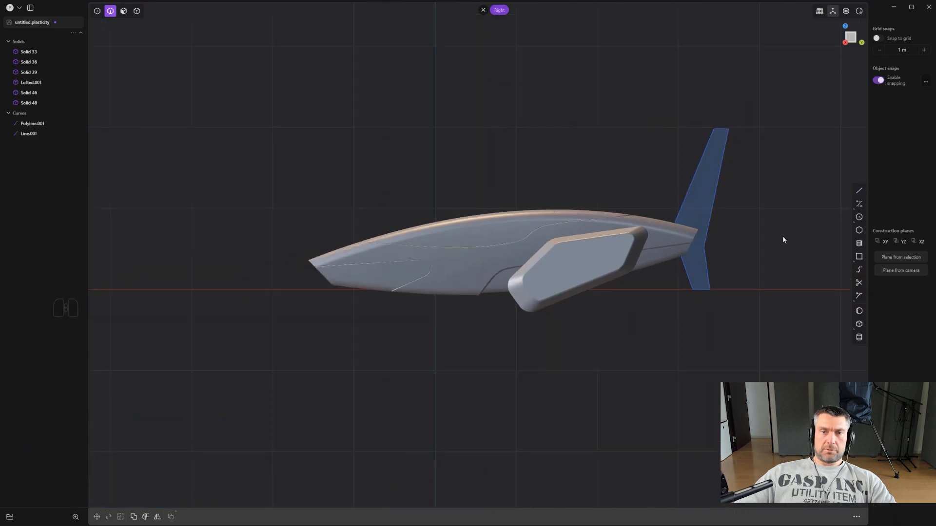
# - Extrude the closed tail fin region to both sides into a thin solid centred on the body
pyautogui.moveTo(773, 260); pyautogui.dragTo(643, 197, button='middle')
pyautogui.press('3')
pyautogui.click(643, 198)
pyautogui.scroll(1, 646, 200)
pyautogui.moveTo(686, 220); pyautogui.dragTo(691, 218, button='middle')
pyautogui.moveTo(681, 208); pyautogui.dragTo(675, 200)
pyautogui.rightClick(685, 186)
pyautogui.scroll(3, 687, 183)
pyautogui.press('2')
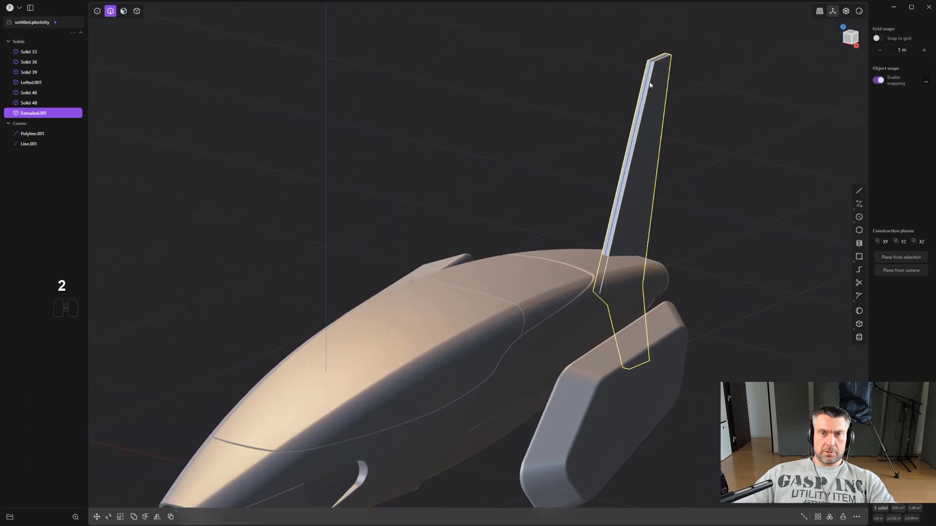
# - Delete the polyline and the closing line used for the fin profile
pyautogui.click(33, 133)
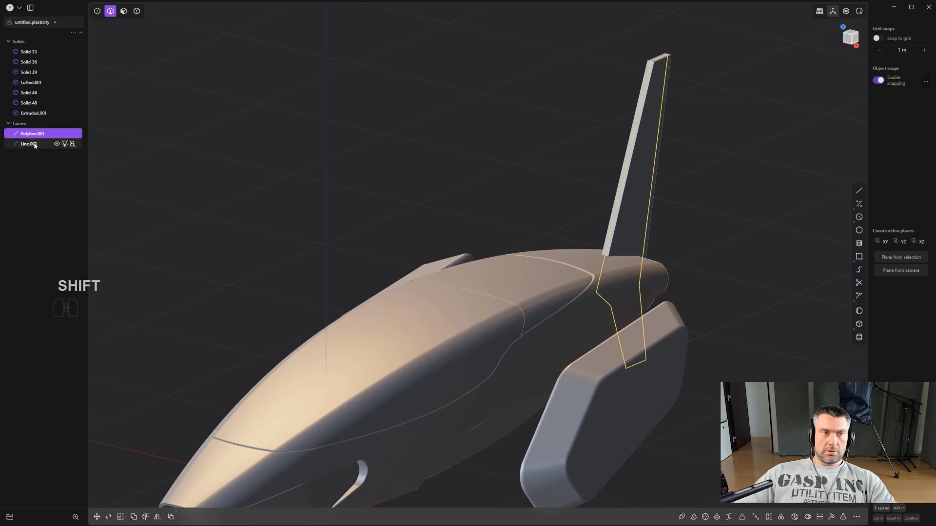
pyautogui.keyDown('shift'); pyautogui.click(35, 145); pyautogui.keyUp('shift')
pyautogui.press('x')
# - Fillet the two corner edges at the fin's upper tip by about 0.045 m
pyautogui.scroll(2, 232, 215)
pyautogui.keyDown('shift'); pyautogui.moveTo(771, 188); pyautogui.dragTo(575, 311, button='middle'); pyautogui.keyUp('shift')
pyautogui.scroll(2, 575, 311)
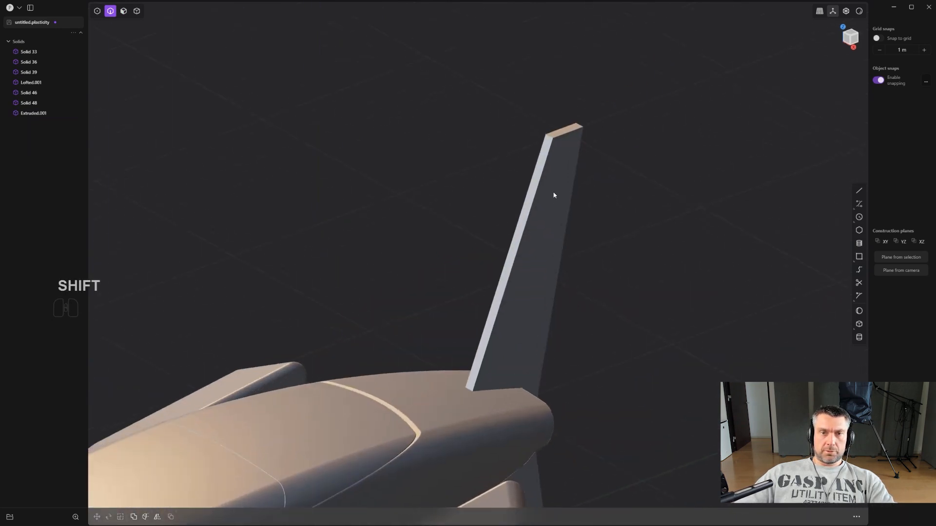
pyautogui.moveTo(553, 194); pyautogui.dragTo(546, 148, button='middle')
pyautogui.press('2')
pyautogui.click(547, 134)
pyautogui.press('f')
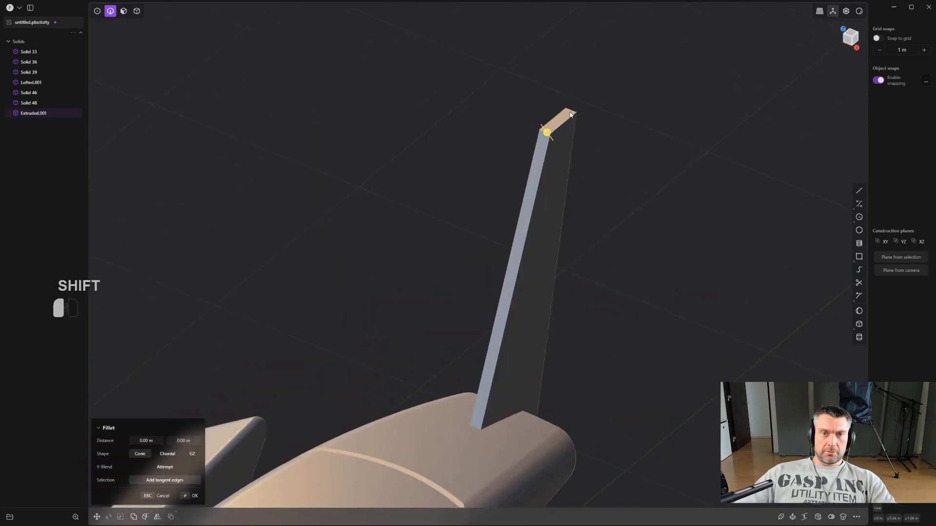
pyautogui.keyDown('shift'); pyautogui.click(570, 113); pyautogui.keyUp('shift')
pyautogui.moveTo(570, 109); pyautogui.dragTo(571, 101)
# - Show the model edges and fillet the bend edge on the fin's rear side by about 0.4 m
pyautogui.moveTo(568, 273); pyautogui.dragTo(524, 248, button='middle')
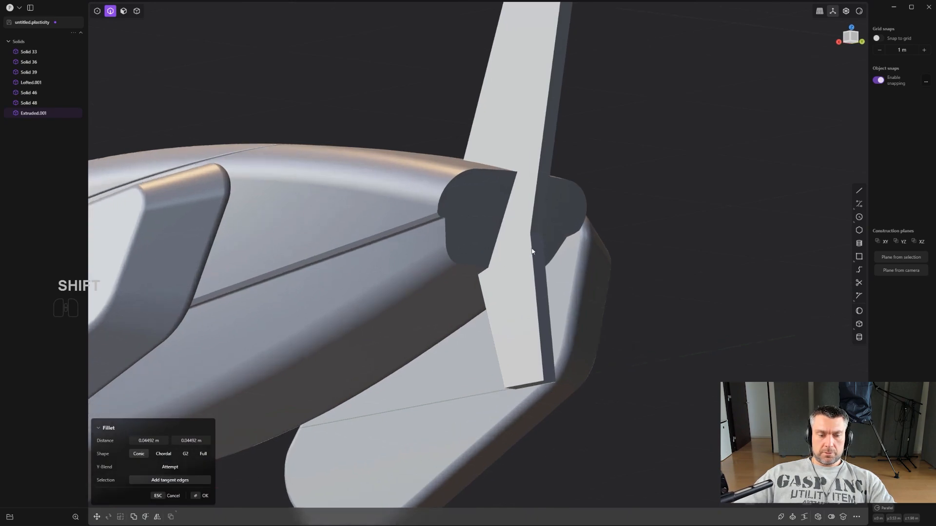
pyautogui.hotkey('ctrl', 'e')
pyautogui.click(539, 235)
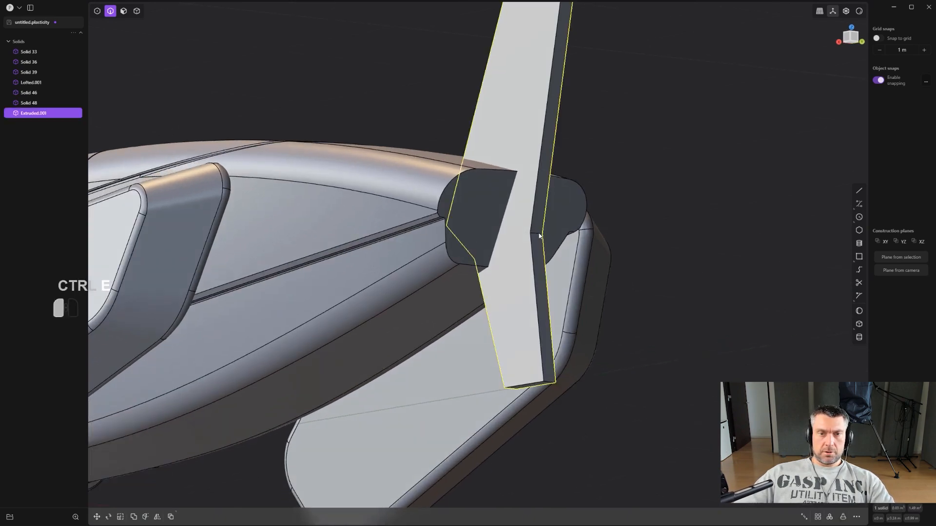
pyautogui.moveTo(559, 171); pyautogui.dragTo(600, 116)
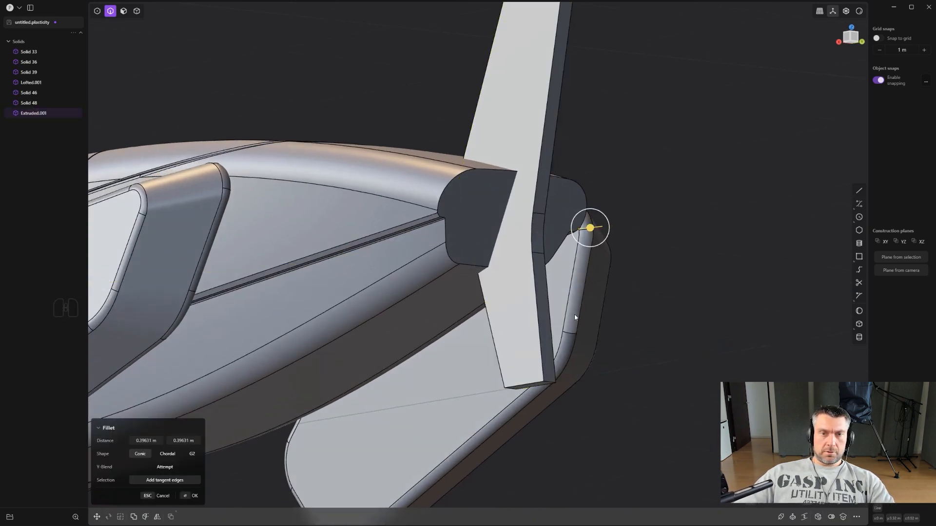
pyautogui.rightClick(574, 322)
# - Fillet the two corner edges at the fin's lower tip
pyautogui.click(551, 384)
pyautogui.moveTo(552, 384); pyautogui.dragTo(678, 334, button='middle')
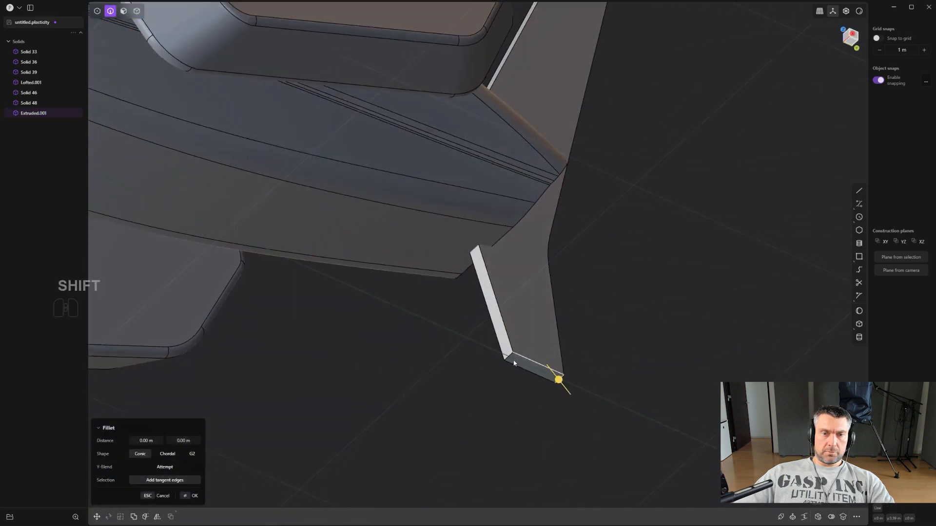
pyautogui.keyDown('shift'); pyautogui.click(510, 359); pyautogui.keyUp('shift')
pyautogui.keyDown('shift'); pyautogui.moveTo(509, 357); pyautogui.dragTo(505, 359); pyautogui.keyUp('shift')
pyautogui.rightClick(537, 352)
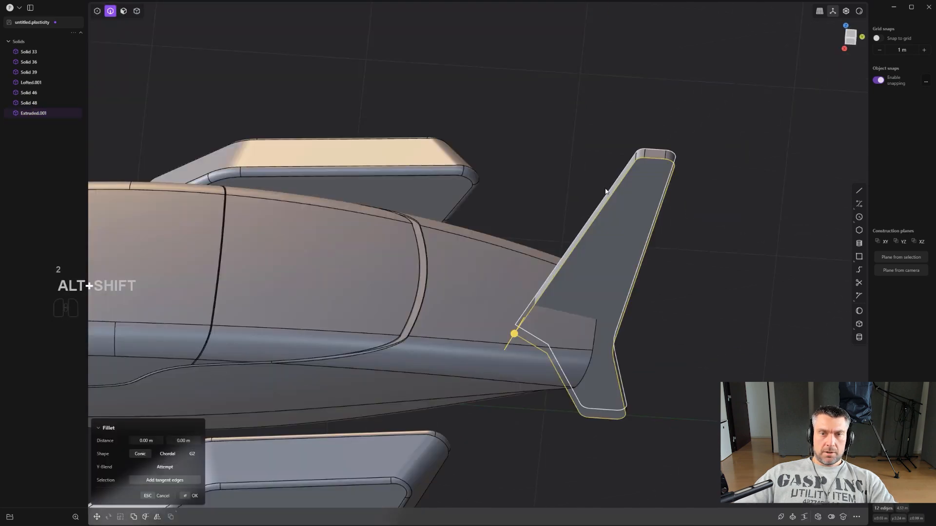
# - Fillet the outline edge loops on both sides of the fin with a small rounding
pyautogui.moveTo(509, 336); pyautogui.dragTo(503, 343, button='middle')
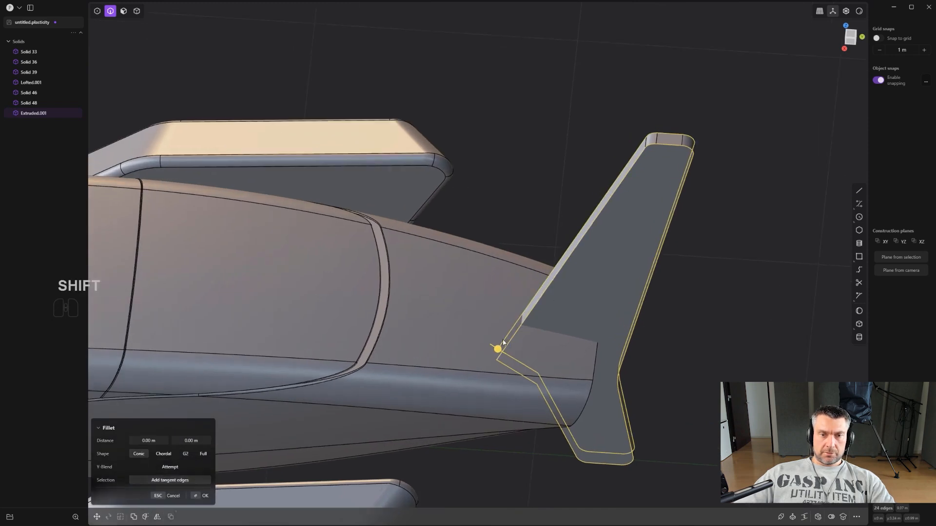
pyautogui.keyDown('shift'); pyautogui.moveTo(497, 350); pyautogui.dragTo(496, 307); pyautogui.keyUp('shift')
pyautogui.rightClick(754, 302)
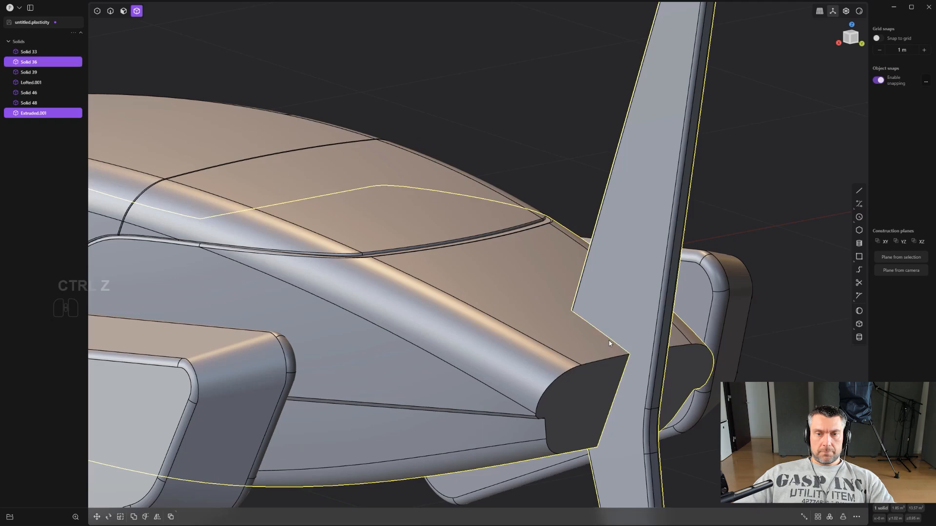
pyautogui.hotkey('ctrl', 'z')
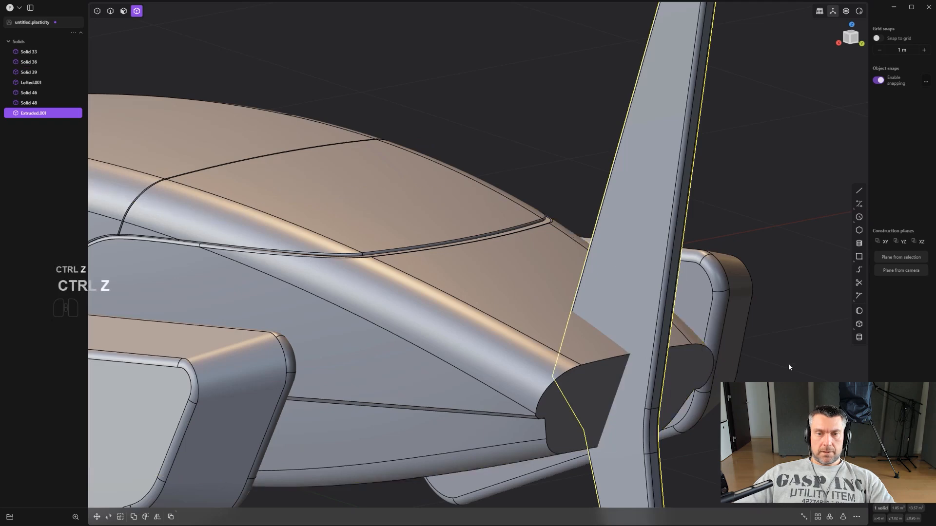
pyautogui.hotkey('ctrl', 'z')
# - Fillet the edge loop around the rear end face of the main body
pyautogui.scroll(-2, 789, 366)
pyautogui.keyDown('shift'); pyautogui.moveTo(710, 333); pyautogui.dragTo(673, 294, button='middle'); pyautogui.keyUp('shift')
pyautogui.press('2')
pyautogui.moveTo(630, 336); pyautogui.dragTo(572, 306, button='middle')
pyautogui.keyDown('alt'); pyautogui.click(571, 306); pyautogui.keyUp('alt')
pyautogui.scroll(2, 571, 305)
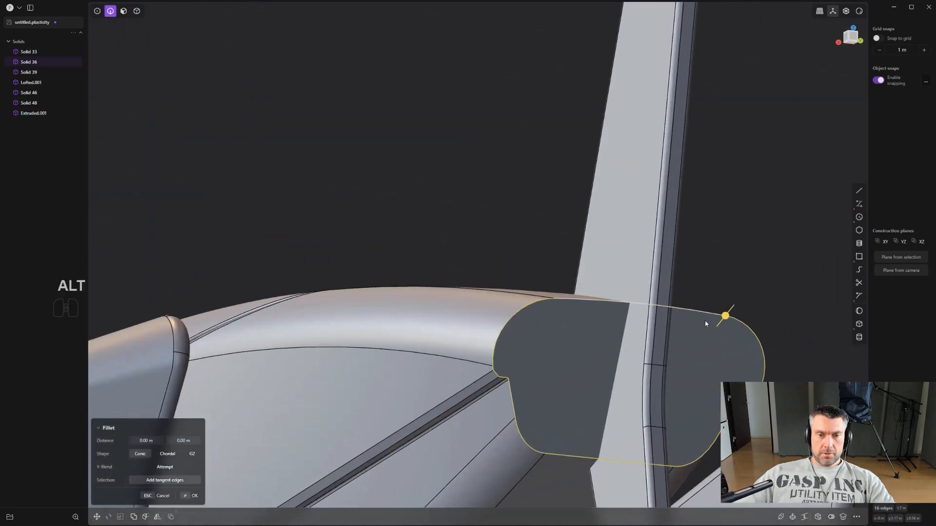
pyautogui.moveTo(725, 315); pyautogui.dragTo(729, 270)
pyautogui.scroll(-2, 753, 243)
pyautogui.rightClick(759, 206)
pyautogui.scroll(-2, 759, 206)
# - Union the tail fin with the main body using a Boolean
pyautogui.moveTo(760, 205); pyautogui.dragTo(748, 254, button='middle')
pyautogui.click(773, 276)
pyautogui.press('4')
pyautogui.click(685, 209)
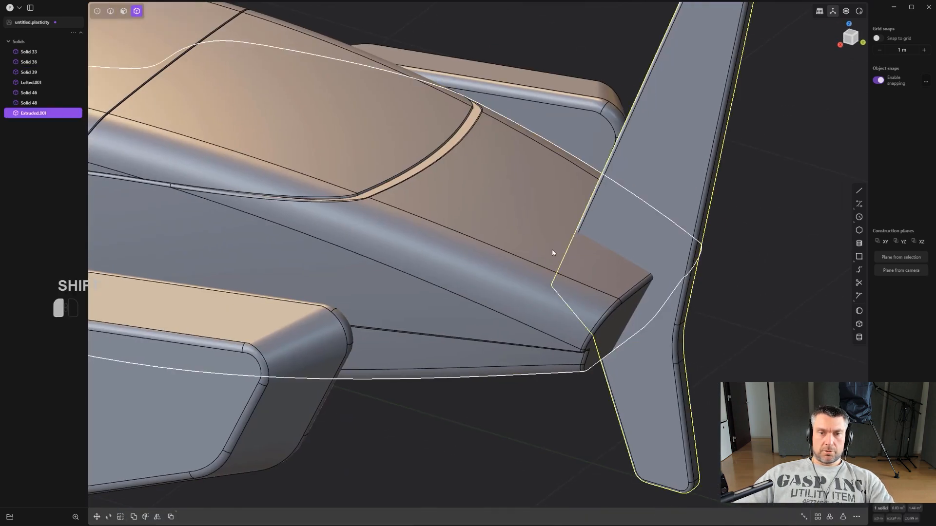
pyautogui.keyDown('shift'); pyautogui.click(554, 255); pyautogui.keyUp('shift')
pyautogui.moveTo(554, 254); pyautogui.dragTo(604, 270, button='middle')
pyautogui.press('q')
pyautogui.press('q')
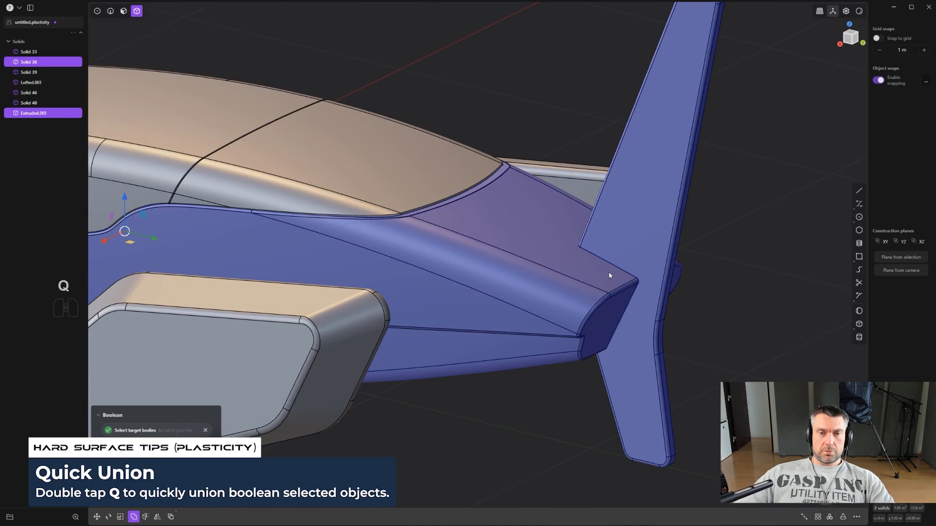
pyautogui.rightClick(610, 274)
# - Fillet the intersection edges between the tail fin and the body by about 0.028 m
pyautogui.scroll(2, 612, 274)
pyautogui.press('KP_5')
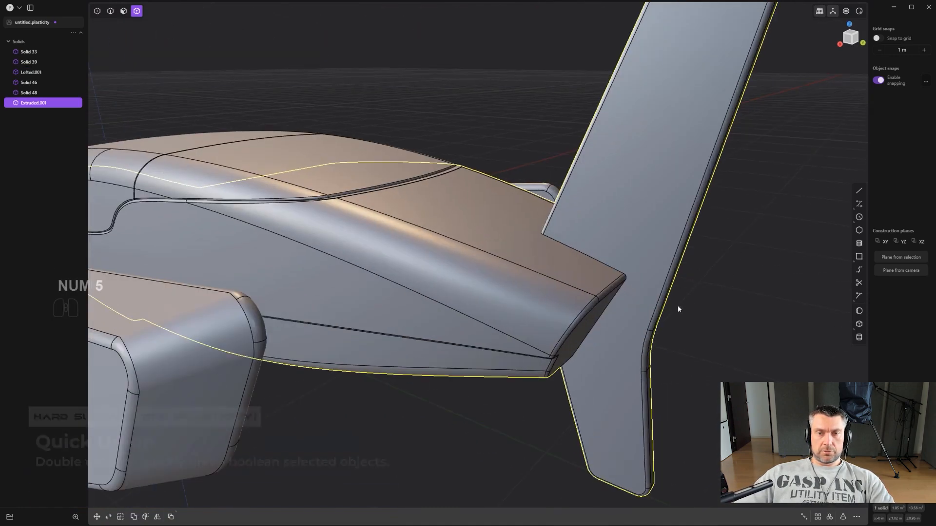
pyautogui.scroll(1, 678, 306)
pyautogui.press('2')
pyautogui.keyDown('alt'); pyautogui.click(581, 262); pyautogui.keyUp('alt')
pyautogui.moveTo(680, 273); pyautogui.dragTo(626, 259, button='middle')
pyautogui.moveTo(612, 267); pyautogui.dragTo(594, 266)
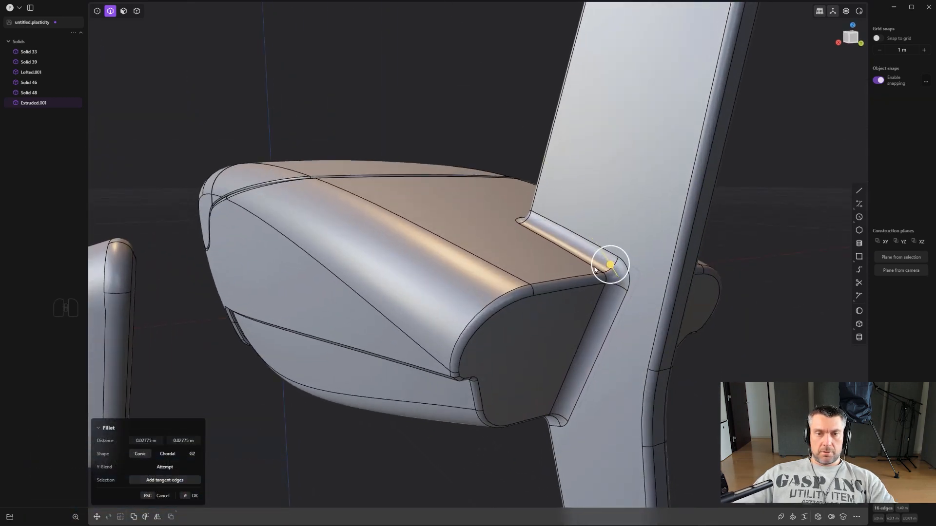
pyautogui.moveTo(599, 454); pyautogui.dragTo(714, 230, button='middle')
pyautogui.rightClick(765, 214)
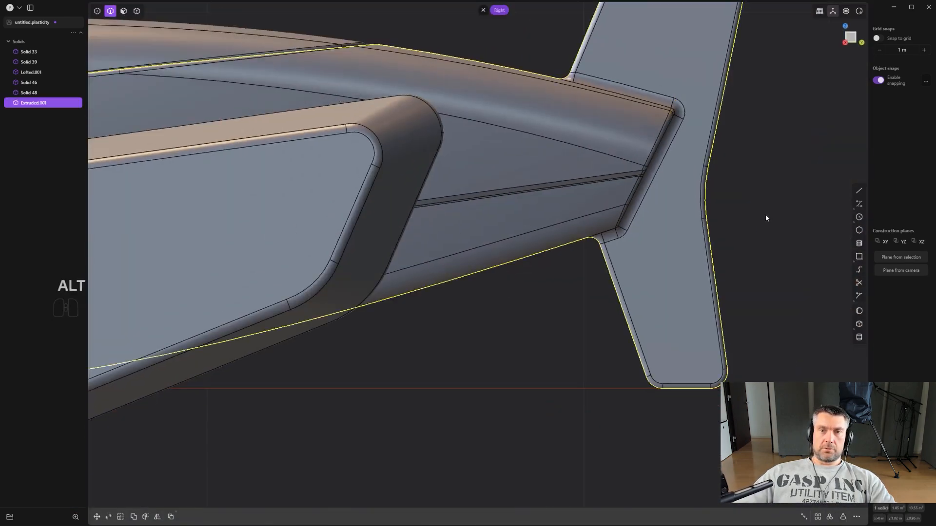
# - Hide the model edges and examine the complete craft with its tail fin from the side
pyautogui.scroll(-6, 765, 215)
pyautogui.scroll(-3, 667, 287)
pyautogui.keyDown('shift'); pyautogui.moveTo(651, 289); pyautogui.dragTo(716, 295, button='middle'); pyautogui.keyUp('shift')
pyautogui.hotkey('ctrl', 'e')
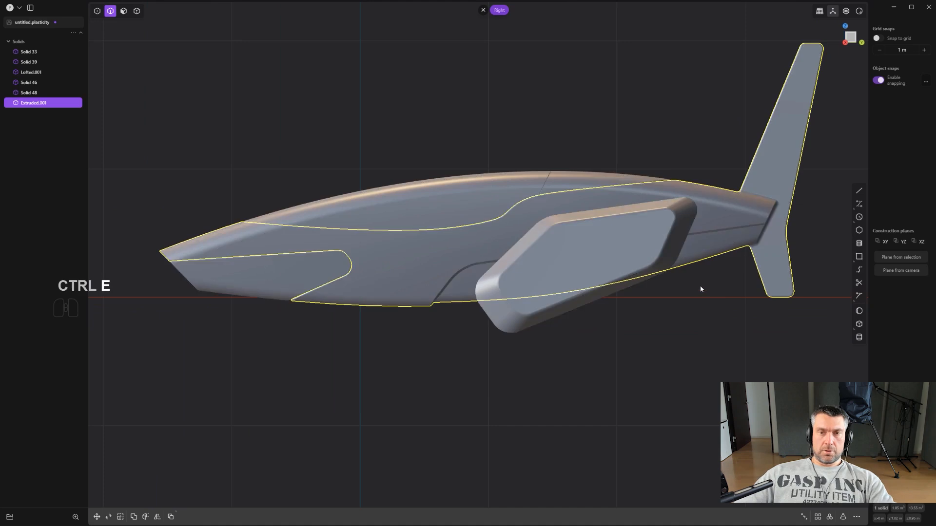
pyautogui.scroll(-8, 697, 285)
pyautogui.scroll(2, 625, 185)
pyautogui.keyDown('shift'); pyautogui.moveTo(623, 178); pyautogui.dragTo(639, 205, button='middle'); pyautogui.keyUp('shift')
pyautogui.click(638, 203)
pyautogui.scroll(2, 643, 202)
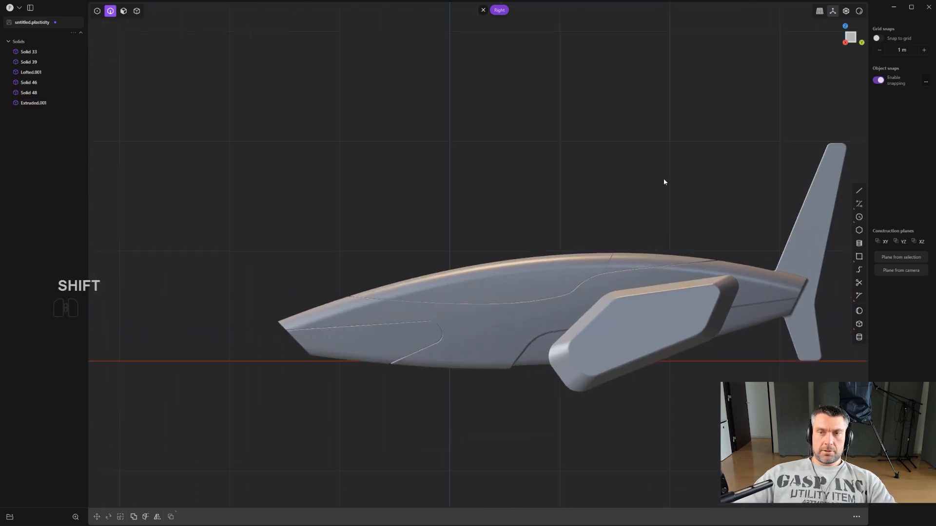
# - Preview the model with the copper-red matcap
pyautogui.click(859, 12)
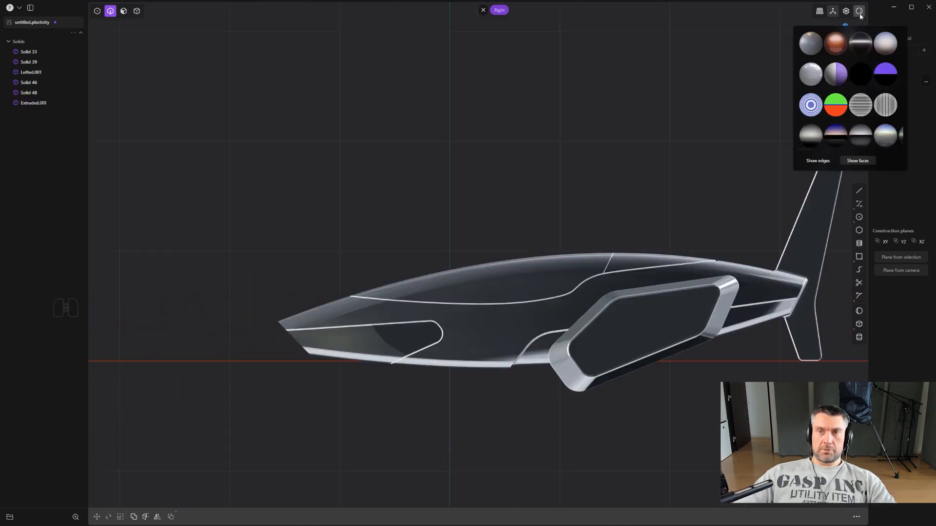
pyautogui.click(834, 45)
pyautogui.moveTo(569, 199); pyautogui.dragTo(597, 218, button='middle')
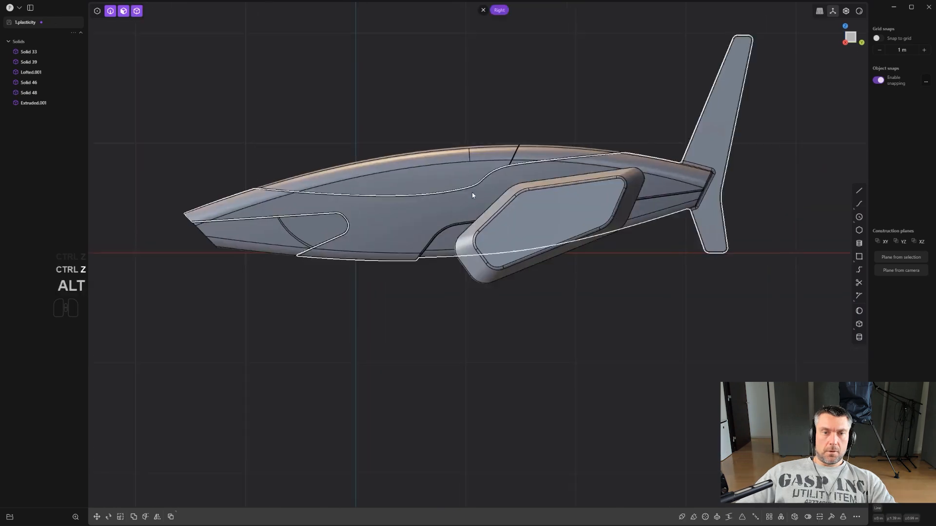
# - Undo the last edit and examine the spacing of the side pieces and tail fin from above
pyautogui.hotkey('ctrl', 'z')
pyautogui.keyDown('alt'); pyautogui.moveTo(473, 195); pyautogui.dragTo(557, 198, button='middle'); pyautogui.keyUp('alt')
pyautogui.scroll(2, 557, 198)
pyautogui.scroll(-2, 505, 209)
pyautogui.keyDown('shift'); pyautogui.moveTo(502, 238); pyautogui.dragTo(460, 221, button='middle'); pyautogui.keyUp('shift')
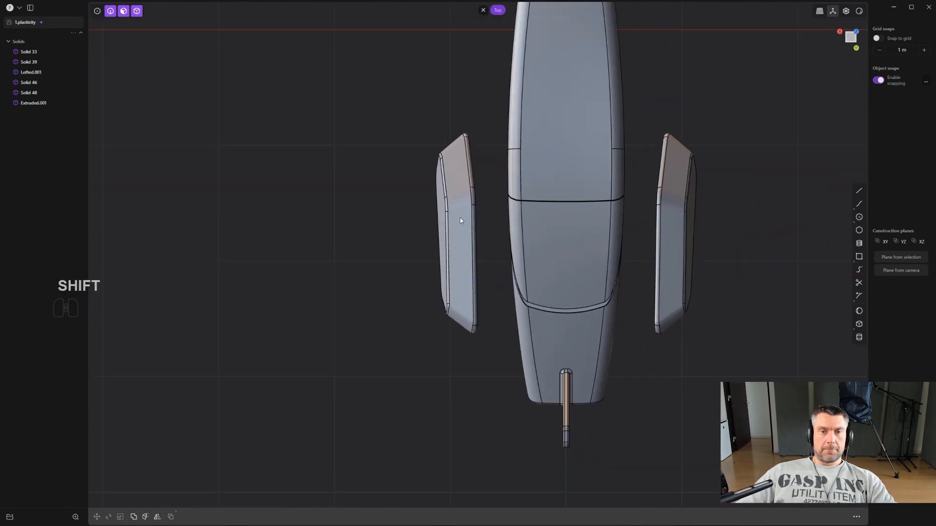
pyautogui.moveTo(539, 258); pyautogui.dragTo(561, 163, button='middle')
pyautogui.scroll(-1, 561, 163)
pyautogui.keyDown('shift'); pyautogui.moveTo(554, 213); pyautogui.dragTo(582, 218, button='middle'); pyautogui.keyUp('shift')
pyautogui.scroll(-2, 552, 210)
pyautogui.scroll(-1, 582, 217)
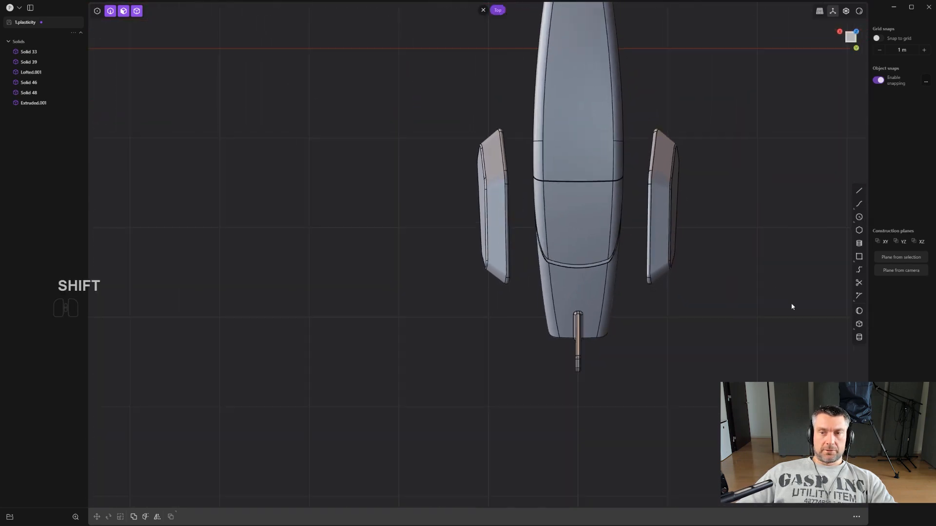
# - Draw a wide rectangle on the XY plane in the top view, beside the body's tail
pyautogui.keyDown('shift'); pyautogui.moveTo(740, 303); pyautogui.dragTo(730, 274, button='middle'); pyautogui.keyUp('shift')
pyautogui.scroll(-1, 730, 274)
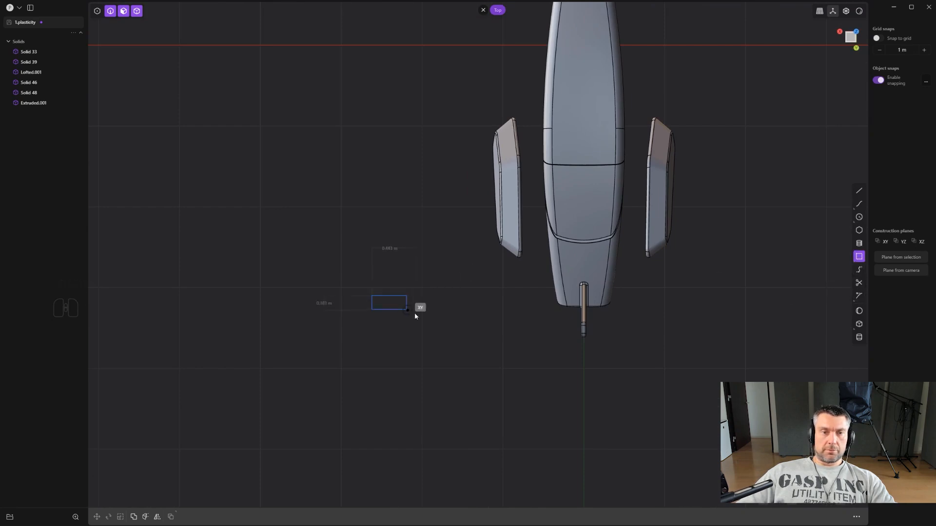
pyautogui.click(484, 329)
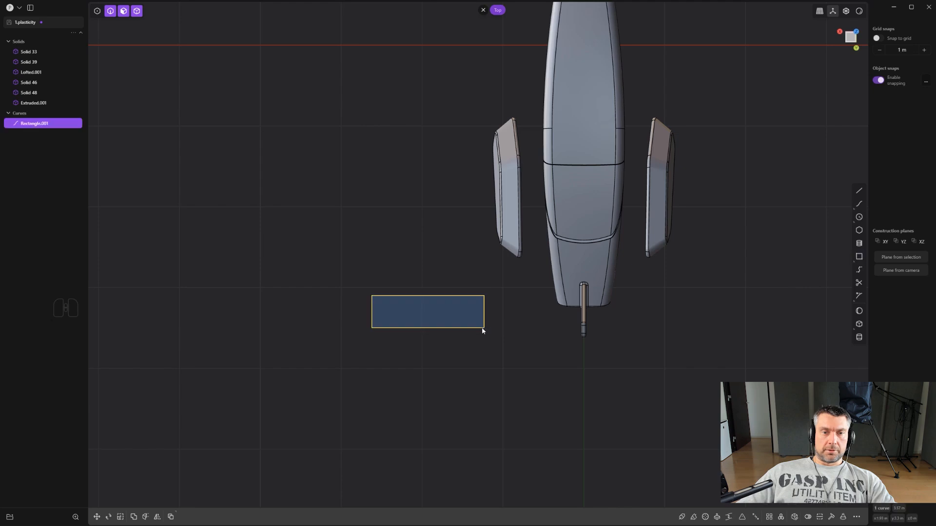
# - Draw a two-segment polyline across the rectangle, from above its inner upper edge to beyond its outer short side
pyautogui.scroll(3, 482, 328)
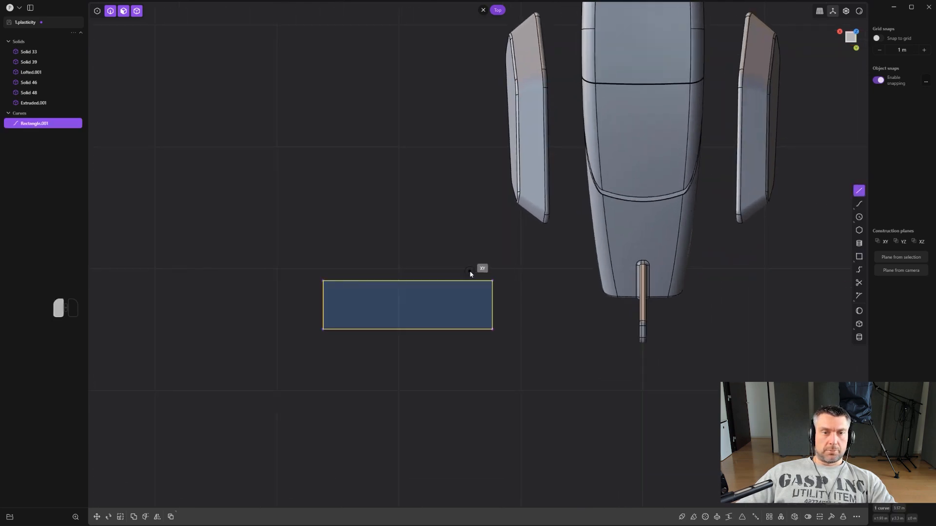
pyautogui.click(251, 311)
pyautogui.press('Return')
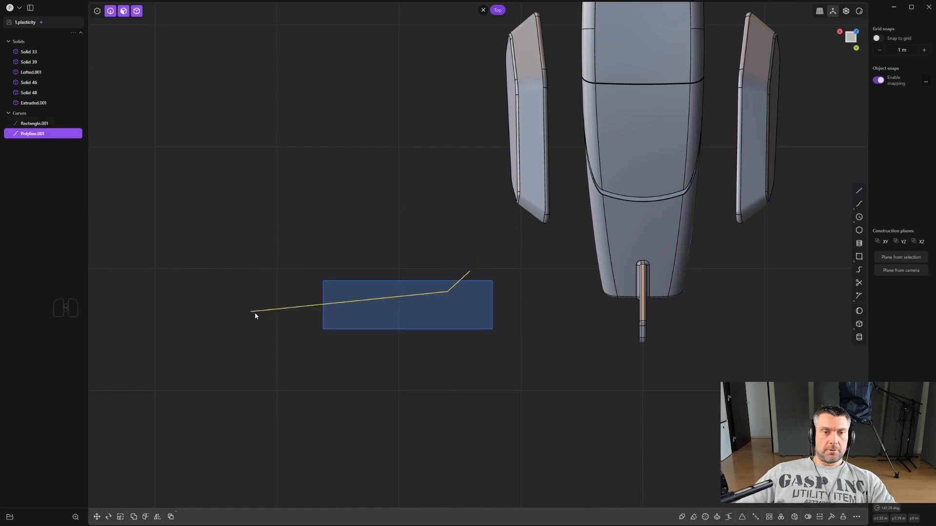
# - Trim the rectangle's upper corner and the overhanging polyline ends to leave a stepped, tapered strut profile
pyautogui.scroll(3, 288, 317)
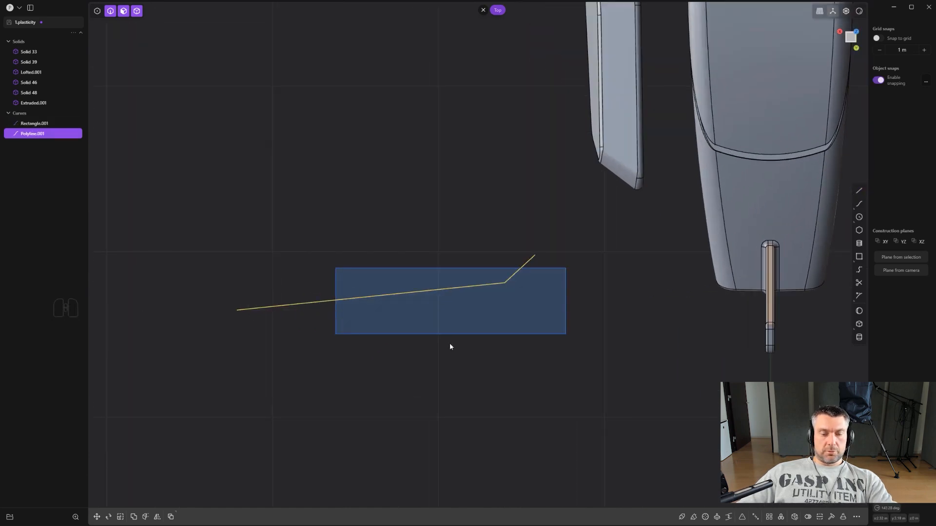
pyautogui.press('t')
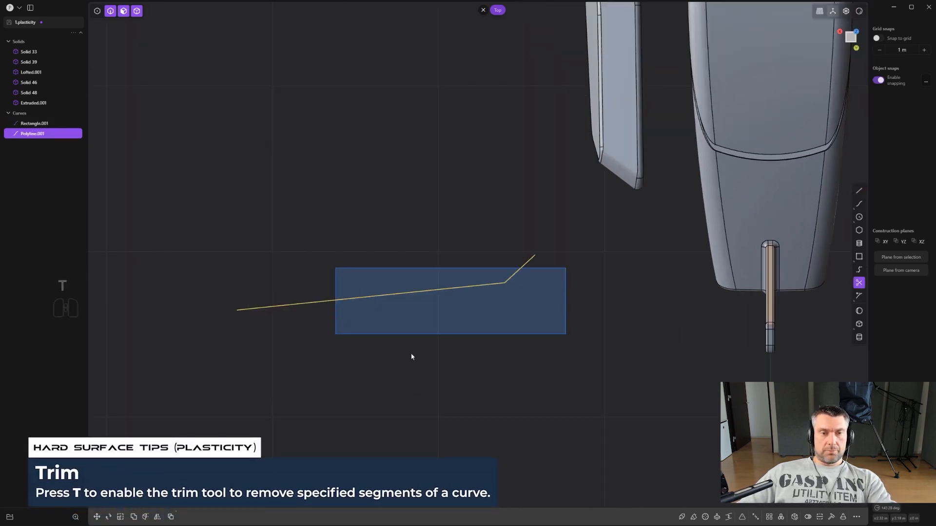
pyautogui.click(298, 306)
pyautogui.click(393, 268)
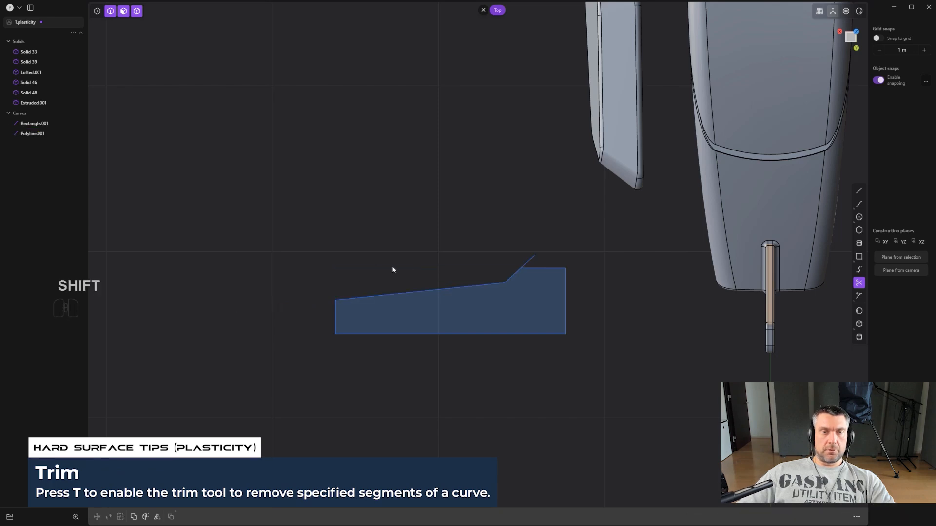
pyautogui.keyDown('shift'); pyautogui.click(537, 257); pyautogui.keyUp('shift')
# - Join the trimmed rectangle and the polyline into one closed profile curve
pyautogui.moveTo(532, 266); pyautogui.dragTo(572, 192, button='middle')
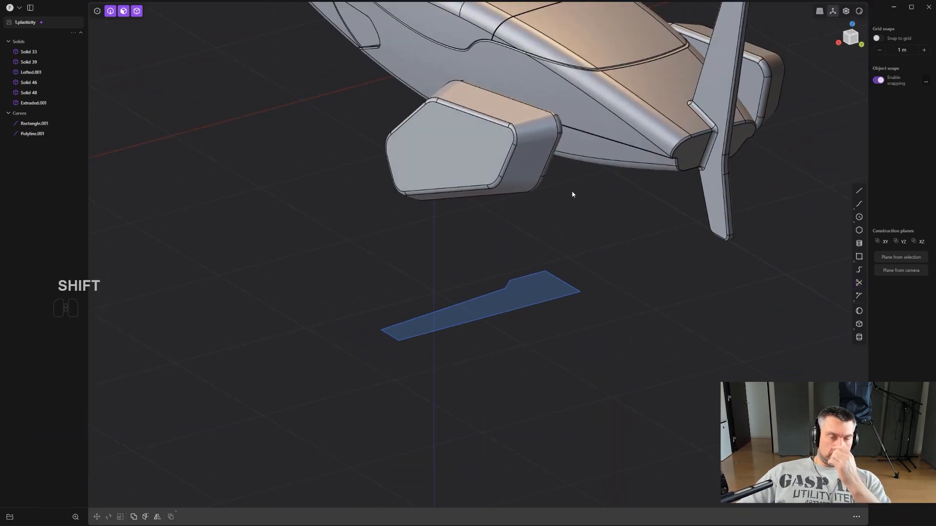
pyautogui.scroll(3, 453, 258)
pyautogui.moveTo(637, 295); pyautogui.dragTo(598, 272, button='middle')
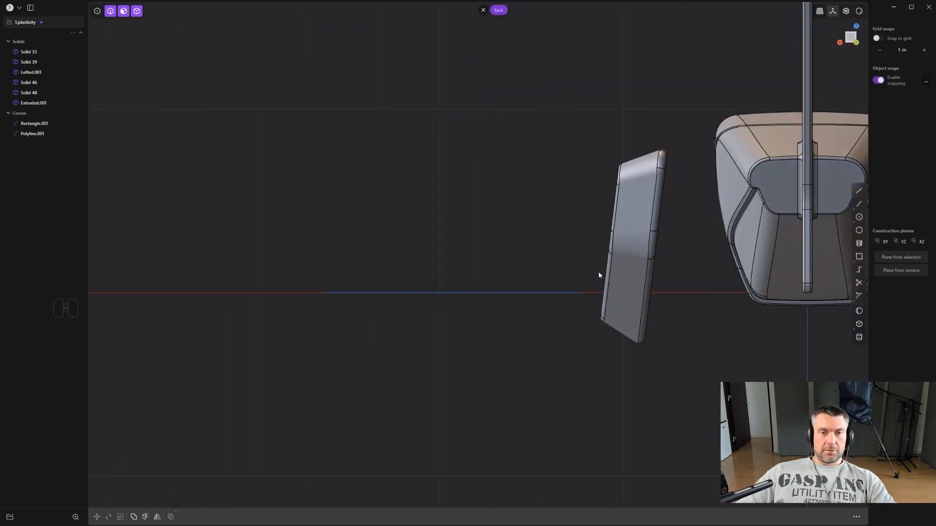
pyautogui.keyDown('alt'); pyautogui.moveTo(427, 290); pyautogui.dragTo(540, 249, button='middle'); pyautogui.keyUp('alt')
pyautogui.scroll(-3, 542, 271)
pyautogui.scroll(4, 403, 281)
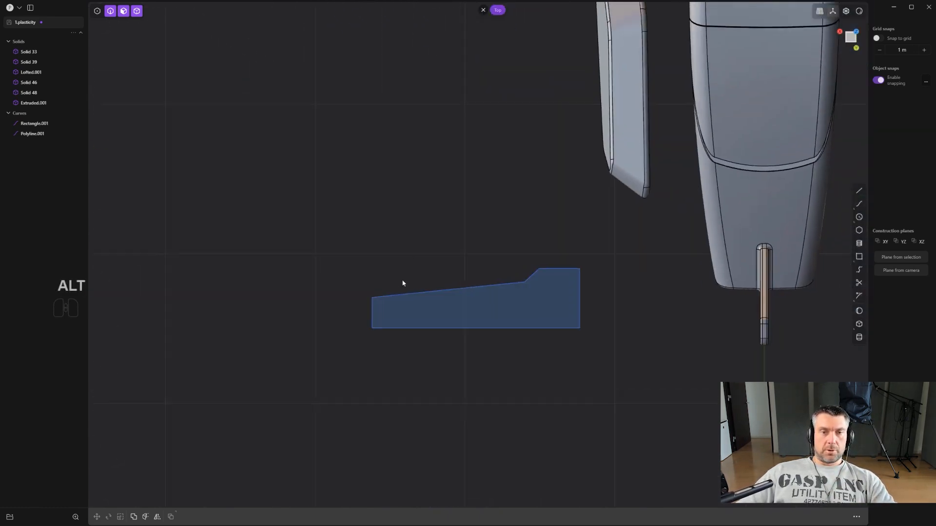
pyautogui.scroll(1, 540, 254)
pyautogui.press('2')
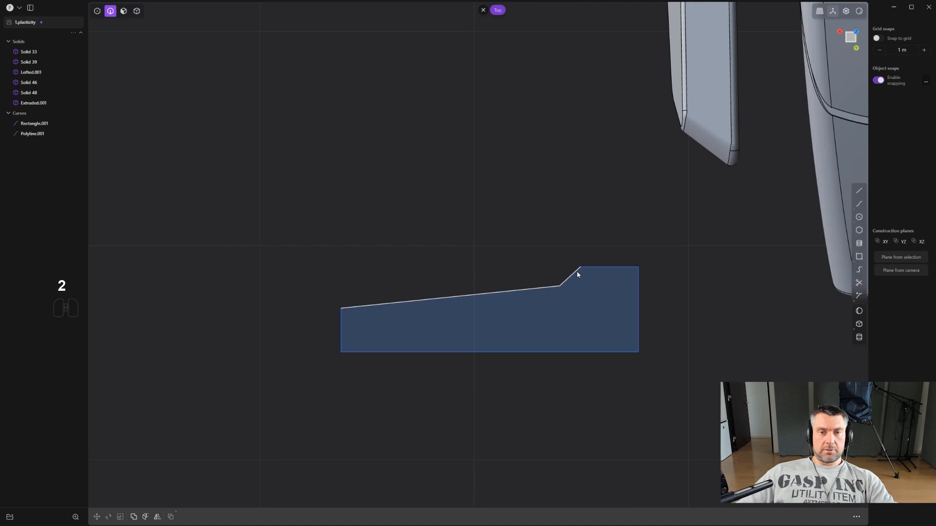
pyautogui.click(577, 272)
pyautogui.keyDown('shift'); pyautogui.click(641, 315); pyautogui.keyUp('shift')
pyautogui.press('j')
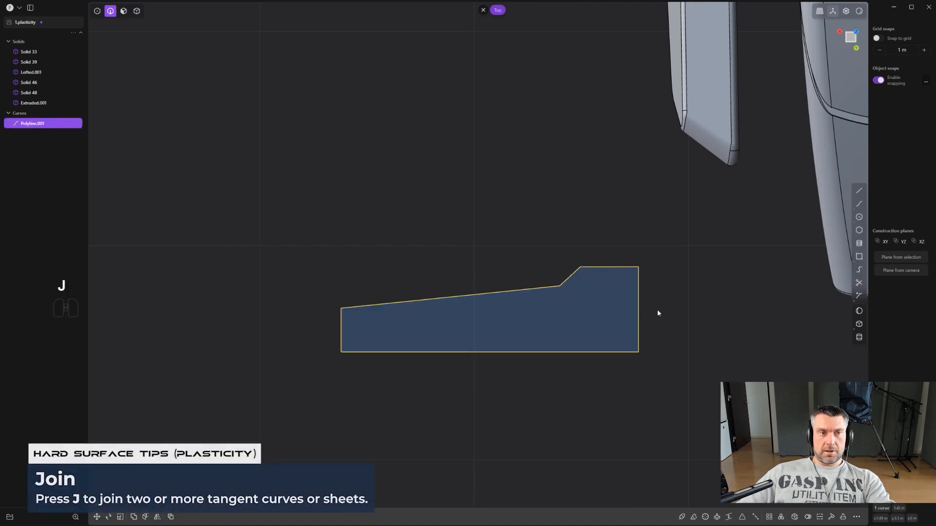
# - Extrude the stepped profile into a thin slab and delete its source curve
pyautogui.moveTo(517, 298); pyautogui.dragTo(604, 151, button='middle')
pyautogui.press('3')
pyautogui.click(568, 299)
pyautogui.moveTo(566, 340); pyautogui.dragTo(578, 346)
pyautogui.rightClick(657, 327)
pyautogui.scroll(3, 618, 333)
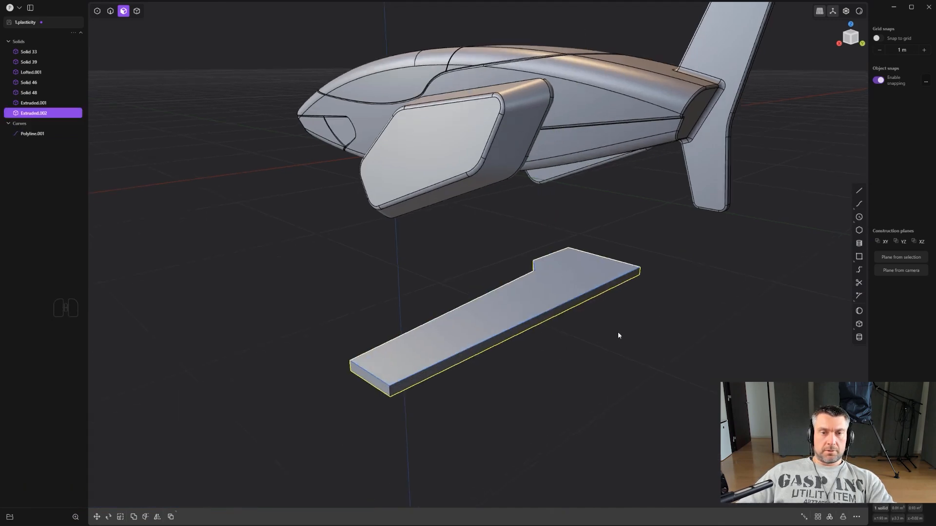
pyautogui.moveTo(618, 334); pyautogui.dragTo(655, 334, button='middle')
pyautogui.click(48, 135)
pyautogui.press('x')
# - Fillet the two vertical edges of the slab's angled step
pyautogui.moveTo(424, 269); pyautogui.dragTo(541, 266, button='middle')
pyautogui.click(458, 253)
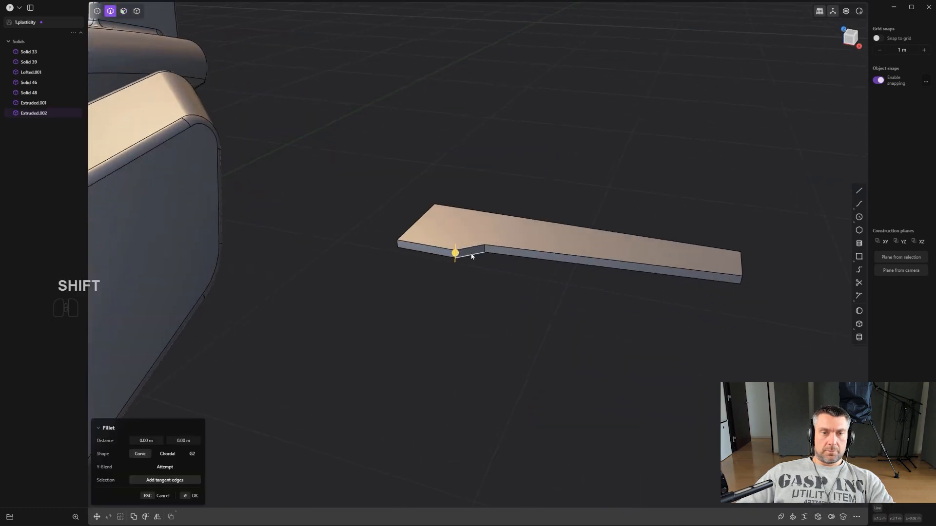
pyautogui.moveTo(484, 246); pyautogui.dragTo(494, 264)
pyautogui.rightClick(495, 259)
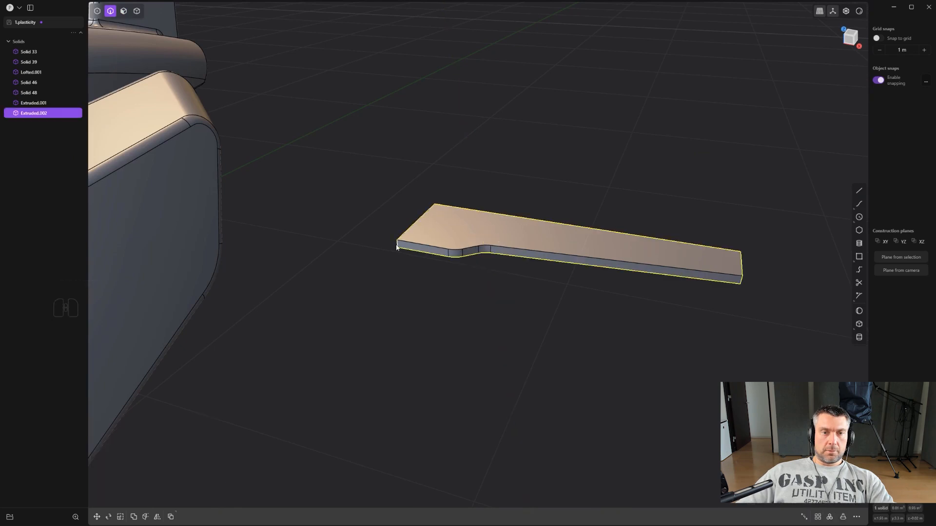
# - Fillet the four vertical corner edges at both ends of the slab together
pyautogui.click(399, 246)
pyautogui.click(741, 280)
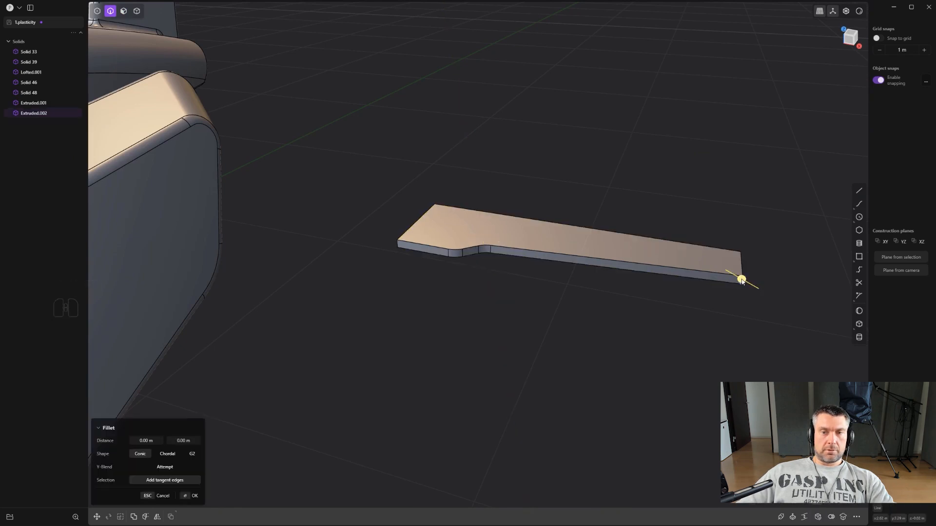
pyautogui.moveTo(726, 294); pyautogui.dragTo(531, 287, button='middle')
pyautogui.keyDown('shift'); pyautogui.moveTo(681, 282); pyautogui.dragTo(523, 277, button='middle'); pyautogui.keyUp('shift')
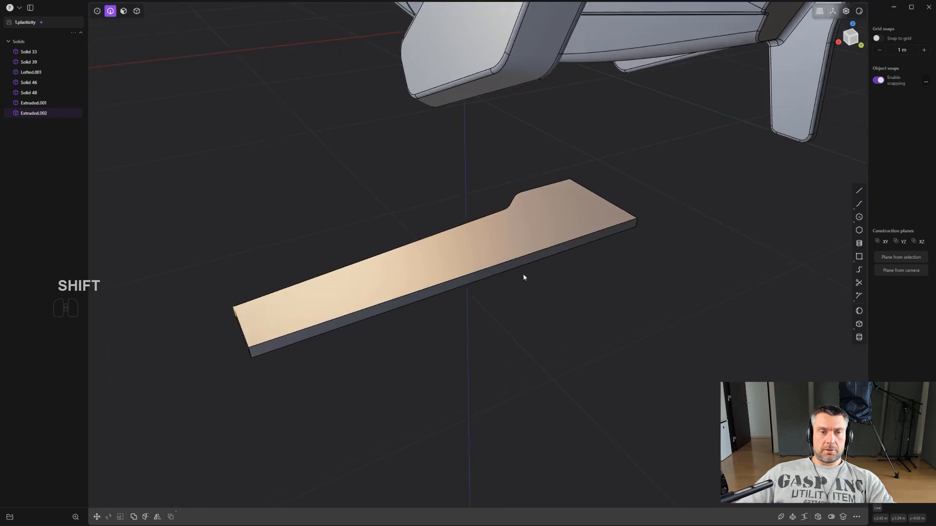
pyautogui.keyDown('shift'); pyautogui.click(636, 227); pyautogui.keyUp('shift')
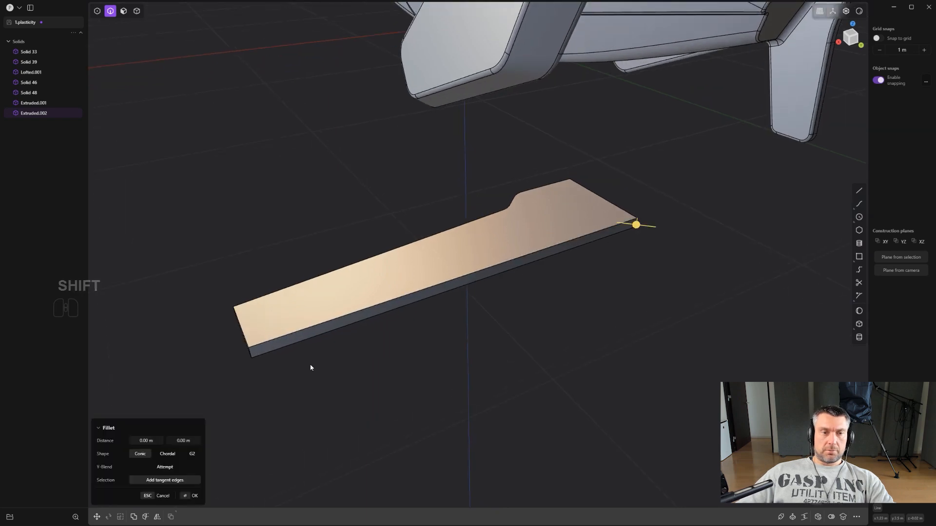
pyautogui.moveTo(251, 351); pyautogui.dragTo(340, 366, button='middle')
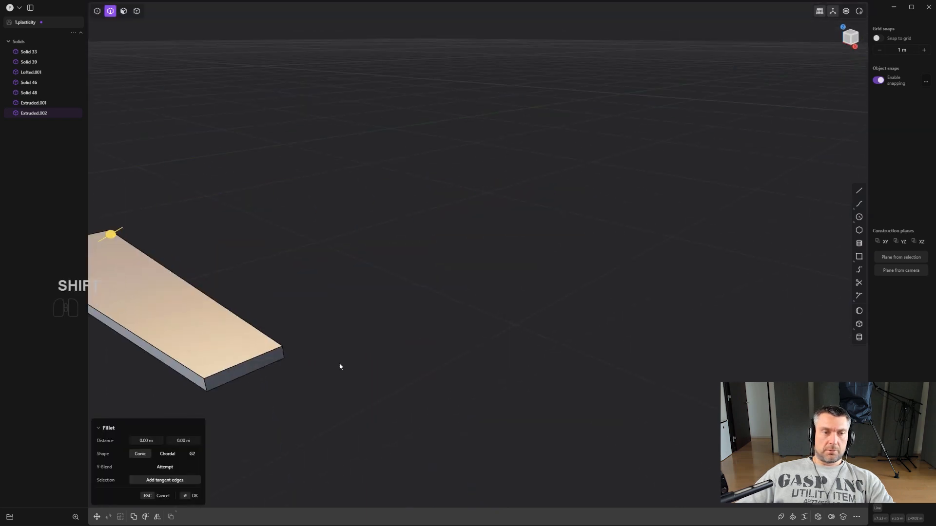
pyautogui.keyDown('shift'); pyautogui.click(207, 385); pyautogui.keyUp('shift')
pyautogui.moveTo(207, 385); pyautogui.dragTo(589, 314, button='middle')
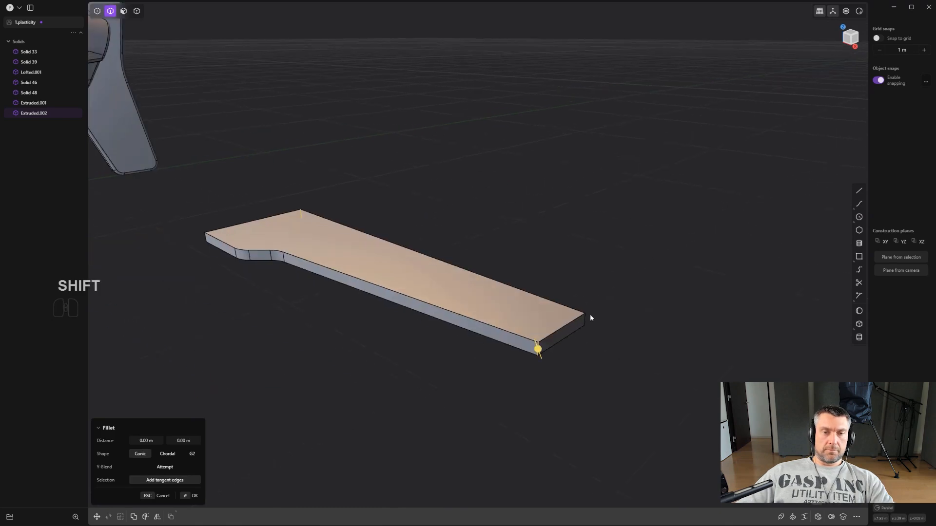
pyautogui.keyDown('shift'); pyautogui.click(584, 321); pyautogui.keyUp('shift')
pyautogui.moveTo(323, 303); pyautogui.dragTo(551, 363, button='middle')
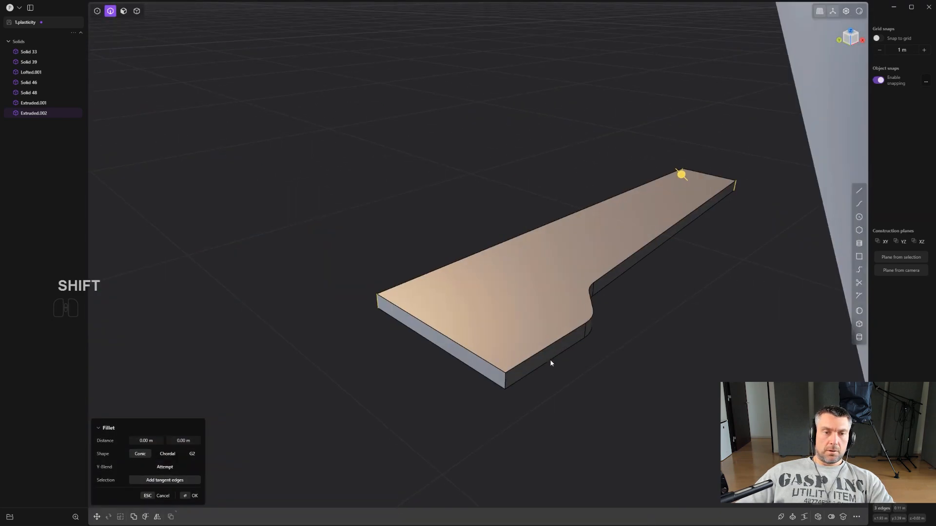
pyautogui.moveTo(505, 378)
pyautogui.mouseDown()
pyautogui.moveTo(507, 390)
pyautogui.moveTo(523, 376)
pyautogui.mouseUp()
pyautogui.press('Return')
# - Fillet the upper and lower rim edges around the slab
pyautogui.keyDown('alt'); pyautogui.click(547, 348); pyautogui.keyUp('alt')
pyautogui.keyDown('alt'); pyautogui.keyDown('shift'); pyautogui.click(549, 361); pyautogui.keyUp('shift'); pyautogui.keyUp('alt')
pyautogui.scroll(-2, 561, 346)
pyautogui.moveTo(620, 323); pyautogui.dragTo(526, 327, button='middle')
pyautogui.scroll(-2, 564, 297)
pyautogui.rightClick(605, 271)
# - Move the slab between the body and a side piece in the top view and scale it uniformly to about 0.56
pyautogui.scroll(-3, 648, 247)
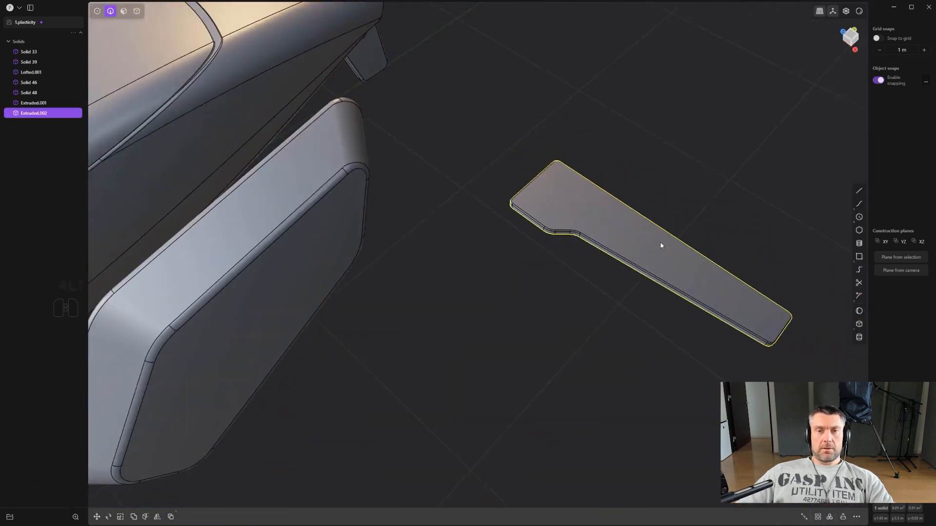
pyautogui.keyDown('alt'); pyautogui.moveTo(660, 241); pyautogui.dragTo(557, 277, button='middle'); pyautogui.keyUp('alt')
pyautogui.scroll(-4, 579, 274)
pyautogui.keyDown('shift'); pyautogui.moveTo(630, 284); pyautogui.dragTo(498, 350, button='middle'); pyautogui.keyUp('shift')
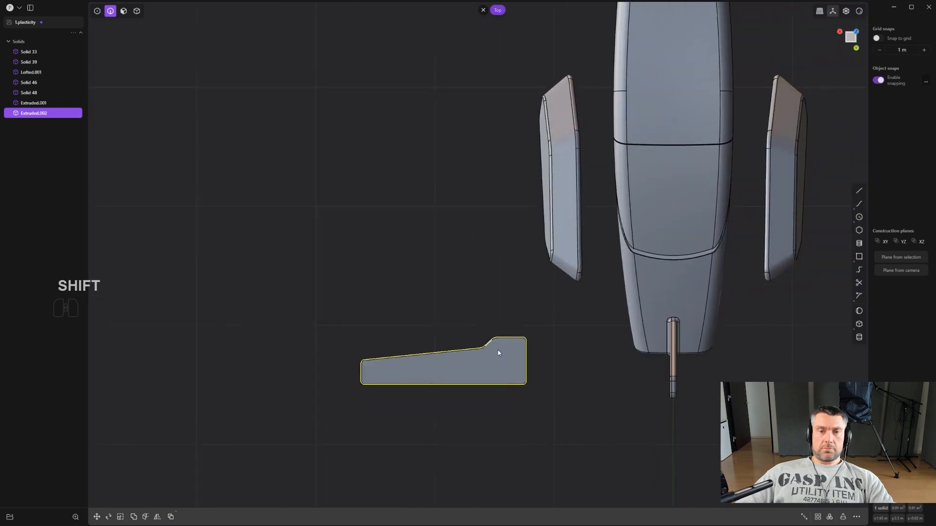
pyautogui.scroll(-1, 498, 350)
pyautogui.press('4')
pyautogui.press('g')
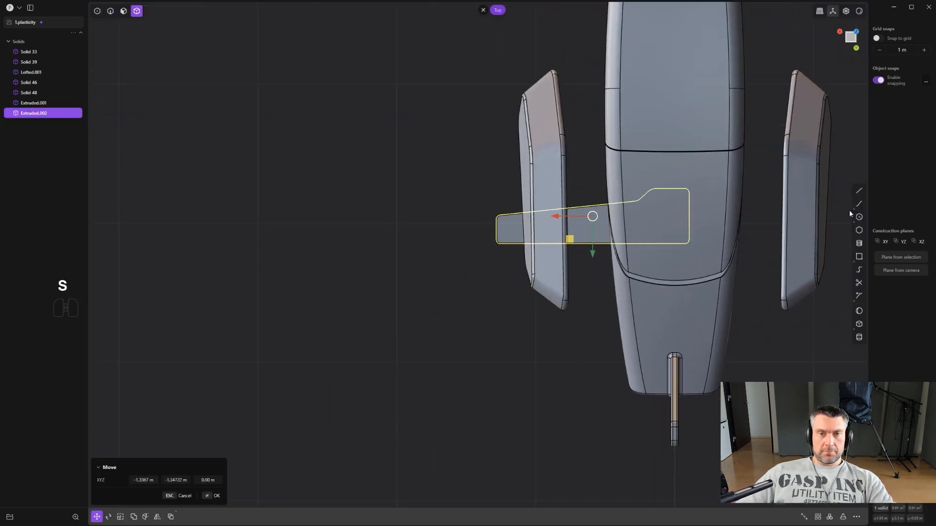
pyautogui.press('s')
pyautogui.press('s')
pyautogui.scroll(2, 690, 233)
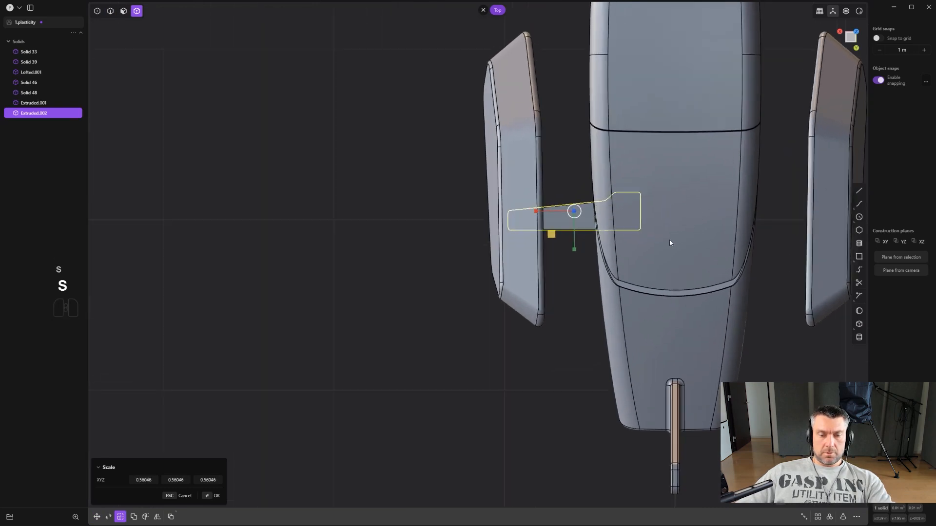
pyautogui.press('h')
pyautogui.scroll(1, 692, 258)
pyautogui.hotkey('ctrl', 'z')
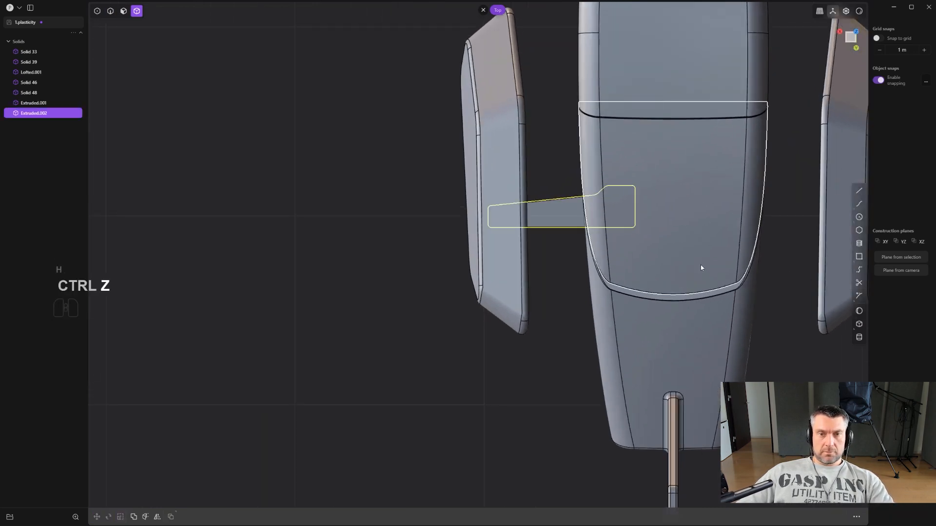
# - Shorten the strut along X and reposition it to bridge the gap between the body and the side piece
pyautogui.scroll(1, 700, 264)
pyautogui.press('s')
pyautogui.press('x')
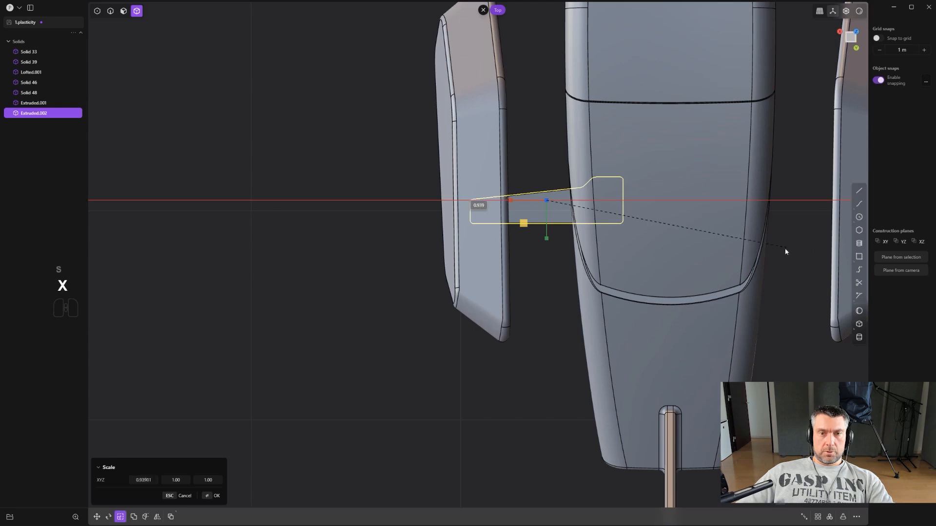
pyautogui.click(681, 260)
pyautogui.press('g')
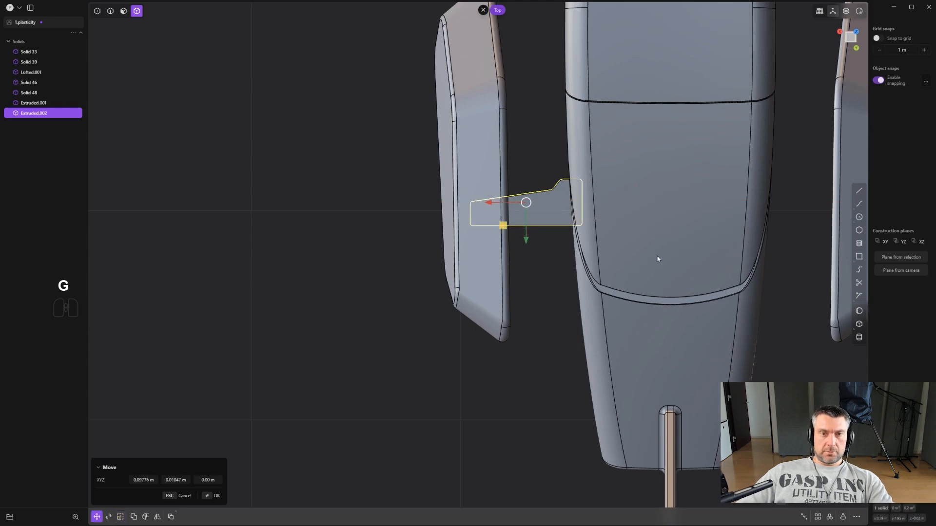
# - Thicken the strut along Z in the front view
pyautogui.moveTo(656, 260); pyautogui.dragTo(614, 293, button='middle')
pyautogui.press('s')
pyautogui.press('z')
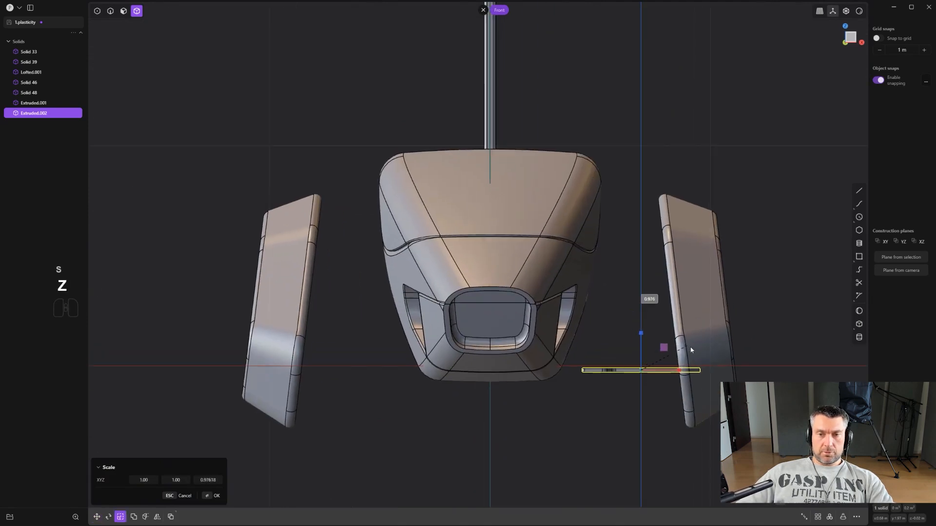
pyautogui.click(729, 317)
# - Raise the strut to about the body's mid-height and rotate it about 14 degrees, sloping down toward the side piece
pyautogui.press('g')
pyautogui.scroll(1, 695, 344)
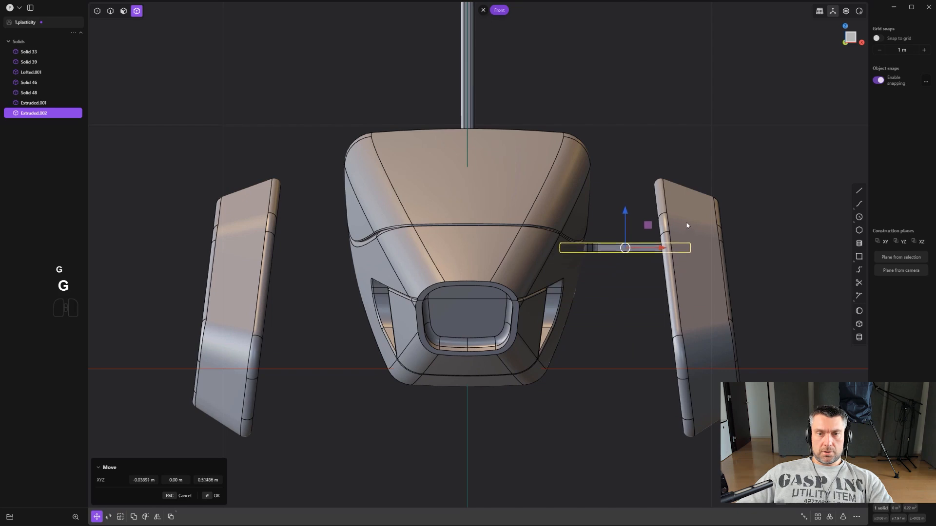
pyautogui.press('r')
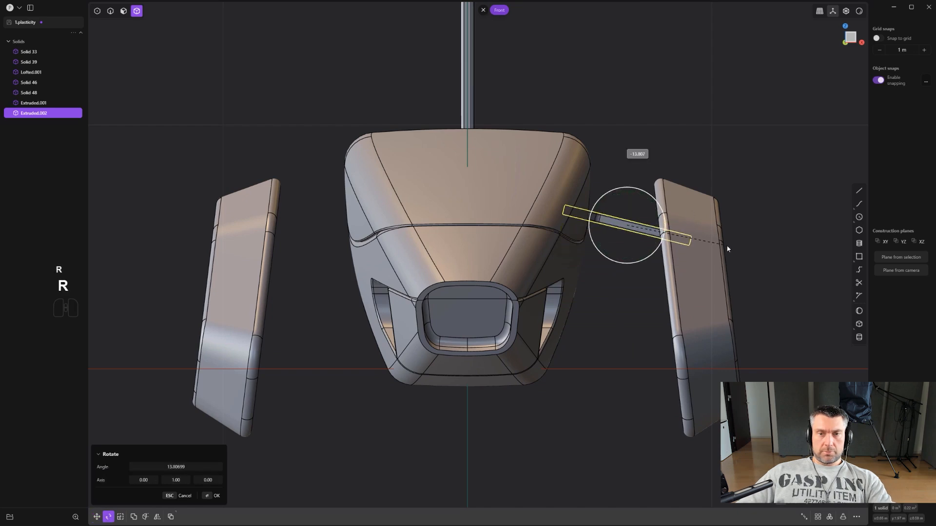
# - Duplicate the strut, place the copy below the original, and rotate the copy in the front view
pyautogui.scroll(1, 677, 273)
pyautogui.hotkey('shift', 'd')
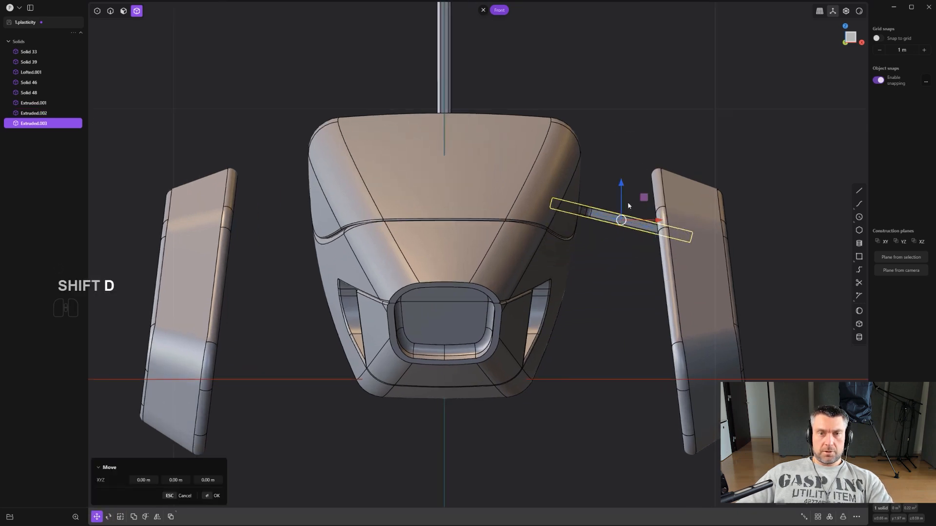
pyautogui.press('r')
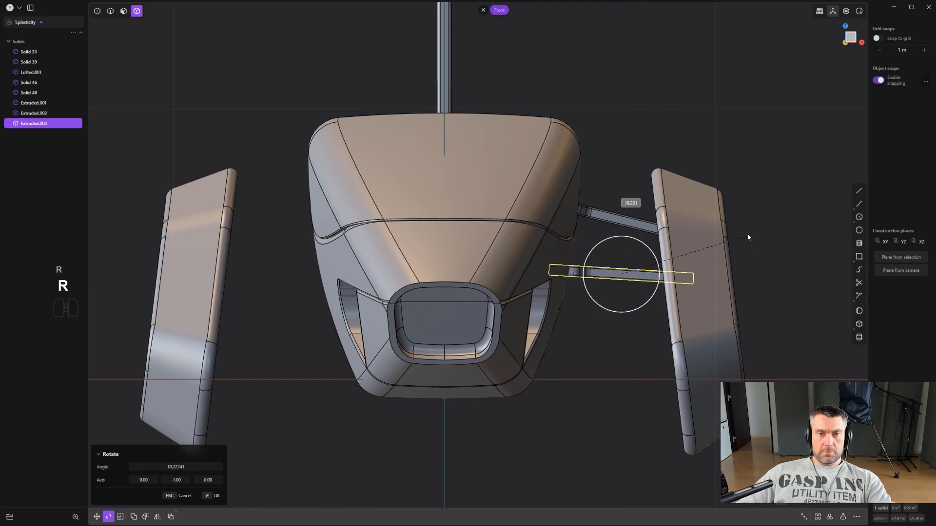
# - Move the copied strut forward along the body and tilt it down toward the side piece in the front view
pyautogui.moveTo(727, 146); pyautogui.dragTo(655, 243, button='middle')
pyautogui.press('g')
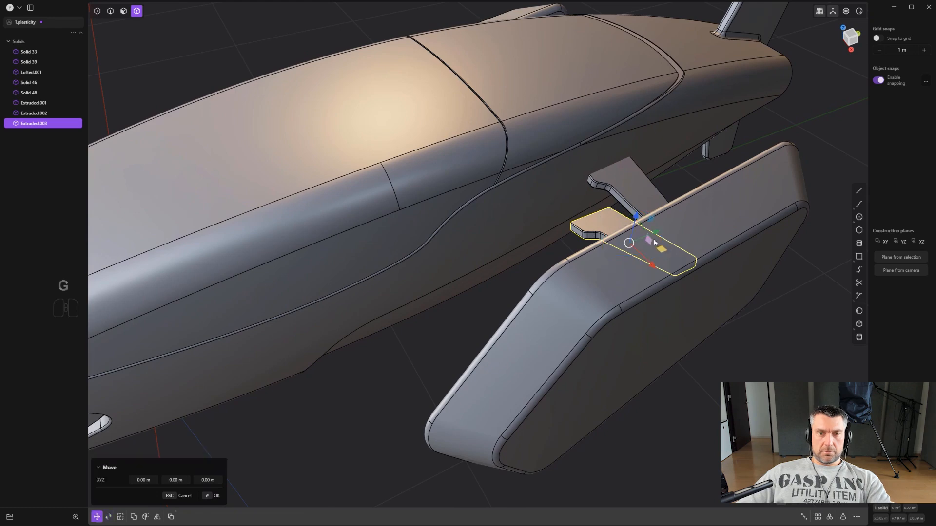
pyautogui.moveTo(656, 241); pyautogui.dragTo(565, 273)
pyautogui.moveTo(565, 272); pyautogui.dragTo(643, 208, button='middle')
pyautogui.moveTo(679, 255)
pyautogui.keyDown('alt'); pyautogui.mouseDown(button='middle')
pyautogui.moveTo(664, 238)
pyautogui.moveTo(685, 243)
pyautogui.mouseUp(button='middle'); pyautogui.keyUp('alt')
pyautogui.press('r')
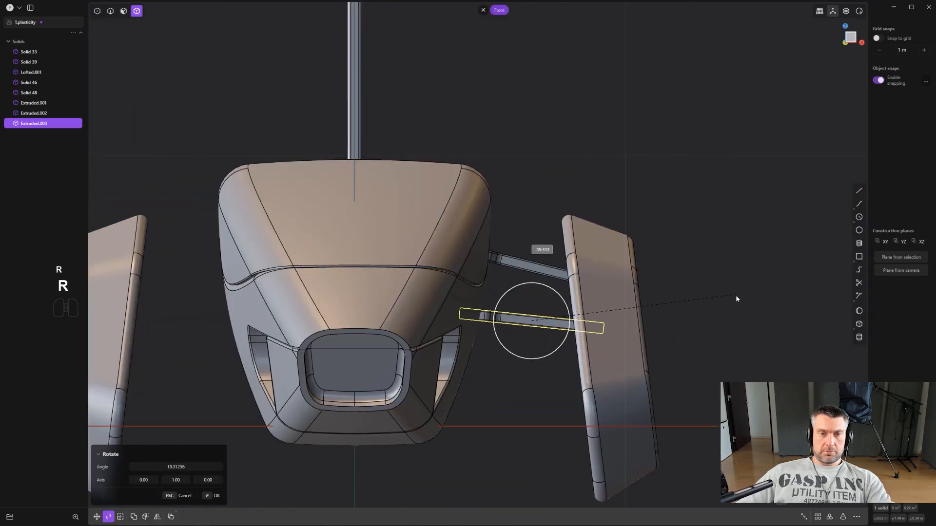
pyautogui.moveTo(738, 300); pyautogui.dragTo(645, 303, button='middle')
pyautogui.rightClick(646, 301)
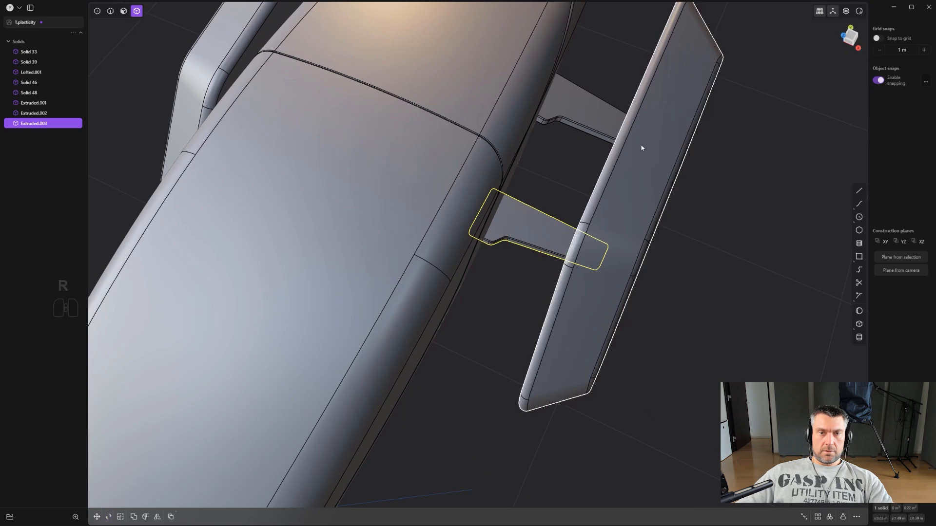
# - Rotate the rear strut 180 degrees in the top view so its wide end meets the side piece
pyautogui.keyDown('shift'); pyautogui.moveTo(642, 148); pyautogui.dragTo(511, 340, button='middle'); pyautogui.keyUp('shift')
pyautogui.click(461, 320)
pyautogui.moveTo(463, 324); pyautogui.dragTo(531, 291, button='middle')
pyautogui.press('r')
pyautogui.press('r')
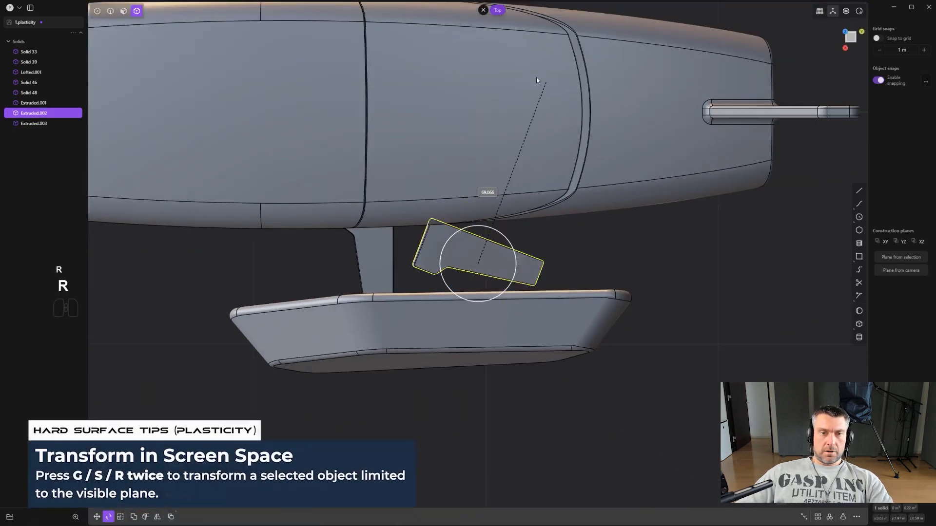
pyautogui.moveTo(343, 270); pyautogui.dragTo(519, 234, button='middle')
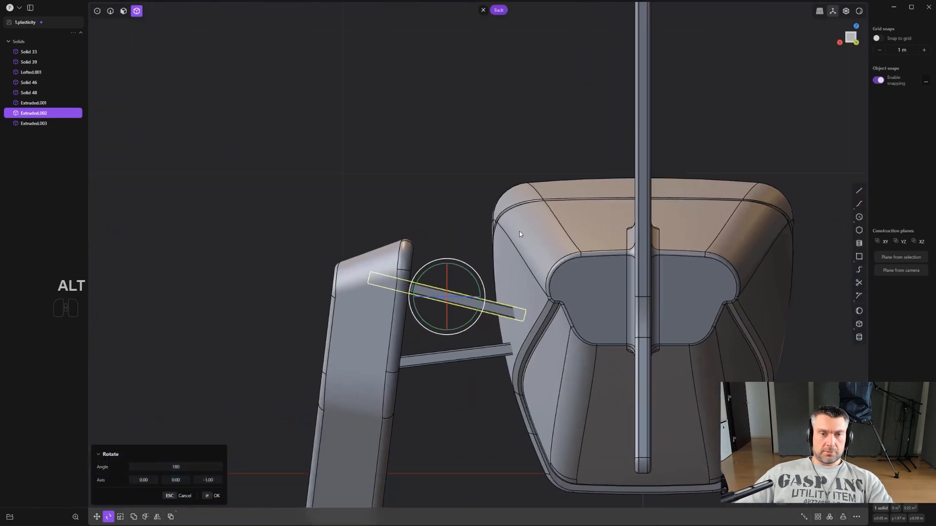
# - Rotate the rear strut about 12.5 degrees in the back view to nearly level it, and lower it about 0.11 m
pyautogui.press('r')
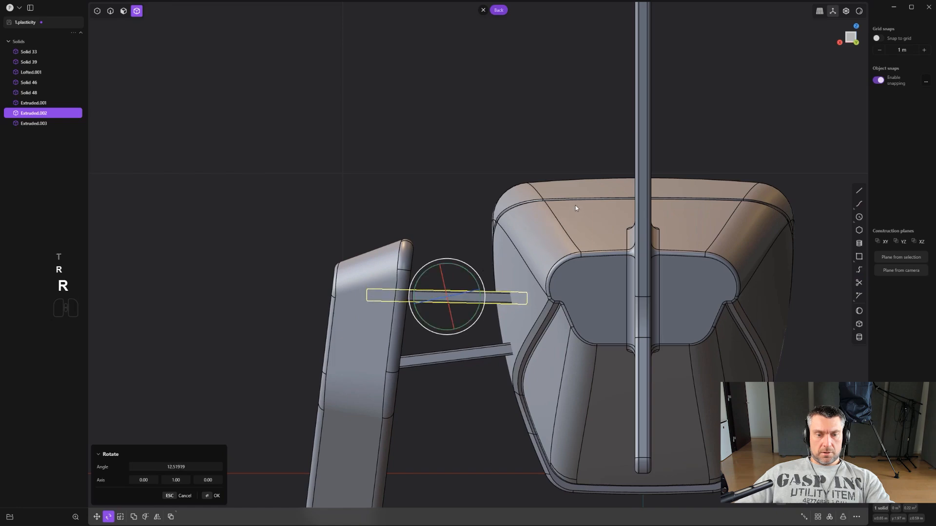
pyautogui.press('g')
pyautogui.moveTo(580, 271); pyautogui.dragTo(499, 276, button='middle')
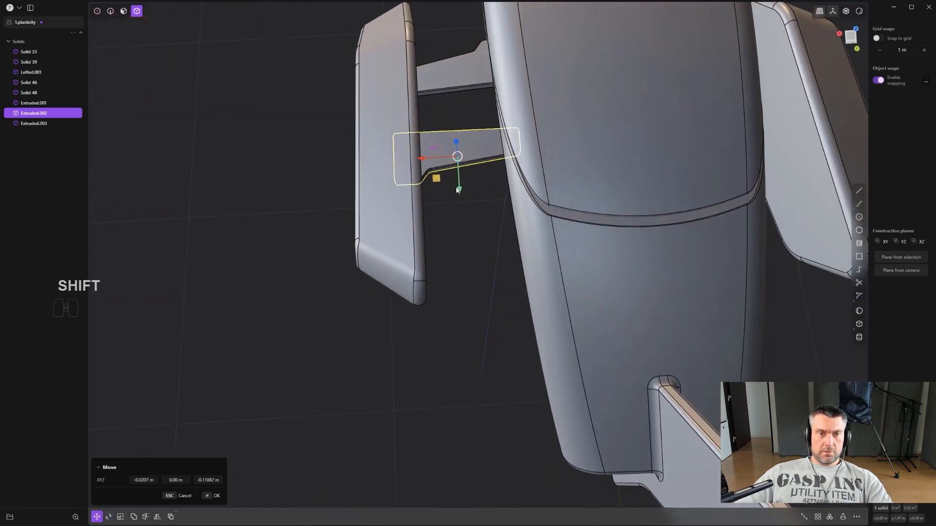
# - Move the rear strut about 0.33 m toward the tail and shift it along X toward the body
pyautogui.press('g')
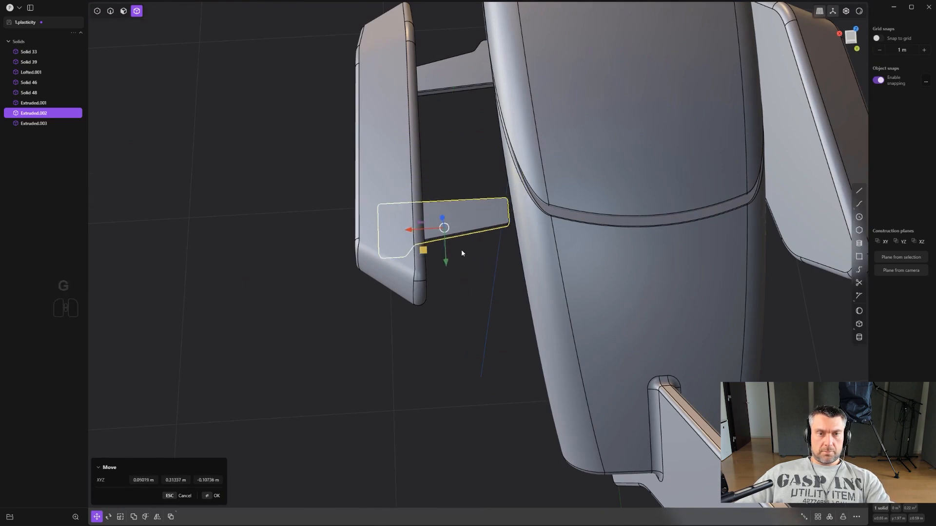
pyautogui.press('x')
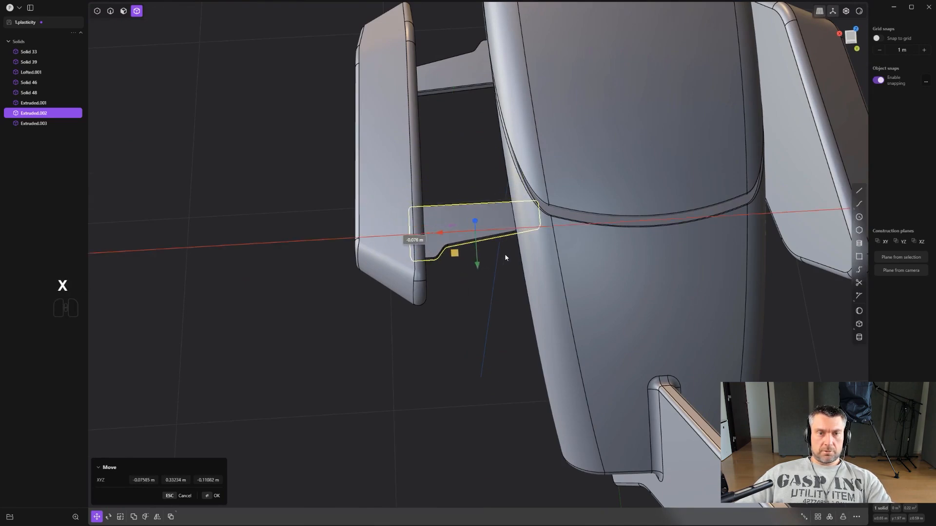
pyautogui.click(505, 255)
pyautogui.moveTo(497, 258); pyautogui.dragTo(608, 226, button='middle')
pyautogui.rightClick(608, 225)
# - Tilt the rear strut upward toward the side piece in the front view and raise it slightly
pyautogui.press('KP_1')
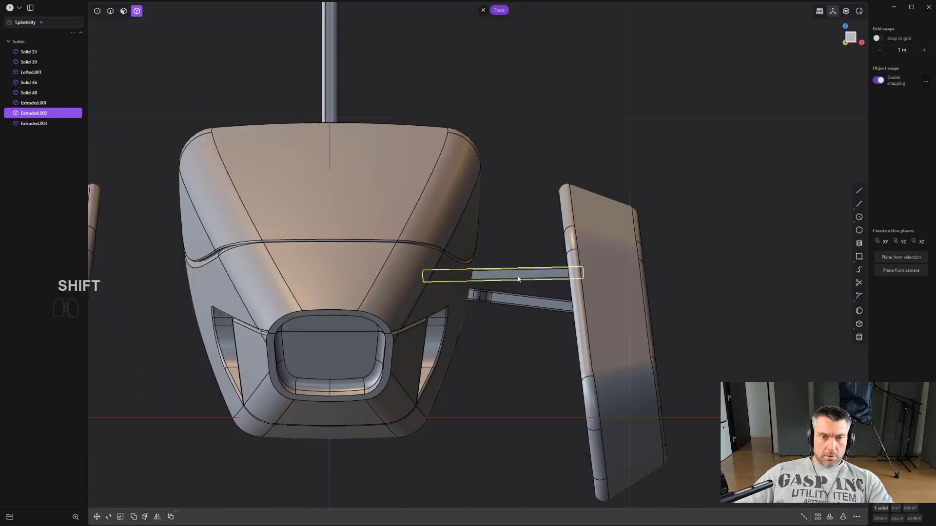
pyautogui.scroll(2, 518, 279)
pyautogui.press('g')
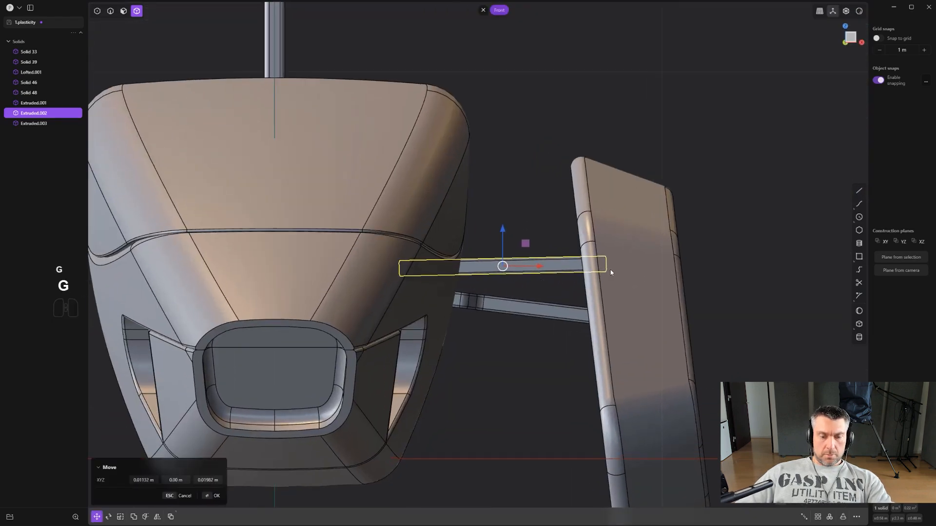
pyautogui.press('r')
pyautogui.click(611, 250)
pyautogui.press('g')
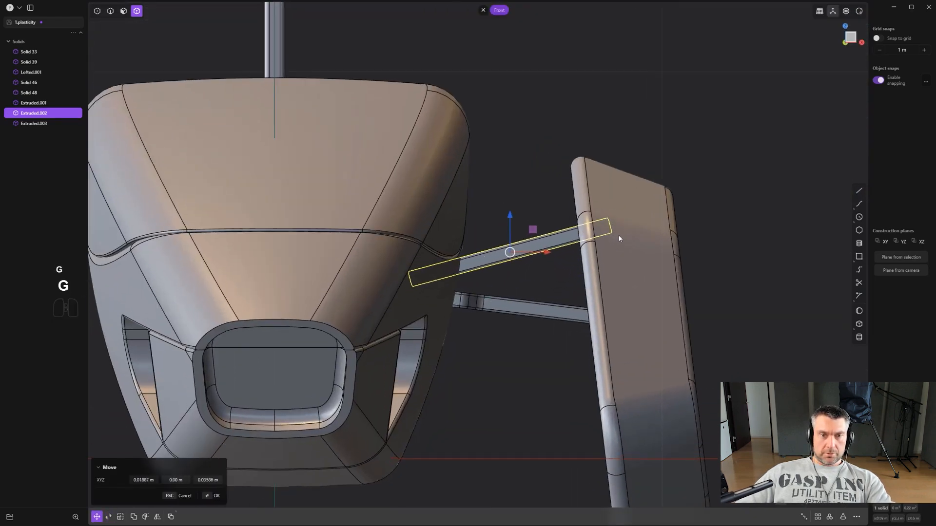
pyautogui.moveTo(620, 240); pyautogui.dragTo(292, 263, button='middle')
# - Nudge the rear strut in the view plane and reduce its tilt by about 9 degrees
pyautogui.press('g')
pyautogui.press('g')
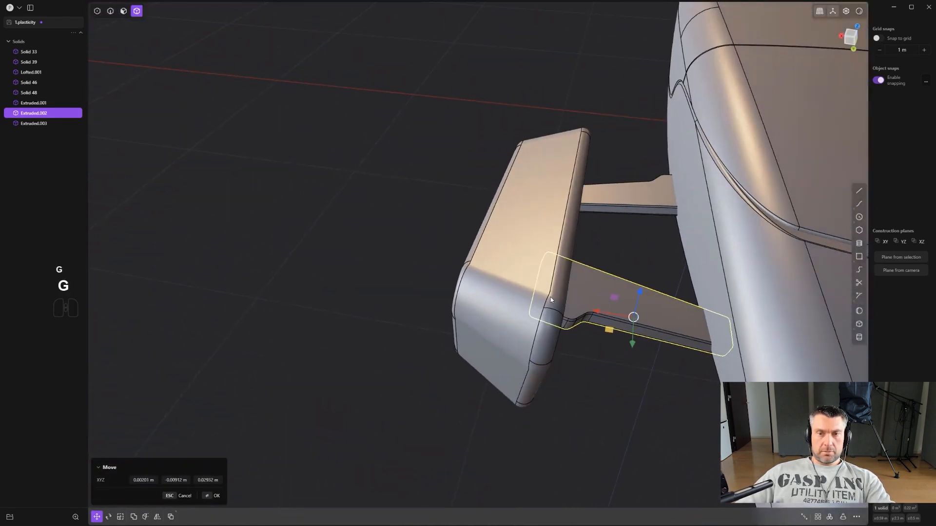
pyautogui.scroll(-3, 567, 300)
pyautogui.moveTo(566, 300); pyautogui.dragTo(642, 277, button='middle')
pyautogui.rightClick(706, 459)
pyautogui.moveTo(670, 427); pyautogui.dragTo(642, 347, button='middle')
pyautogui.click(650, 325)
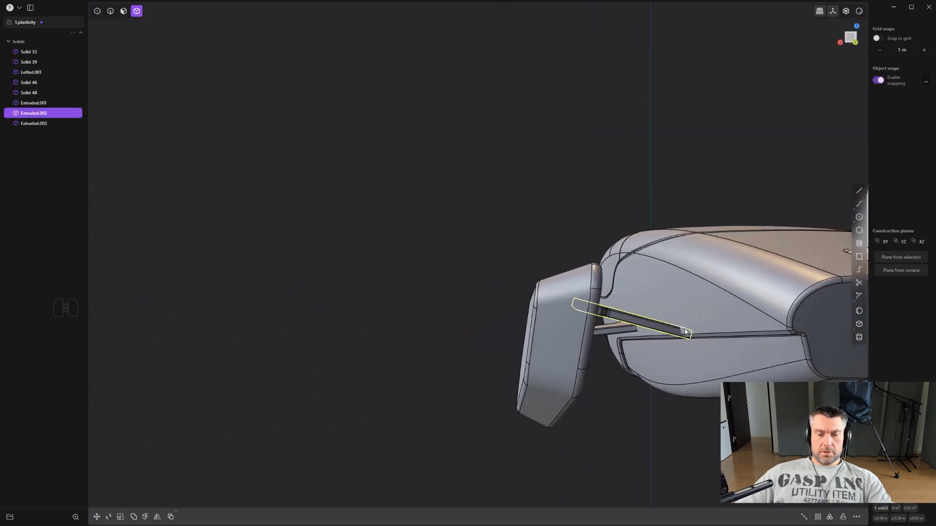
pyautogui.press('r')
# - Adjust the rear strut's height along Z and rotate it a few degrees about the X axis
pyautogui.press('r')
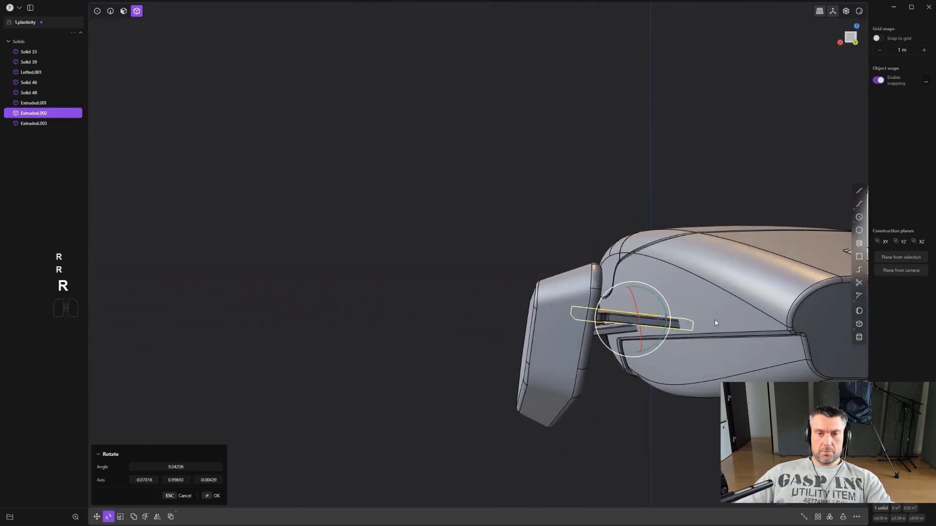
pyautogui.moveTo(665, 321); pyautogui.dragTo(565, 240, button='middle')
pyautogui.press('g')
pyautogui.press('z')
pyautogui.press('r')
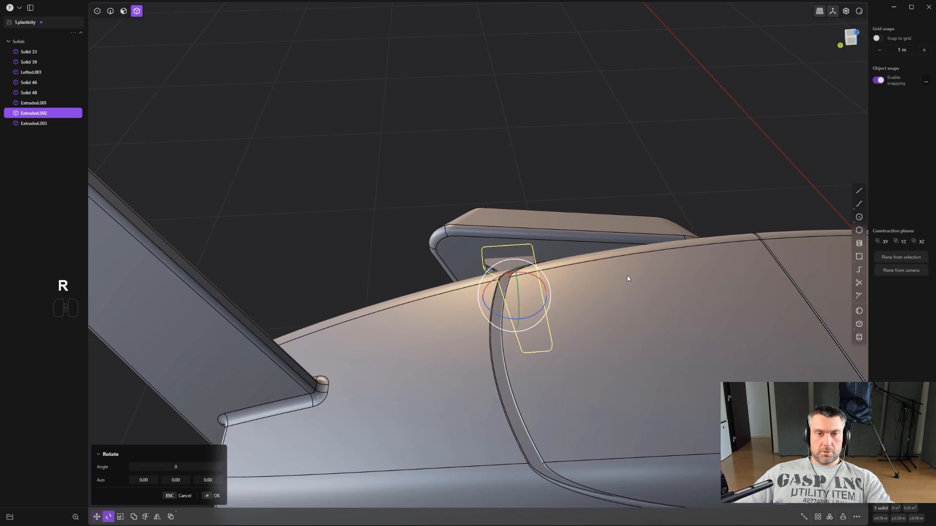
pyautogui.press('x')
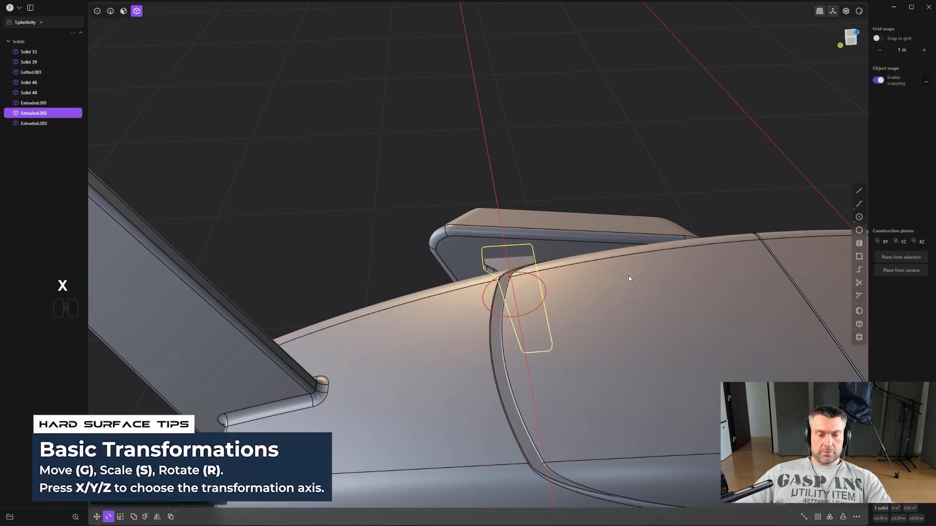
pyautogui.press('z')
pyautogui.press('y')
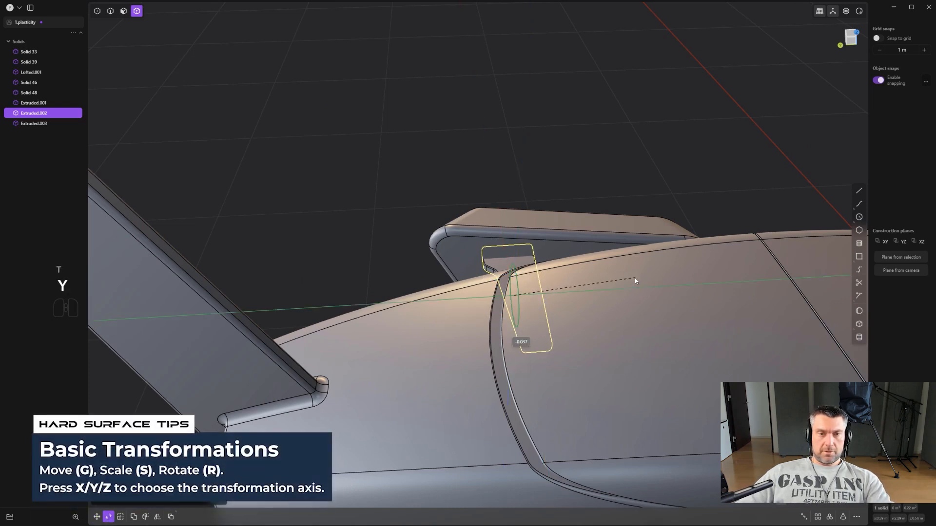
pyautogui.press('x')
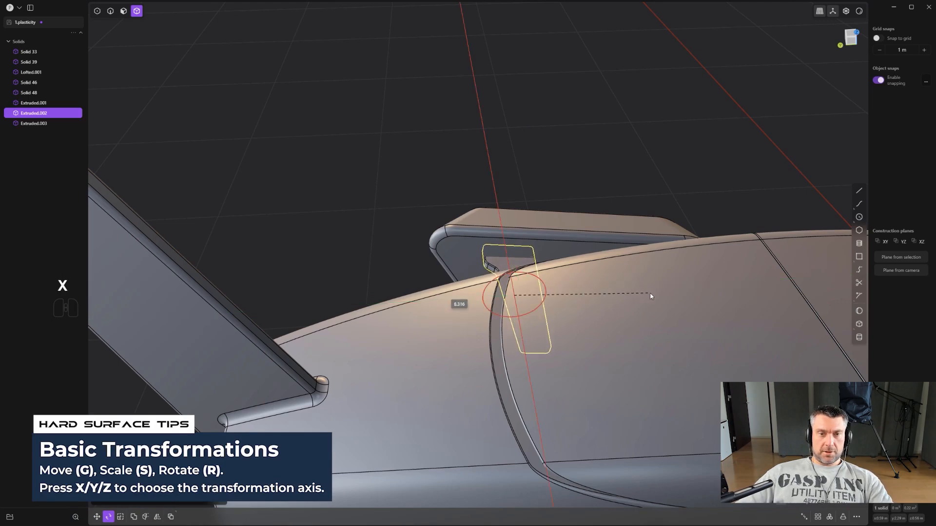
pyautogui.click(657, 296)
pyautogui.moveTo(647, 294); pyautogui.dragTo(542, 374, button='middle')
# - Mirror the front and rear struts across the X axis to the opposite side of the body
pyautogui.click(591, 273)
pyautogui.click(534, 439)
pyautogui.scroll(-1, 535, 438)
pyautogui.keyDown('alt'); pyautogui.moveTo(534, 438); pyautogui.dragTo(600, 397, button='middle'); pyautogui.keyUp('alt')
pyautogui.keyDown('shift'); pyautogui.moveTo(566, 325); pyautogui.dragTo(507, 337, button='middle'); pyautogui.keyUp('shift')
pyautogui.click(507, 337)
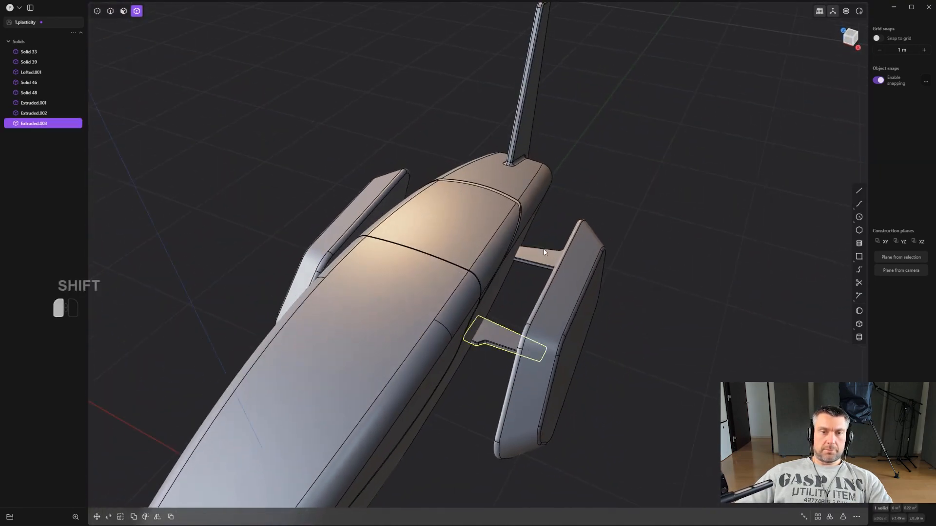
pyautogui.keyDown('shift'); pyautogui.click(543, 250); pyautogui.keyUp('shift')
pyautogui.scroll(-2, 543, 249)
pyautogui.hotkey('alt', 'x')
pyautogui.click(355, 486)
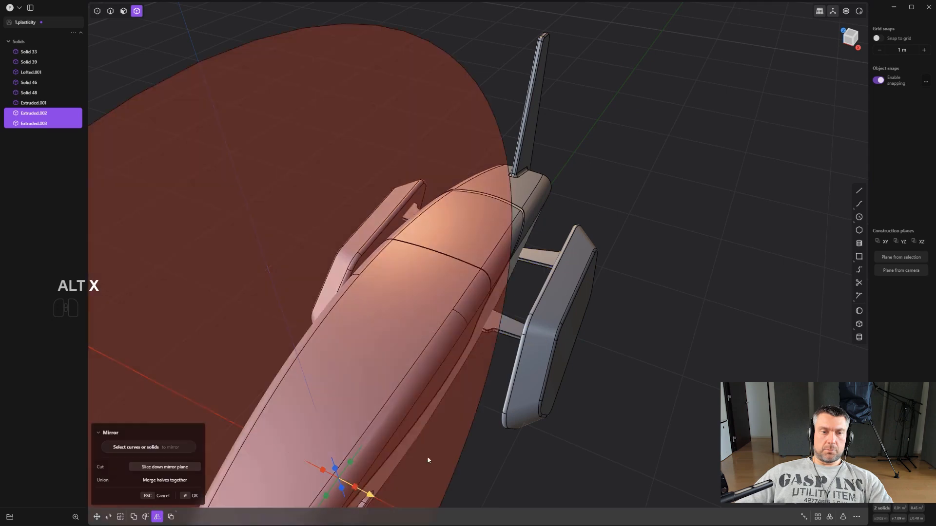
pyautogui.scroll(-2, 512, 414)
pyautogui.rightClick(639, 372)
# - Rotate the original side piece about 7.5 degrees in the front view, flaring its lower end outward, and raise it about 0.065 m
pyautogui.scroll(-2, 636, 372)
pyautogui.moveTo(613, 379); pyautogui.dragTo(635, 269, button='middle')
pyautogui.scroll(2, 618, 324)
pyautogui.keyDown('shift'); pyautogui.moveTo(619, 338); pyautogui.dragTo(641, 290, button='middle'); pyautogui.keyUp('shift')
pyautogui.scroll(4, 575, 314)
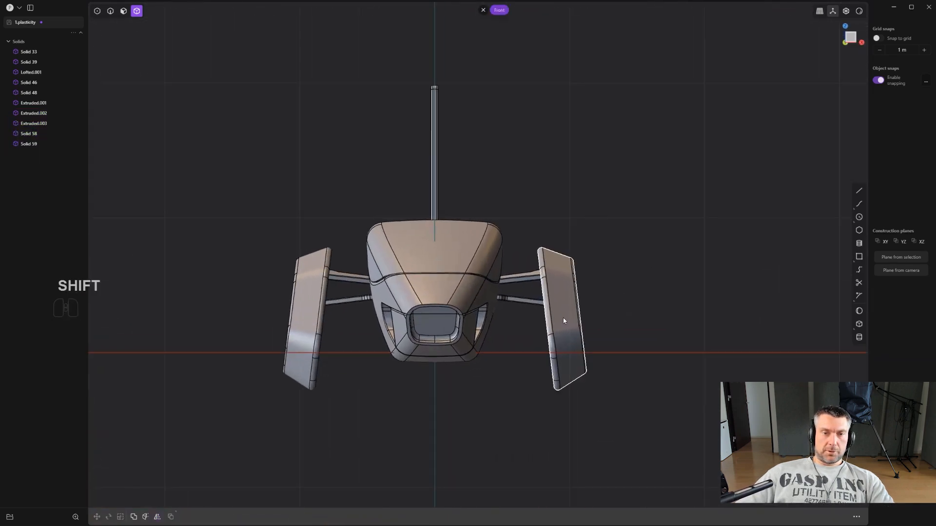
pyautogui.click(563, 318)
pyautogui.press('r')
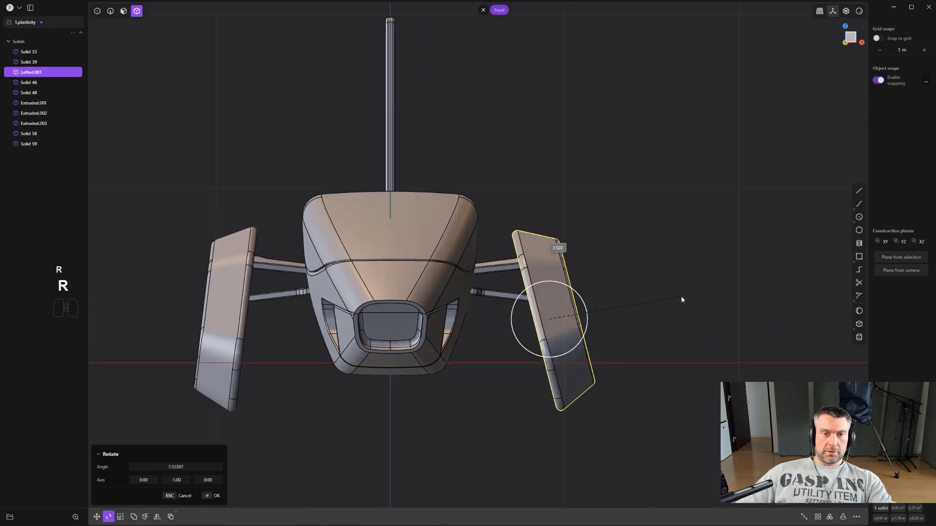
pyautogui.click(683, 295)
pyautogui.press('g')
pyautogui.click(687, 276)
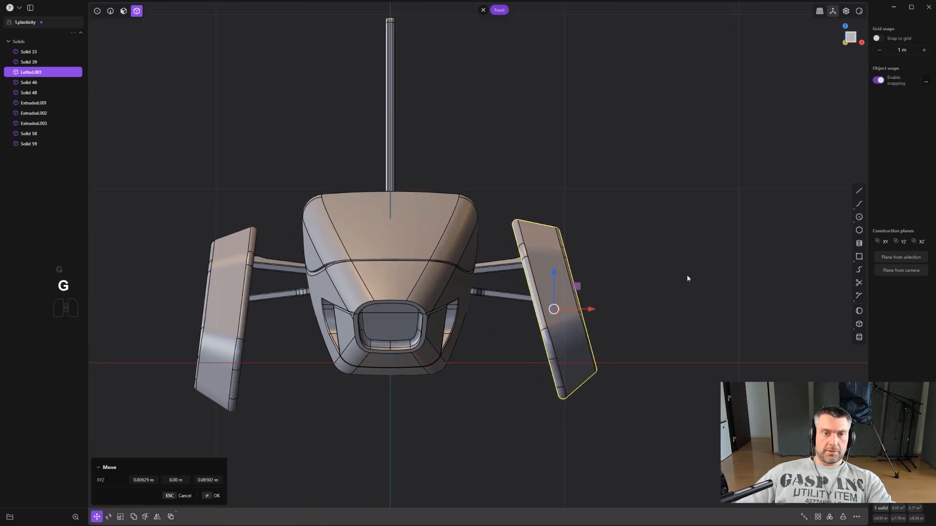
pyautogui.rightClick(636, 294)
# - Delete the outdated mirrored side piece and mirror the adjusted side piece across the X axis to replace it
pyautogui.click(217, 362)
pyautogui.press('Delete')
pyautogui.scroll(-2, 341, 351)
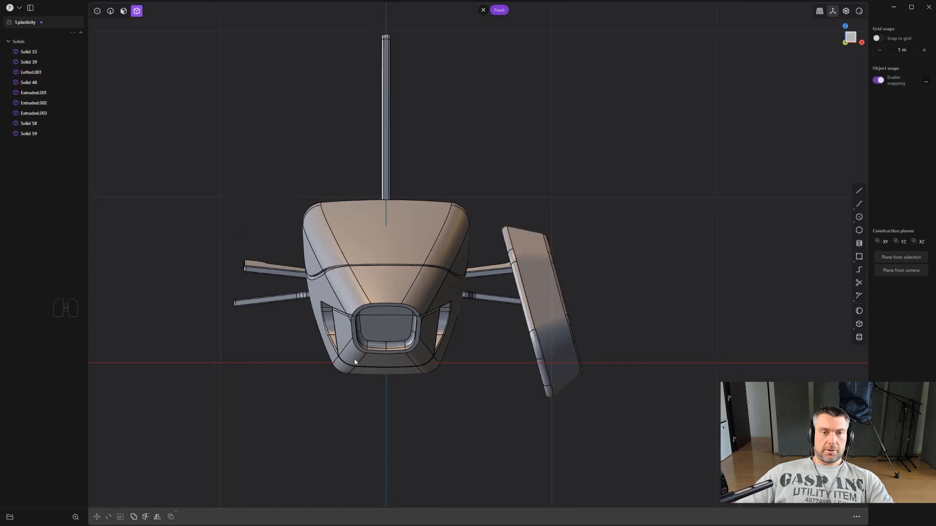
pyautogui.click(510, 322)
pyautogui.hotkey('alt', 'x')
pyautogui.click(408, 363)
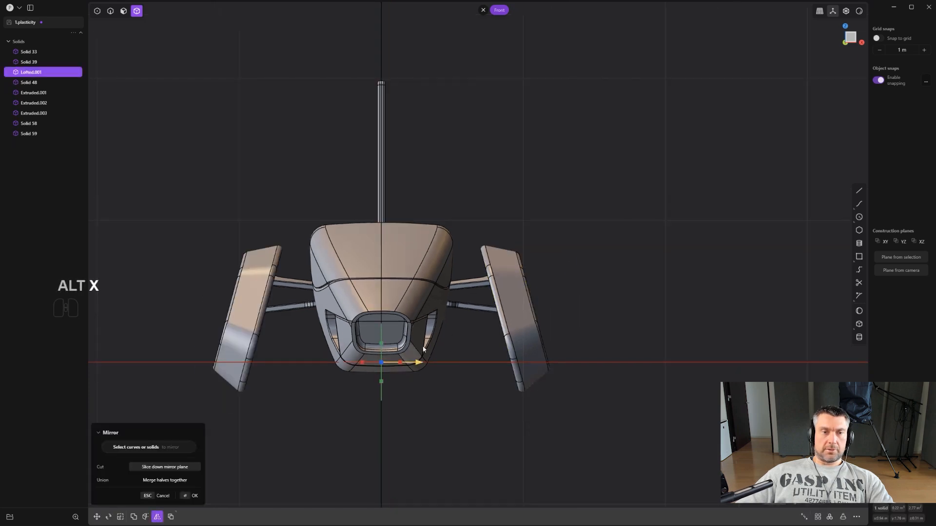
pyautogui.rightClick(548, 249)
pyautogui.scroll(-3, 574, 226)
pyautogui.keyDown('shift'); pyautogui.moveTo(574, 226); pyautogui.dragTo(592, 204, button='middle'); pyautogui.keyUp('shift')
pyautogui.scroll(6, 591, 217)
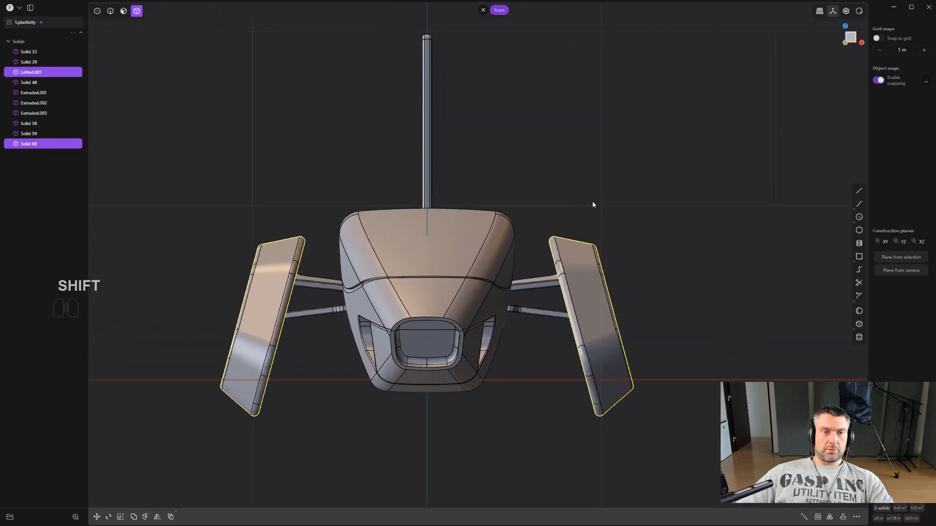
pyautogui.click(592, 204)
# - Examine the craft in the right side view, closing in on the rounded panel near the nose
pyautogui.press('KP_3')
pyautogui.scroll(-6, 536, 175)
pyautogui.keyDown('shift'); pyautogui.moveTo(532, 174); pyautogui.dragTo(493, 172, button='middle'); pyautogui.keyUp('shift')
pyautogui.scroll(1, 494, 176)
pyautogui.keyDown('shift'); pyautogui.moveTo(569, 207); pyautogui.dragTo(602, 206, button='middle'); pyautogui.keyUp('shift')
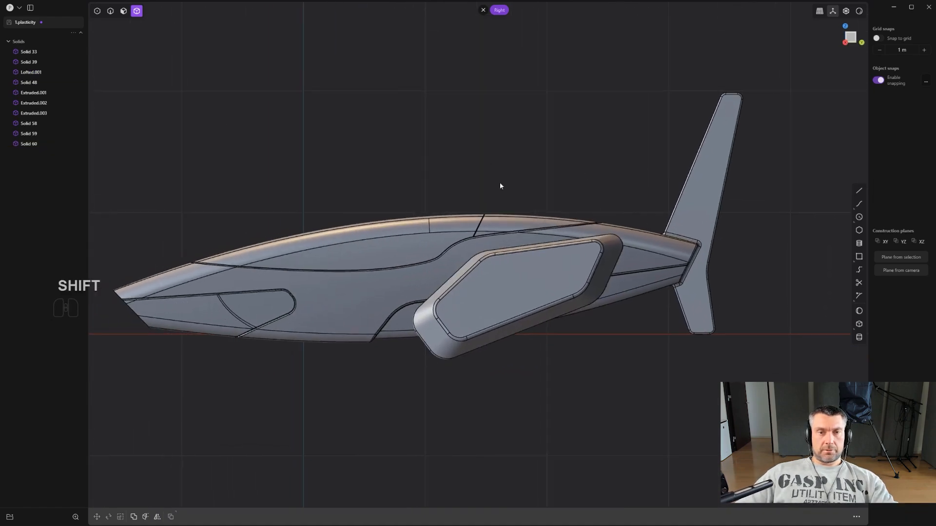
pyautogui.keyDown('shift'); pyautogui.moveTo(298, 226); pyautogui.dragTo(494, 181, button='middle'); pyautogui.keyUp('shift')
pyautogui.scroll(2, 494, 181)
pyautogui.scroll(5, 469, 188)
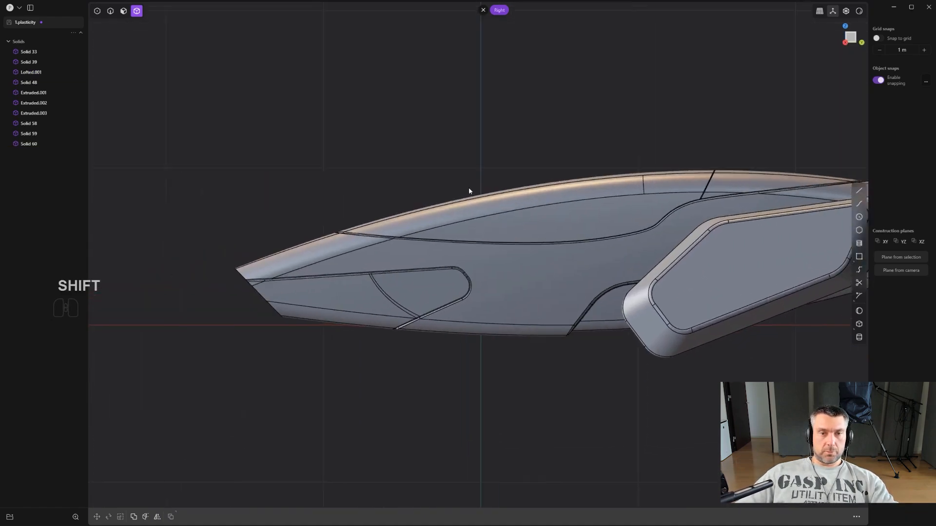
pyautogui.scroll(4, 467, 267)
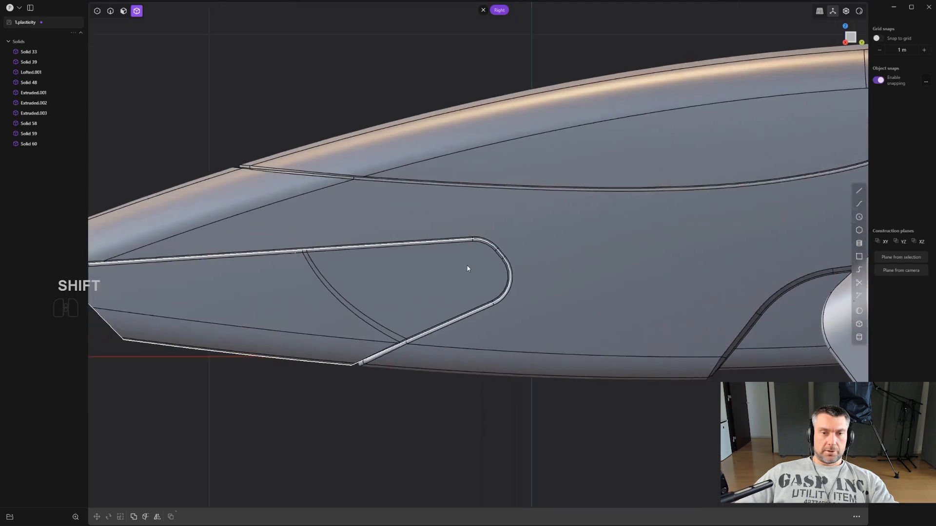
pyautogui.scroll(1, 491, 285)
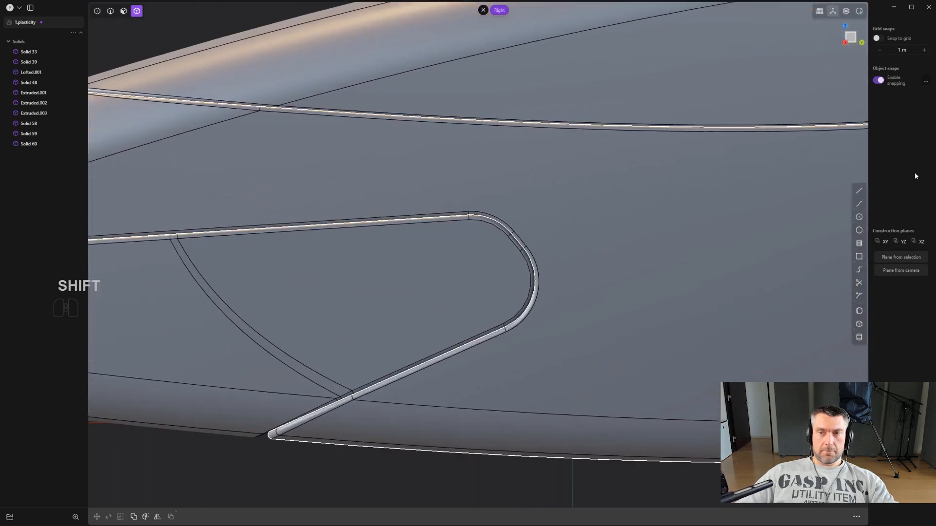
pyautogui.scroll(2, 456, 253)
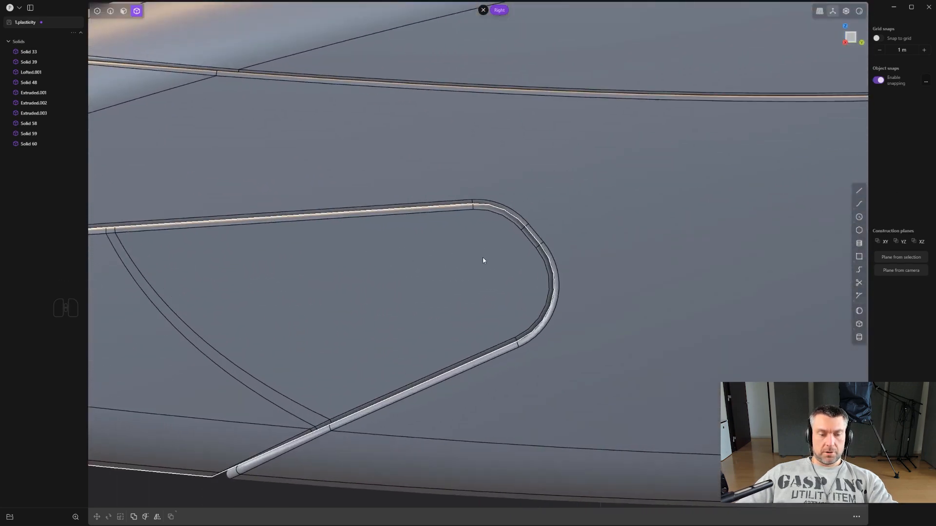
# - Duplicate the rounded nose panel's inner seam edges as a curve and offset the curve inward on the panel
pyautogui.press('2')
pyautogui.click(445, 213)
pyautogui.press('f')
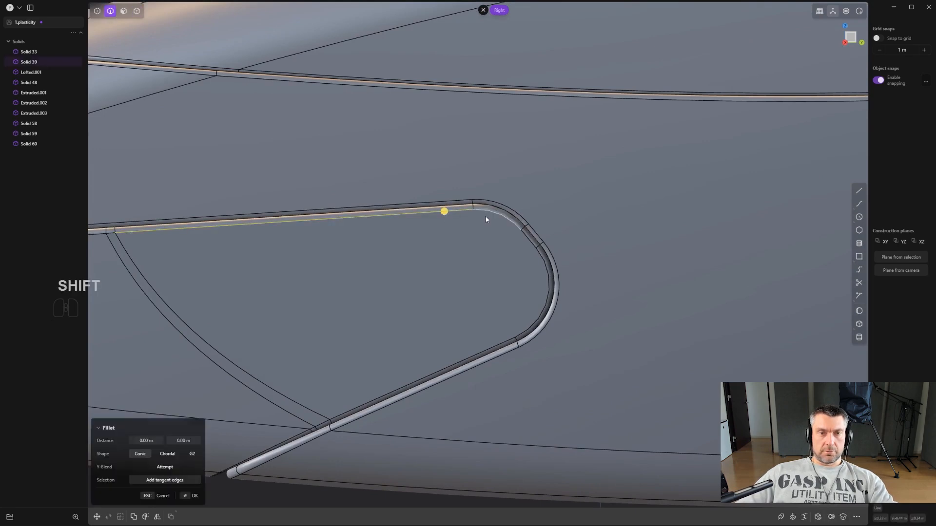
pyautogui.keyDown('shift'); pyautogui.click(488, 215); pyautogui.keyUp('shift')
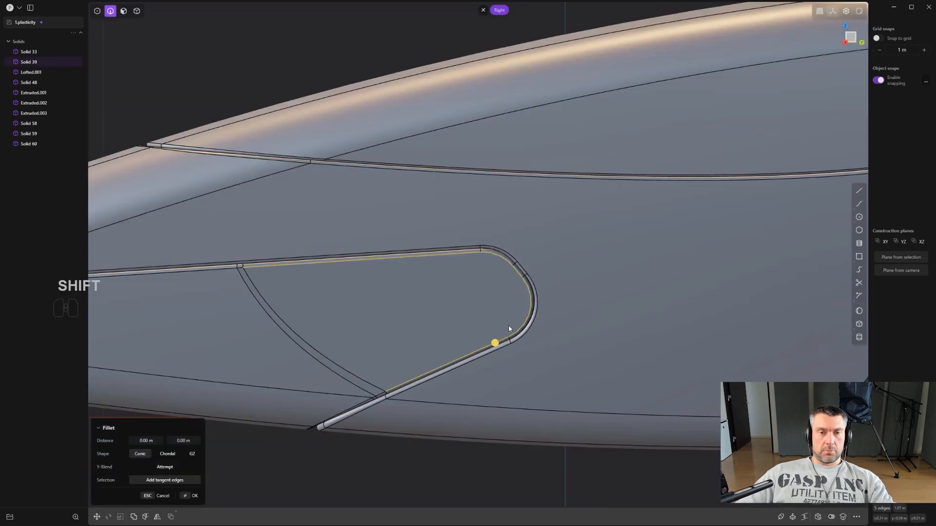
pyautogui.scroll(2, 509, 323)
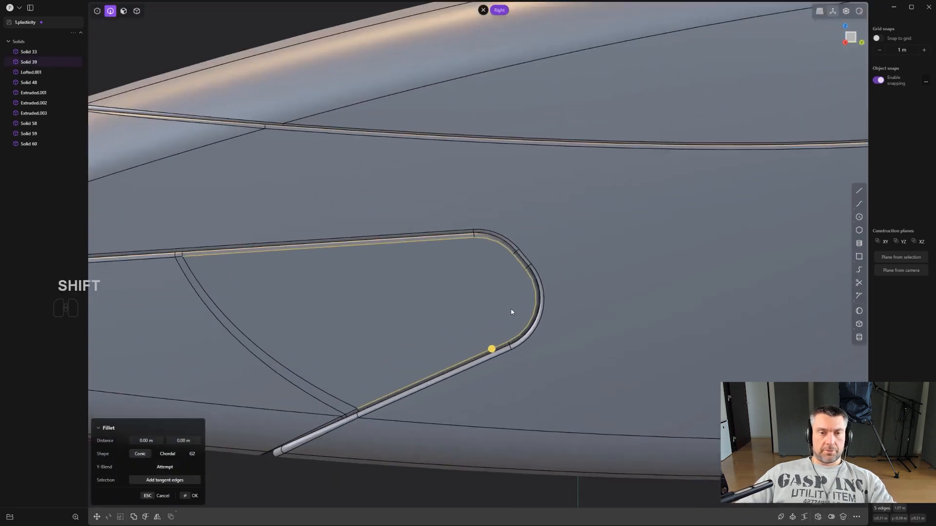
pyautogui.scroll(-2, 511, 315)
pyautogui.hotkey('shift', 'd')
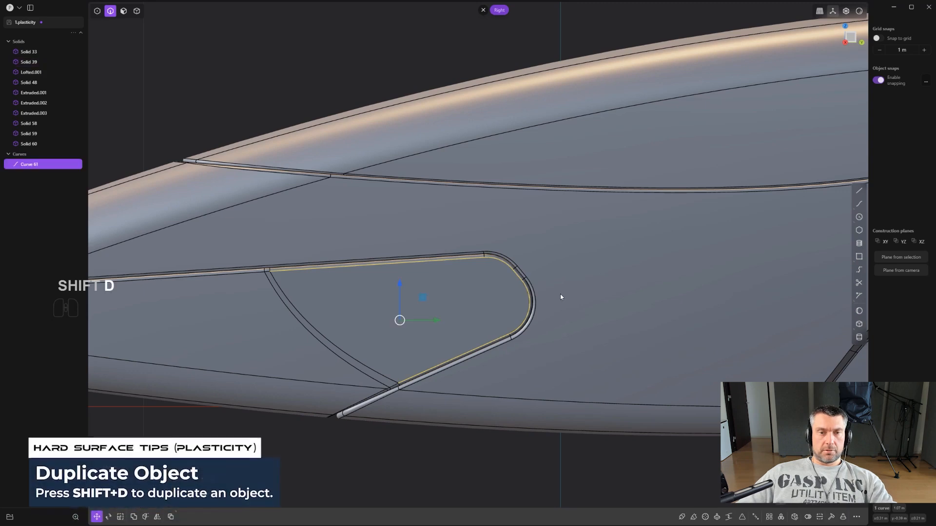
pyautogui.scroll(2, 560, 298)
pyautogui.click(476, 254)
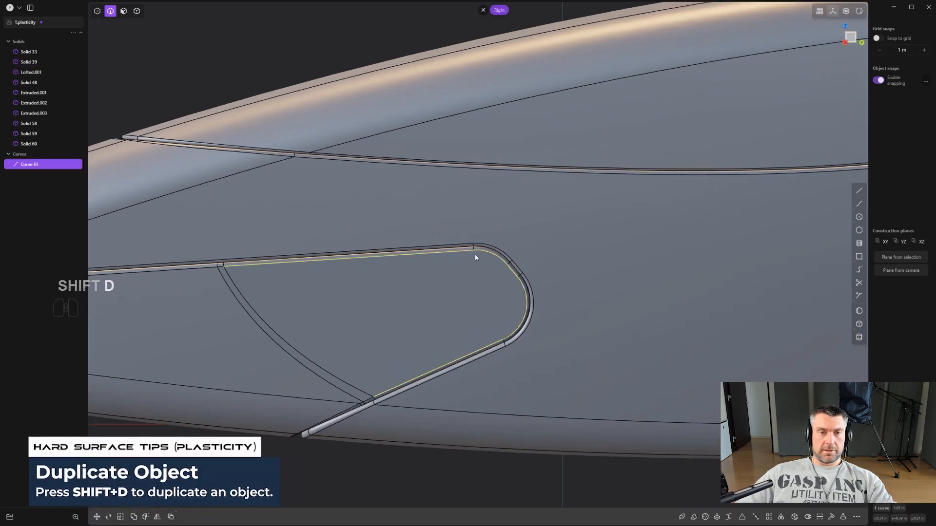
pyautogui.press('o')
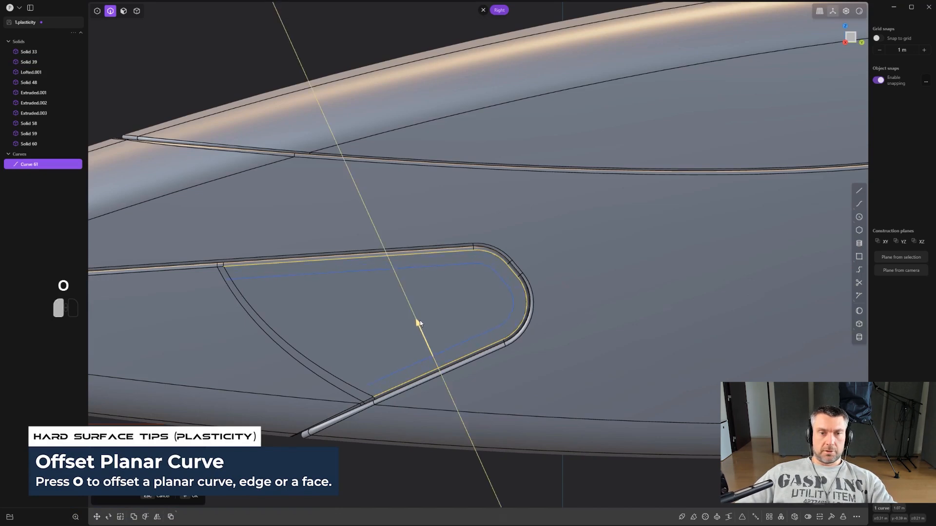
pyautogui.click(416, 316)
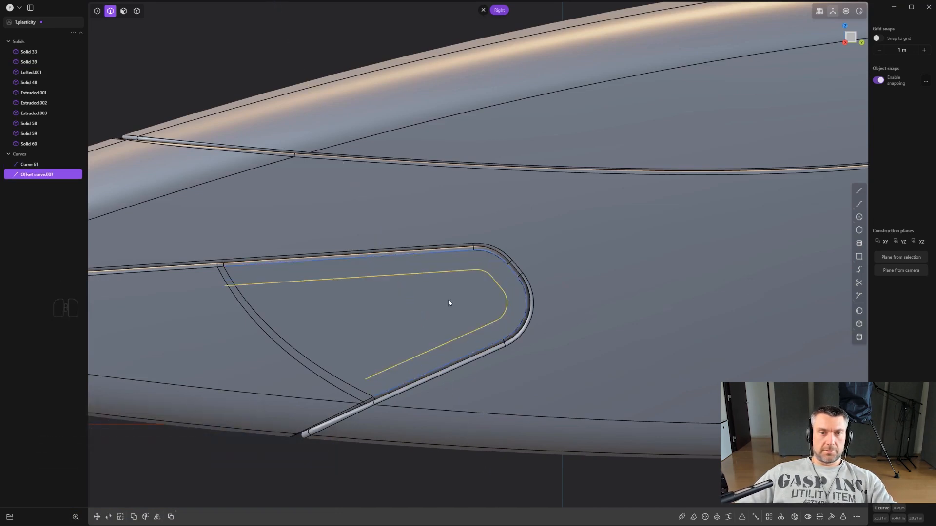
# - Draw a straight line across the open end of the offset curve and select it together with the offset curve
pyautogui.scroll(-2, 447, 303)
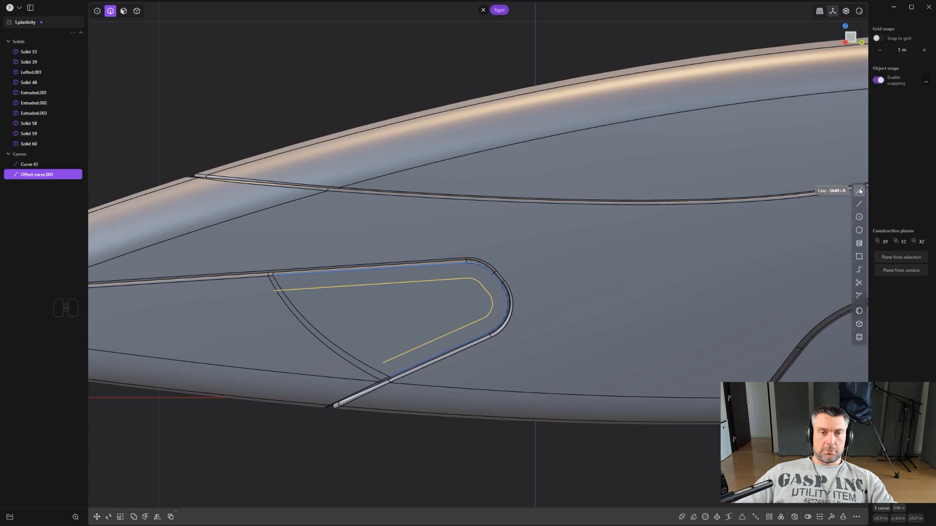
pyautogui.click(410, 352)
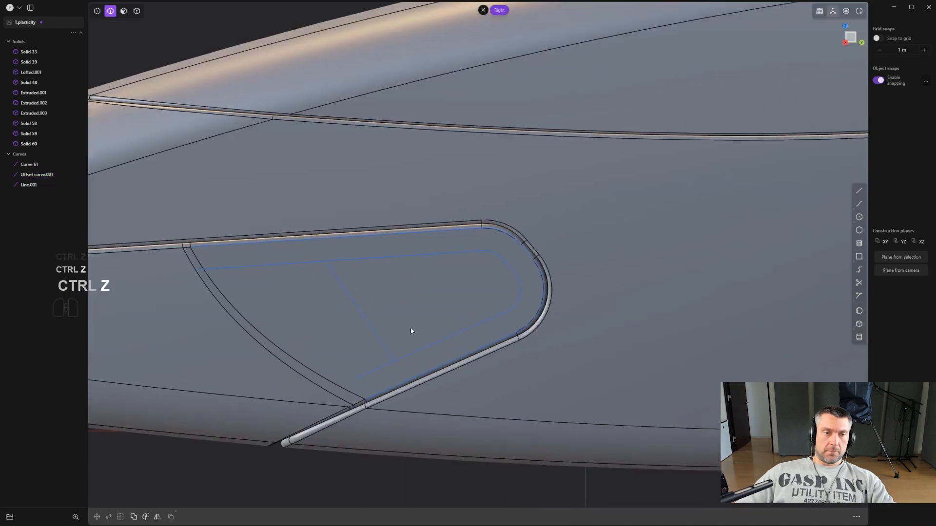
pyautogui.keyDown('shift'); pyautogui.scroll(3, 419, 329); pyautogui.keyUp('shift')
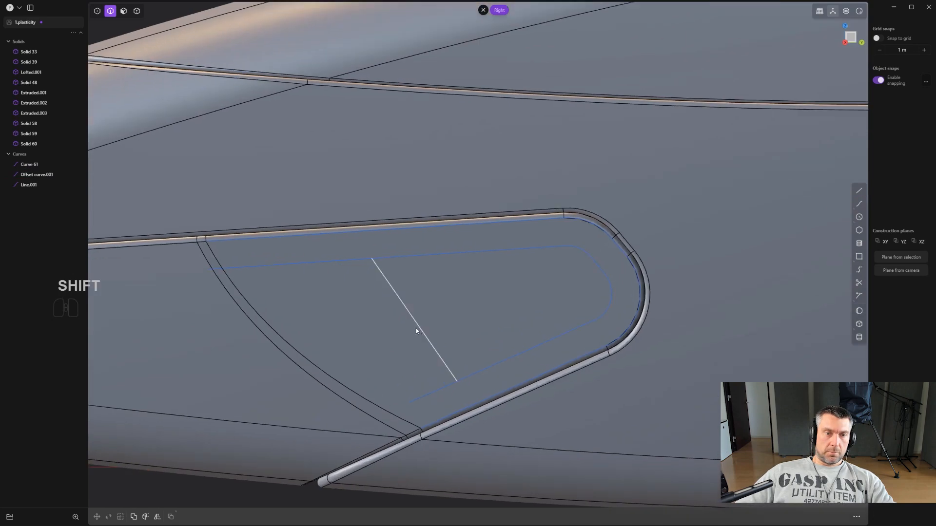
pyautogui.keyDown('shift'); pyautogui.click(418, 327); pyautogui.keyUp('shift')
pyautogui.moveTo(469, 309); pyautogui.dragTo(447, 341, button='middle')
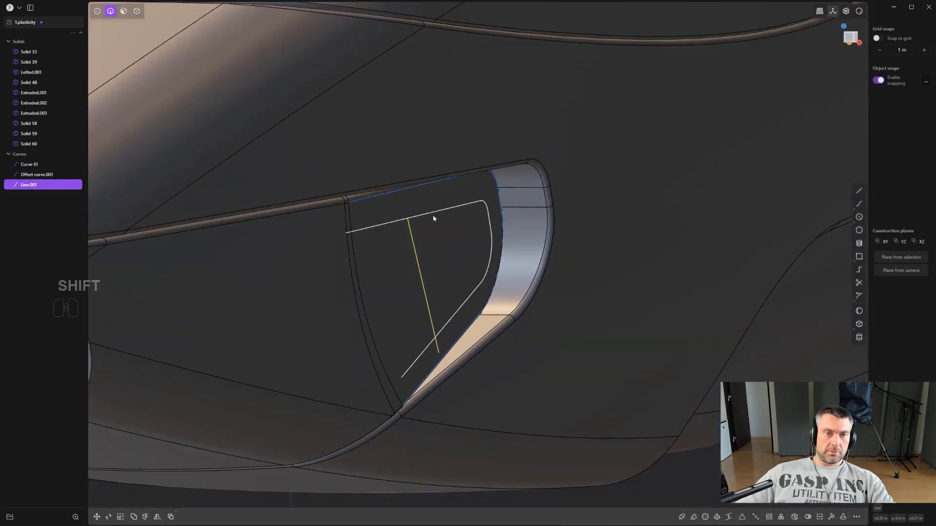
pyautogui.keyDown('shift'); pyautogui.click(433, 218); pyautogui.keyUp('shift')
pyautogui.press('s')
pyautogui.press('x')
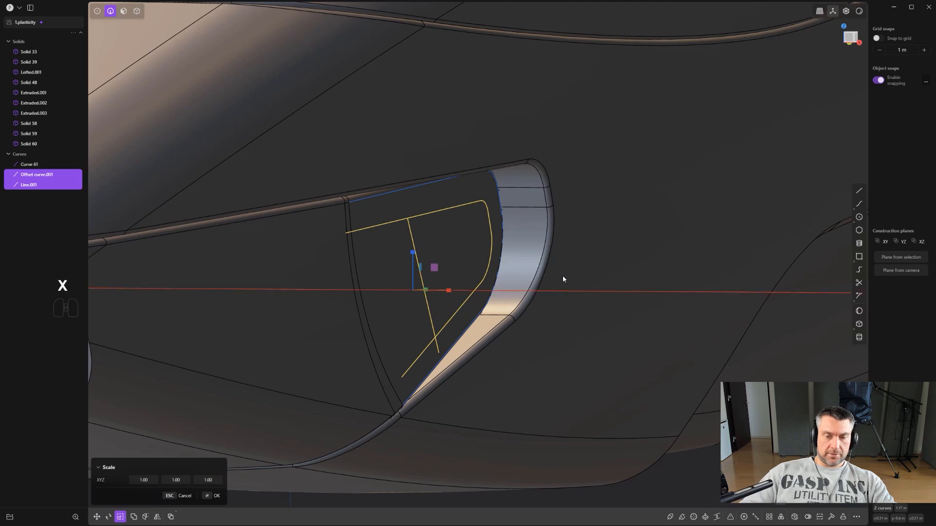
pyautogui.hotkey('ctrl', 'z')
# - Move the line and the offset curve together along the X axis, outward from the nose panel
pyautogui.scroll(-5, 536, 278)
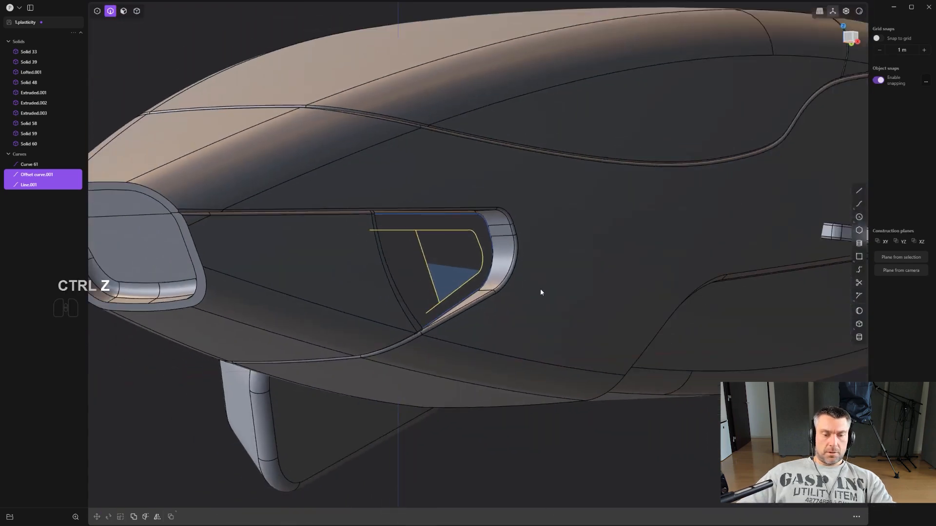
pyautogui.press('g')
pyautogui.press('x')
pyautogui.click(651, 317)
pyautogui.keyDown('alt'); pyautogui.moveTo(651, 317); pyautogui.dragTo(603, 282, button='middle'); pyautogui.keyUp('alt')
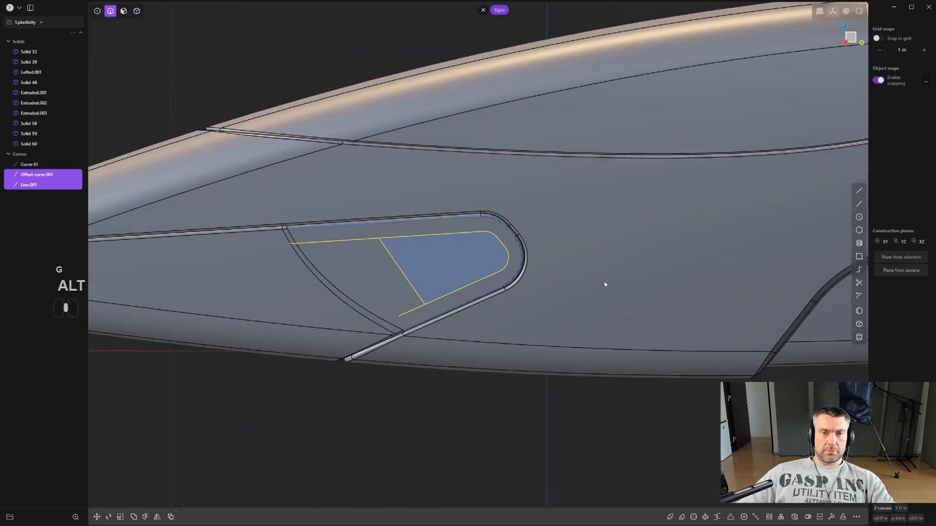
# - Trim the two ends of the offset curve that overhang the crossing line, leaving a closed outline
pyautogui.scroll(3, 551, 275)
pyautogui.click(473, 426)
pyautogui.keyDown('shift'); pyautogui.moveTo(448, 379); pyautogui.dragTo(542, 415, button='middle'); pyautogui.keyUp('shift')
pyautogui.scroll(5, 542, 414)
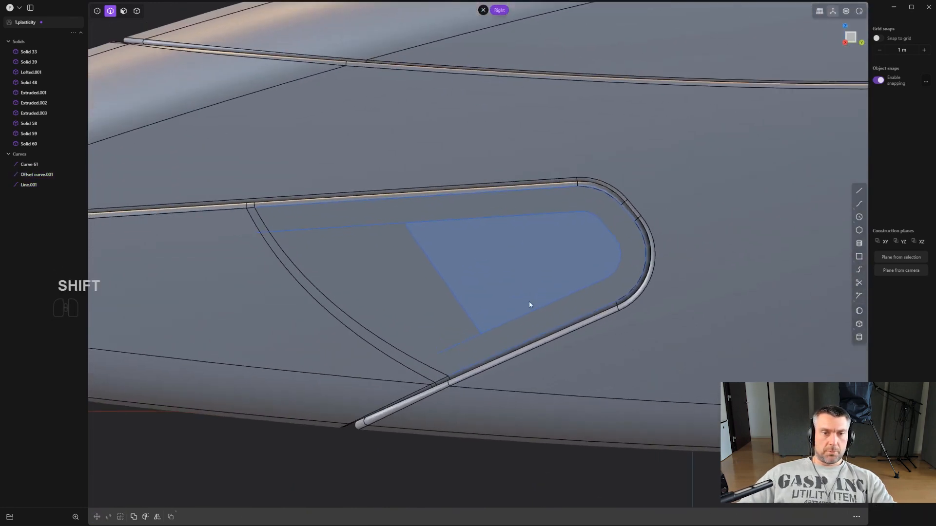
pyautogui.press('t')
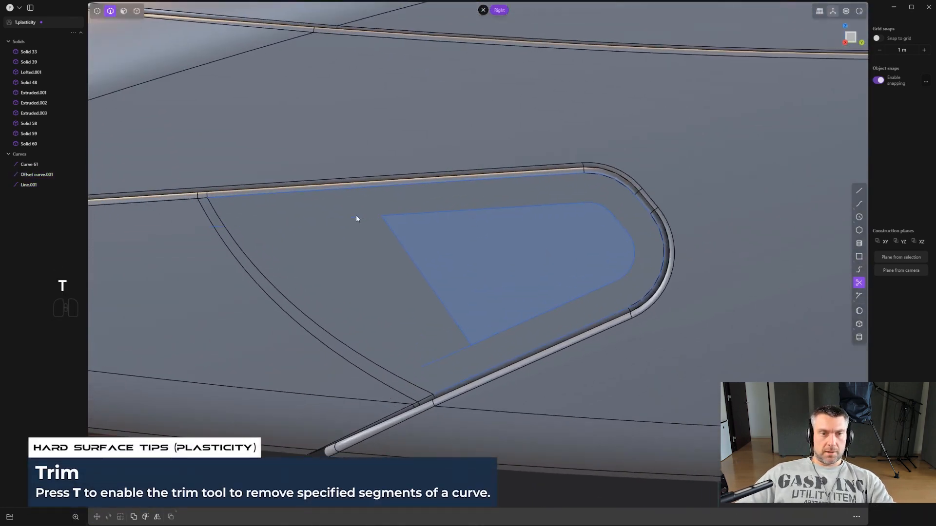
pyautogui.click(451, 352)
pyautogui.scroll(-5, 451, 352)
pyautogui.scroll(3, 452, 287)
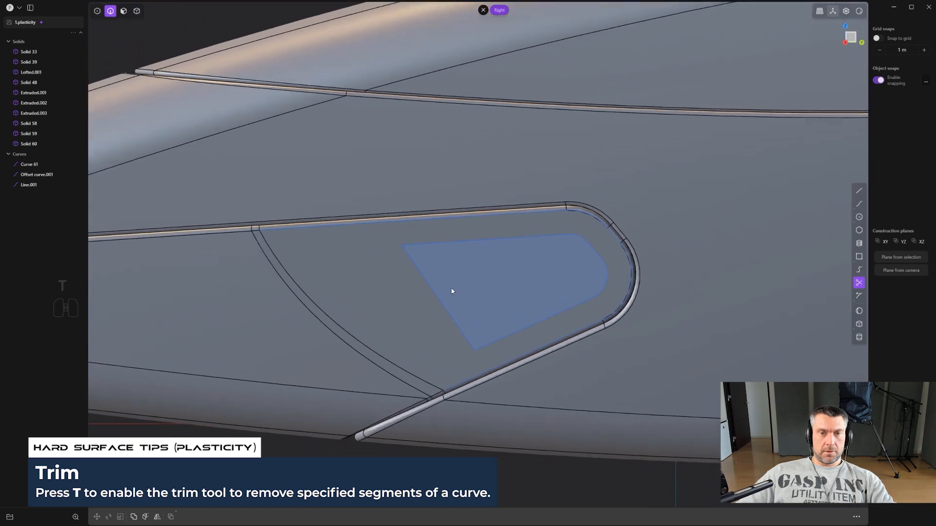
pyautogui.rightClick(475, 291)
# - Join the crossing line and the trimmed offset curve into a single closed curve
pyautogui.scroll(2, 475, 291)
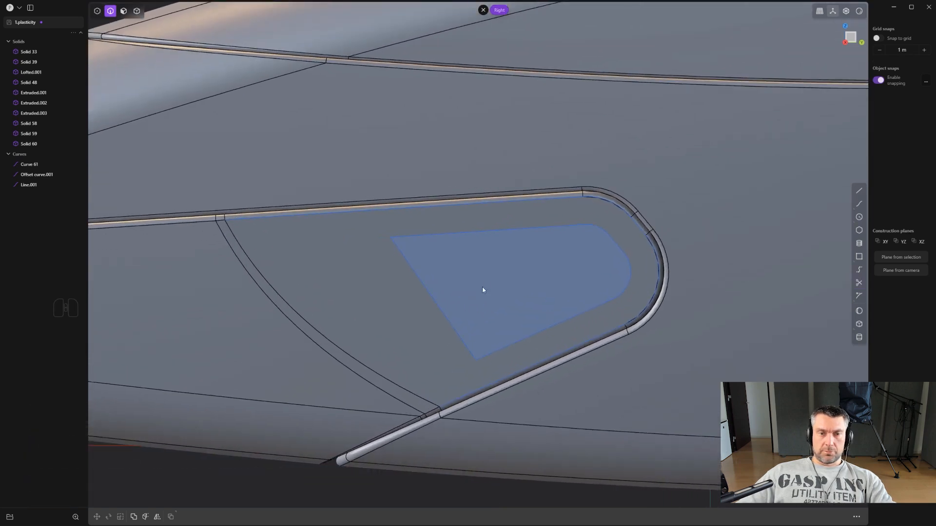
pyautogui.click(483, 236)
pyautogui.keyDown('shift'); pyautogui.click(435, 298); pyautogui.keyUp('shift')
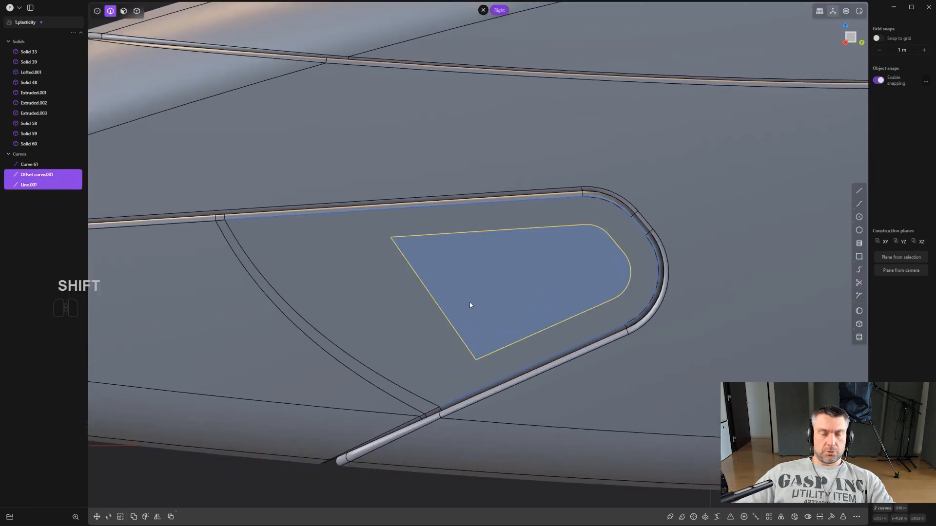
pyautogui.scroll(1, 488, 304)
pyautogui.press('j')
# - Fillet the two sharp corners at the straight end of the closed curve
pyautogui.press('1')
pyautogui.scroll(1, 507, 305)
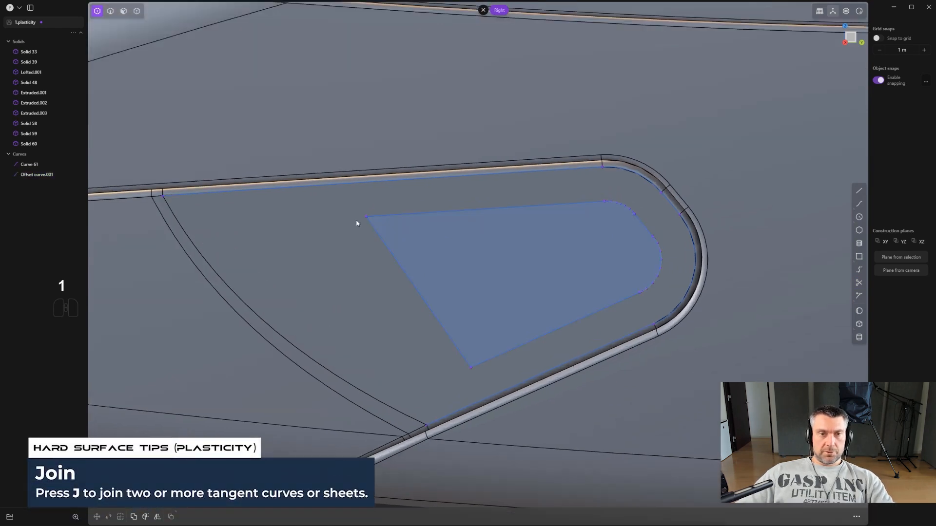
pyautogui.scroll(1, 484, 378)
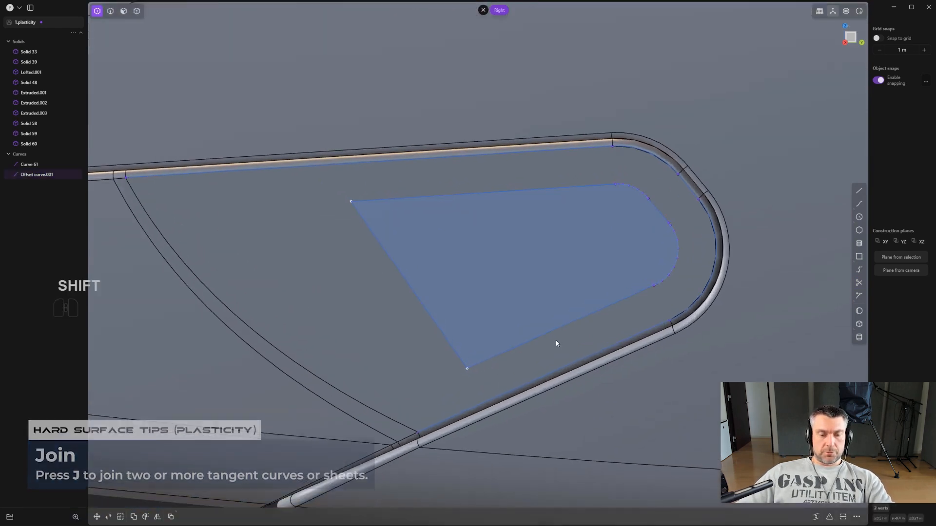
pyautogui.press('b')
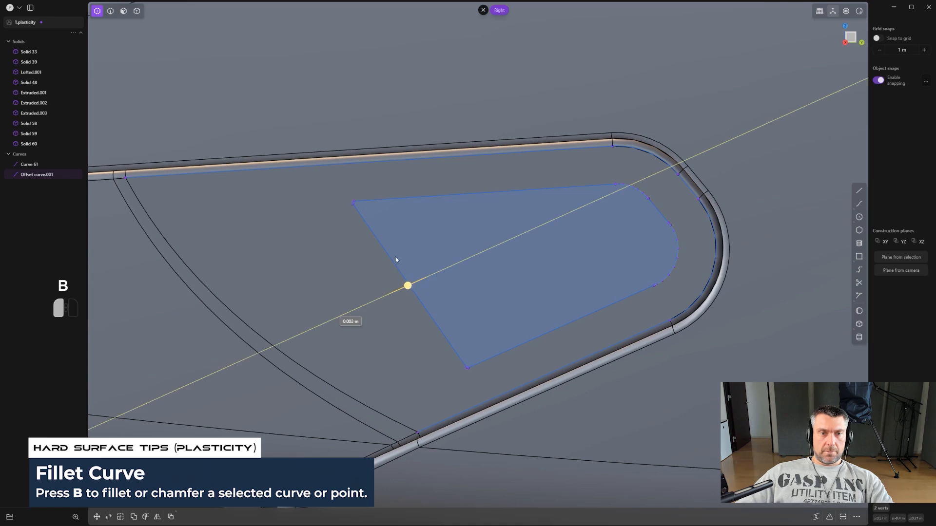
pyautogui.moveTo(397, 259); pyautogui.dragTo(374, 257)
pyautogui.rightClick(379, 257)
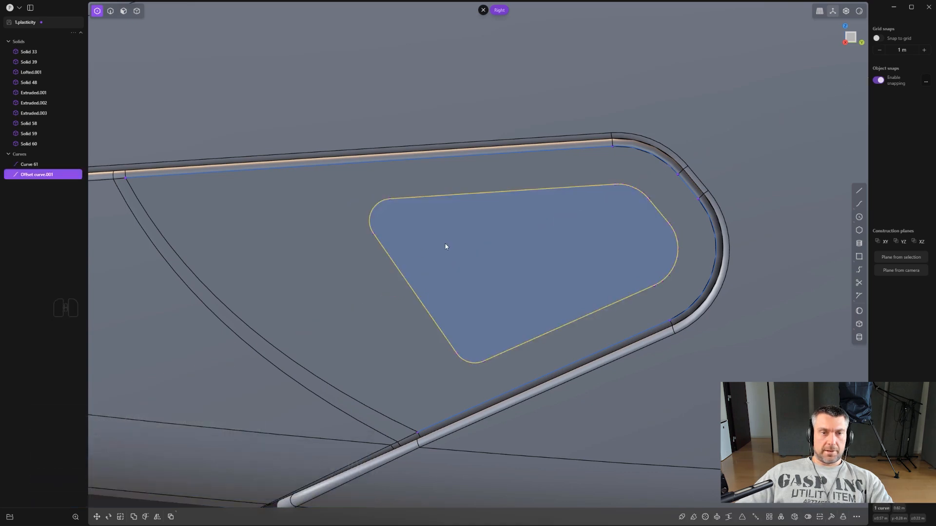
# - Move the closed curve about 0.01 m along Y and 0.024 m along Z, closer to the rounded panel's upper seam
pyautogui.scroll(-4, 446, 245)
pyautogui.scroll(-7, 534, 299)
pyautogui.scroll(3, 565, 327)
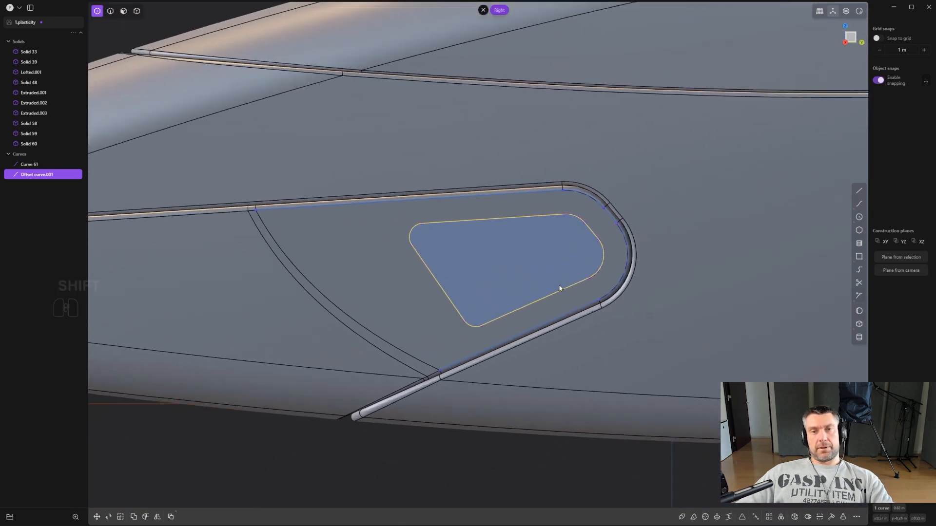
pyautogui.keyDown('shift'); pyautogui.moveTo(559, 290); pyautogui.dragTo(536, 333, button='middle'); pyautogui.keyUp('shift')
pyautogui.scroll(-1, 536, 333)
pyautogui.scroll(1, 537, 333)
pyautogui.press('g')
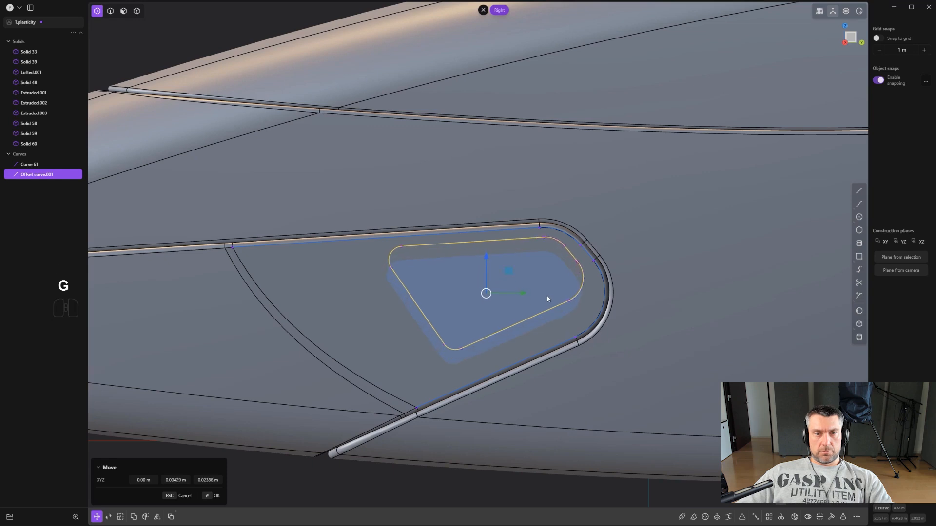
pyautogui.click(551, 298)
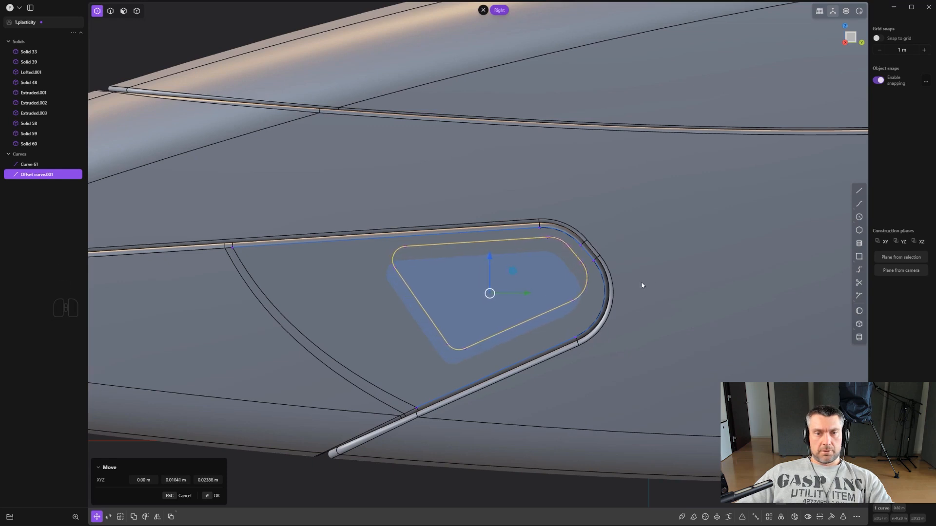
pyautogui.rightClick(648, 279)
pyautogui.click(654, 277)
pyautogui.scroll(-3, 626, 295)
pyautogui.moveTo(531, 430); pyautogui.dragTo(531, 366, button='right')
pyautogui.scroll(-5, 526, 336)
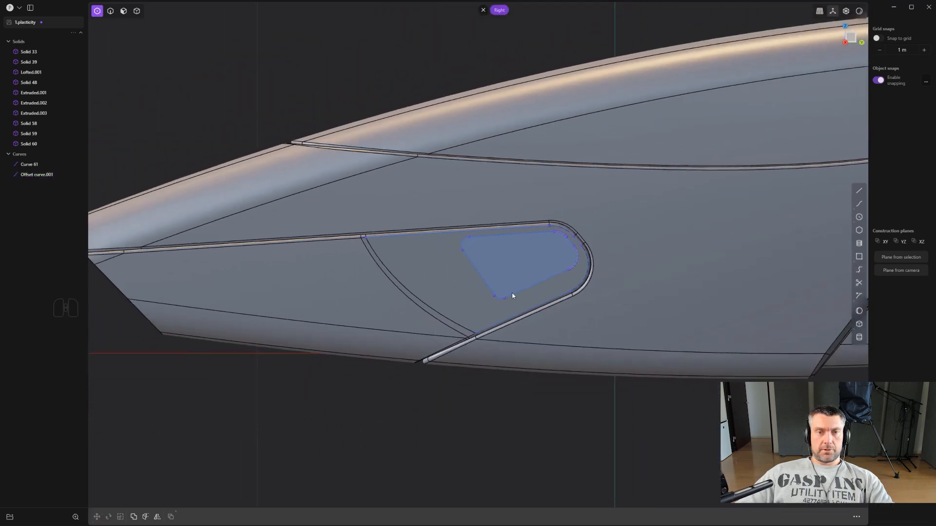
# - Imprint the closed curve onto the rounded nose panel with Imprint Curve Body, projecting along the X axis vector
pyautogui.scroll(4, 529, 280)
pyautogui.press('2')
pyautogui.click(548, 280)
pyautogui.scroll(3, 548, 280)
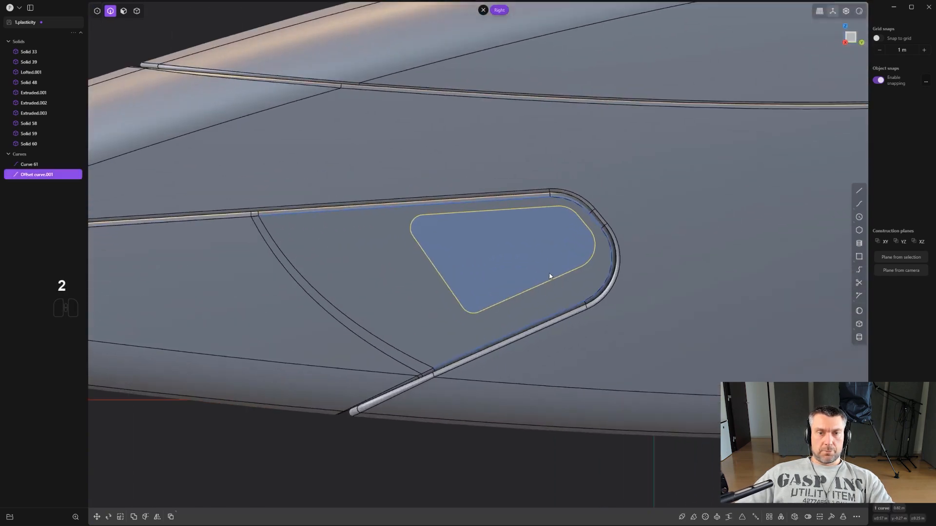
pyautogui.moveTo(549, 274); pyautogui.dragTo(522, 219, button='middle')
pyautogui.hotkey('ctrl', 'z')
pyautogui.click(526, 229)
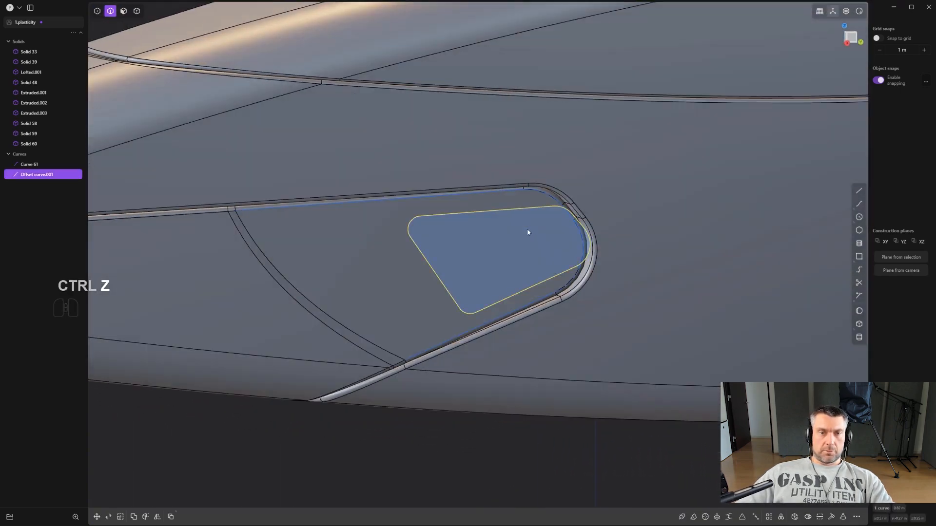
pyautogui.press('f')
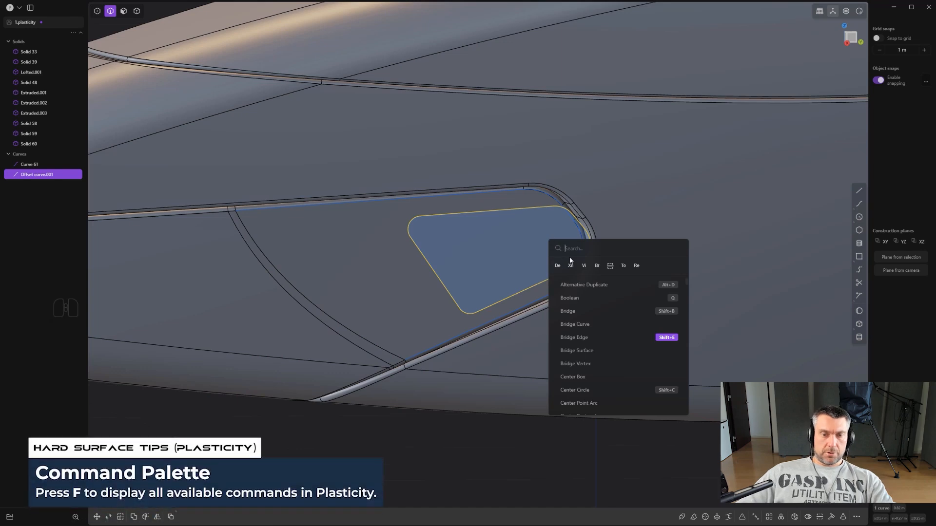
pyautogui.write('imkp')
pyautogui.press('BackSpace')
pyautogui.press('BackSpace')
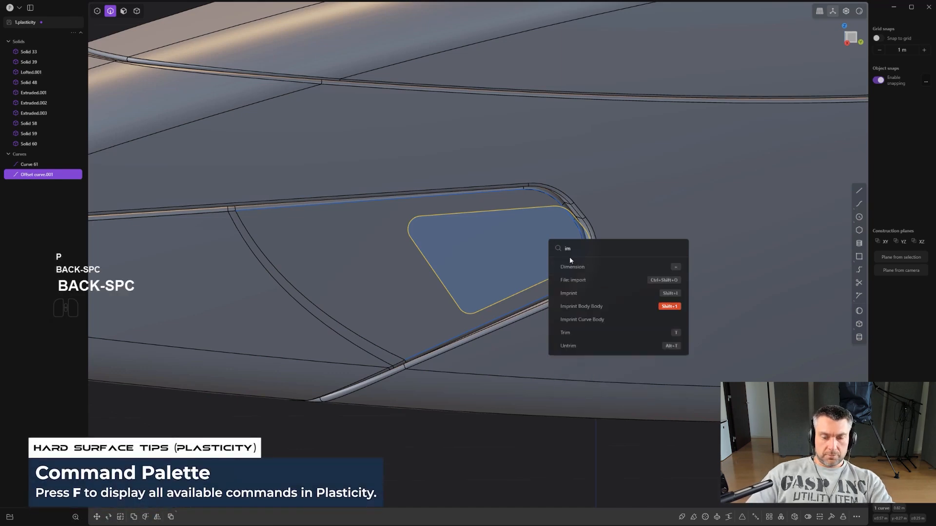
pyautogui.write('pr')
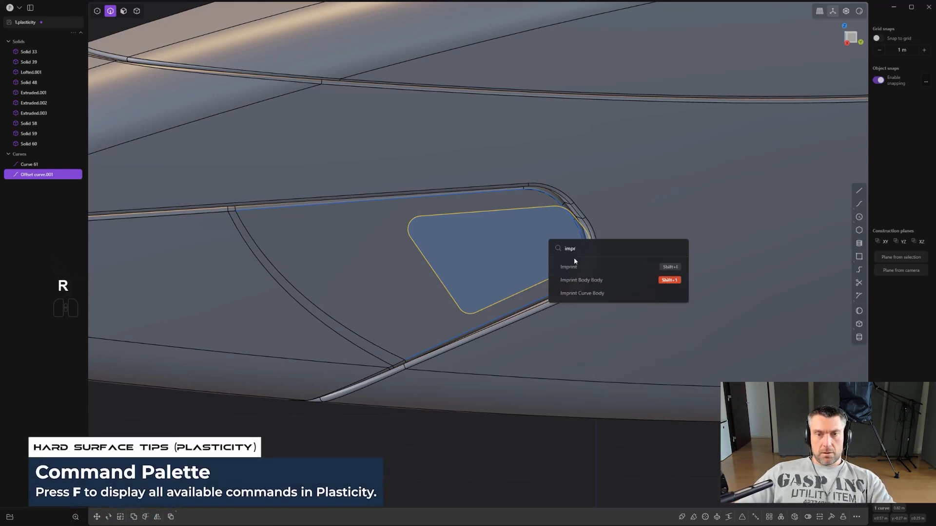
pyautogui.click(582, 293)
pyautogui.click(409, 263)
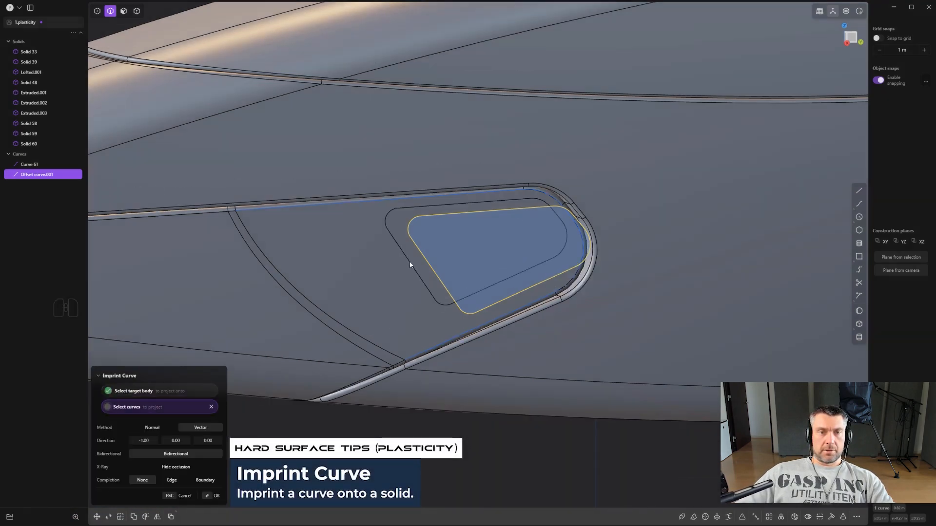
pyautogui.press('Return')
# - Delete the closed curve used for the imprint
pyautogui.press('2')
pyautogui.click(518, 212)
pyautogui.press('x')
pyautogui.scroll(-9, 525, 235)
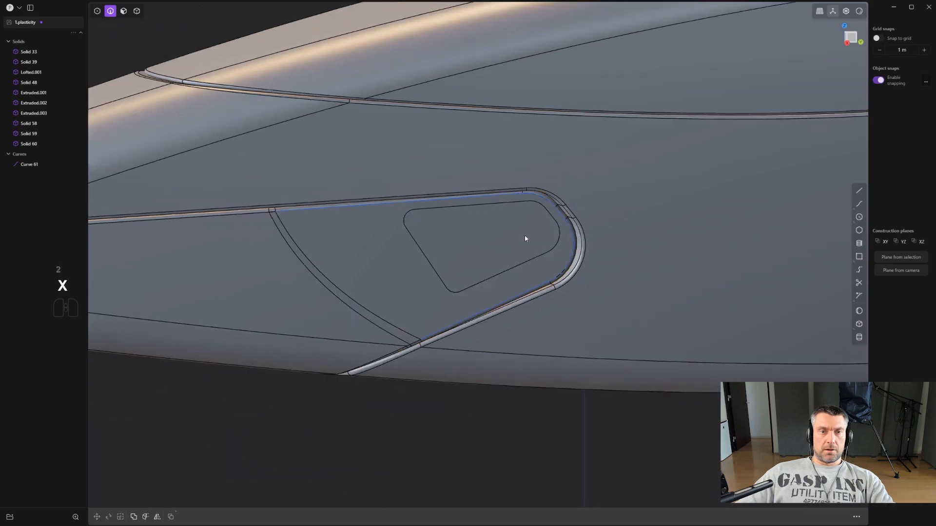
pyautogui.scroll(7, 453, 275)
# - Offset the imprinted face inward to form a recess in the nose panel
pyautogui.moveTo(516, 240); pyautogui.dragTo(537, 248, button='middle')
pyautogui.press('3')
pyautogui.click(487, 235)
pyautogui.scroll(2, 488, 234)
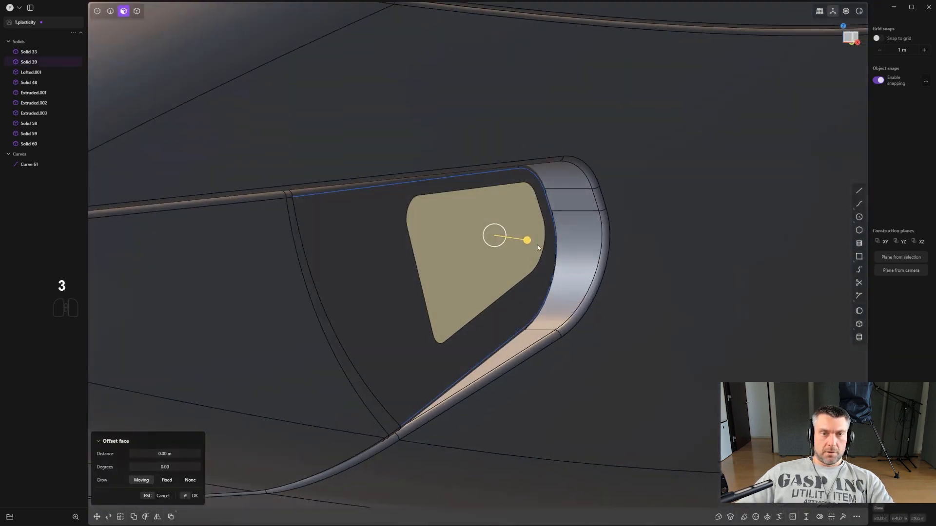
pyautogui.moveTo(529, 241); pyautogui.dragTo(511, 225)
pyautogui.moveTo(512, 225); pyautogui.dragTo(560, 202, button='middle')
# - Rotate the recess floor around a custom pivot snapped to the edge at its rounded end, tapering the recess depth
pyautogui.click(474, 230)
pyautogui.press('r')
pyautogui.press('v')
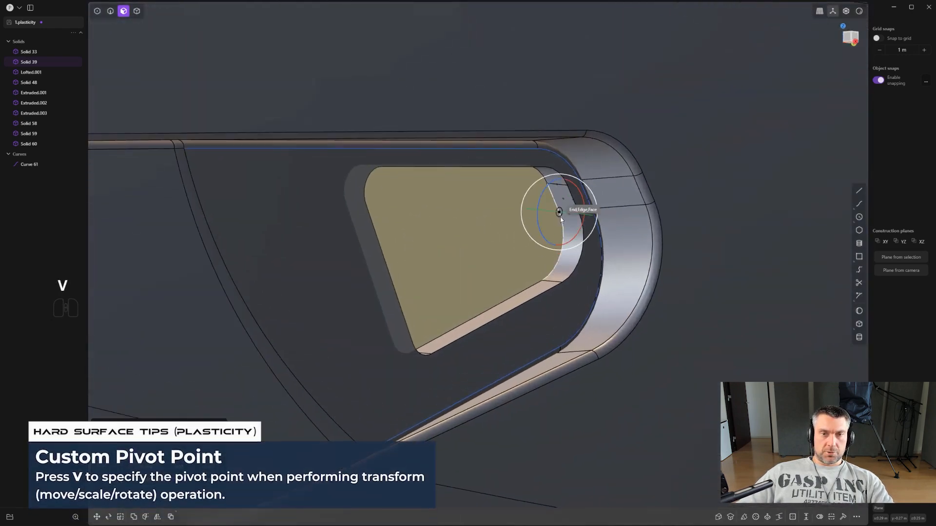
pyautogui.moveTo(552, 208); pyautogui.dragTo(493, 261, button='middle')
pyautogui.click(559, 217)
pyautogui.keyDown('shift'); pyautogui.moveTo(538, 241); pyautogui.dragTo(543, 237); pyautogui.keyUp('shift')
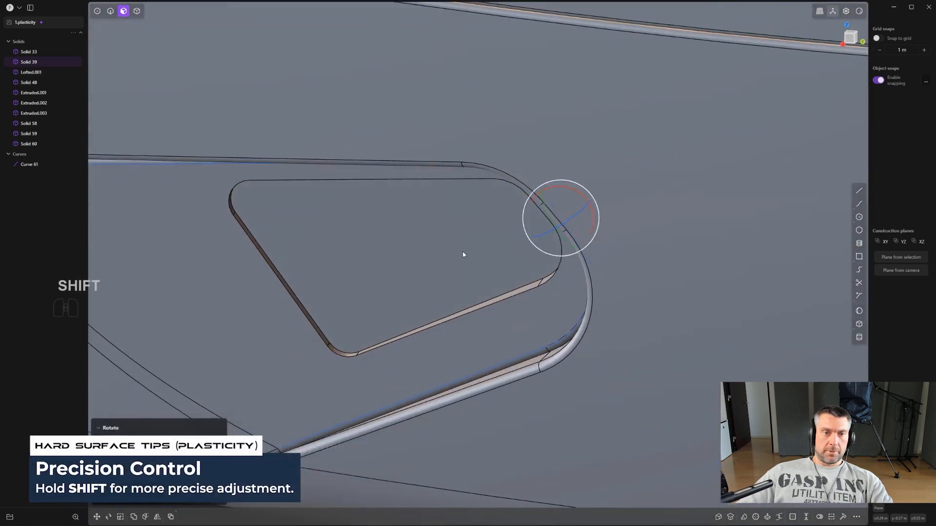
# - Try to move the recess floor outward along its local X axis to make the recess shallower
pyautogui.moveTo(464, 255); pyautogui.dragTo(439, 286, button='middle')
pyautogui.scroll(4, 483, 308)
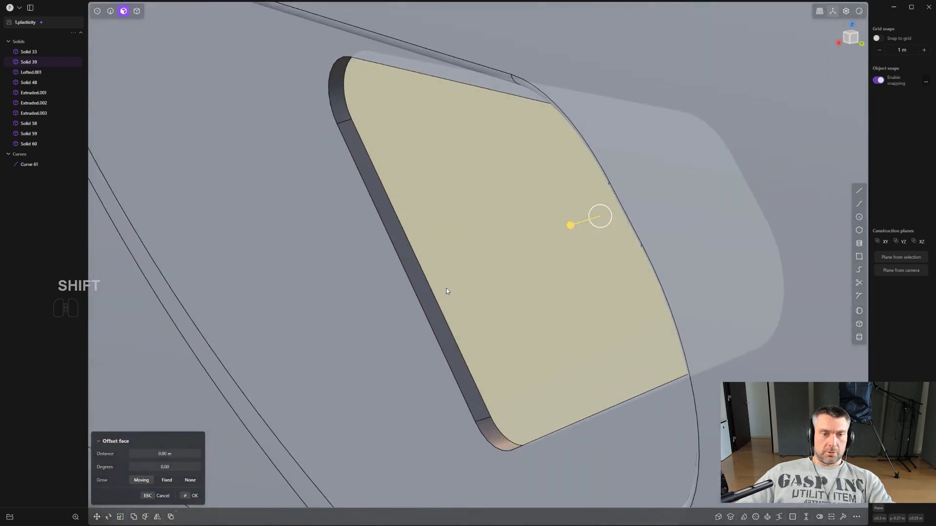
pyautogui.press('3')
pyautogui.click(480, 269)
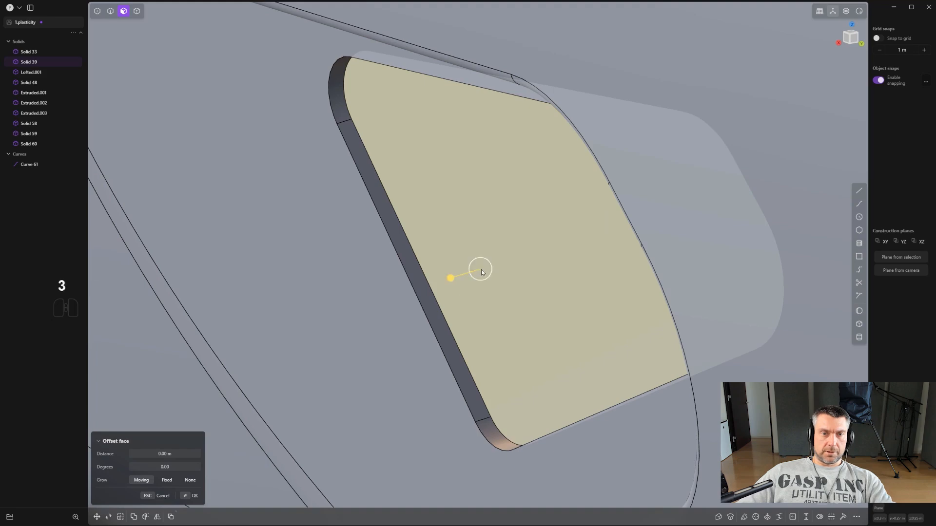
pyautogui.press('g')
pyautogui.moveTo(464, 281); pyautogui.dragTo(424, 286, button='middle')
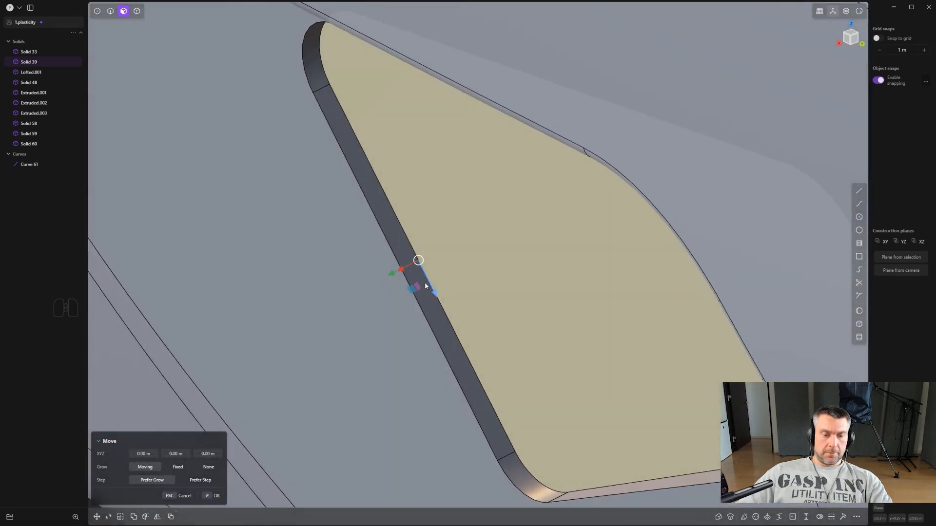
pyautogui.press('x')
pyautogui.press('ctrl')
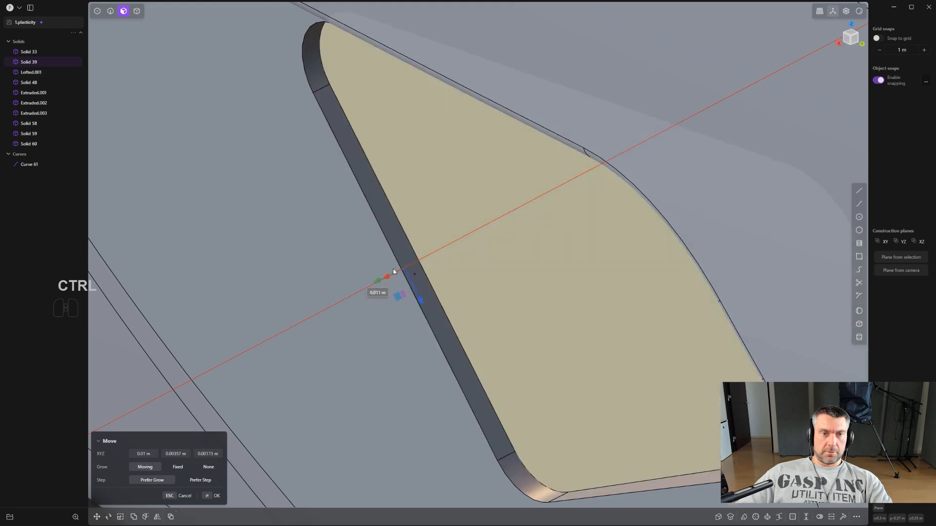
pyautogui.keyDown('ctrl'); pyautogui.click(403, 279); pyautogui.keyUp('ctrl')
pyautogui.scroll(-2, 444, 287)
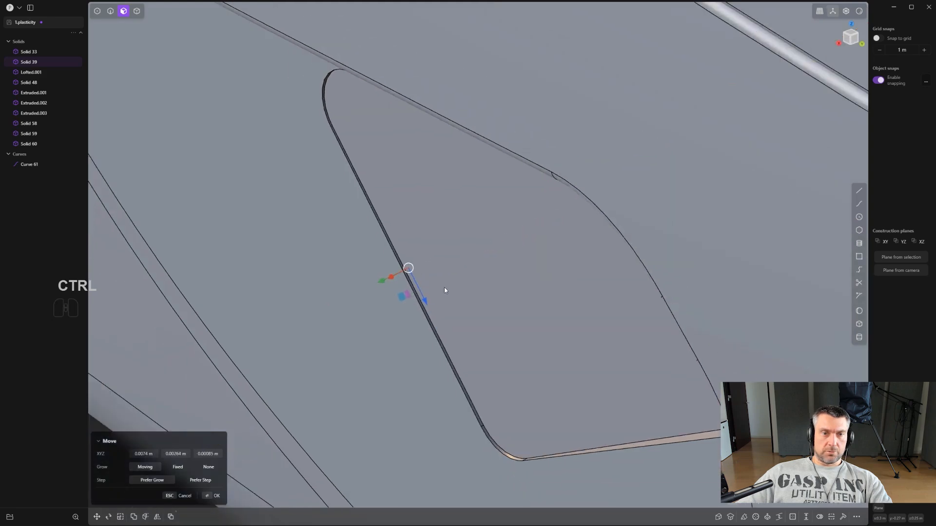
pyautogui.moveTo(443, 288); pyautogui.dragTo(475, 311, button='middle')
pyautogui.scroll(2, 438, 268)
pyautogui.hotkey('ctrl', 'z')
# - Move the recess floor along its local X axis from a custom pivot on its straight edge, snapping toward the recess opening
pyautogui.scroll(2, 440, 269)
pyautogui.scroll(-2, 475, 311)
pyautogui.click(550, 337)
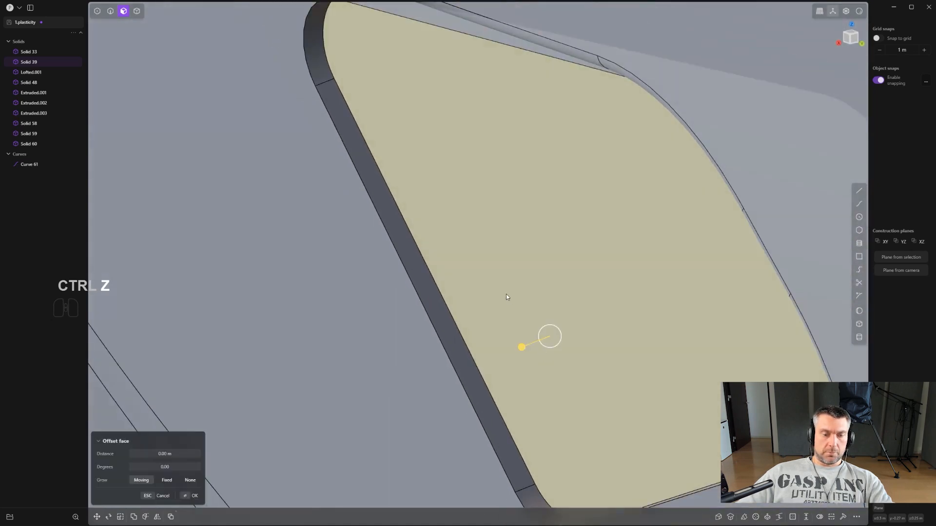
pyautogui.press('g')
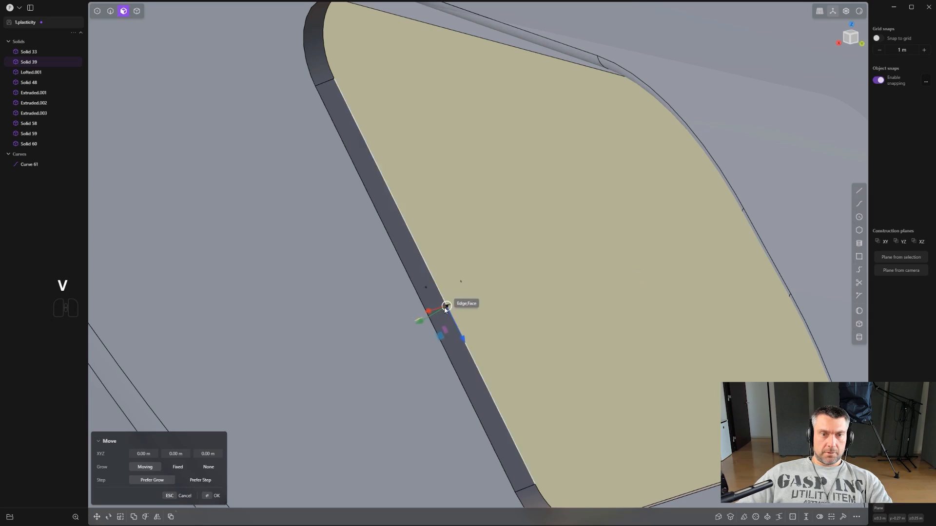
pyautogui.moveTo(451, 322); pyautogui.dragTo(431, 336, button='middle')
pyautogui.press('x')
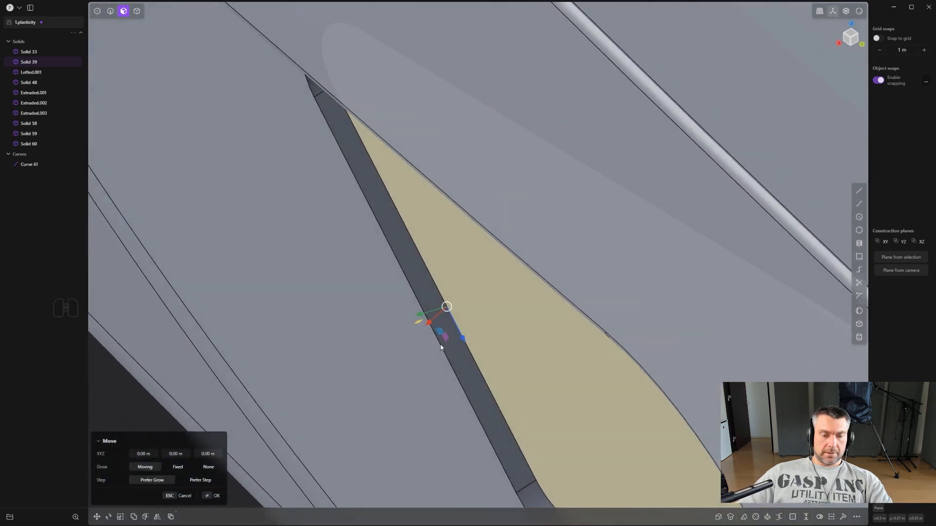
pyautogui.press('ctrl')
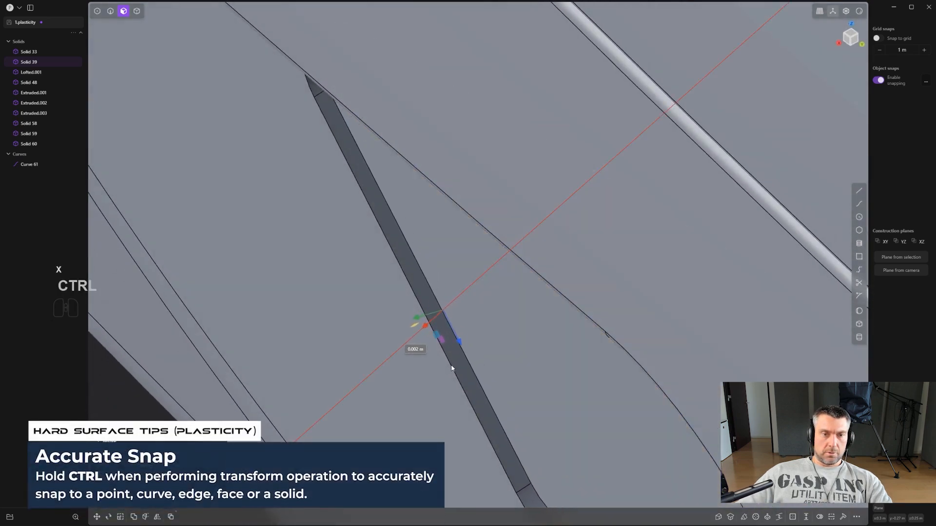
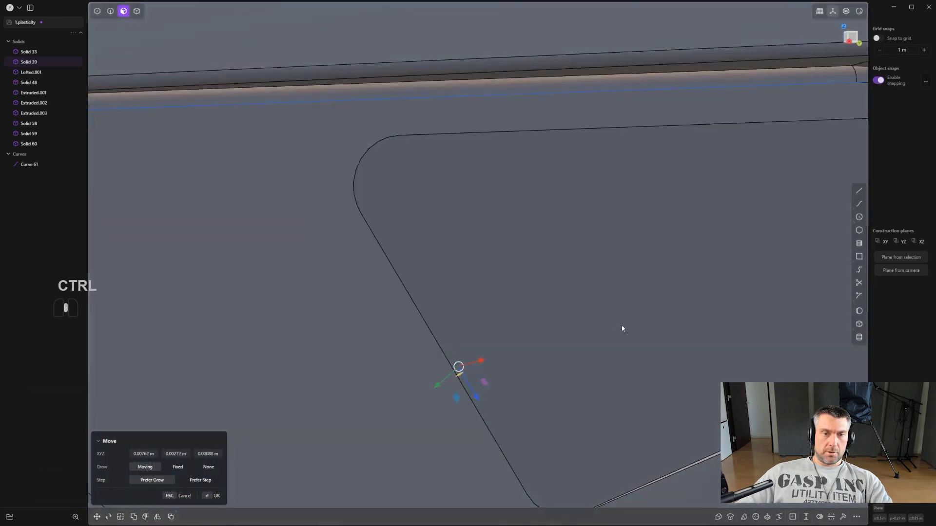
# - Fillet the edge loop around the rim of the nose panel's recess
pyautogui.moveTo(623, 328); pyautogui.dragTo(596, 204, button='middle')
pyautogui.press('2')
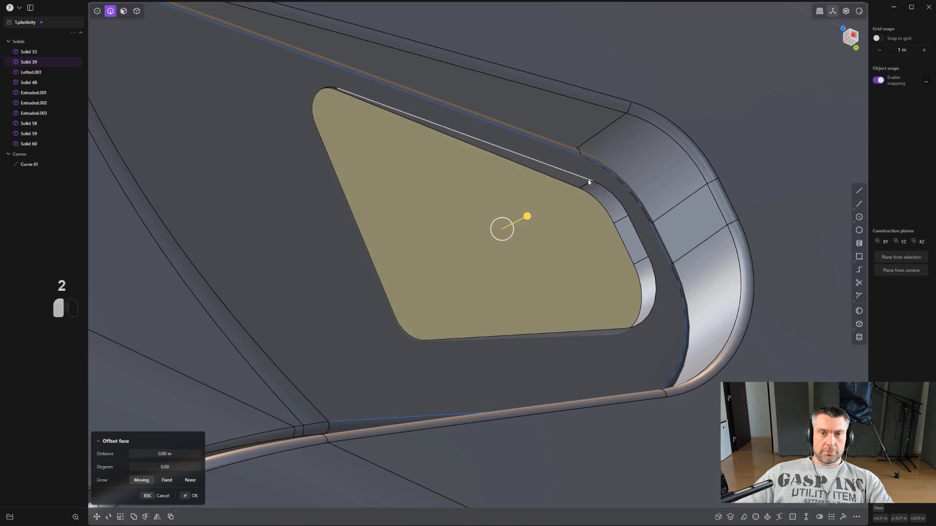
pyautogui.click(589, 179)
pyautogui.keyDown('alt'); pyautogui.keyDown('shift'); pyautogui.click(650, 317); pyautogui.keyUp('shift'); pyautogui.keyUp('alt')
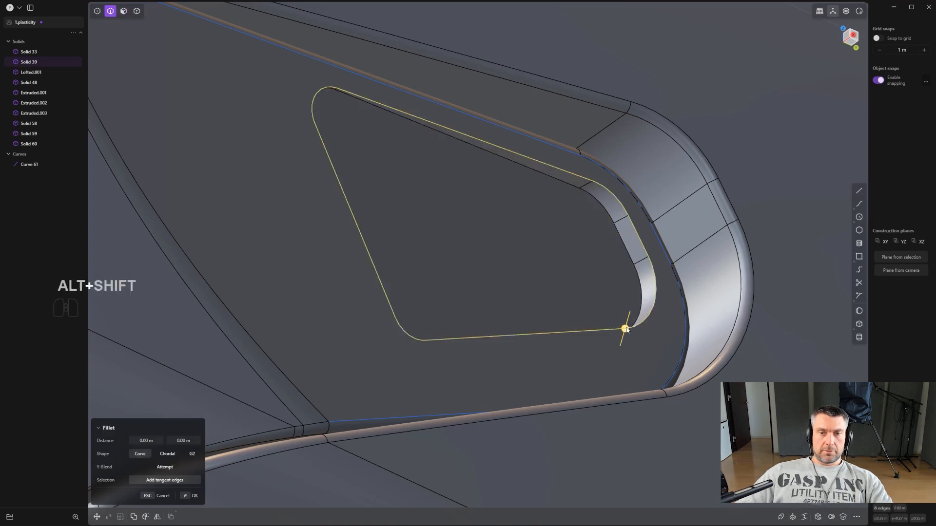
pyautogui.moveTo(622, 328); pyautogui.dragTo(628, 327)
pyautogui.rightClick(628, 267)
# - Fillet the inner edge loop around the nose recess floor by about 0.003 m
pyautogui.click(627, 257)
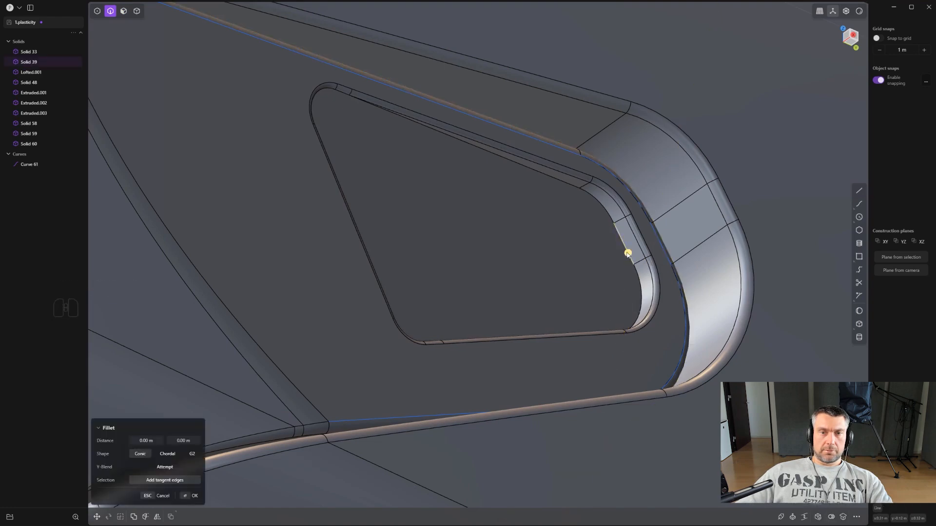
pyautogui.keyDown('alt'); pyautogui.keyDown('shift'); pyautogui.click(631, 255); pyautogui.keyUp('shift'); pyautogui.keyUp('alt')
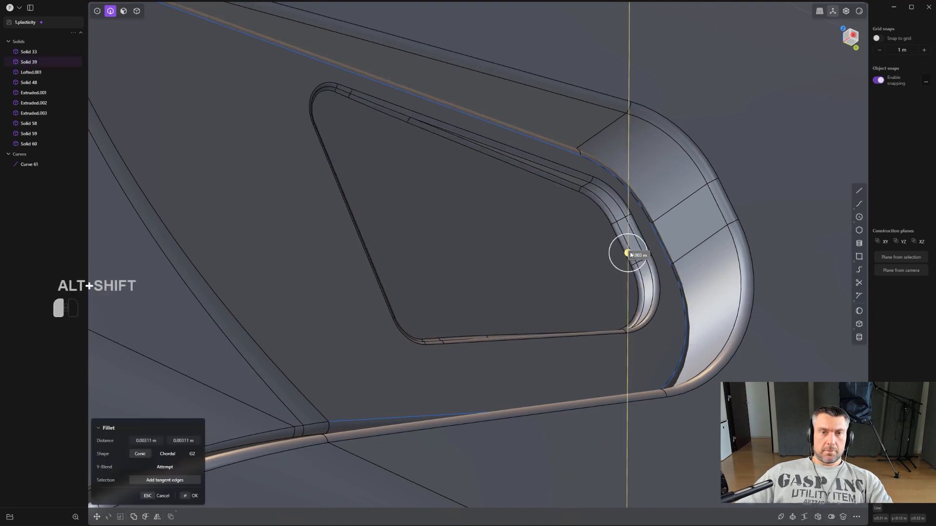
pyautogui.moveTo(631, 255); pyautogui.dragTo(630, 254)
pyautogui.moveTo(626, 256)
pyautogui.keyDown('alt'); pyautogui.mouseDown(button='middle')
pyautogui.moveTo(593, 273)
pyautogui.moveTo(609, 263)
pyautogui.mouseUp(button='middle'); pyautogui.keyUp('alt')
pyautogui.scroll(-3, 610, 259)
pyautogui.rightClick(611, 292)
# - Mirror the nose side panel with its finished recess across the X axis
pyautogui.scroll(-2, 610, 291)
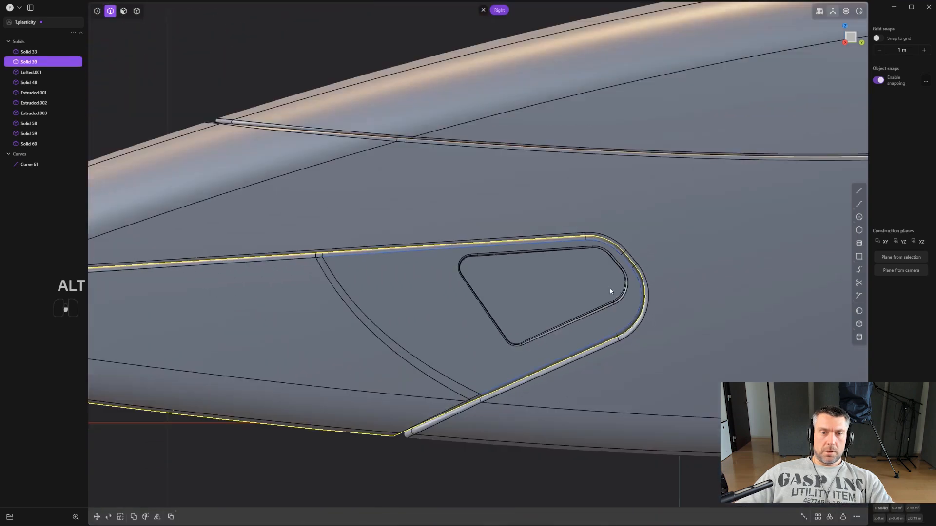
pyautogui.scroll(-5, 610, 291)
pyautogui.click(603, 420)
pyautogui.scroll(-4, 603, 414)
pyautogui.keyDown('shift'); pyautogui.moveTo(603, 411); pyautogui.dragTo(473, 350, button='middle'); pyautogui.keyUp('shift')
pyautogui.moveTo(473, 351); pyautogui.dragTo(505, 287, button='middle')
pyautogui.press('4')
pyautogui.click(382, 309)
pyautogui.hotkey('alt', 'x')
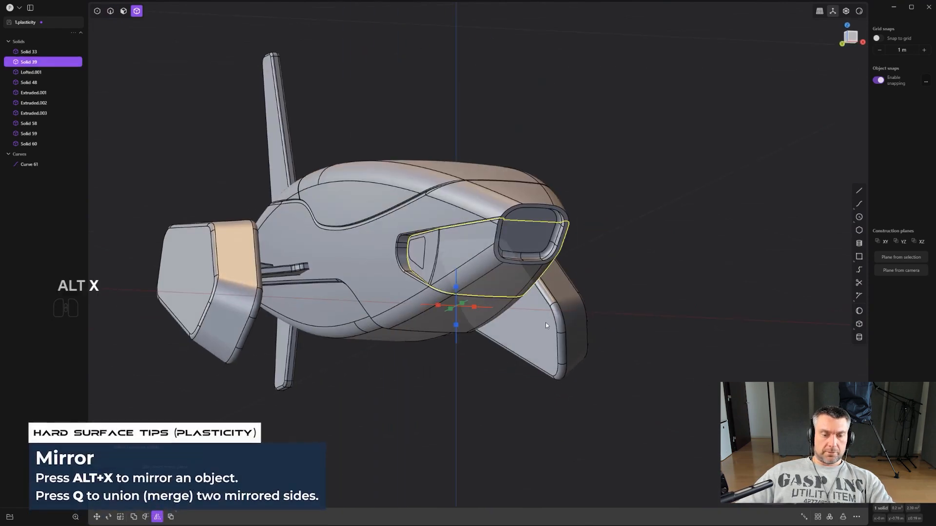
pyautogui.click(474, 308)
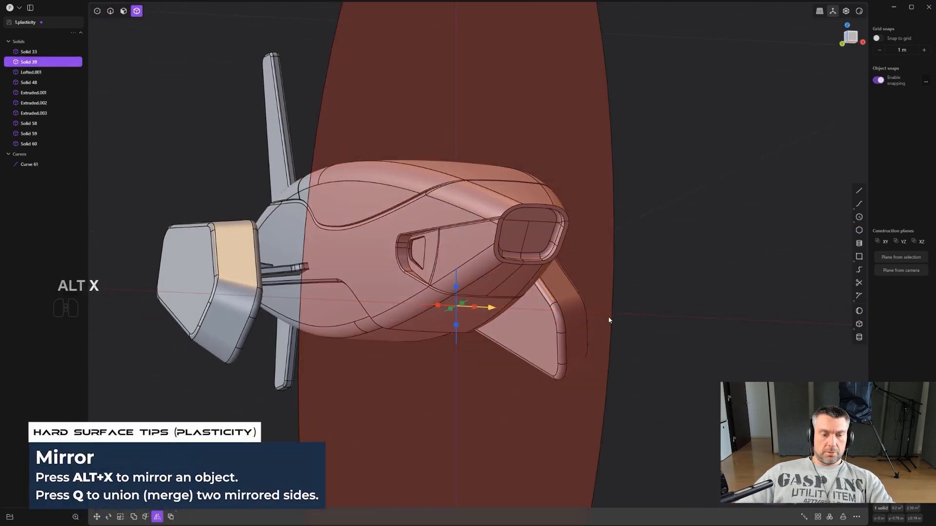
pyautogui.rightClick(637, 307)
# - Hide the edge display and delete the leftover source curve of the nose recess
pyautogui.keyDown('alt'); pyautogui.moveTo(637, 305); pyautogui.dragTo(606, 297, button='middle'); pyautogui.keyUp('alt')
pyautogui.scroll(-2, 606, 297)
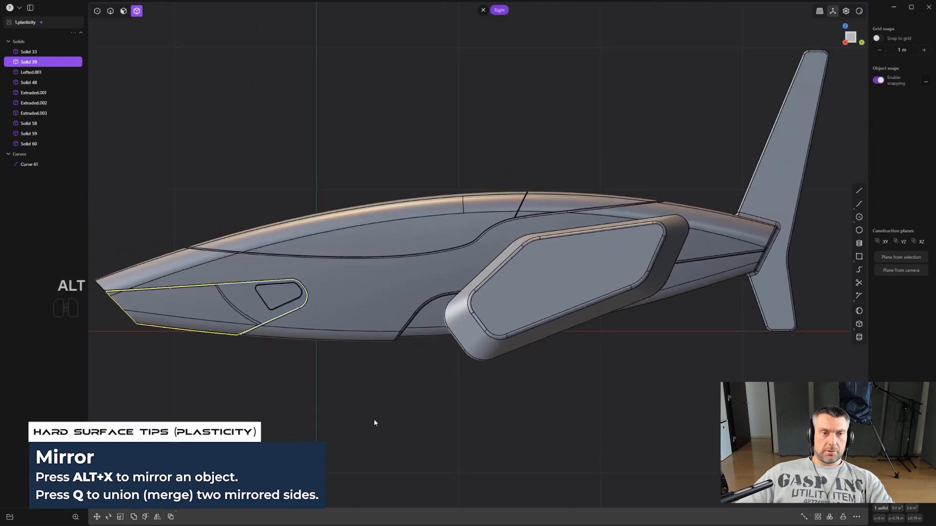
pyautogui.click(373, 419)
pyautogui.scroll(-1, 373, 419)
pyautogui.hotkey('ctrl', 'e')
pyautogui.scroll(1, 473, 327)
pyautogui.keyDown('shift'); pyautogui.moveTo(472, 326); pyautogui.dragTo(572, 337, button='middle'); pyautogui.keyUp('shift')
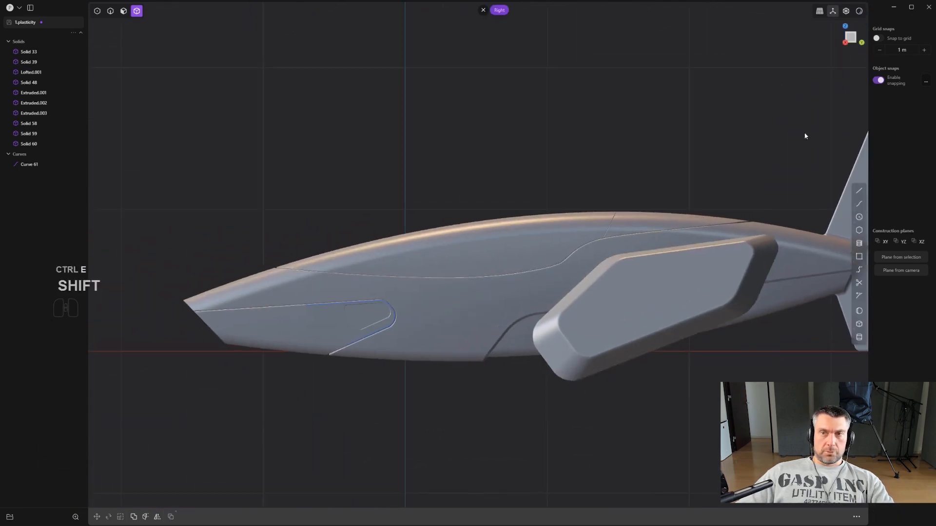
pyautogui.scroll(1, 312, 344)
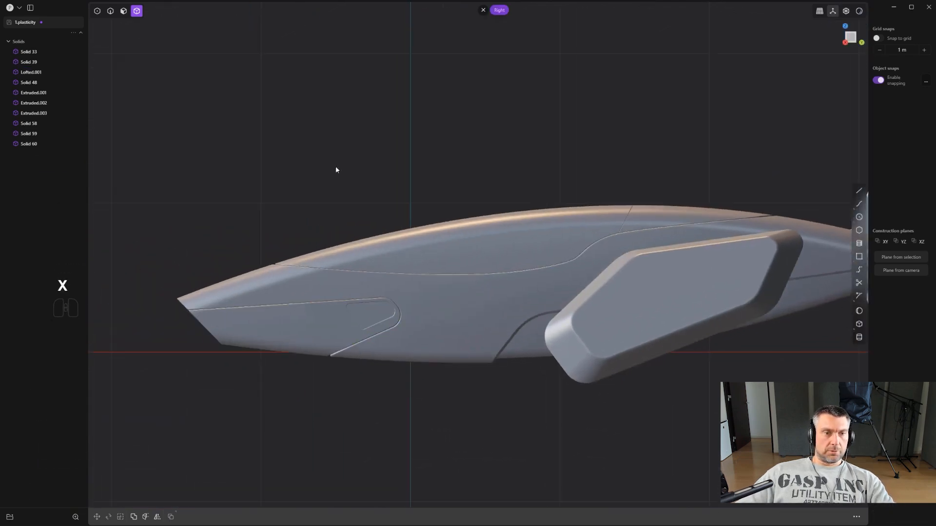
# - Examine the hull's surface shading with the red matcap and switch back to the grey matcap
pyautogui.click(859, 12)
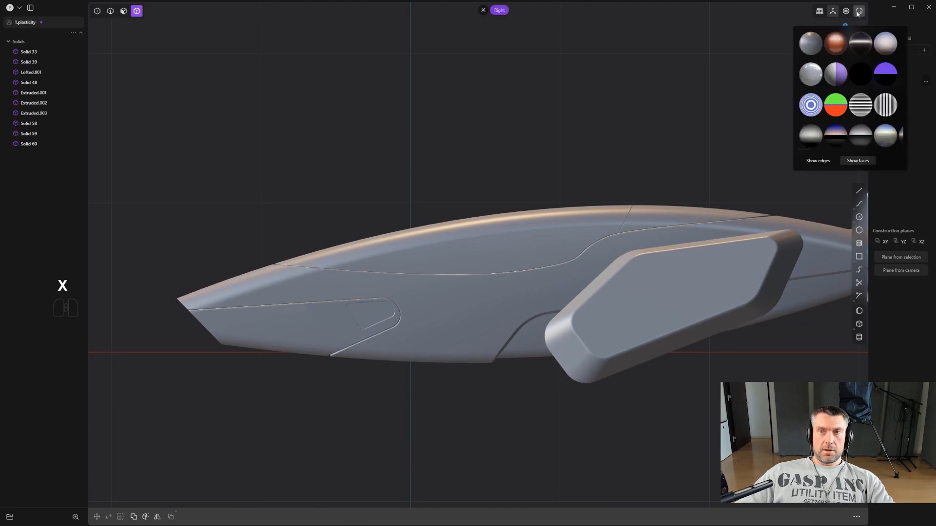
pyautogui.click(835, 43)
pyautogui.moveTo(727, 107); pyautogui.dragTo(528, 252, button='middle')
pyautogui.scroll(4, 527, 252)
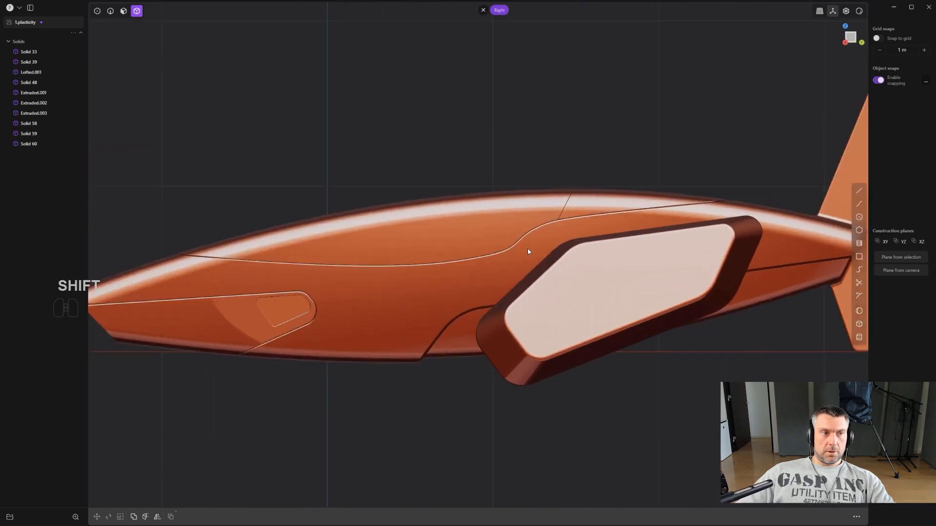
pyautogui.keyDown('shift'); pyautogui.moveTo(583, 294); pyautogui.dragTo(519, 279, button='middle'); pyautogui.keyUp('shift')
pyautogui.scroll(2, 518, 280)
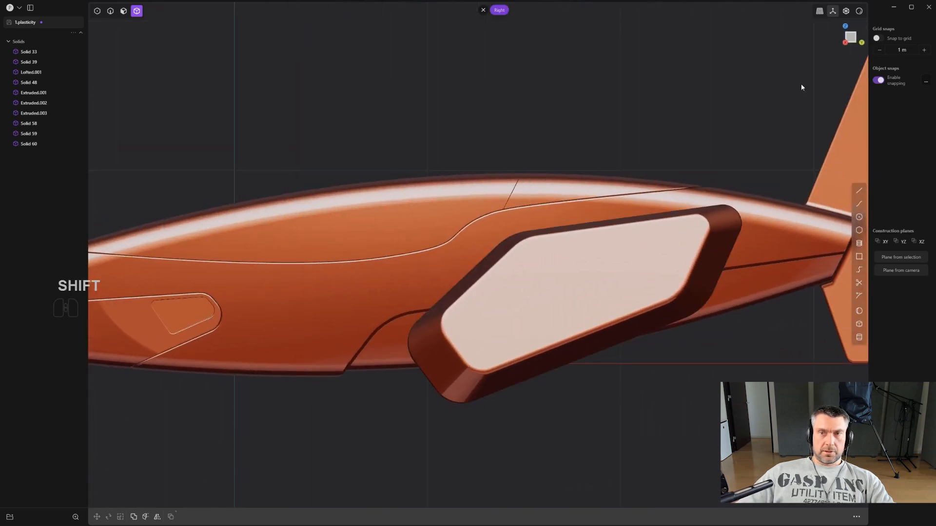
pyautogui.click(859, 12)
pyautogui.click(812, 47)
# - Draw a closed four-sided polyline over the front of the side pod's outer face, using snap reference lines parallel to the face's edges
pyautogui.scroll(4, 585, 246)
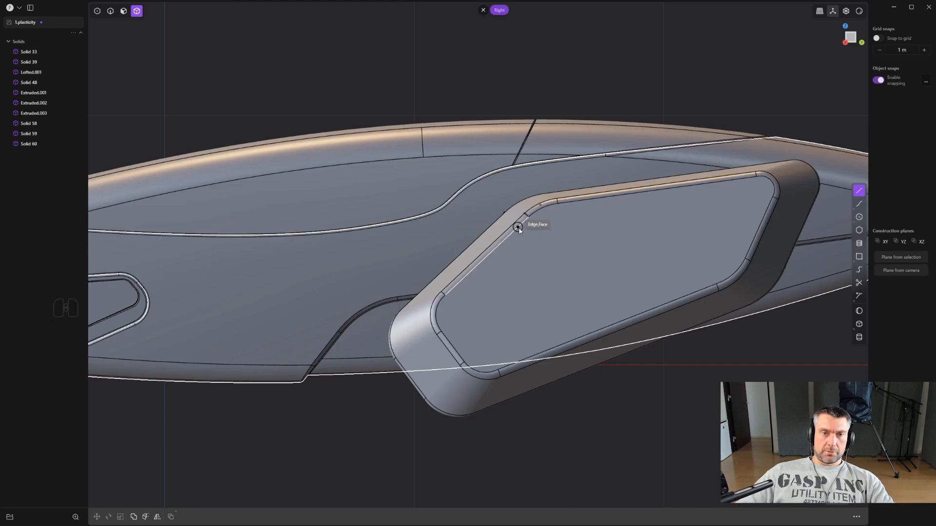
pyautogui.press('ctrl')
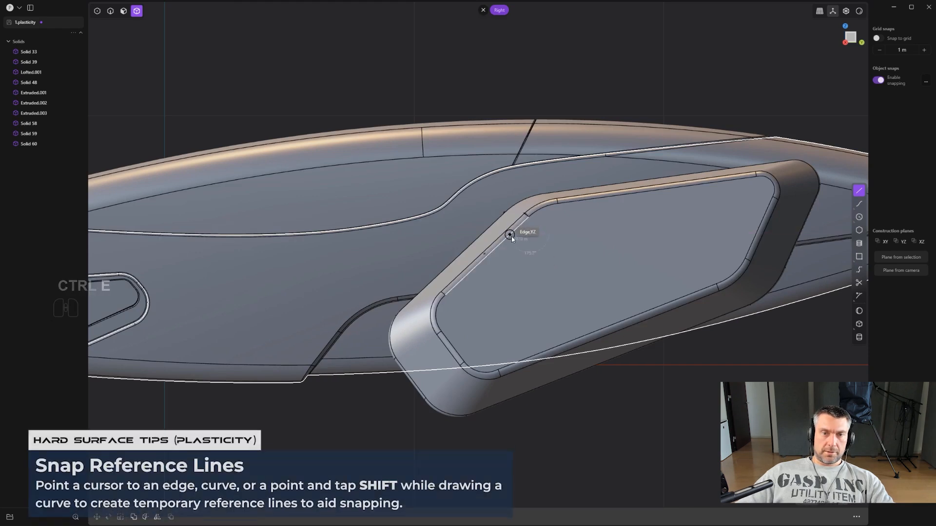
pyautogui.press('shift')
pyautogui.hotkey('alt', 'z')
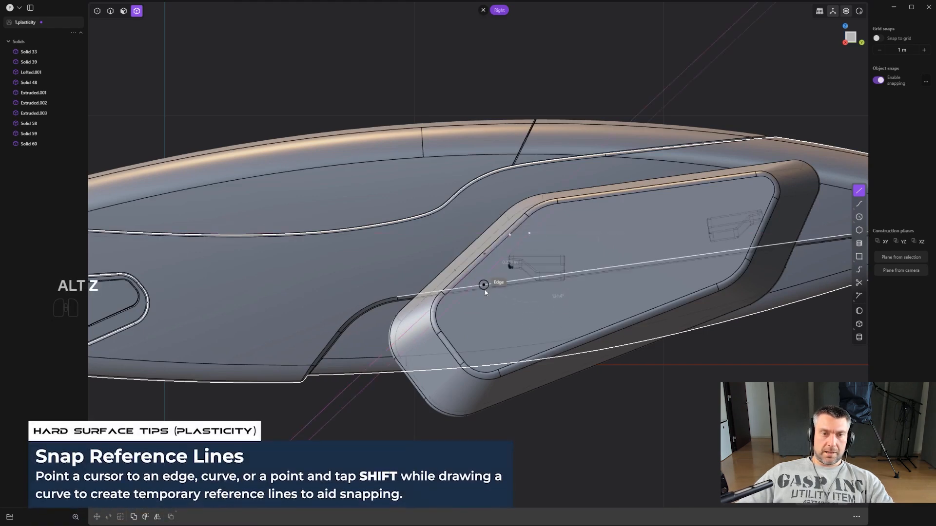
pyautogui.scroll(1, 493, 275)
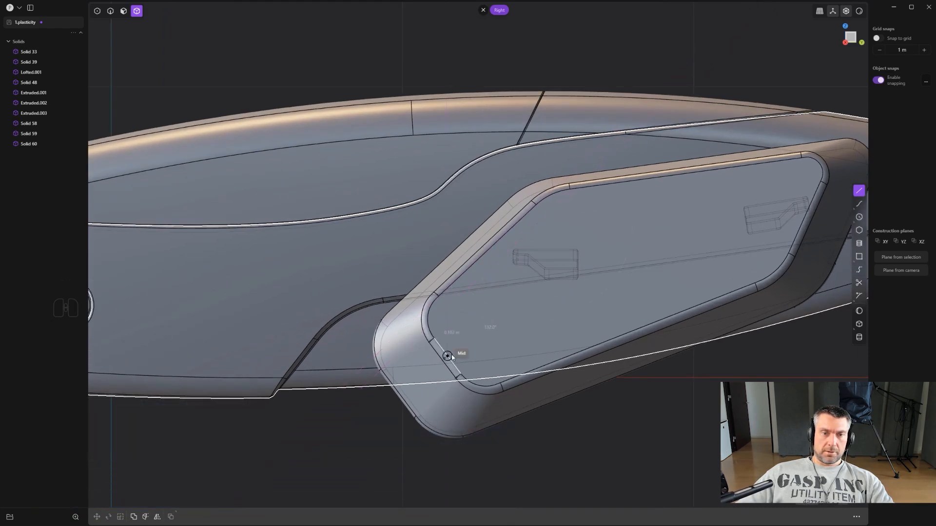
pyautogui.press('shift')
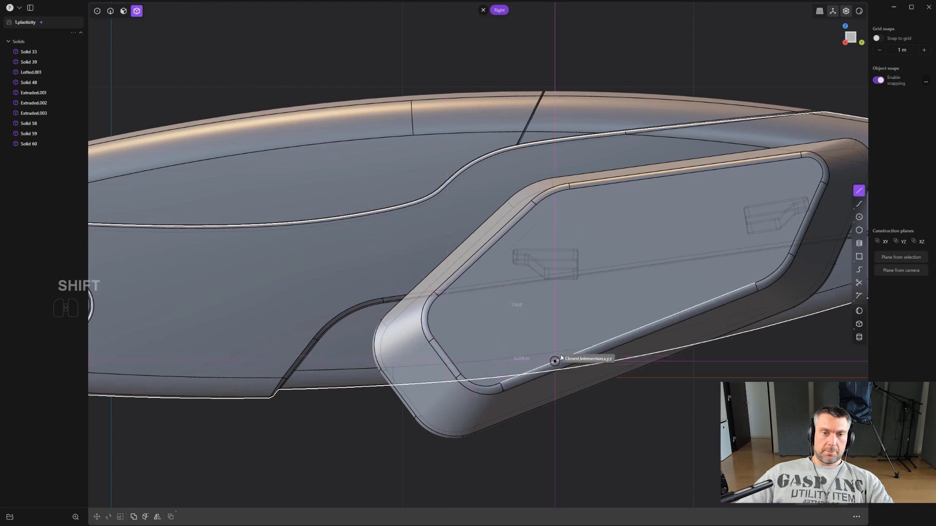
pyautogui.moveTo(599, 325); pyautogui.dragTo(572, 337, button='middle')
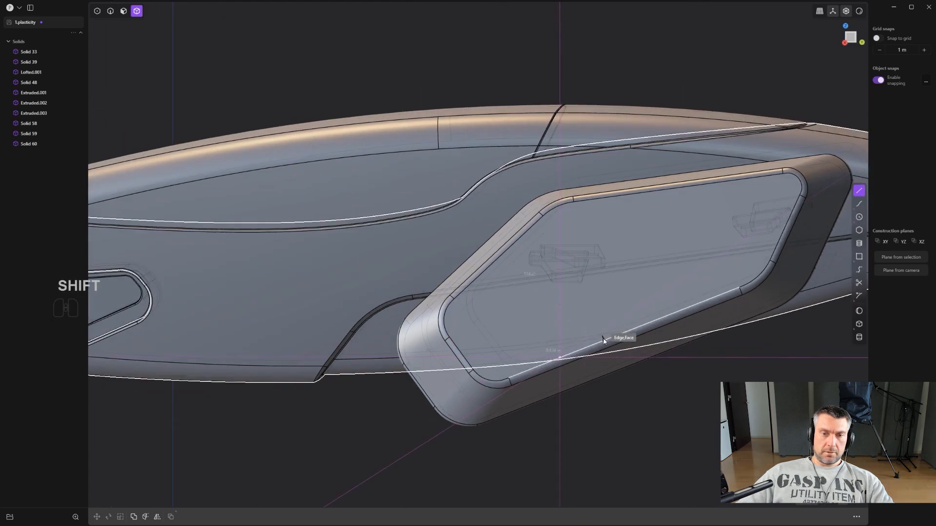
pyautogui.moveTo(649, 302); pyautogui.dragTo(603, 322, button='middle')
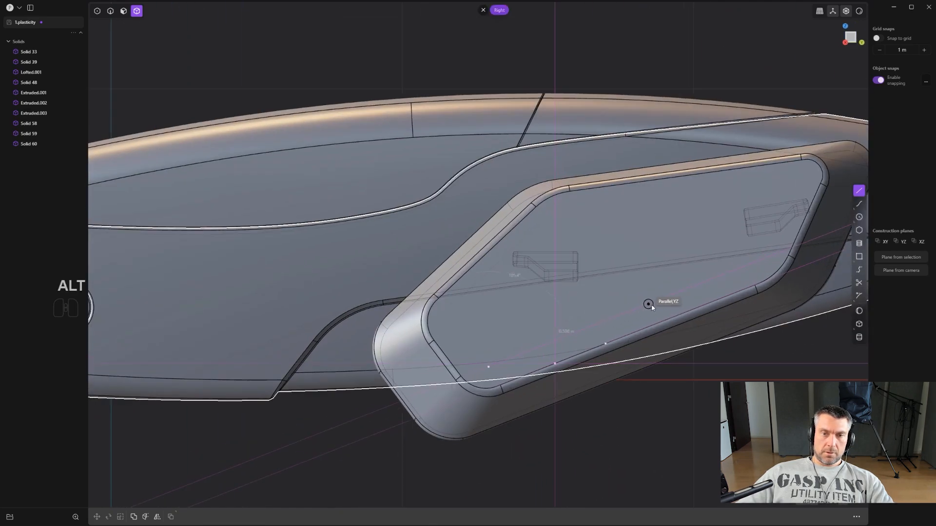
pyautogui.click(537, 227)
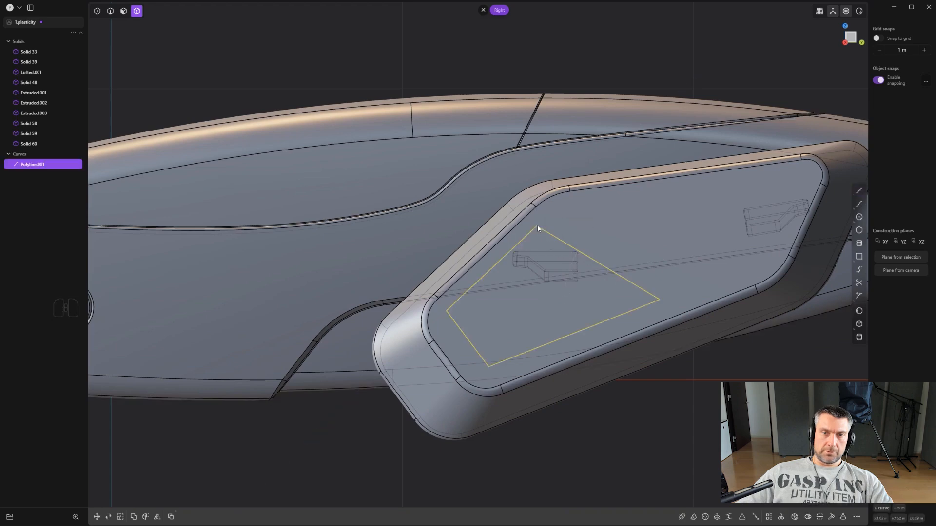
# - Fillet the rear corner of the four-sided polyline on the side pod
pyautogui.scroll(2, 576, 256)
pyautogui.press('1')
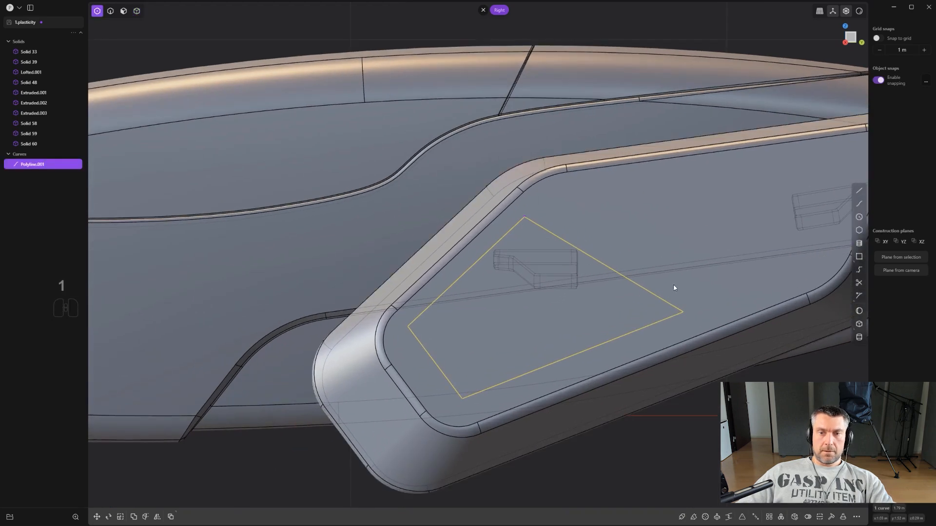
pyautogui.click(701, 320)
pyautogui.scroll(1, 691, 324)
pyautogui.press('b')
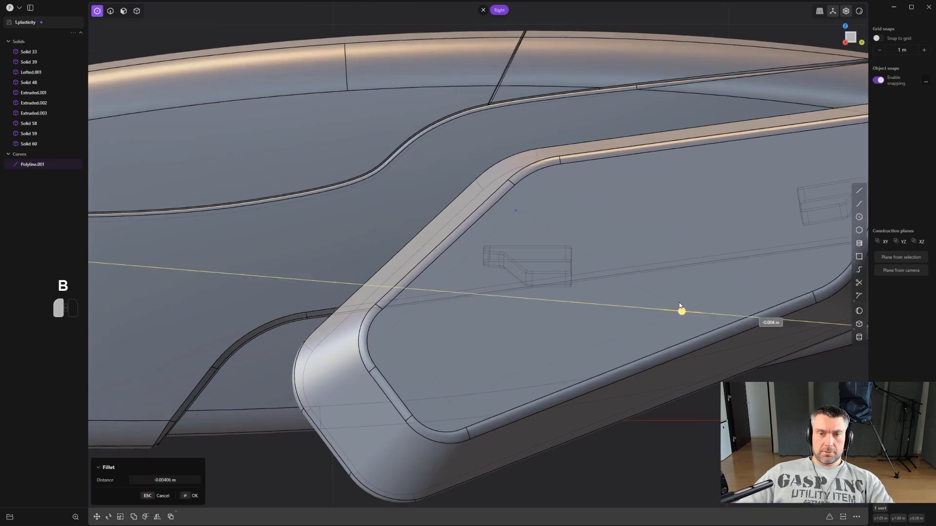
pyautogui.rightClick(685, 299)
# - Fillet the polyline's other three corners to complete the rounded outline on the side pod
pyautogui.scroll(2, 411, 338)
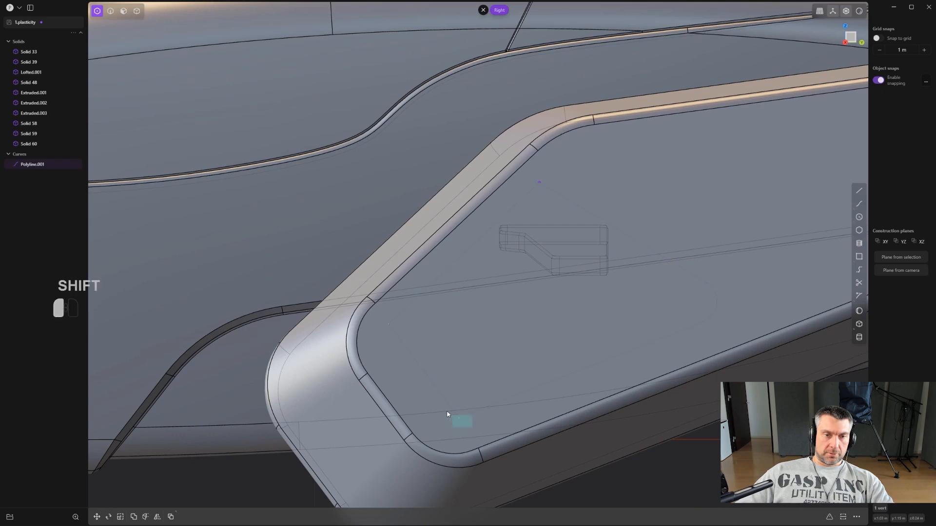
pyautogui.keyDown('shift'); pyautogui.moveTo(447, 411); pyautogui.dragTo(447, 411); pyautogui.keyUp('shift')
pyautogui.scroll(2, 489, 400)
pyautogui.press('b')
pyautogui.rightClick(467, 370)
pyautogui.moveTo(547, 169); pyautogui.dragTo(541, 129)
pyautogui.press('b')
pyautogui.rightClick(541, 131)
# - Imprint the rounded polyline onto the side pod with Imprint Curve Body and delete the source curve
pyautogui.scroll(-2, 568, 203)
pyautogui.moveTo(583, 270); pyautogui.dragTo(624, 287, button='middle')
pyautogui.scroll(2, 624, 288)
pyautogui.hotkey('shift', 'q')
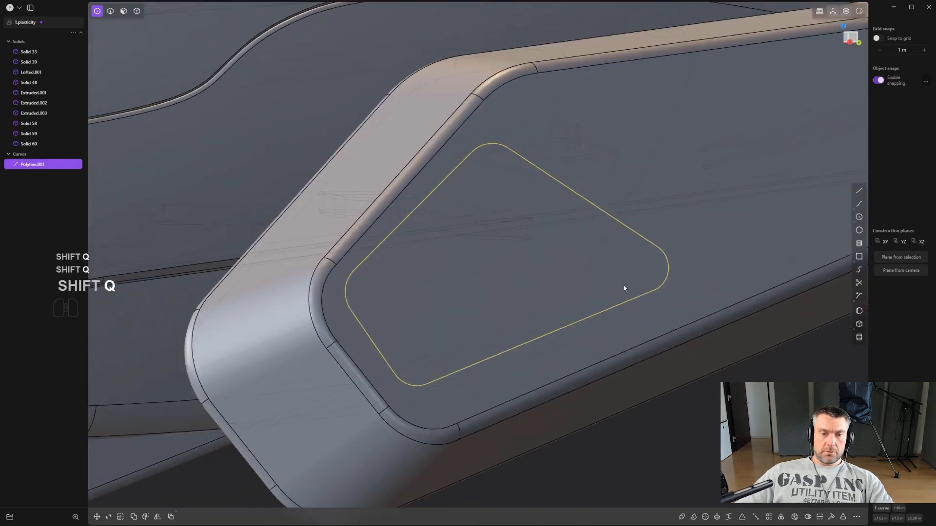
pyautogui.write('f')
pyautogui.write('imp')
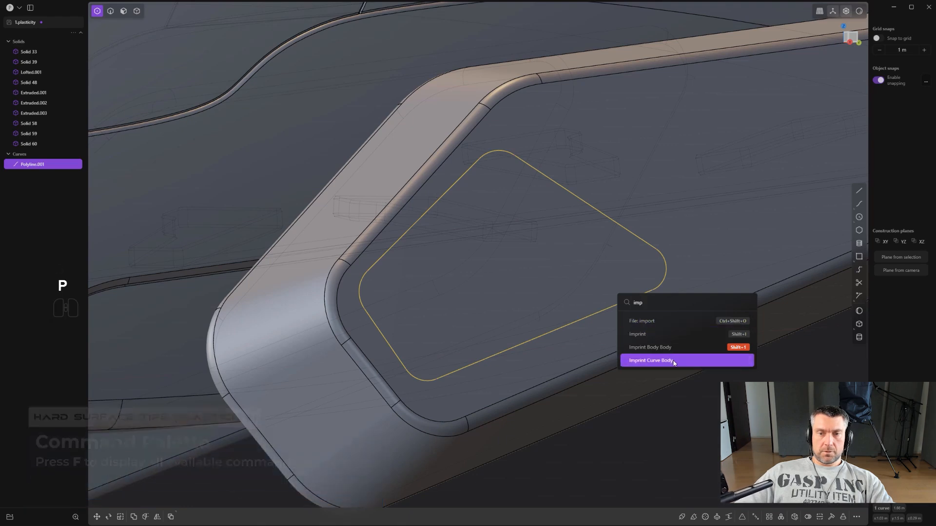
pyautogui.click(672, 359)
pyautogui.rightClick(577, 260)
pyautogui.scroll(-3, 577, 260)
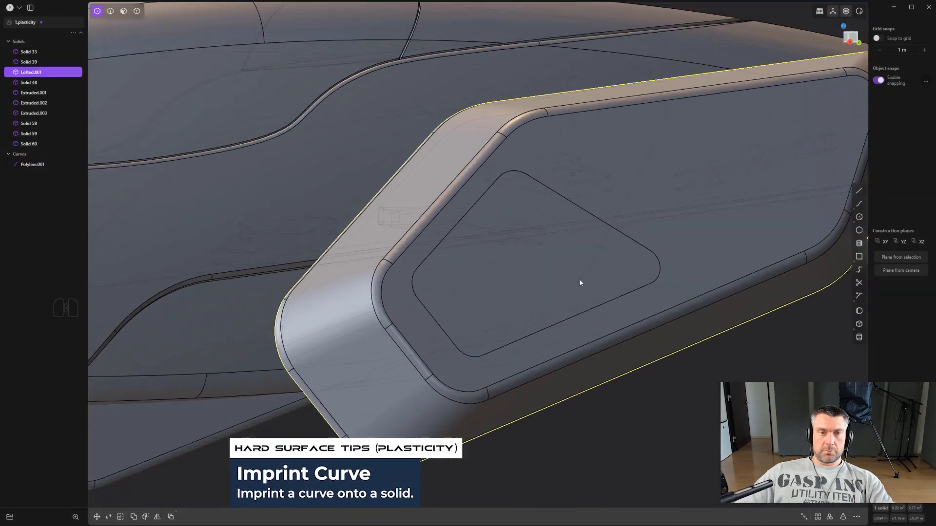
pyautogui.hotkey('ctrl', 'z')
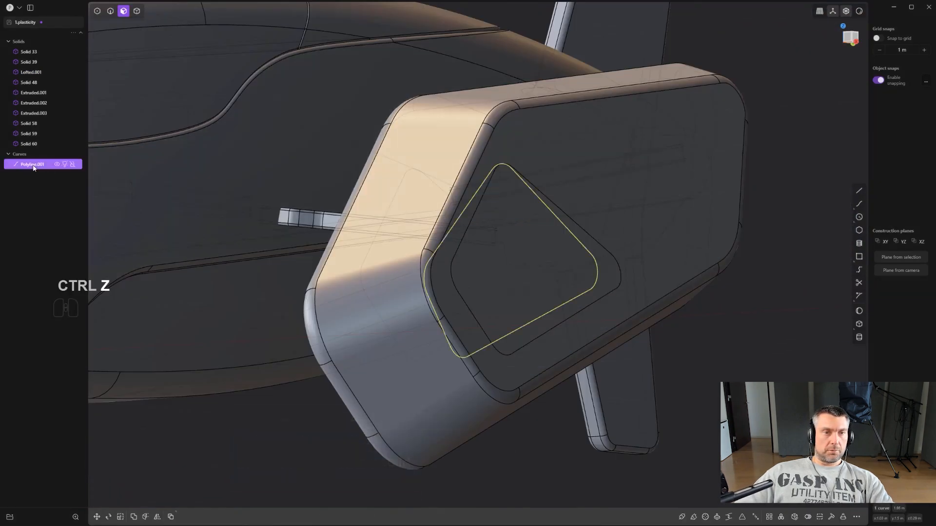
pyautogui.press('x')
# - Offset the imprinted pod face inward by about 0.026 m to form a recess
pyautogui.moveTo(546, 292); pyautogui.dragTo(458, 265, button='middle')
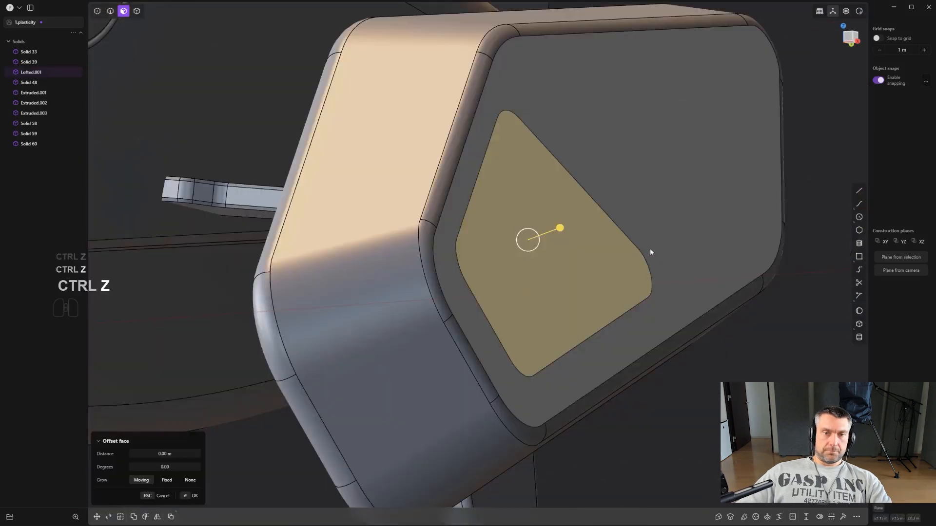
pyautogui.scroll(-2, 604, 258)
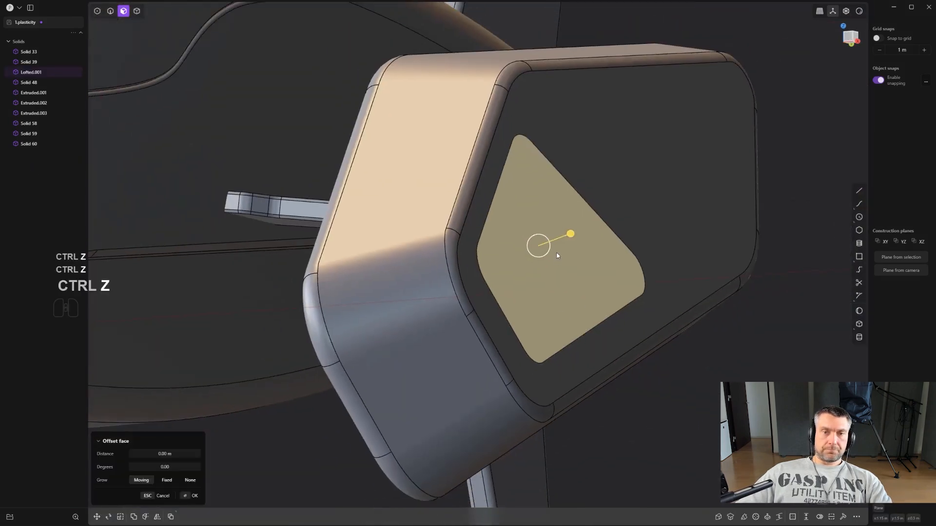
pyautogui.moveTo(571, 234)
pyautogui.mouseDown()
pyautogui.moveTo(560, 235)
pyautogui.moveTo(563, 242)
pyautogui.mouseUp()
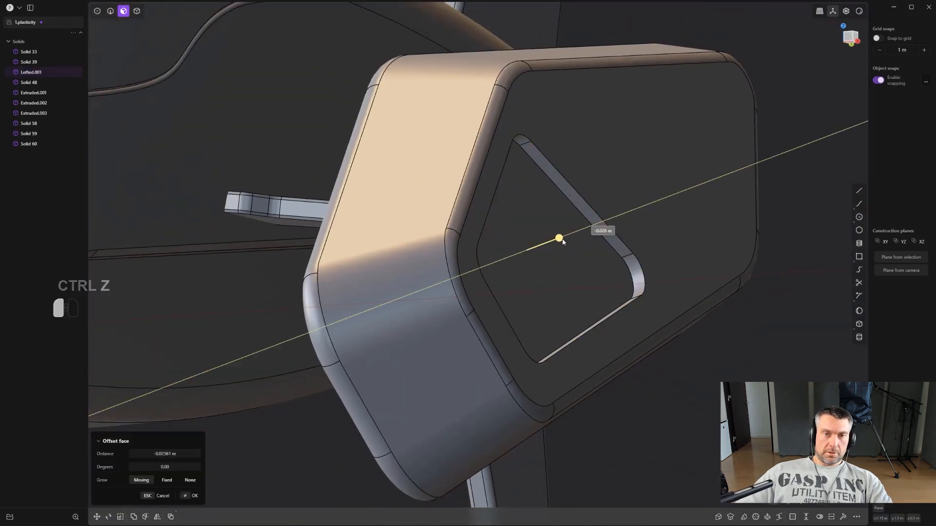
pyautogui.rightClick(555, 225)
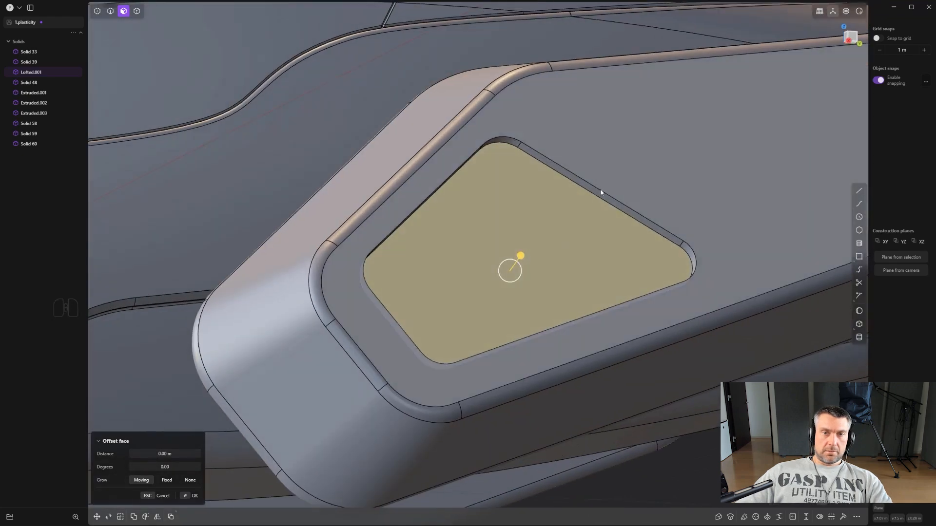
# - Fillet the rim and floor edge loops of the side pod's recess
pyautogui.click(611, 196)
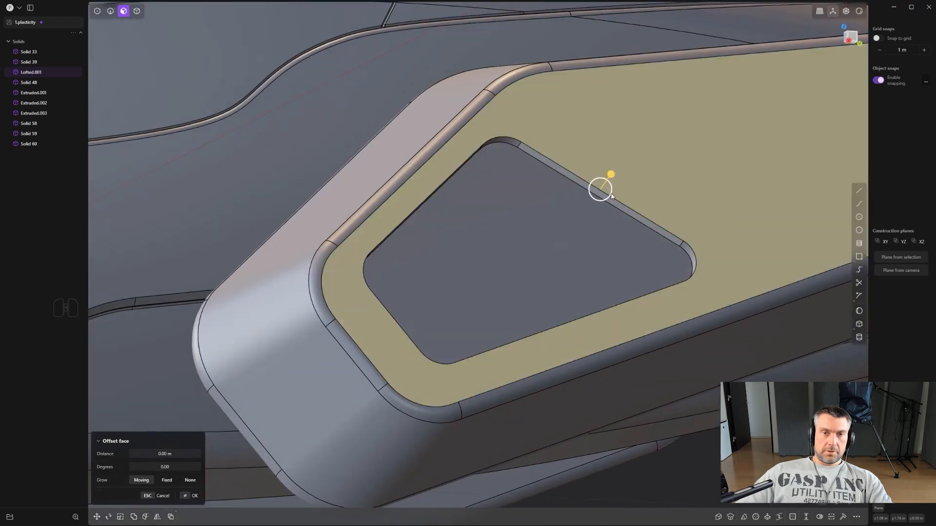
pyautogui.click(637, 211)
pyautogui.keyDown('alt'); pyautogui.moveTo(637, 211); pyautogui.dragTo(652, 245); pyautogui.keyUp('alt')
pyautogui.rightClick(643, 249)
pyautogui.click(656, 235)
pyautogui.keyDown('alt'); pyautogui.moveTo(653, 246); pyautogui.dragTo(688, 309, button='middle'); pyautogui.keyUp('alt')
pyautogui.rightClick(688, 312)
# - Hide the edge display and delete the old mirrored pod on the opposite side of the hull
pyautogui.scroll(-5, 688, 384)
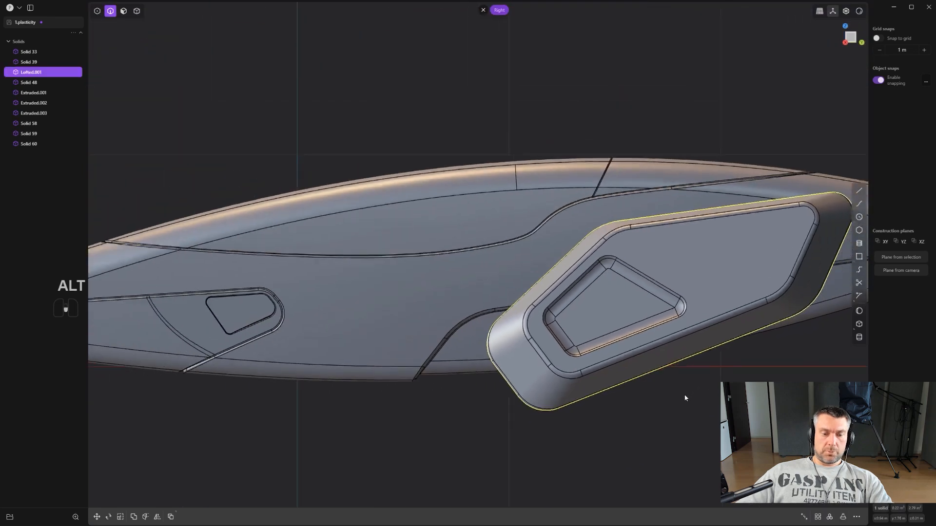
pyautogui.hotkey('ctrl', 'e')
pyautogui.scroll(-3, 685, 400)
pyautogui.keyDown('shift'); pyautogui.moveTo(684, 405); pyautogui.dragTo(638, 319, button='middle'); pyautogui.keyUp('shift')
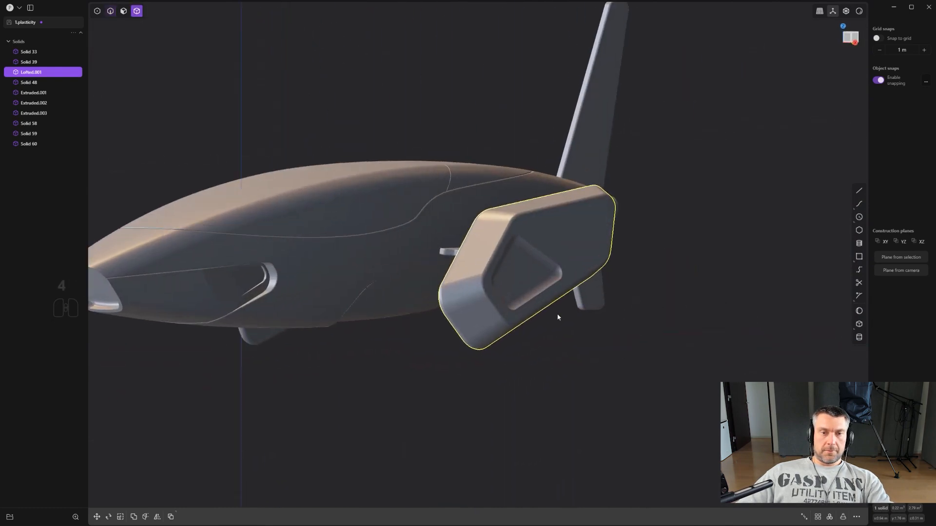
pyautogui.moveTo(557, 318); pyautogui.dragTo(177, 233, button='middle')
pyautogui.click(213, 227)
pyautogui.press('x')
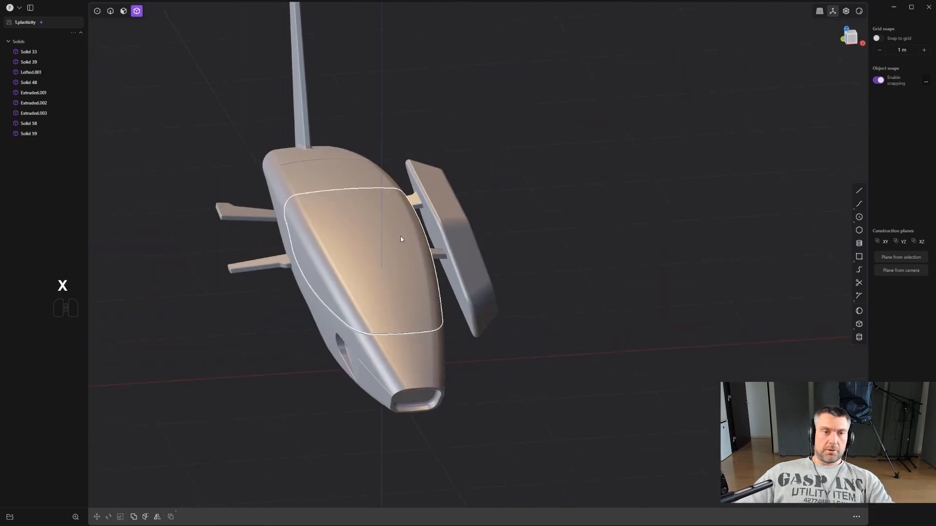
# - Mirror the recessed side pod across the hull's centre plane and turn the edge display back on
pyautogui.click(497, 316)
pyautogui.hotkey('alt', 'x')
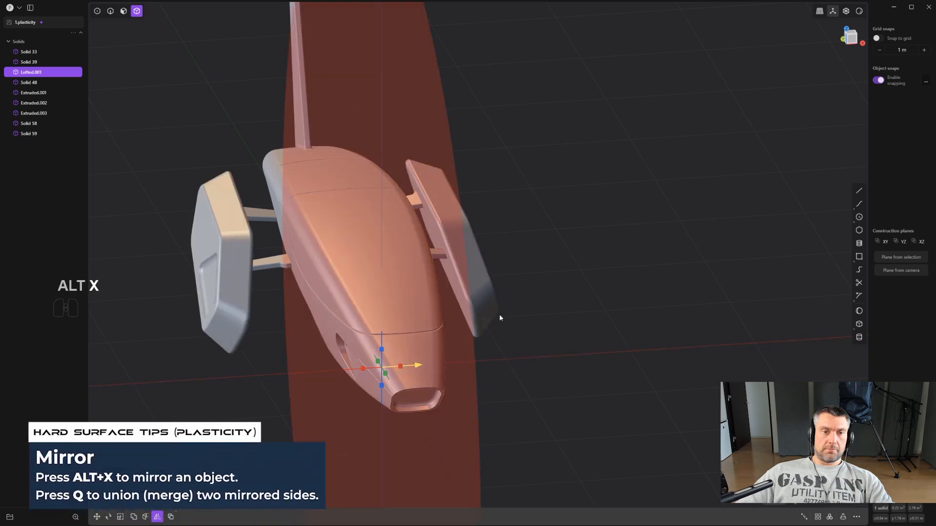
pyautogui.rightClick(499, 316)
pyautogui.keyDown('alt'); pyautogui.moveTo(499, 316); pyautogui.dragTo(537, 313, button='middle'); pyautogui.keyUp('alt')
pyautogui.scroll(2, 537, 313)
pyautogui.keyDown('shift'); pyautogui.moveTo(527, 180); pyautogui.dragTo(580, 211, button='middle'); pyautogui.keyUp('shift')
pyautogui.scroll(2, 582, 332)
pyautogui.scroll(2, 588, 316)
pyautogui.scroll(1, 575, 283)
pyautogui.hotkey('ctrl', 'e')
pyautogui.scroll(2, 567, 290)
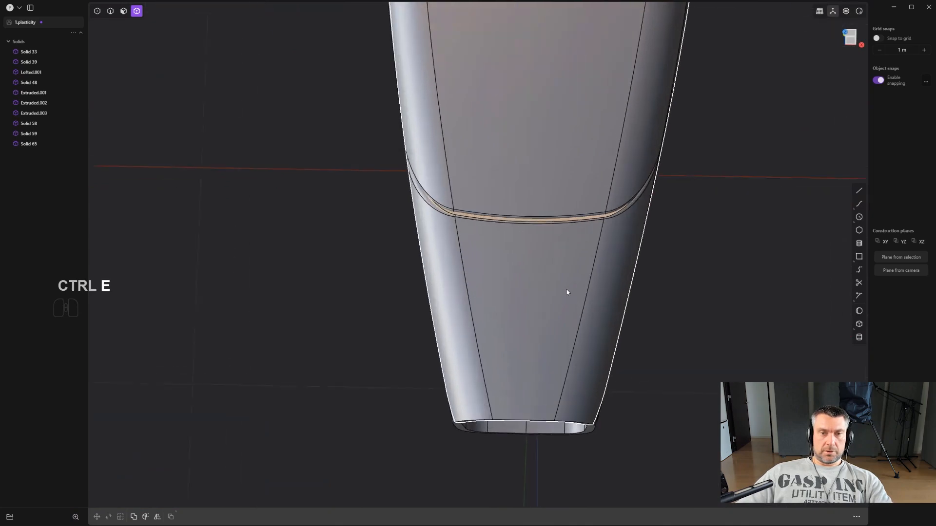
# - Set a temporary construction plane from the top face of the nose panel
pyautogui.moveTo(566, 291); pyautogui.dragTo(584, 244, button='middle')
pyautogui.press('3')
pyautogui.click(518, 308)
pyautogui.press('space')
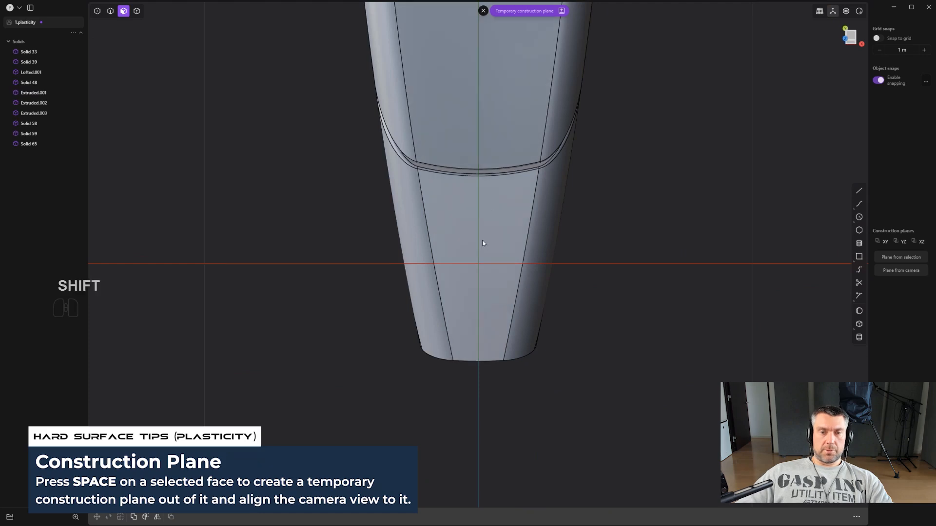
pyautogui.keyDown('shift'); pyautogui.moveTo(493, 245); pyautogui.dragTo(559, 271, button='middle'); pyautogui.keyUp('shift')
pyautogui.scroll(8, 560, 270)
pyautogui.keyDown('shift'); pyautogui.moveTo(579, 236); pyautogui.dragTo(571, 259, button='middle'); pyautogui.keyUp('shift')
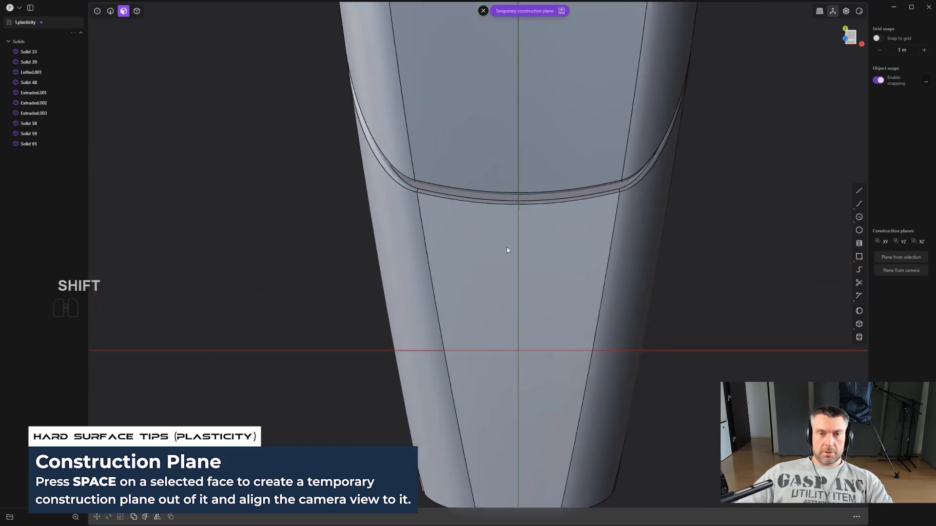
# - Draw a two-segment polyline from the canopy across the seam onto the nose panel, ending on the centre line
pyautogui.hotkey('ctrl', 'z')
pyautogui.click(859, 190)
pyautogui.scroll(-1, 736, 232)
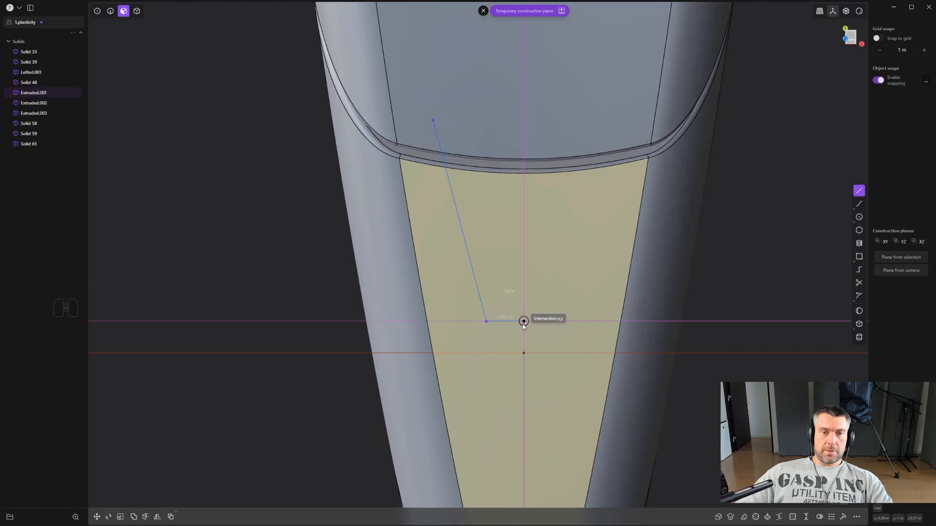
pyautogui.click(524, 324)
pyautogui.rightClick(524, 323)
pyautogui.scroll(-5, 531, 320)
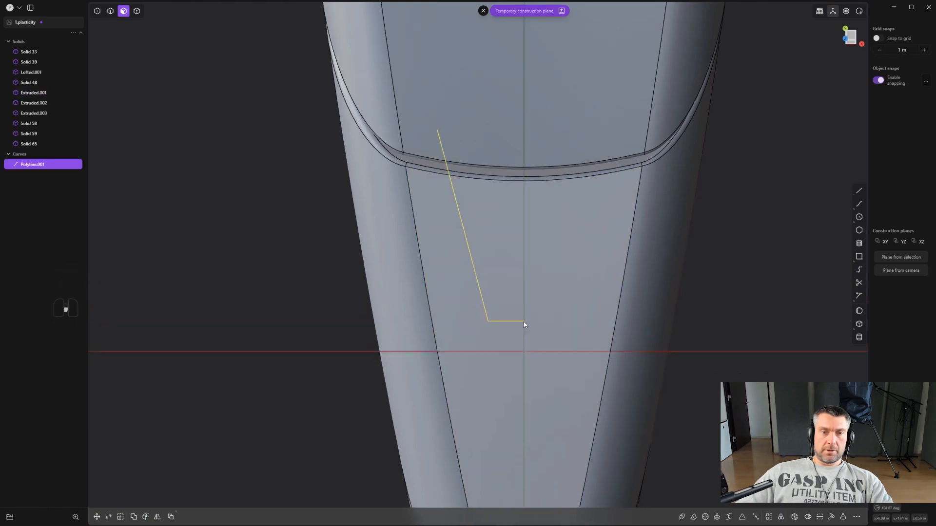
# - Mirror the polyline across the centre line to complete the tapered outline over the nose panel
pyautogui.hotkey('alt', 'x')
pyautogui.click(509, 344)
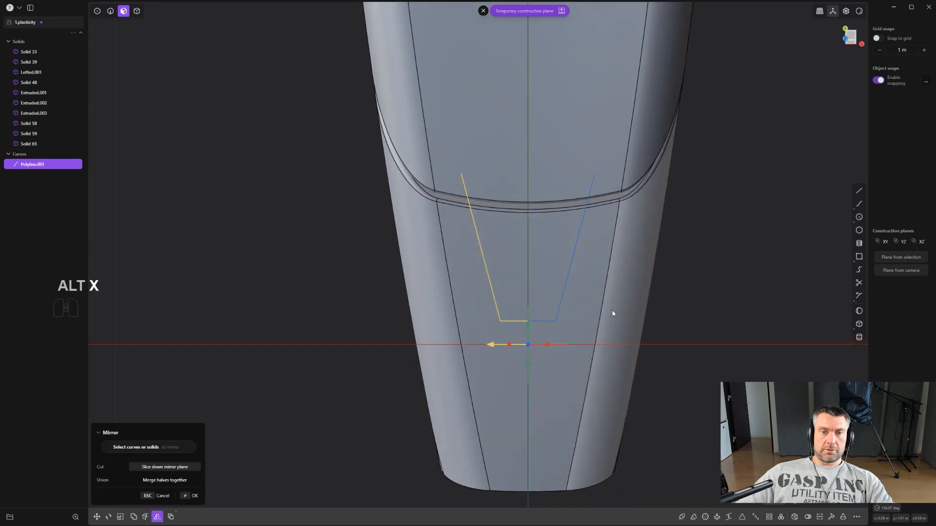
pyautogui.rightClick(611, 311)
pyautogui.scroll(2, 556, 308)
# - Join the polyline and its mirrored half into a single curve
pyautogui.click(559, 306)
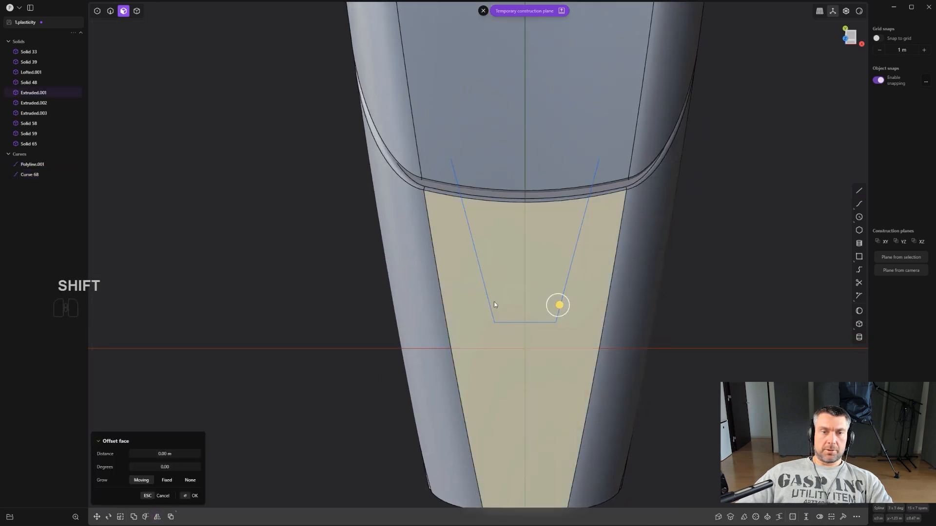
pyautogui.rightClick(573, 319)
pyautogui.press('1')
pyautogui.press('2')
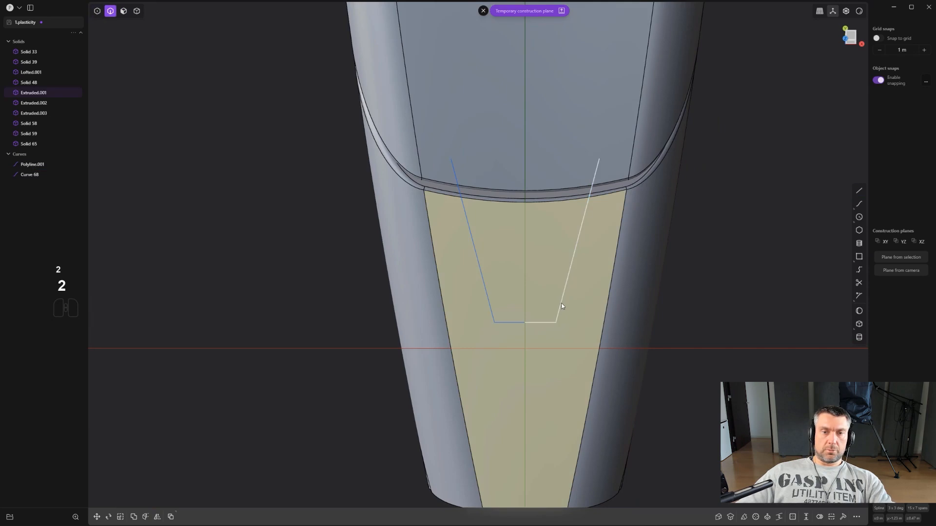
pyautogui.click(560, 305)
pyautogui.keyDown('shift'); pyautogui.click(509, 322); pyautogui.keyUp('shift')
pyautogui.press('j')
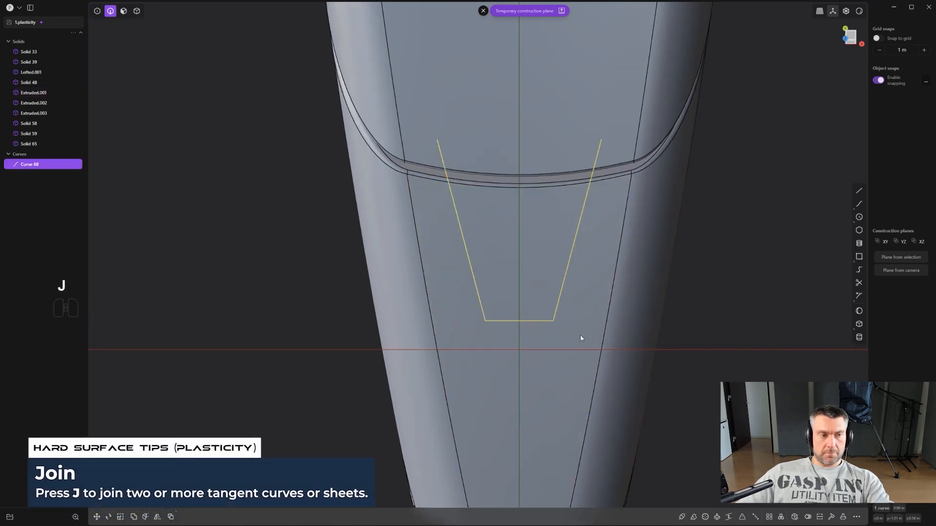
# - Fillet both corners at the narrow end of the joined curve
pyautogui.scroll(-2, 580, 335)
pyautogui.scroll(2, 586, 333)
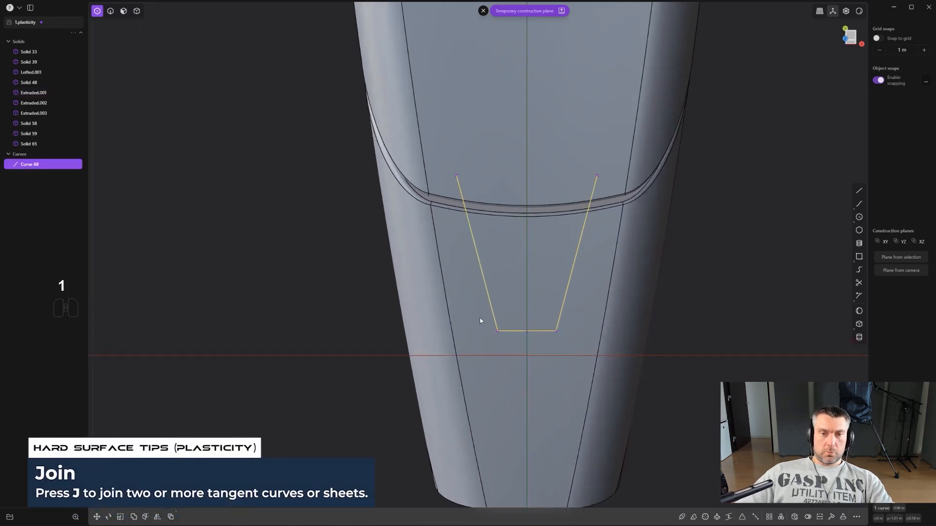
pyautogui.click(511, 323)
pyautogui.scroll(1, 552, 312)
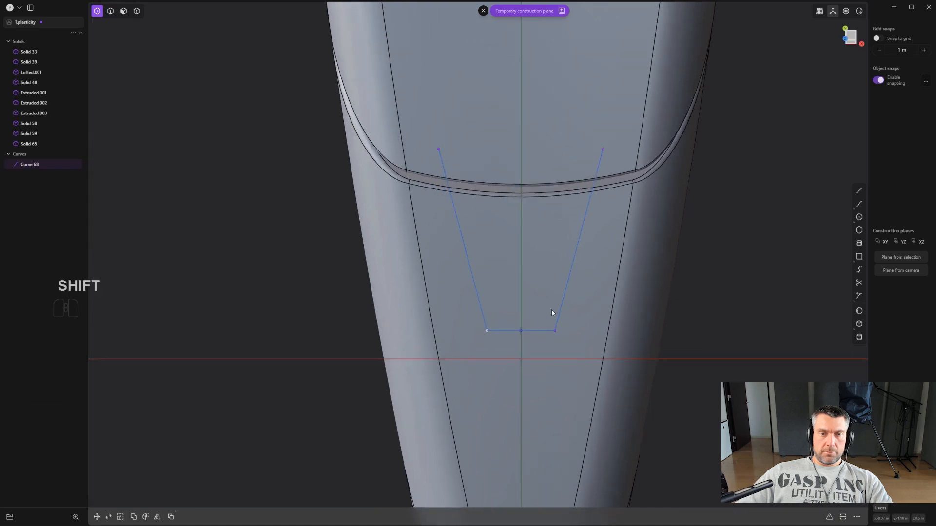
pyautogui.press('b')
pyautogui.moveTo(511, 330); pyautogui.dragTo(524, 349)
pyautogui.rightClick(527, 348)
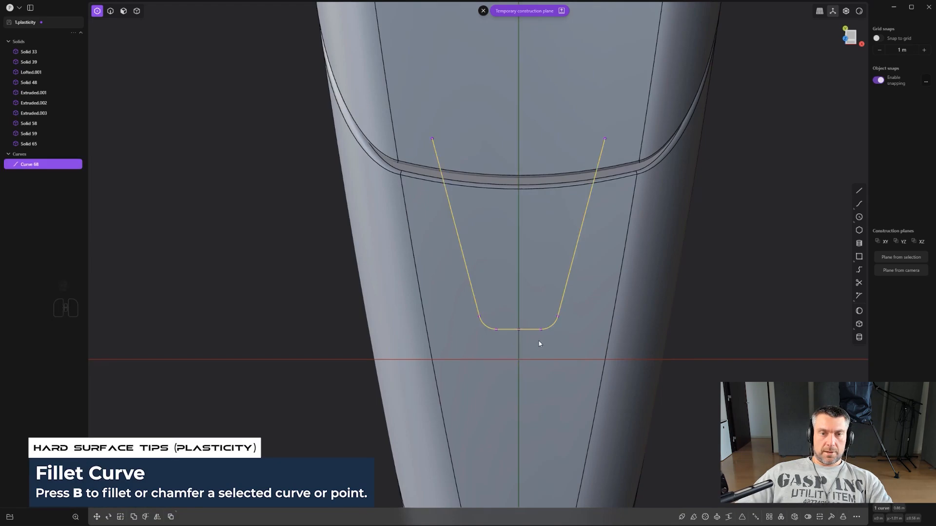
pyautogui.scroll(-3, 545, 338)
pyautogui.scroll(2, 569, 309)
# - Leave the temporary construction plane and imprint the rounded curve onto the nose panel body with Imprint Curve
pyautogui.hotkey('alt', 'space')
pyautogui.press('KP_5')
pyautogui.press('KP_5')
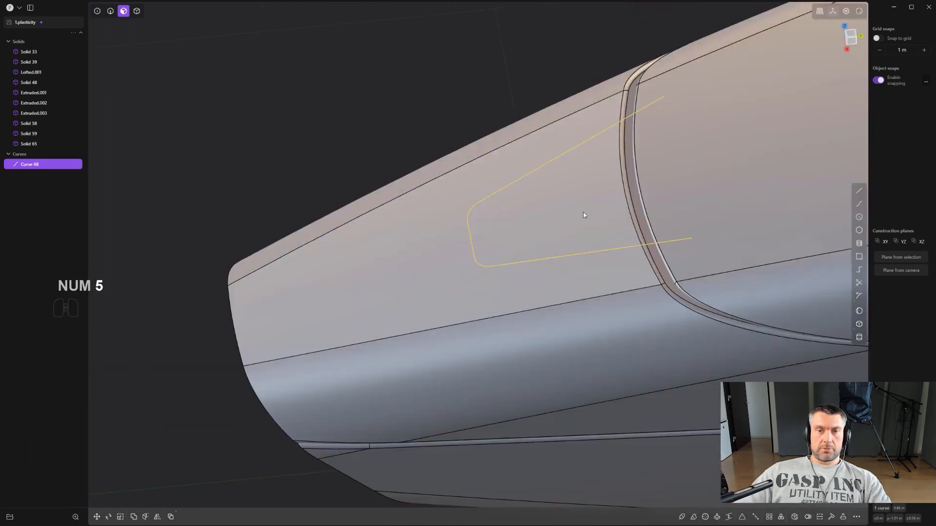
pyautogui.moveTo(592, 227); pyautogui.dragTo(542, 284, button='middle')
pyautogui.scroll(2, 582, 284)
pyautogui.scroll(-2, 556, 268)
pyautogui.write('f')
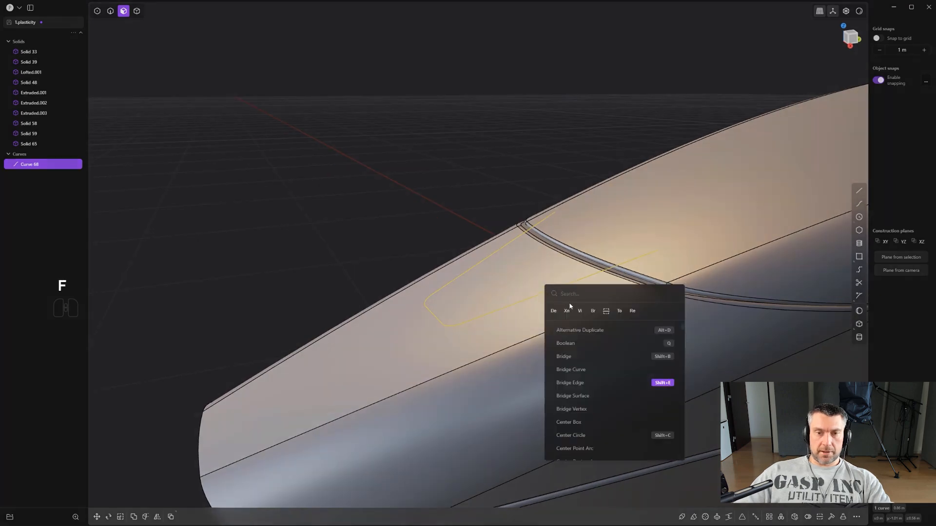
pyautogui.write('imp')
pyautogui.press('Return')
pyautogui.click(522, 261)
pyautogui.scroll(-3, 632, 474)
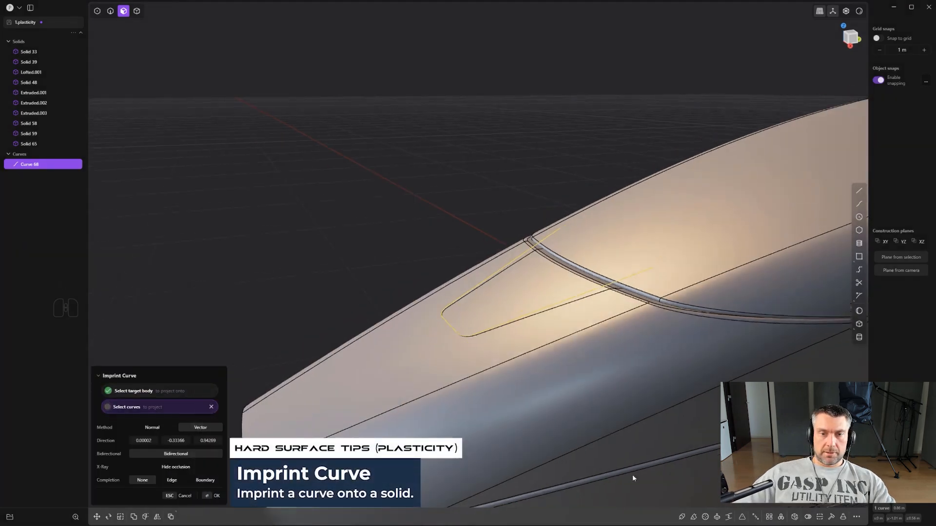
pyautogui.keyDown('shift'); pyautogui.moveTo(632, 475); pyautogui.dragTo(612, 356, button='middle'); pyautogui.keyUp('shift')
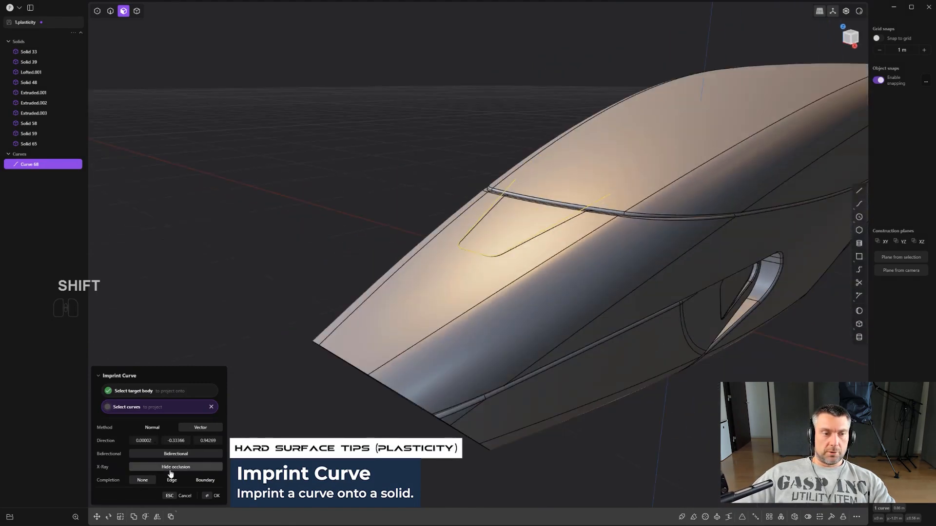
pyautogui.rightClick(556, 238)
# - Delete the source curve above the nose panel
pyautogui.scroll(2, 557, 238)
pyautogui.keyDown('shift'); pyautogui.moveTo(558, 237); pyautogui.dragTo(502, 263, button='middle'); pyautogui.keyUp('shift')
pyautogui.press('2')
pyautogui.click(558, 275)
pyautogui.press('x')
# - Extrude the imprinted nose face together with the adjoining seam face inward to cut an open-ended recess
pyautogui.scroll(2, 553, 275)
pyautogui.press('3')
pyautogui.click(510, 296)
pyautogui.keyDown('shift'); pyautogui.click(584, 276); pyautogui.keyUp('shift')
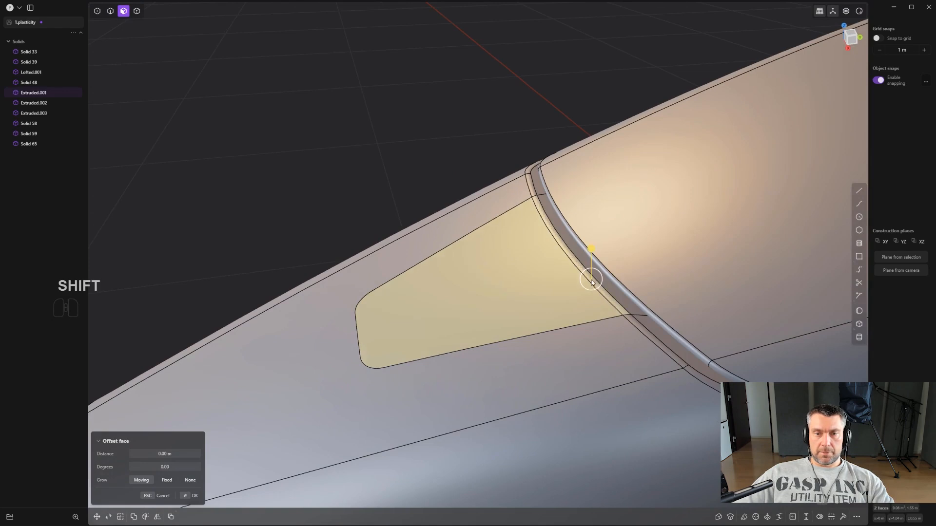
pyautogui.moveTo(600, 305); pyautogui.dragTo(586, 269, button='middle')
pyautogui.hotkey('ctrl', 'z')
pyautogui.press('e')
pyautogui.moveTo(583, 205); pyautogui.dragTo(595, 212)
pyautogui.rightClick(595, 212)
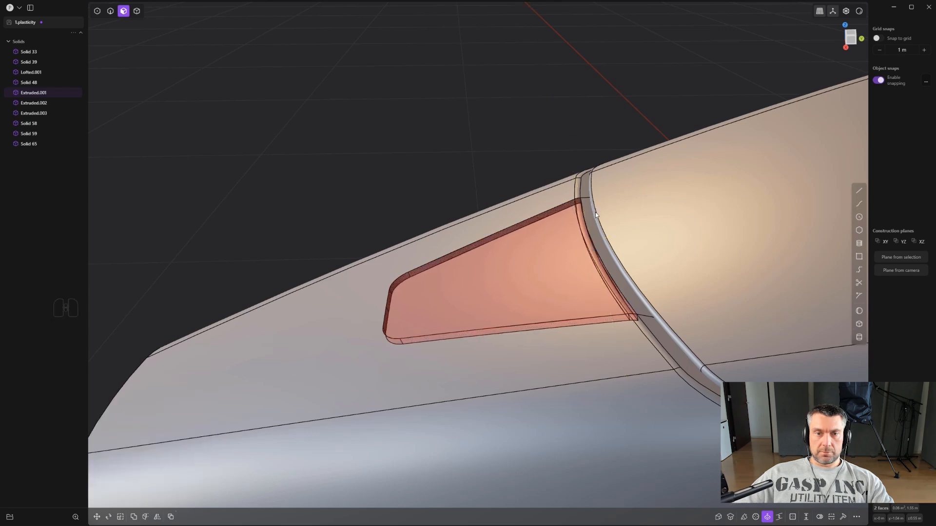
# - Fillet the rim edges of the nose panel's recess
pyautogui.moveTo(595, 212); pyautogui.dragTo(620, 248, button='middle')
pyautogui.scroll(3, 619, 248)
pyautogui.press('2')
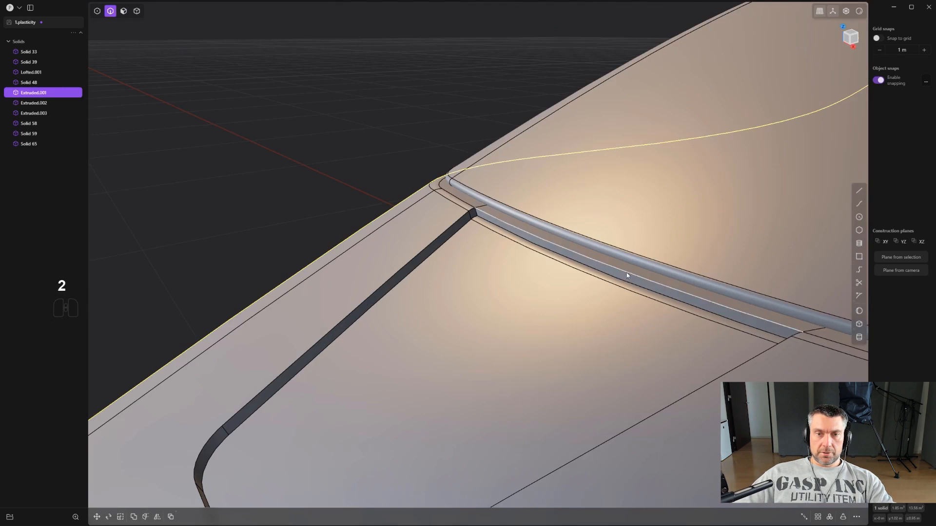
pyautogui.moveTo(627, 274); pyautogui.dragTo(579, 296)
pyautogui.scroll(-3, 578, 298)
pyautogui.rightClick(560, 319)
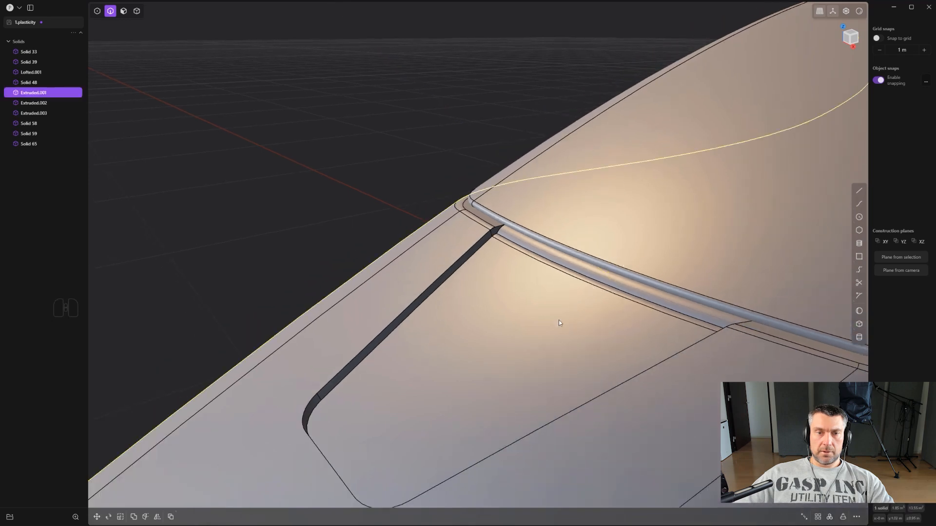
pyautogui.click(467, 260)
pyautogui.press('f')
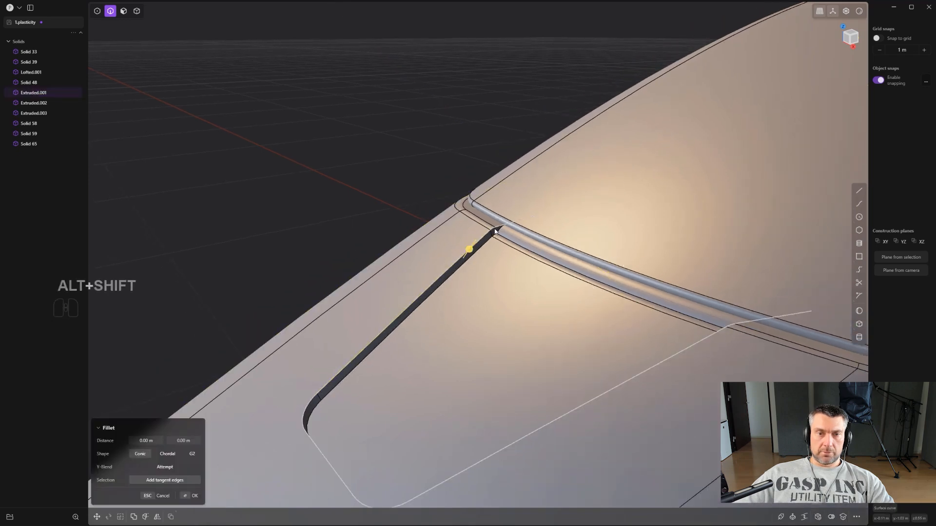
pyautogui.moveTo(757, 327)
pyautogui.mouseDown()
pyautogui.moveTo(768, 332)
pyautogui.moveTo(762, 314)
pyautogui.mouseUp()
pyautogui.rightClick(680, 308)
pyautogui.click(680, 308)
# - Start a solid cylinder on the hull's flat rear face, drawing its base circle beside the tail fin
pyautogui.scroll(-7, 678, 309)
pyautogui.scroll(-3, 671, 361)
pyautogui.keyDown('shift'); pyautogui.moveTo(671, 361); pyautogui.dragTo(696, 201, button='middle'); pyautogui.keyUp('shift')
pyautogui.scroll(-1, 698, 217)
pyautogui.keyDown('shift'); pyautogui.moveTo(698, 216); pyautogui.dragTo(487, 219, button='middle'); pyautogui.keyUp('shift')
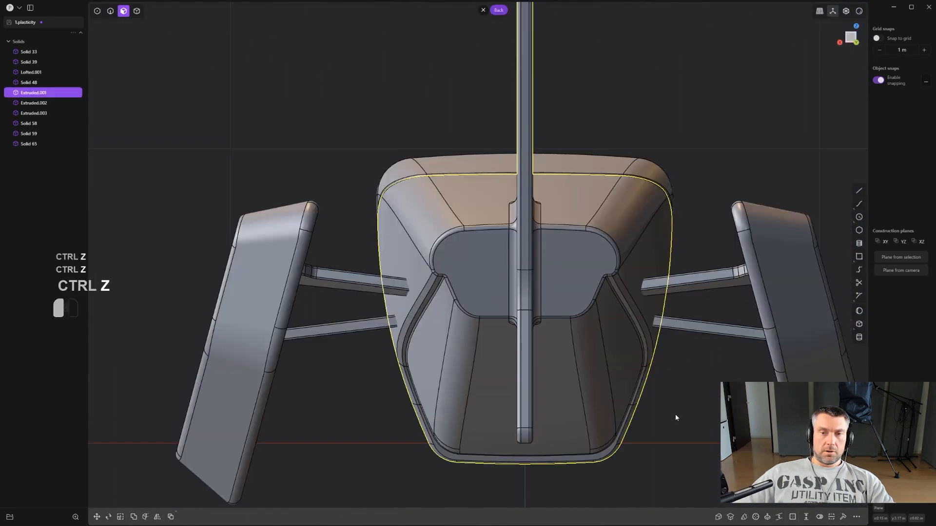
pyautogui.click(676, 418)
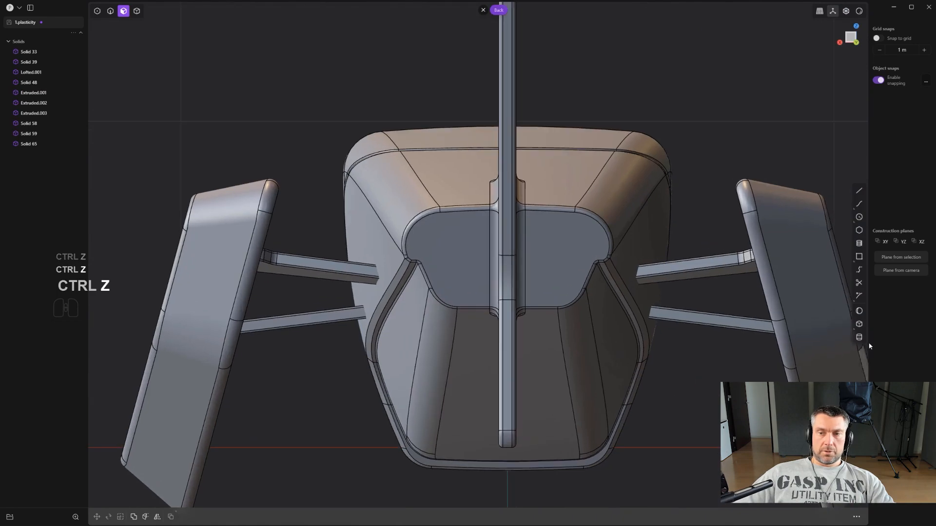
pyautogui.click(859, 337)
pyautogui.scroll(2, 443, 297)
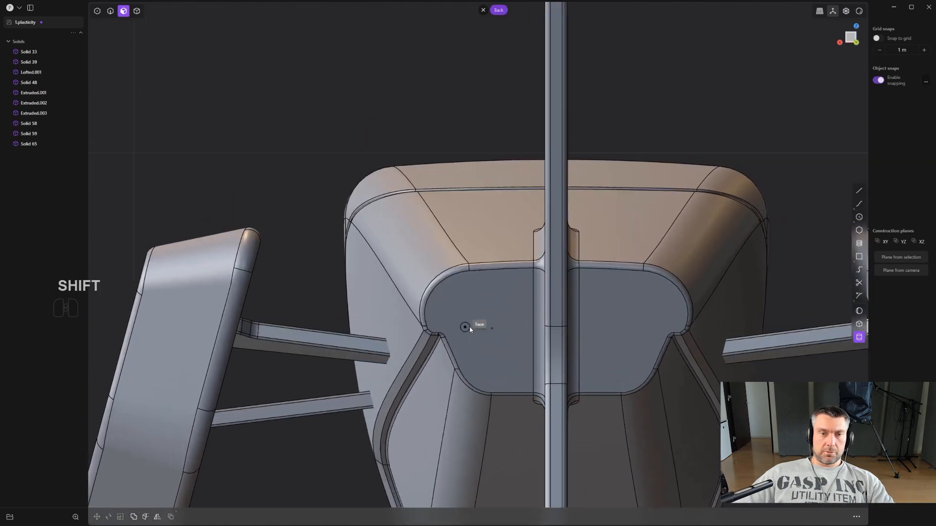
pyautogui.click(492, 329)
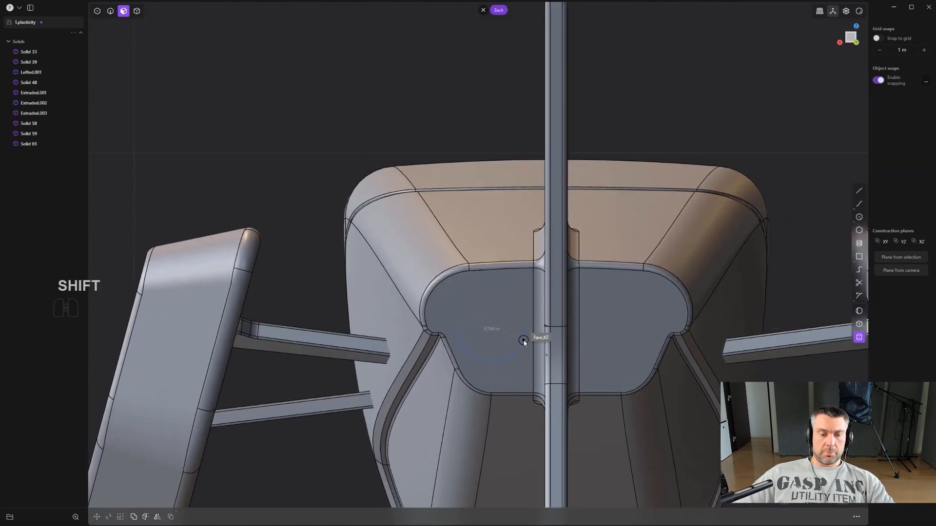
pyautogui.keyDown('shift'); pyautogui.click(524, 340); pyautogui.keyUp('shift')
# - Pull the cylinder out a short way from the rear face and create it as a new body
pyautogui.moveTo(524, 341); pyautogui.dragTo(568, 341, button='middle')
pyautogui.scroll(-1, 611, 349)
pyautogui.press('b')
pyautogui.scroll(-3, 611, 349)
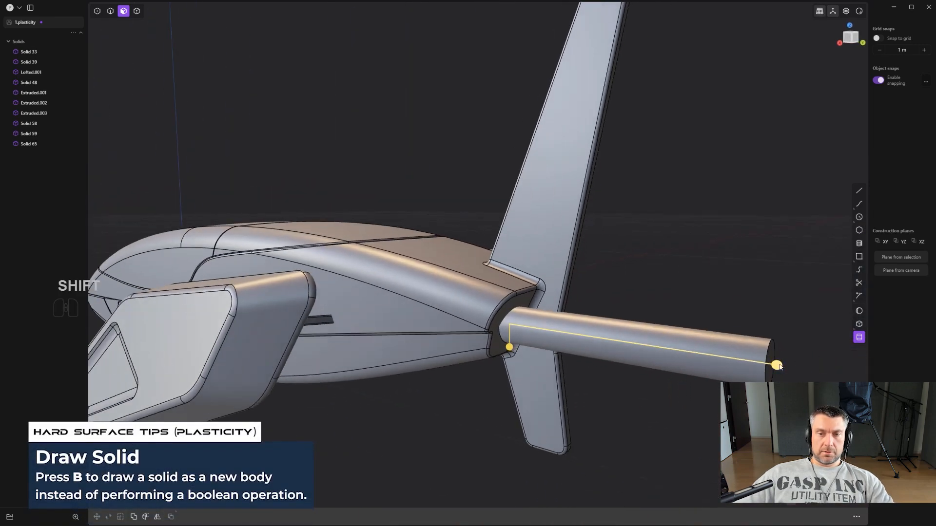
pyautogui.moveTo(779, 366); pyautogui.dragTo(557, 332)
pyautogui.keyDown('alt'); pyautogui.moveTo(557, 330); pyautogui.dragTo(517, 312, button='middle'); pyautogui.keyUp('alt')
pyautogui.scroll(4, 508, 312)
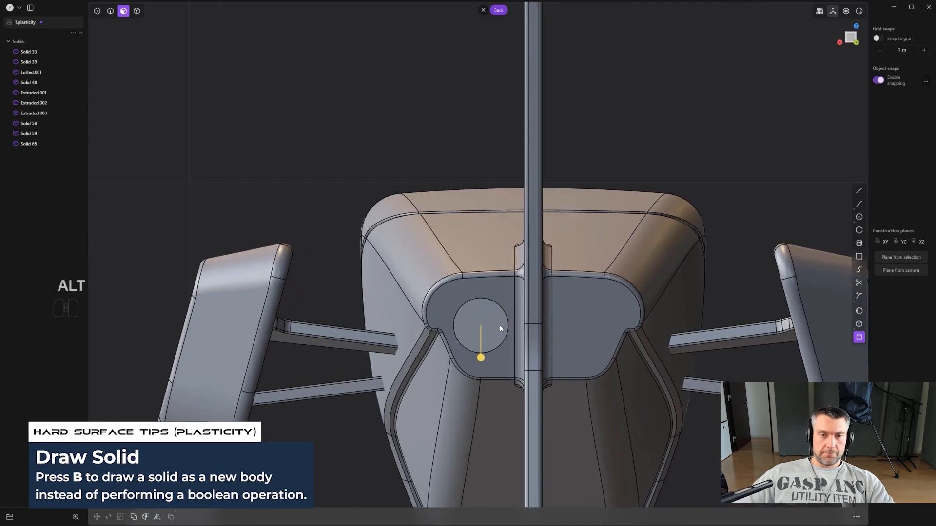
pyautogui.click(499, 326)
# - Move the cylinder up and outward on the rear face and scale it up uniformly by about 1.15
pyautogui.scroll(3, 499, 326)
pyautogui.press('g')
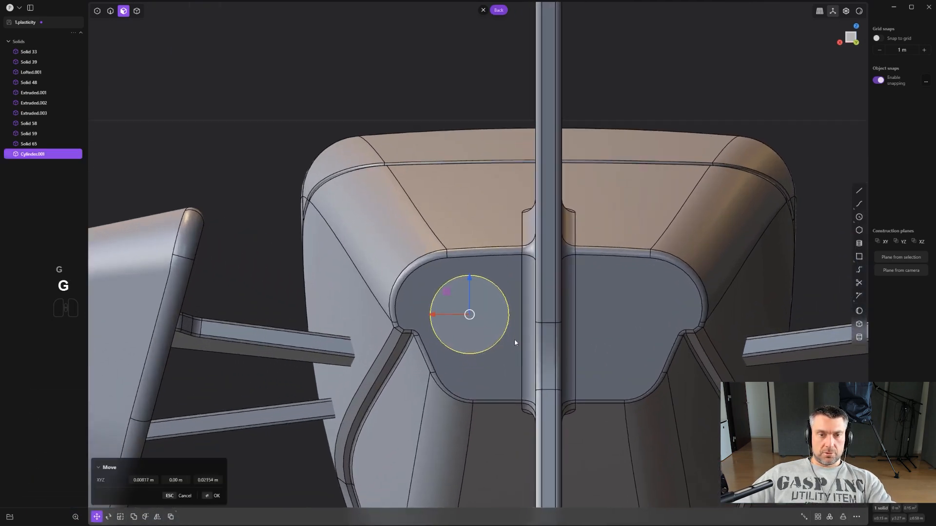
pyautogui.click(513, 333)
pyautogui.press('s')
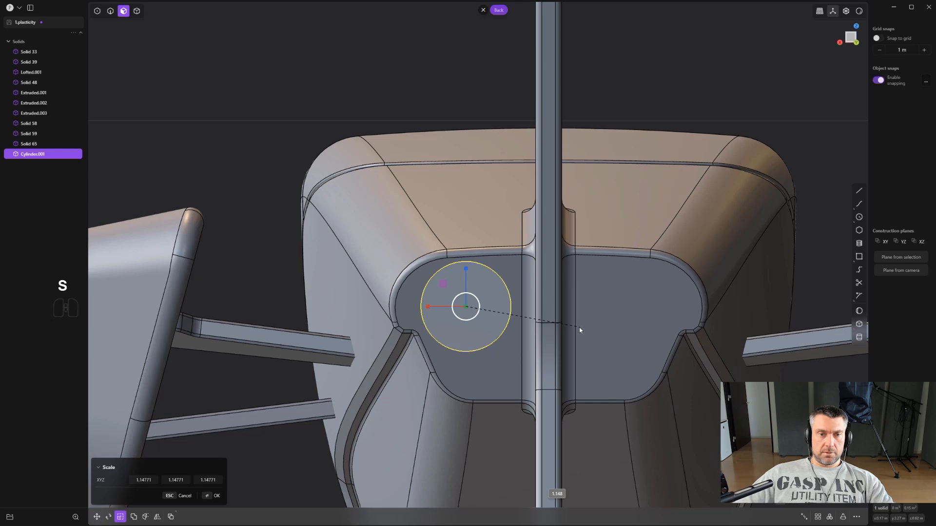
pyautogui.click(579, 327)
# - Fine-tune the cylinder's position on the rear face and shift it along its own axis
pyautogui.scroll(1, 579, 326)
pyautogui.press('g')
pyautogui.press('g')
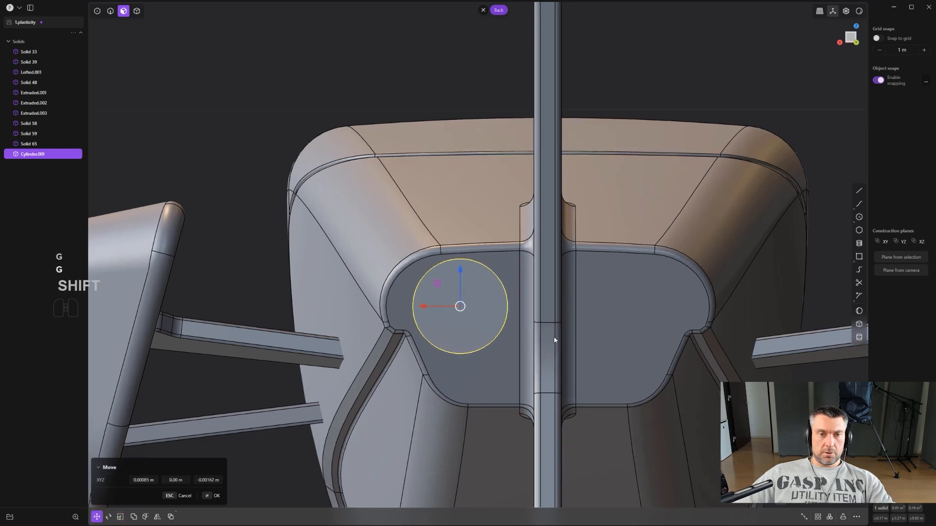
pyautogui.moveTo(551, 334)
pyautogui.mouseDown(button='middle')
pyautogui.moveTo(505, 344)
pyautogui.moveTo(557, 340)
pyautogui.mouseUp(button='middle')
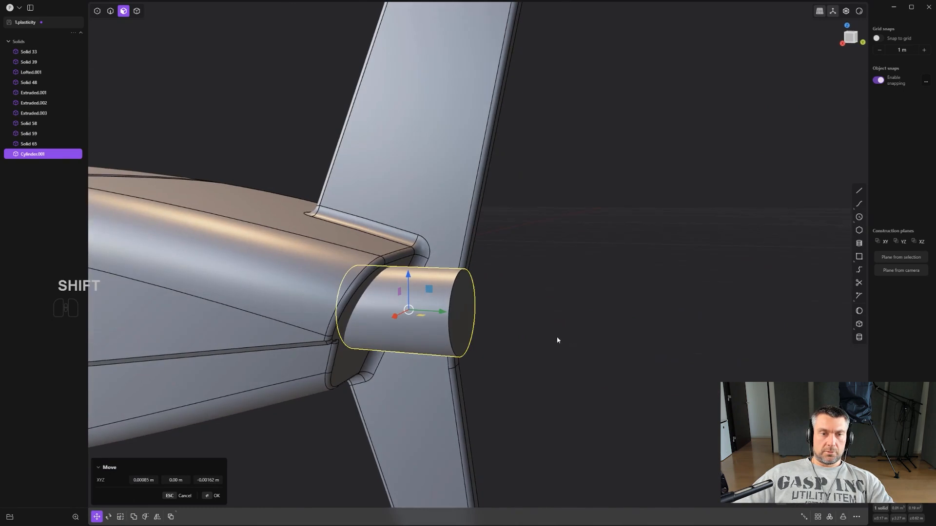
pyautogui.moveTo(443, 313); pyautogui.dragTo(469, 302)
pyautogui.rightClick(470, 302)
# - Union the rear cylinder with the hull body
pyautogui.scroll(2, 504, 292)
pyautogui.moveTo(503, 292)
pyautogui.mouseDown(button='middle')
pyautogui.moveTo(397, 276)
pyautogui.moveTo(491, 288)
pyautogui.moveTo(420, 286)
pyautogui.moveTo(446, 281)
pyautogui.moveTo(456, 298)
pyautogui.moveTo(487, 295)
pyautogui.mouseUp(button='middle')
pyautogui.scroll(3, 463, 289)
pyautogui.moveTo(487, 295)
pyautogui.mouseDown(button='middle')
pyautogui.moveTo(396, 286)
pyautogui.moveTo(484, 297)
pyautogui.mouseUp(button='middle')
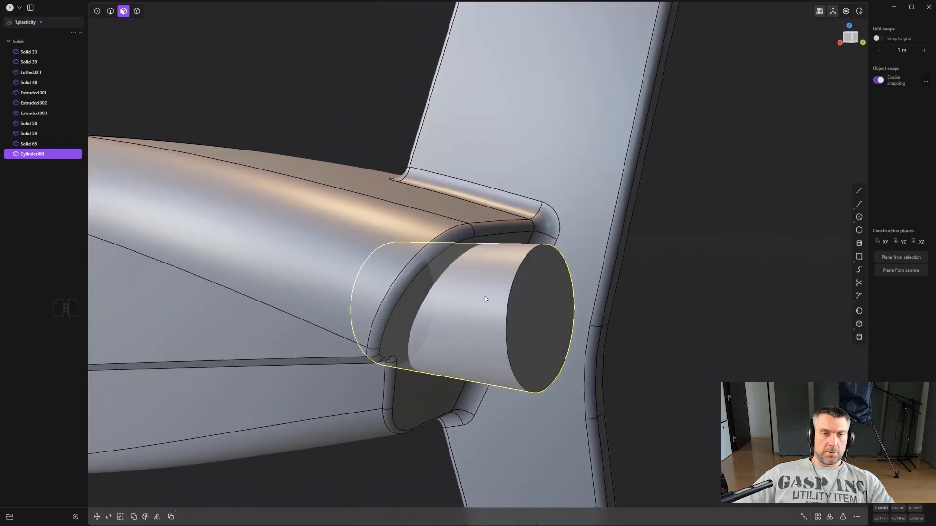
pyautogui.keyDown('shift'); pyautogui.click(419, 285); pyautogui.keyUp('shift')
pyautogui.click(741, 300)
pyautogui.press('4')
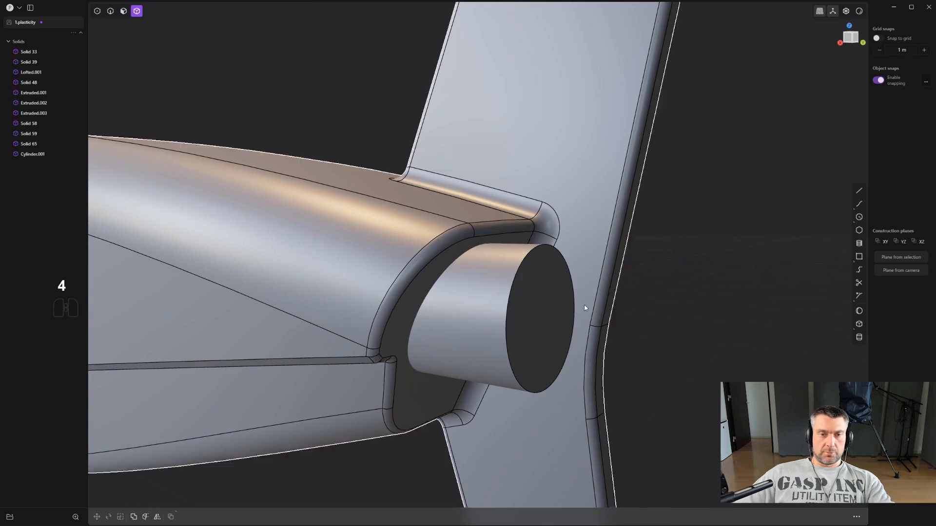
pyautogui.click(458, 292)
pyautogui.keyDown('shift'); pyautogui.click(419, 264); pyautogui.keyUp('shift')
pyautogui.press('q')
pyautogui.press('q')
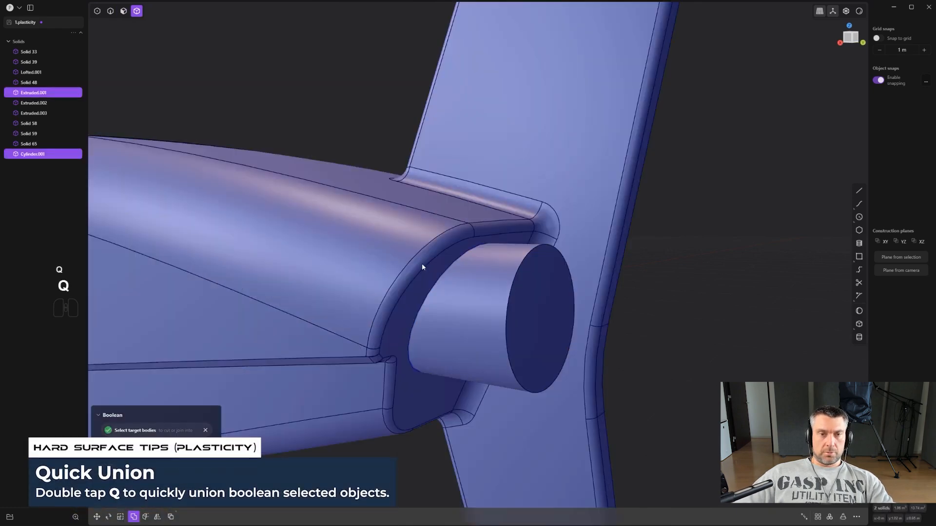
# - Chamfer the outer end edge of the rear engine cylinder
pyautogui.scroll(2, 484, 282)
pyautogui.press('2')
pyautogui.click(534, 272)
pyautogui.moveTo(535, 271); pyautogui.dragTo(533, 274)
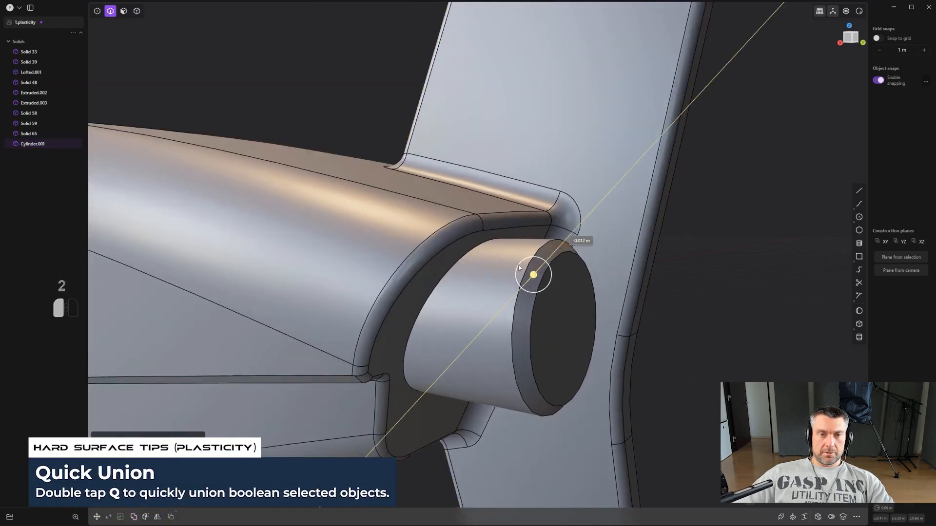
pyautogui.rightClick(541, 274)
# - Offset the end face of the engine cylinder inward to form a smaller concentric circle
pyautogui.moveTo(549, 275); pyautogui.dragTo(540, 297, button='middle')
pyautogui.press('3')
pyautogui.click(584, 370)
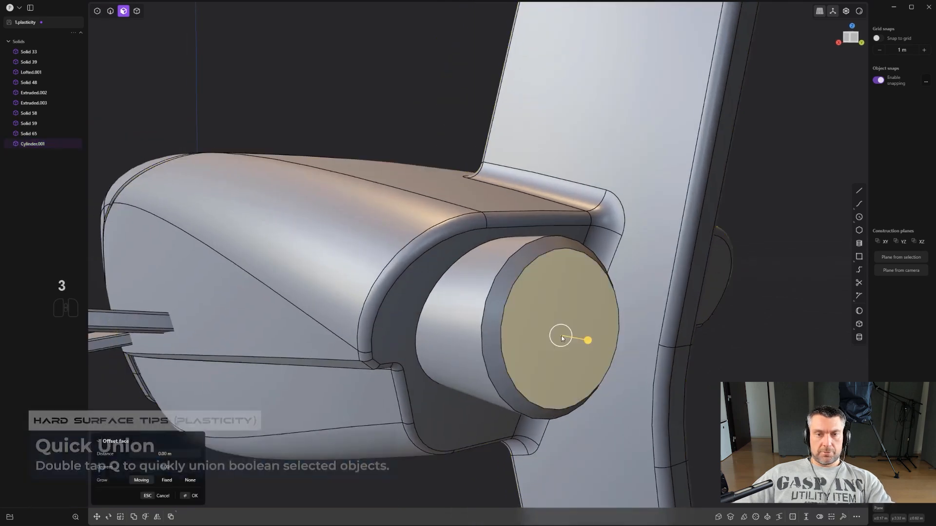
pyautogui.press('o')
pyautogui.click(667, 363)
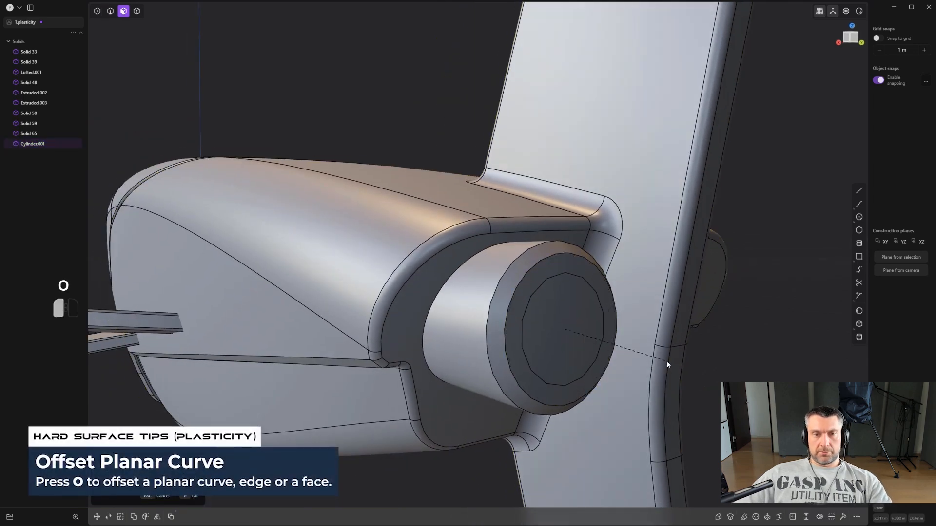
# - Push the inner circular face deep into the cylinder to hollow out the exhaust
pyautogui.click(559, 317)
pyautogui.moveTo(587, 321); pyautogui.dragTo(506, 309)
pyautogui.click(561, 317)
# - Add a slight bevel to the inner rim edge of the exhaust opening
pyautogui.press('2')
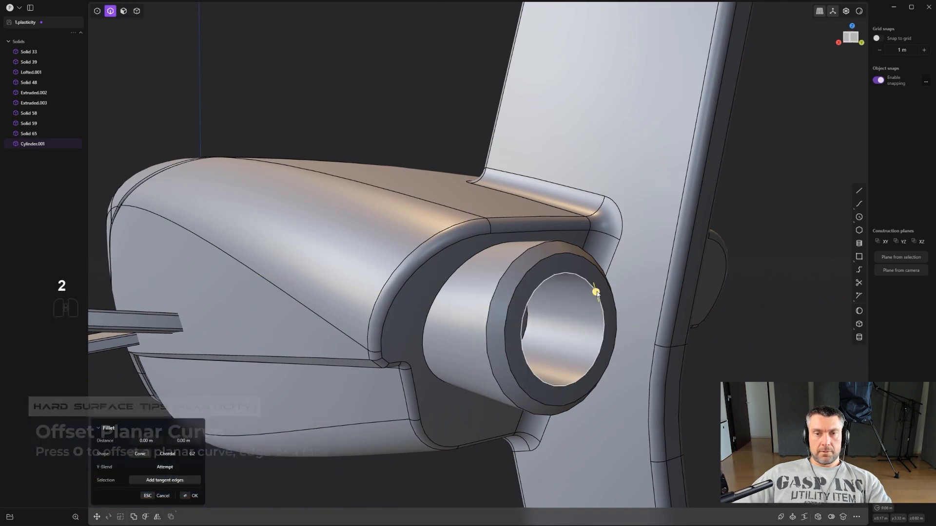
pyautogui.click(597, 293)
pyautogui.press('f')
pyautogui.moveTo(603, 293); pyautogui.dragTo(607, 294)
pyautogui.rightClick(606, 293)
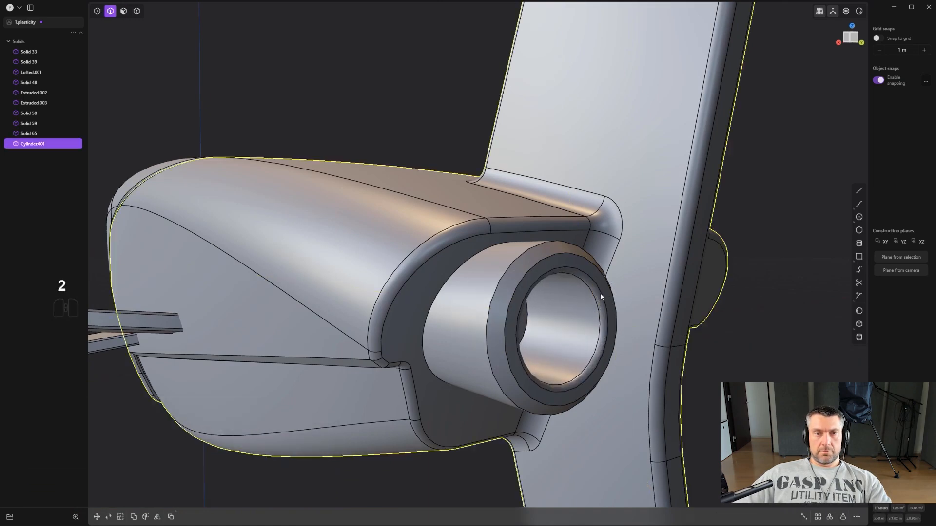
# - Add two closely spaced isoparam edges around the exhaust cylinder just in front of its chamfered end
pyautogui.keyDown('alt'); pyautogui.moveTo(602, 293); pyautogui.dragTo(599, 311, button='middle'); pyautogui.keyUp('alt')
pyautogui.hotkey('ctrl', 'r')
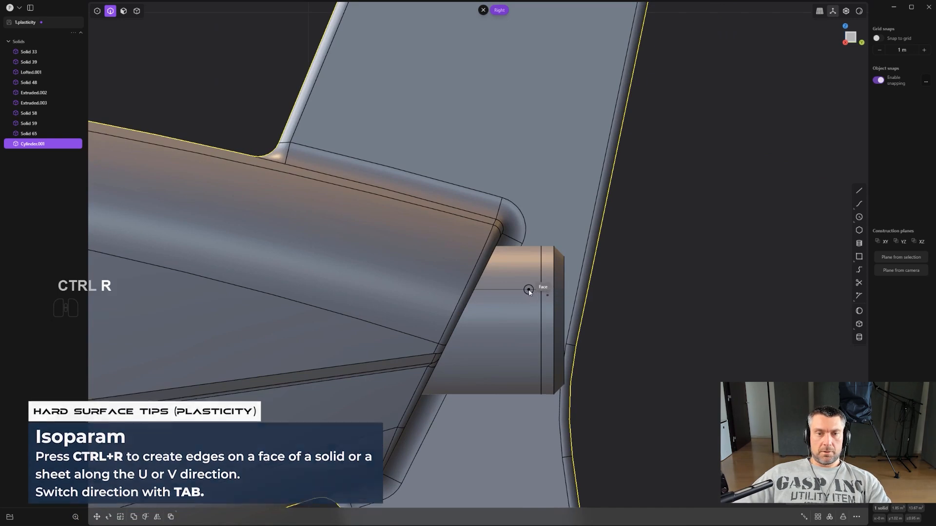
pyautogui.press('Tab')
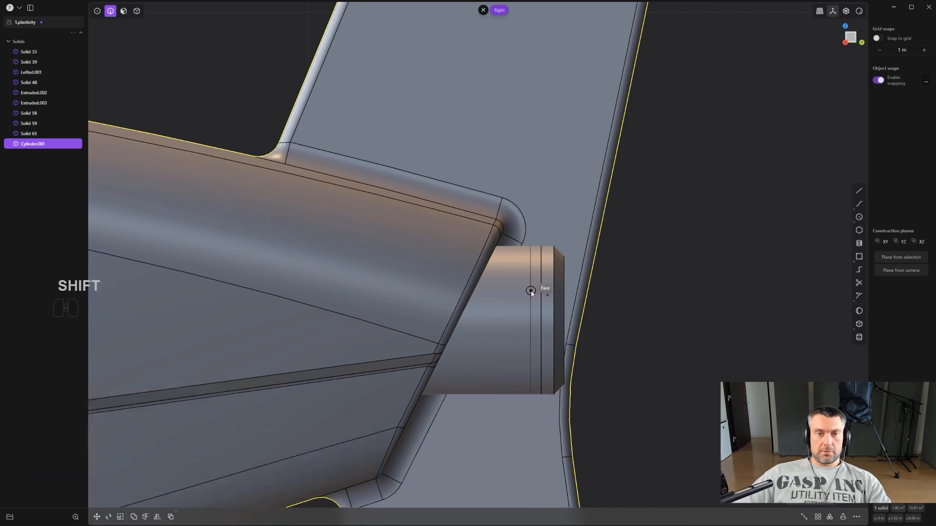
pyautogui.scroll(1, 562, 303)
# - Offset the narrow band between the two isoparam edges inward to cut a groove around the exhaust cylinder
pyautogui.moveTo(562, 304); pyautogui.dragTo(503, 304, button='middle')
pyautogui.press('3')
pyautogui.click(530, 296)
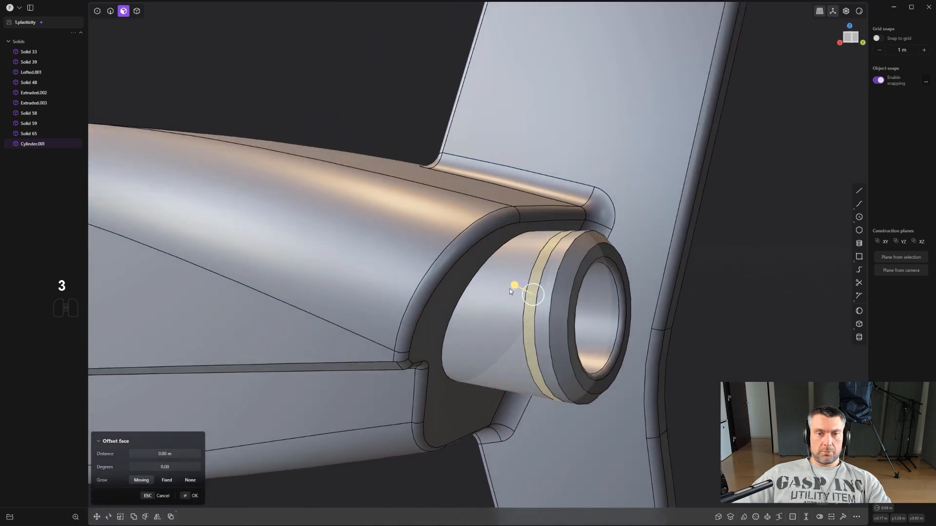
# - Bevel both rim edges of the groove around the exhaust cylinder
pyautogui.press('2')
pyautogui.press('alt')
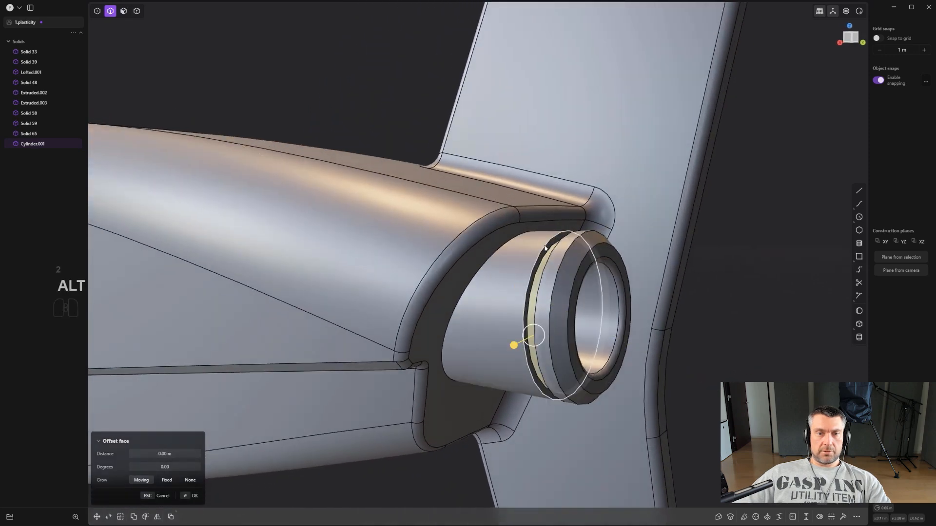
pyautogui.keyDown('alt'); pyautogui.click(544, 248); pyautogui.keyUp('alt')
pyautogui.keyDown('alt'); pyautogui.keyDown('shift'); pyautogui.click(555, 247); pyautogui.keyUp('shift'); pyautogui.keyUp('alt')
pyautogui.keyDown('alt'); pyautogui.moveTo(559, 248); pyautogui.dragTo(573, 257, button='middle'); pyautogui.keyUp('alt')
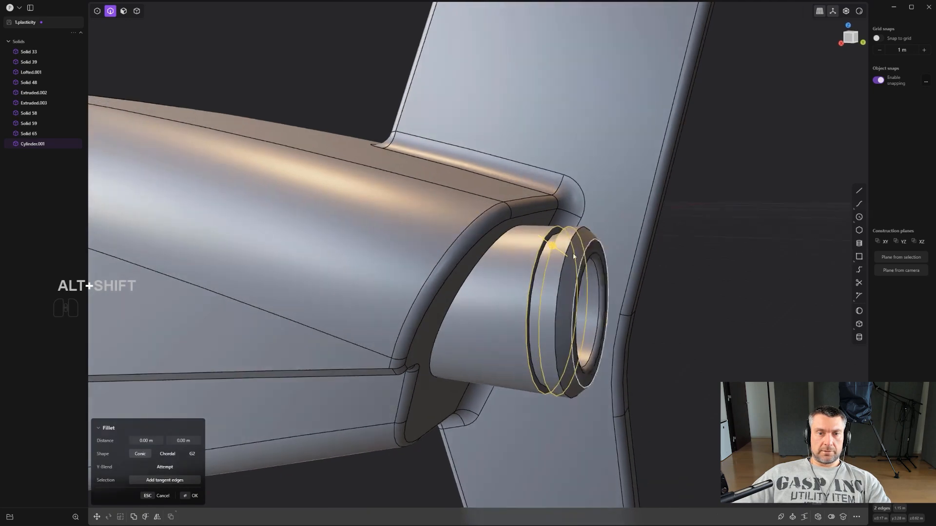
pyautogui.click(554, 239)
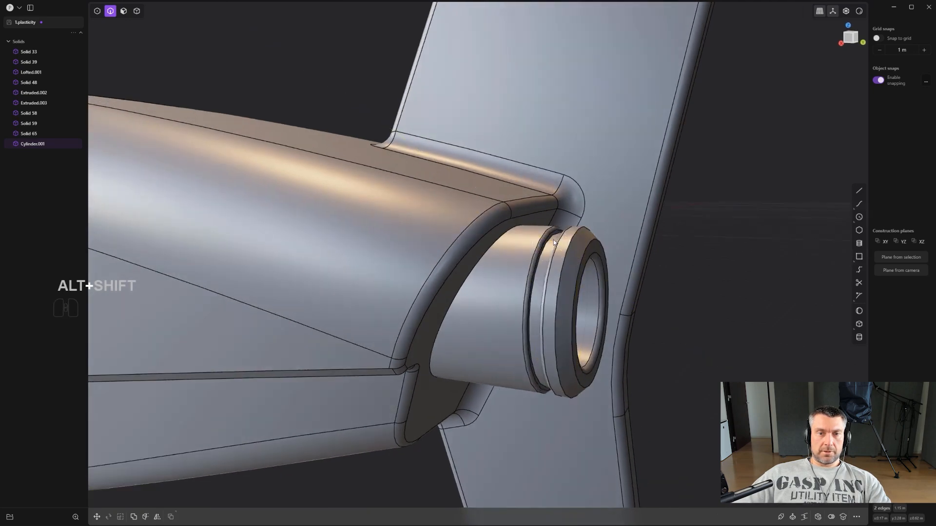
pyautogui.scroll(-8, 592, 251)
pyautogui.click(686, 278)
# - Mirror the hull body with its exhaust across the central plane along X and merge the halves together
pyautogui.scroll(-4, 684, 306)
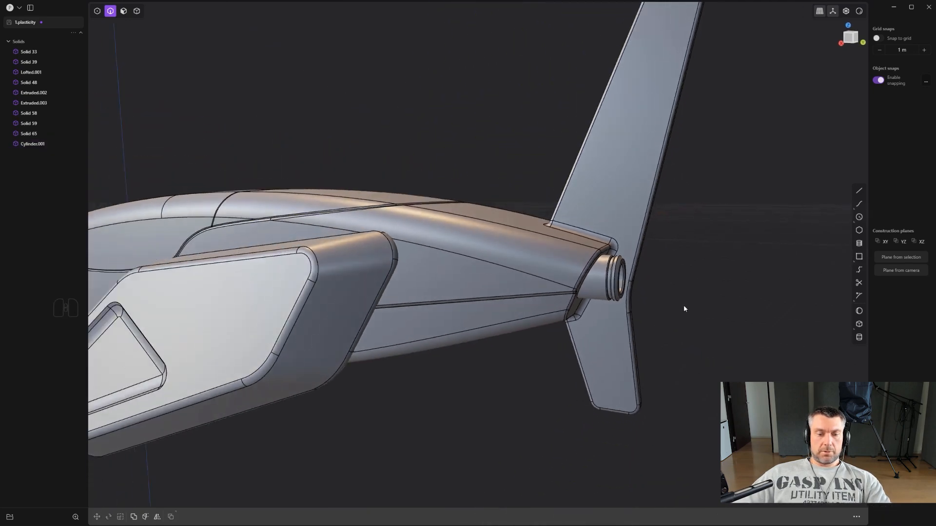
pyautogui.moveTo(683, 306); pyautogui.dragTo(655, 299, button='middle')
pyautogui.press('4')
pyautogui.click(571, 280)
pyautogui.scroll(-3, 571, 280)
pyautogui.moveTo(580, 285); pyautogui.dragTo(543, 300, button='middle')
pyautogui.hotkey('alt', 'x')
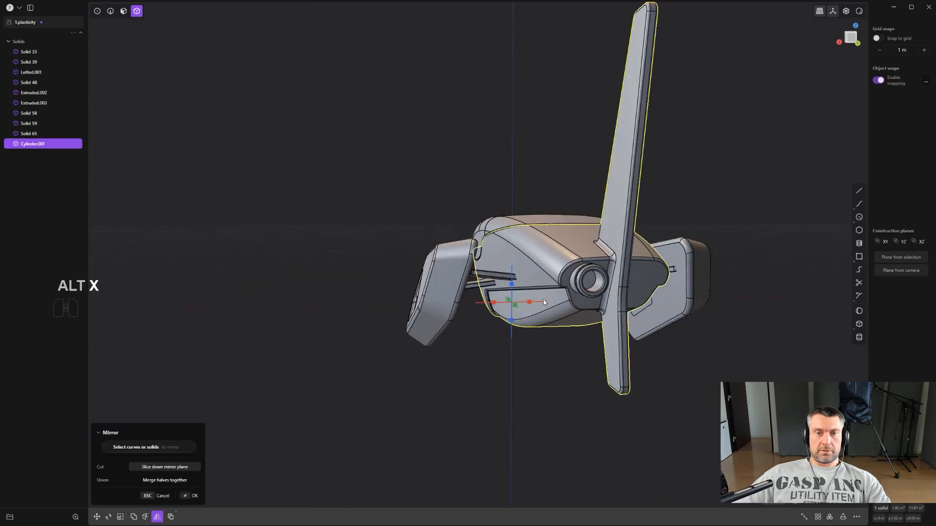
pyautogui.press('q')
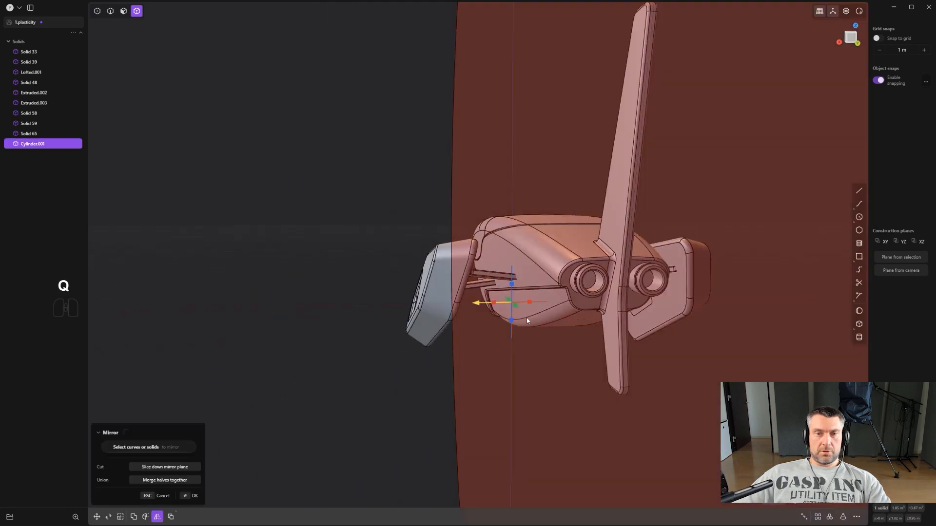
pyautogui.rightClick(526, 318)
# - In the right view, start a polyline on the tail fin: a long edge parallel to the leading edge, a short angled edge and a short horizontal base
pyautogui.scroll(-3, 527, 318)
pyautogui.press('KP_3')
pyautogui.click(527, 317)
pyautogui.keyDown('shift'); pyautogui.moveTo(528, 318); pyautogui.dragTo(554, 260, button='middle'); pyautogui.keyUp('shift')
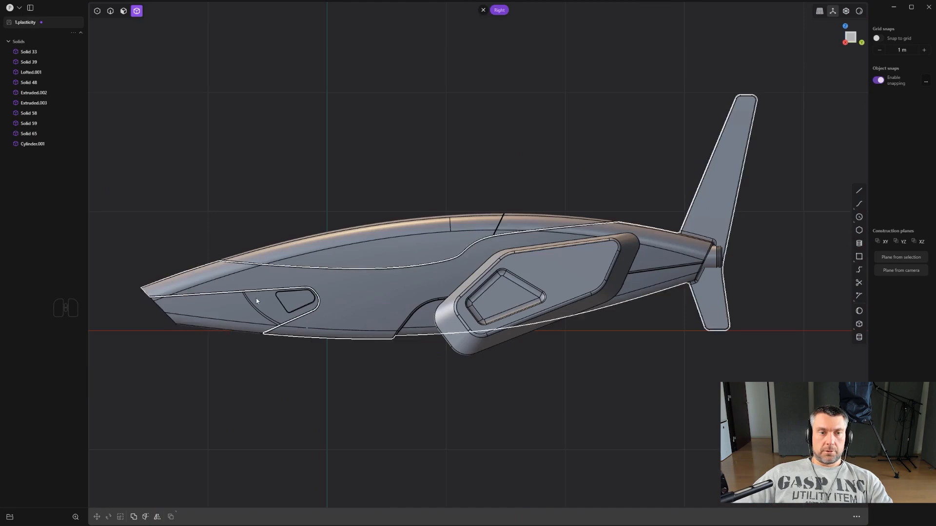
pyautogui.keyDown('shift'); pyautogui.scroll(1, 480, 293); pyautogui.keyUp('shift')
pyautogui.keyDown('shift'); pyautogui.scroll(2, 546, 282); pyautogui.keyUp('shift')
pyautogui.keyDown('shift'); pyautogui.moveTo(617, 247); pyautogui.dragTo(583, 288, button='middle'); pyautogui.keyUp('shift')
pyautogui.keyDown('shift'); pyautogui.scroll(2, 675, 261); pyautogui.keyUp('shift')
pyautogui.keyDown('shift'); pyautogui.moveTo(697, 203); pyautogui.dragTo(616, 270, button='middle'); pyautogui.keyUp('shift')
pyautogui.keyDown('shift'); pyautogui.scroll(5, 615, 269); pyautogui.keyUp('shift')
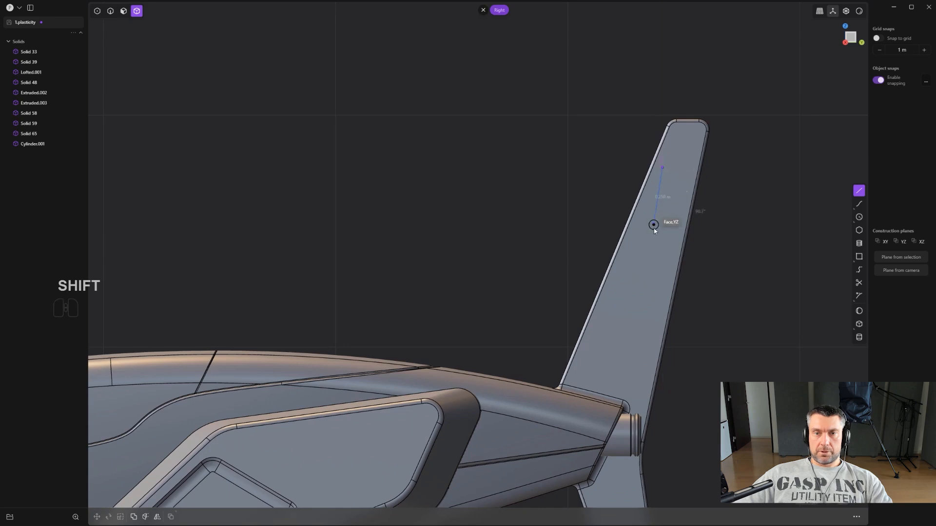
pyautogui.keyDown('shift'); pyautogui.scroll(2, 654, 228); pyautogui.keyUp('shift')
pyautogui.press('shift')
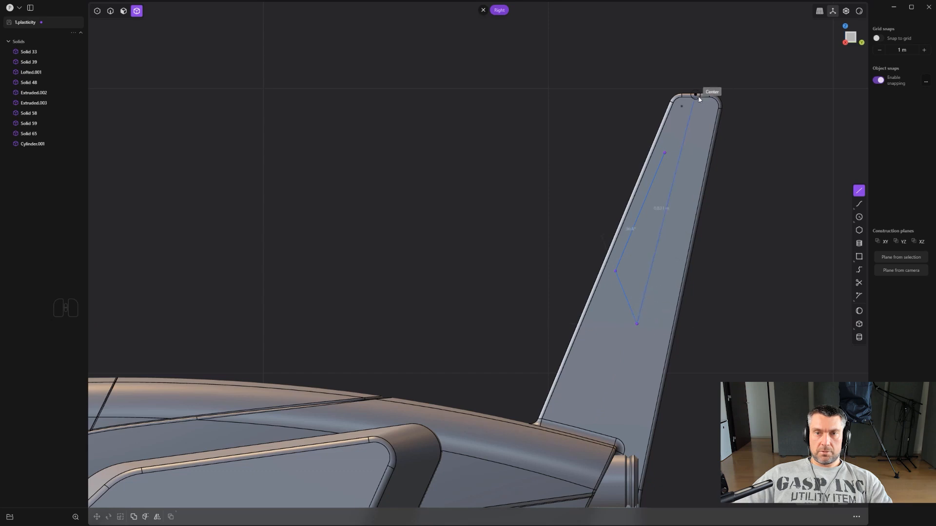
pyautogui.press('shift')
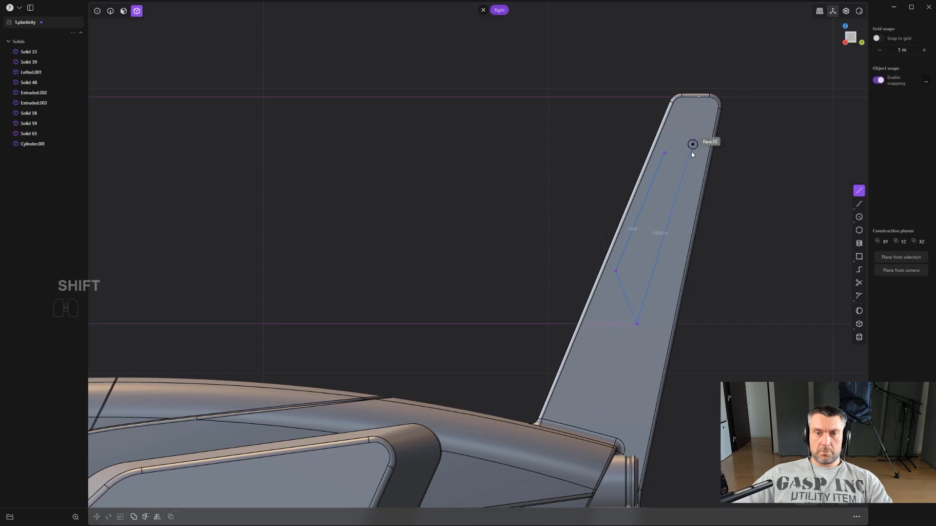
pyautogui.click(656, 325)
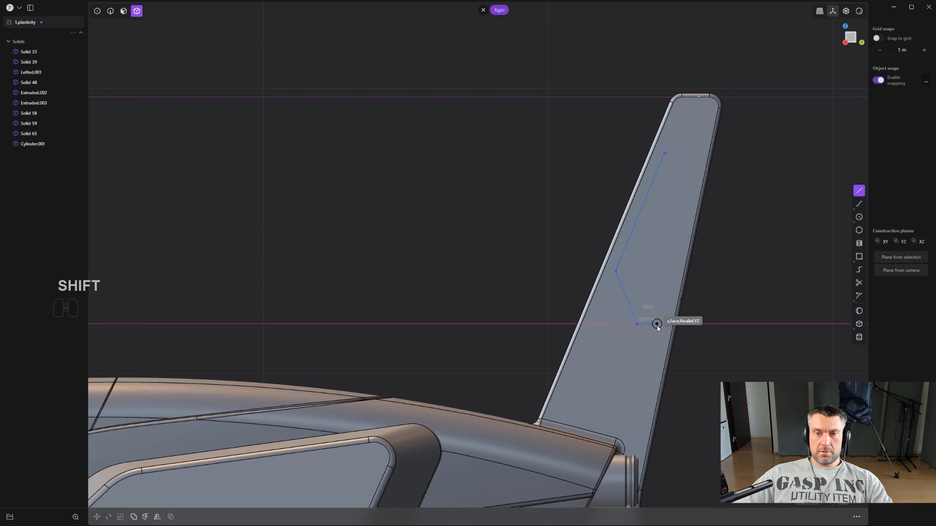
# - Close the fin outline with an edge parallel to the trailing edge and a horizontal top edge
pyautogui.press('shift')
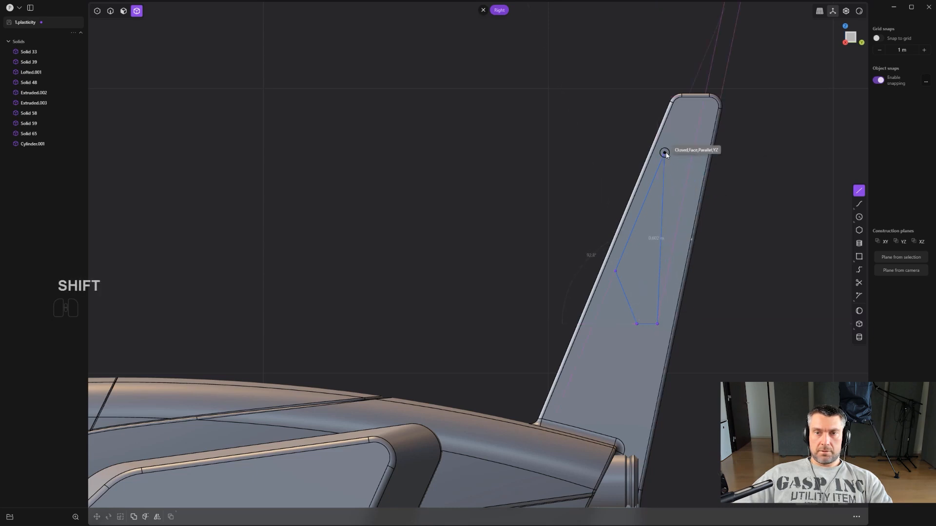
pyautogui.scroll(4, 693, 156)
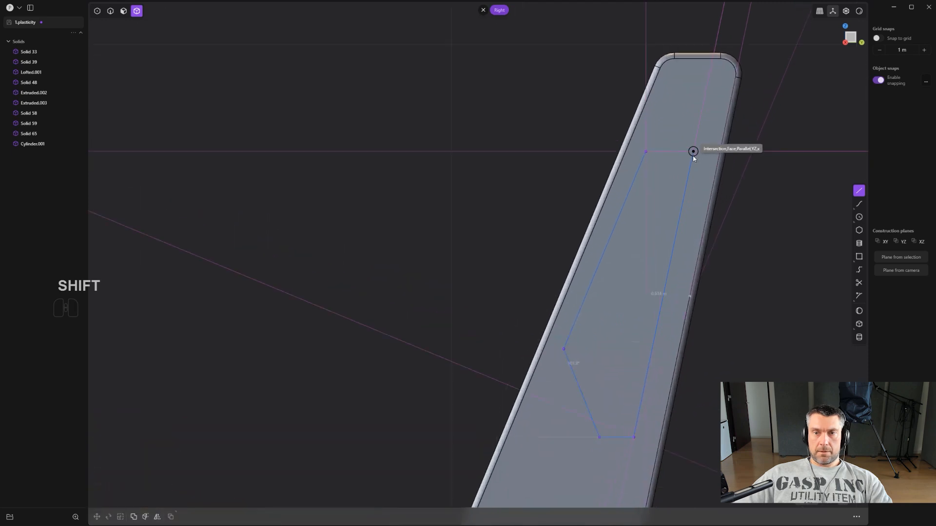
pyautogui.click(693, 151)
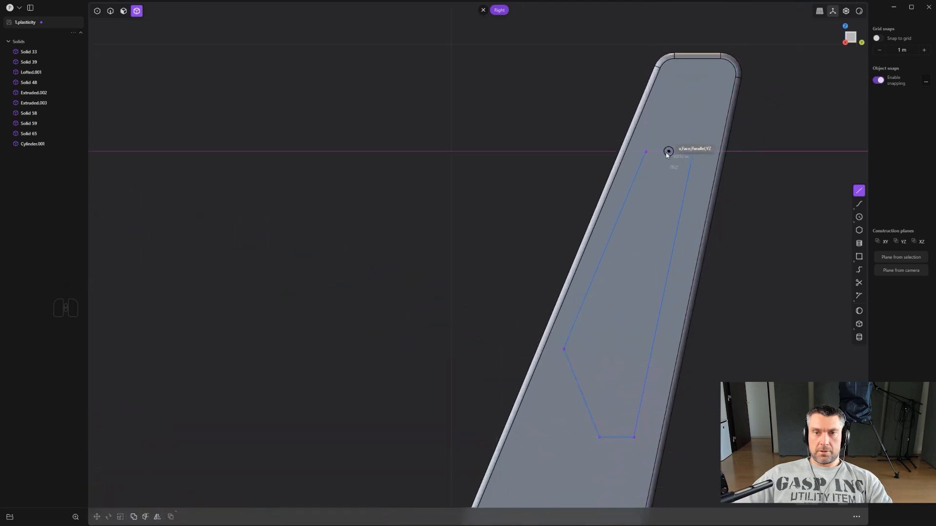
pyautogui.click(646, 152)
pyautogui.scroll(-3, 648, 155)
# - Move the fin outline's top corner nearest the trailing edge by about 0.013 m along Y
pyautogui.press('shift')
pyautogui.scroll(5, 626, 178)
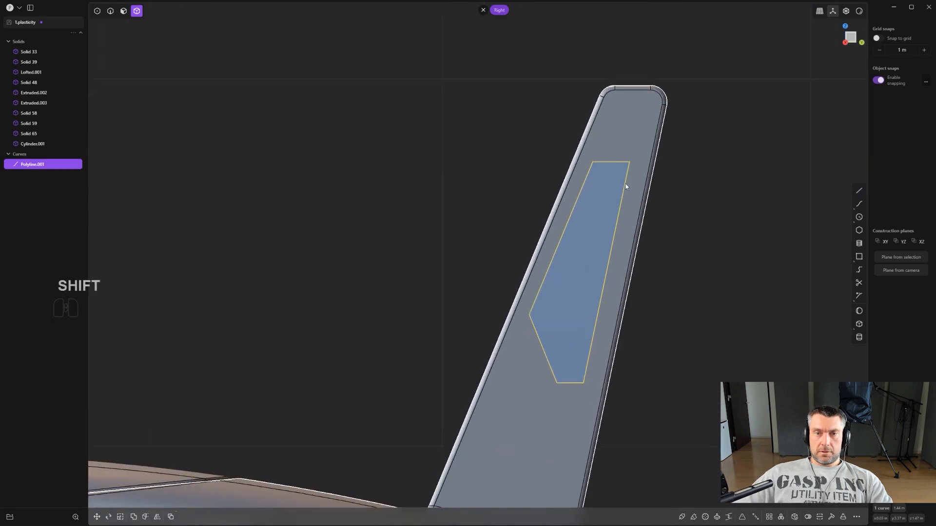
pyautogui.press('1')
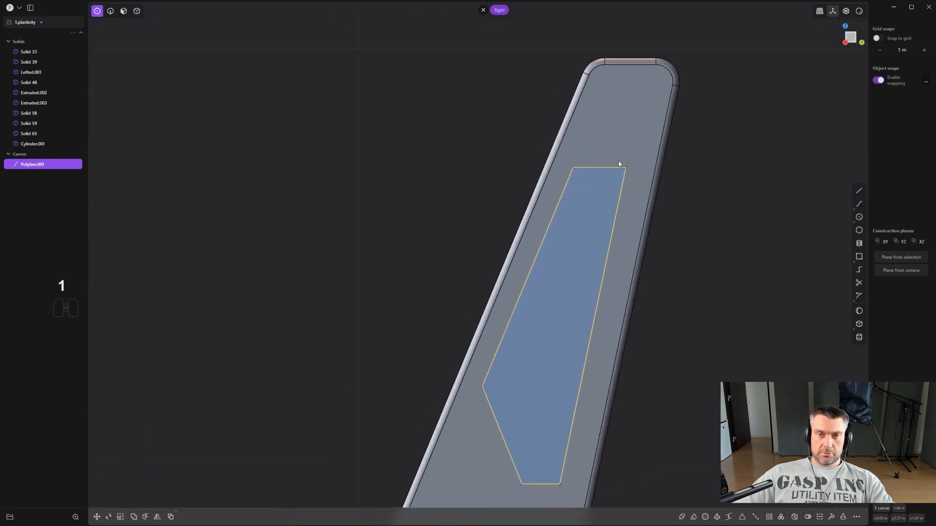
pyautogui.click(620, 164)
pyautogui.click(623, 163)
pyautogui.scroll(-2, 648, 190)
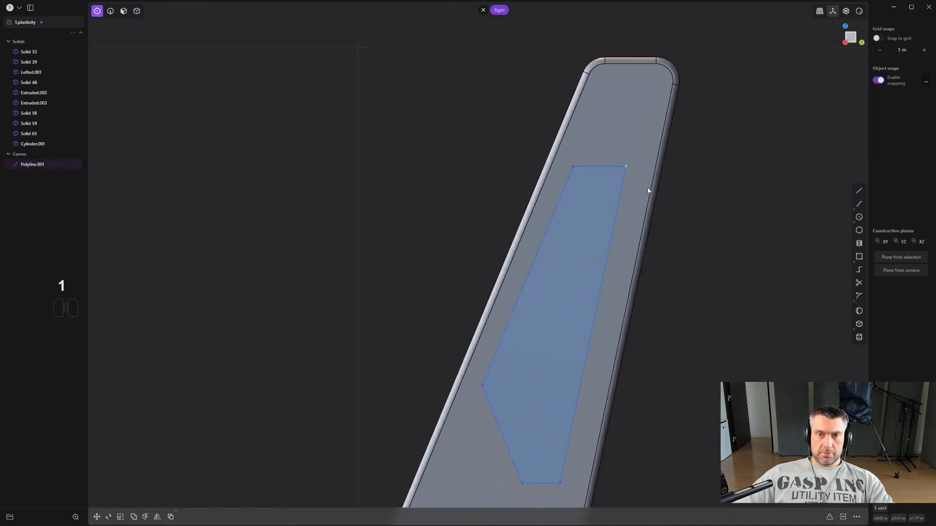
pyautogui.press('g')
pyautogui.moveTo(666, 170)
pyautogui.mouseDown()
pyautogui.moveTo(683, 169)
pyautogui.moveTo(671, 166)
pyautogui.mouseUp()
pyautogui.rightClick(690, 167)
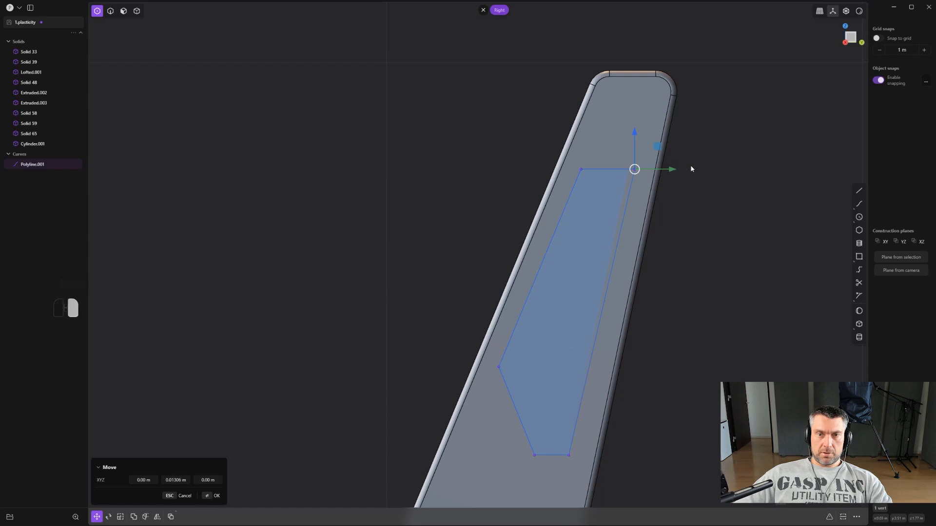
# - Fillet the two top corners of the fin outline by about 0.021 m
pyautogui.scroll(-3, 691, 171)
pyautogui.scroll(2, 699, 200)
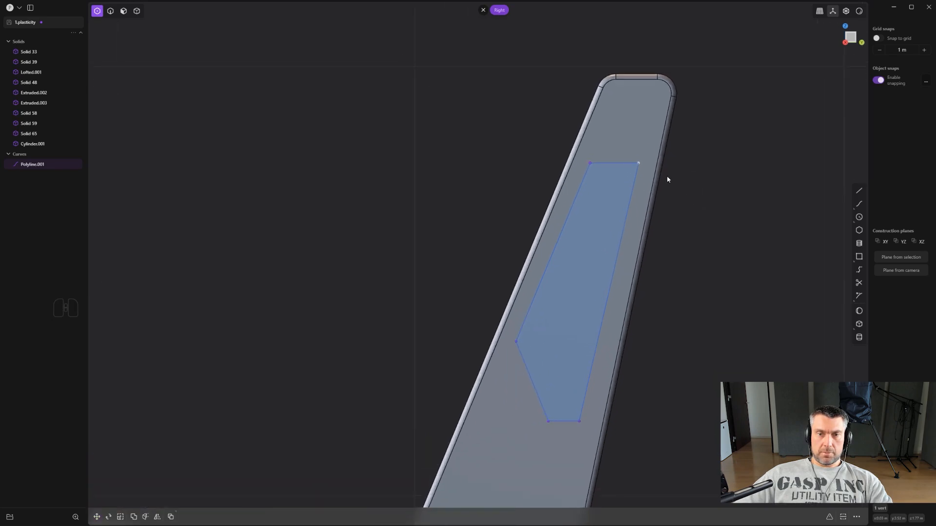
pyautogui.scroll(-2, 670, 205)
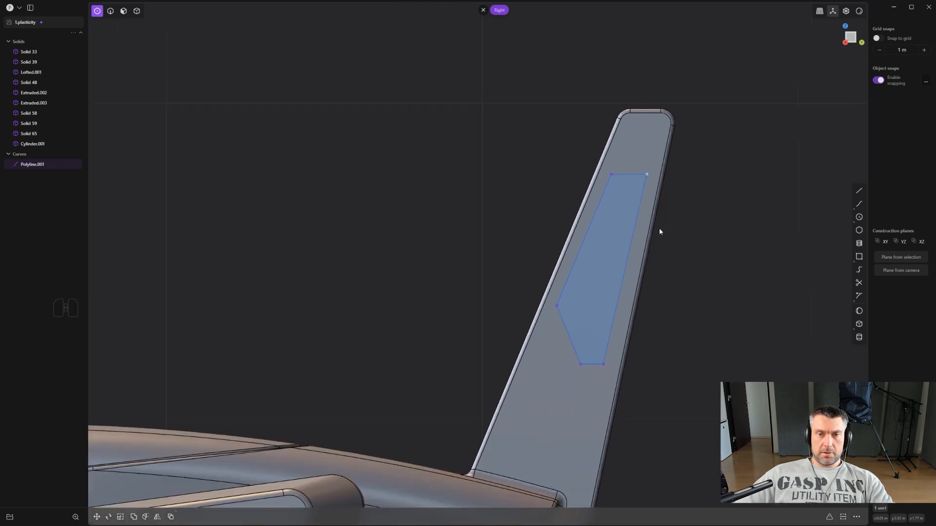
pyautogui.scroll(2, 680, 206)
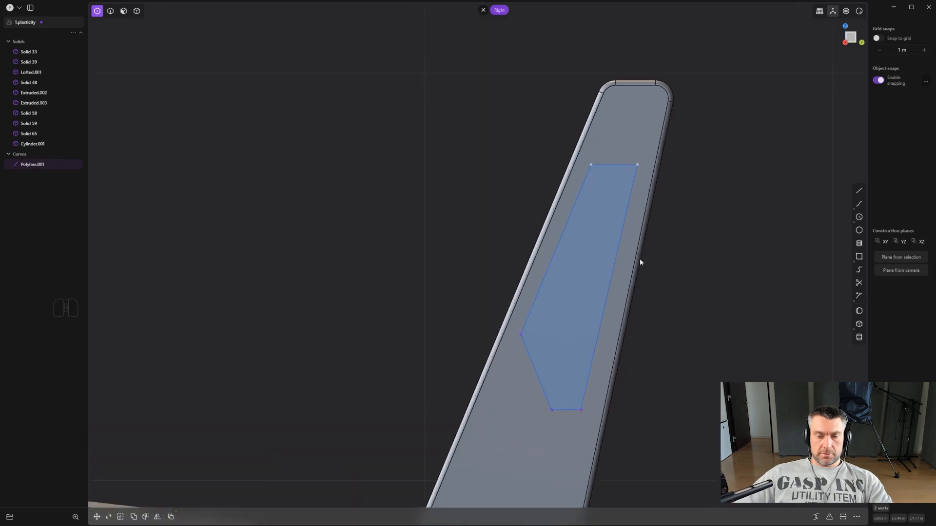
pyautogui.press('b')
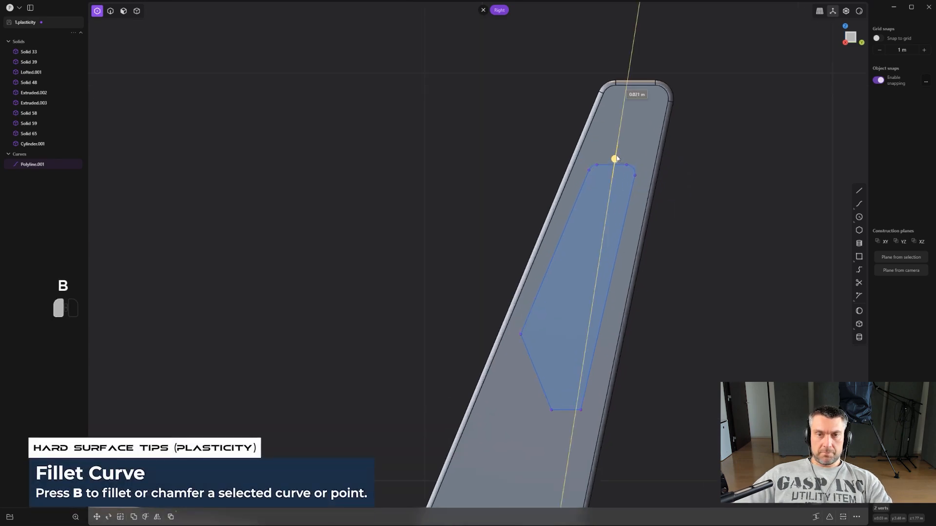
pyautogui.click(615, 157)
pyautogui.scroll(-1, 617, 168)
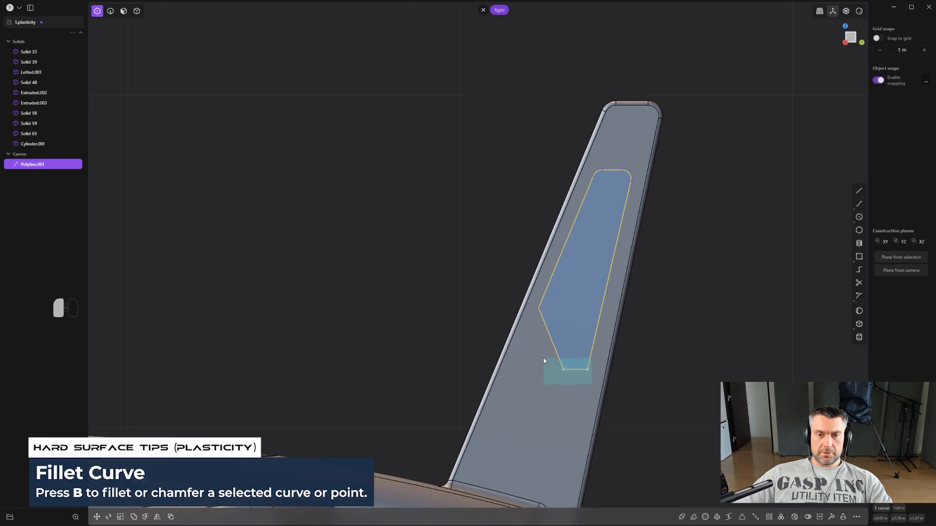
# - Try to chamfer the two bottom corners of the fin outline, and undo it
pyautogui.press('b')
pyautogui.moveTo(571, 375); pyautogui.dragTo(570, 370)
pyautogui.rightClick(573, 346)
pyautogui.scroll(3, 566, 340)
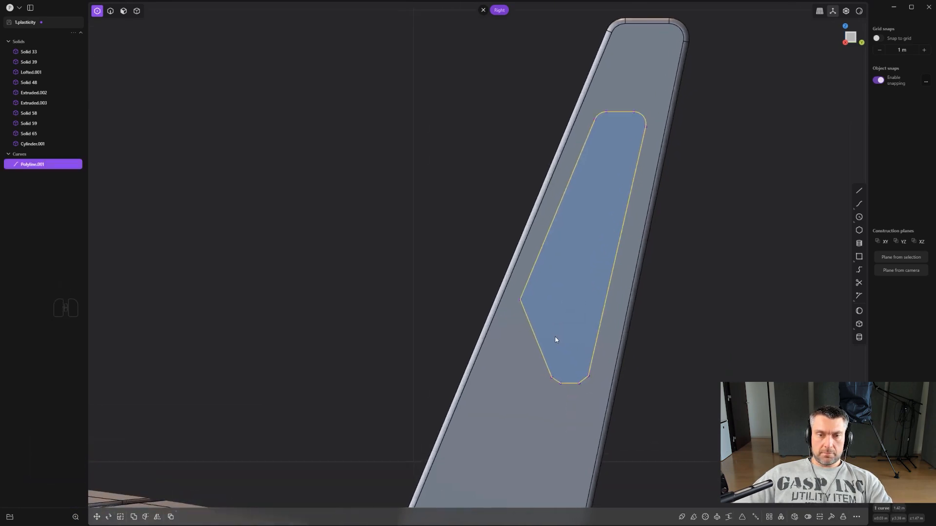
pyautogui.hotkey('ctrl', 'z')
# - Round the two bottom corners of the fin outline with a fillet
pyautogui.press('b')
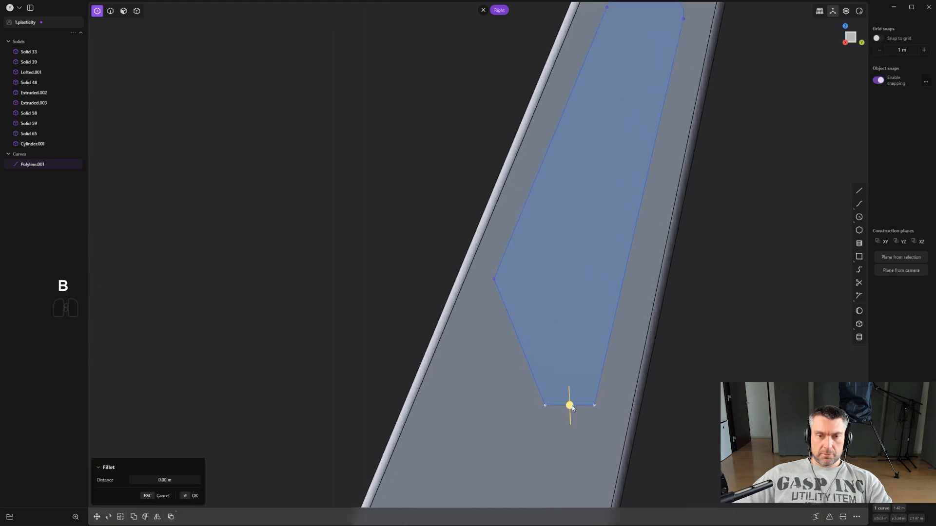
pyautogui.moveTo(572, 405); pyautogui.dragTo(576, 420)
pyautogui.rightClick(576, 420)
# - Fillet the fin outline's remaining sharp corner near the leading edge by about 0.115 m
pyautogui.click(494, 279)
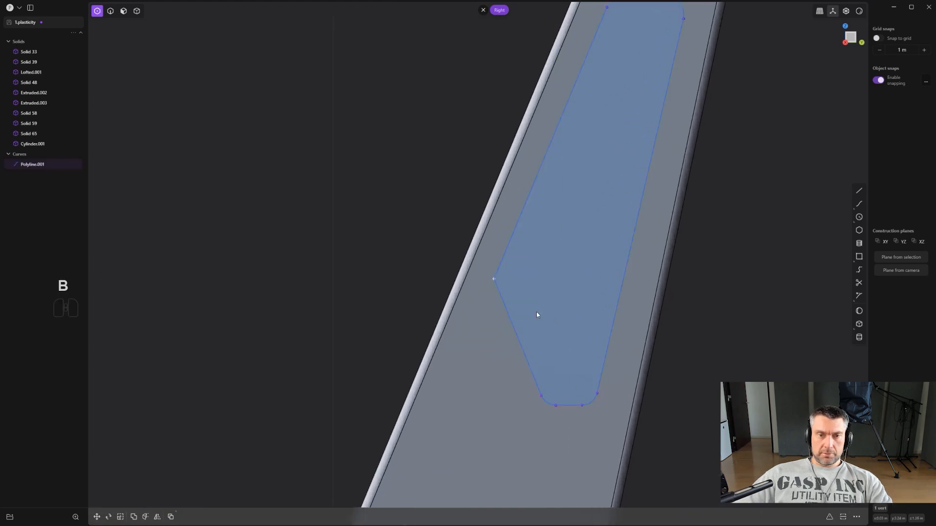
pyautogui.press('b')
pyautogui.moveTo(503, 279); pyautogui.dragTo(496, 252)
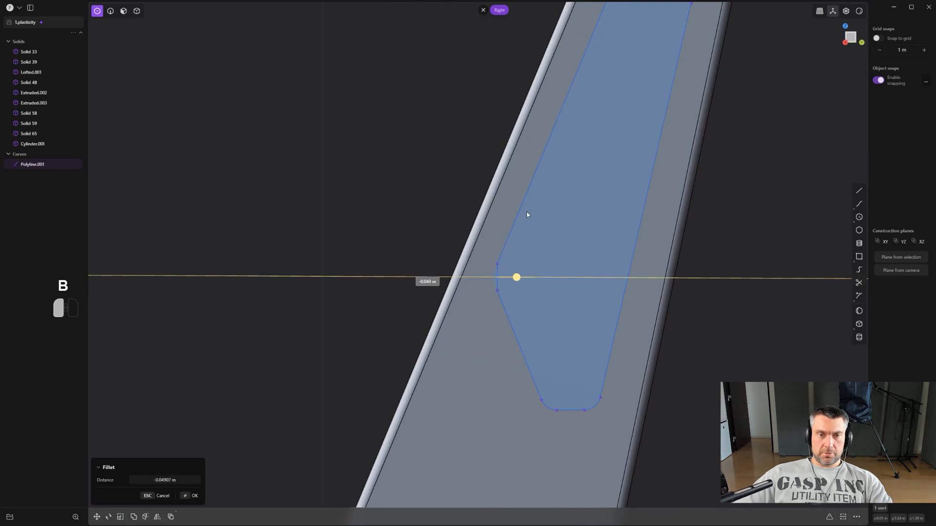
pyautogui.moveTo(443, 352); pyautogui.dragTo(407, 343)
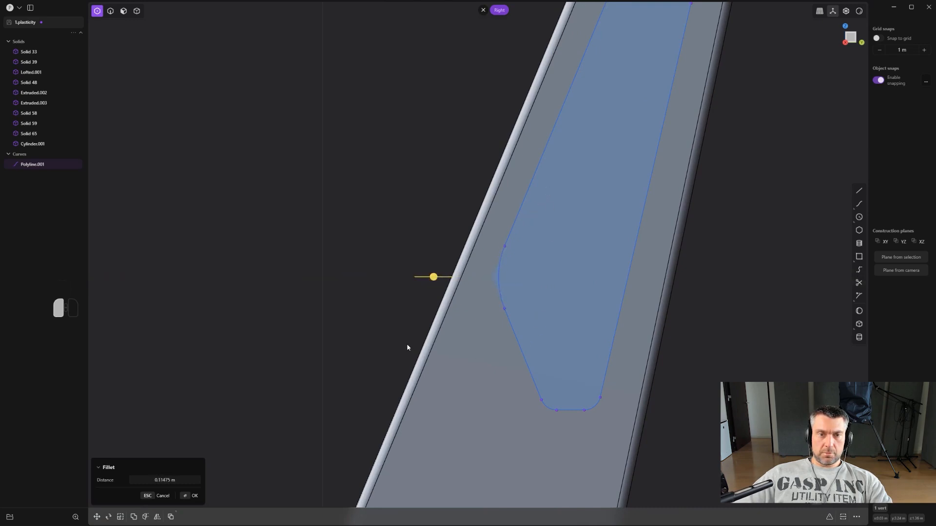
pyautogui.rightClick(407, 343)
pyautogui.scroll(-9, 411, 346)
pyautogui.scroll(3, 591, 314)
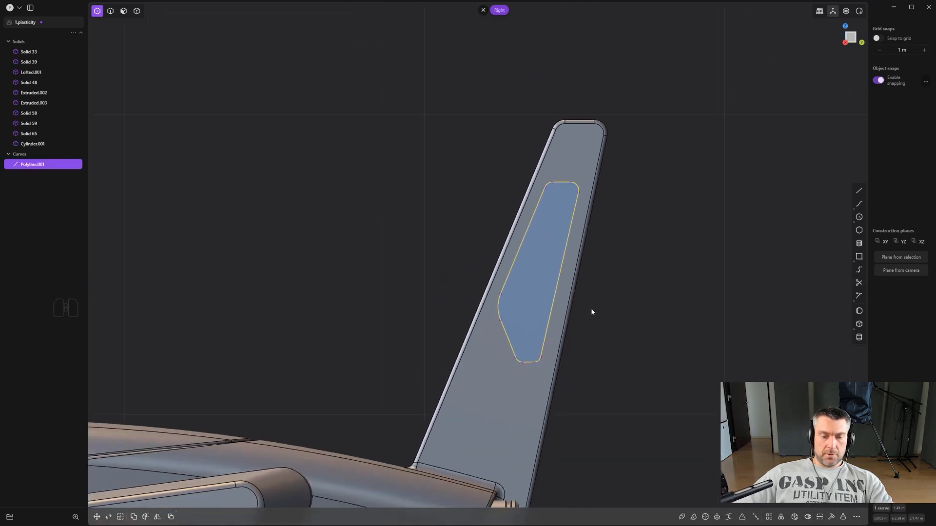
# - Move the rounded outline up the tail fin, placing it just below the tip and between the fin's side edges
pyautogui.press('g')
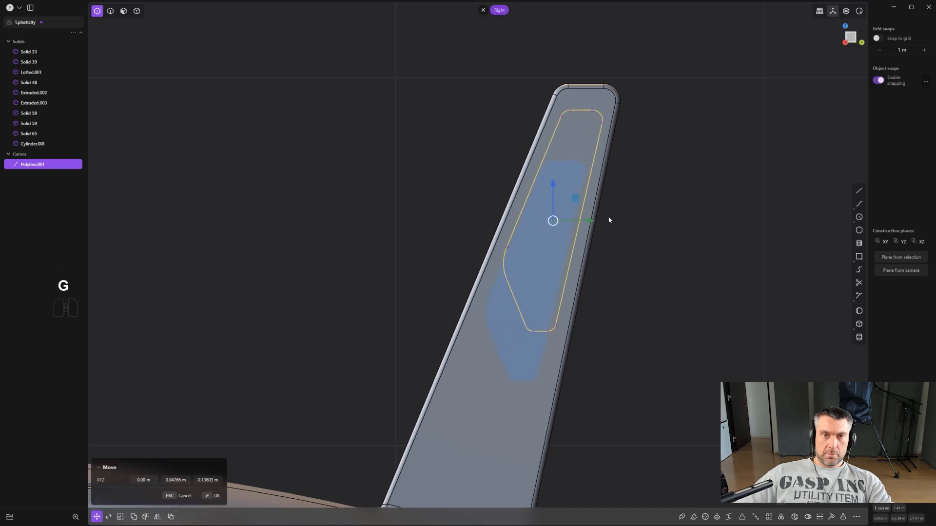
pyautogui.click(637, 219)
pyautogui.scroll(-2, 683, 215)
pyautogui.scroll(2, 650, 185)
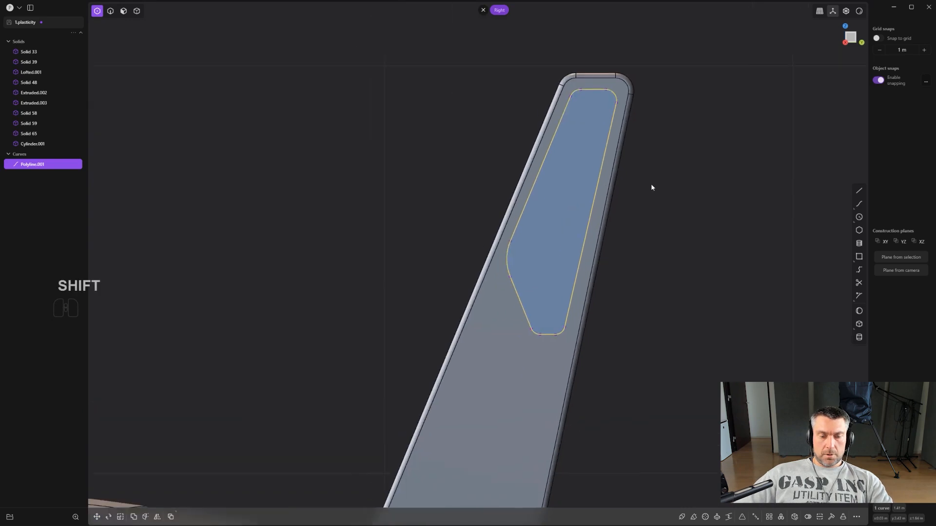
# - Imprint the outline curve onto the tail fin's solid with Imprint Curve Body
pyautogui.write('f')
pyautogui.write('imp')
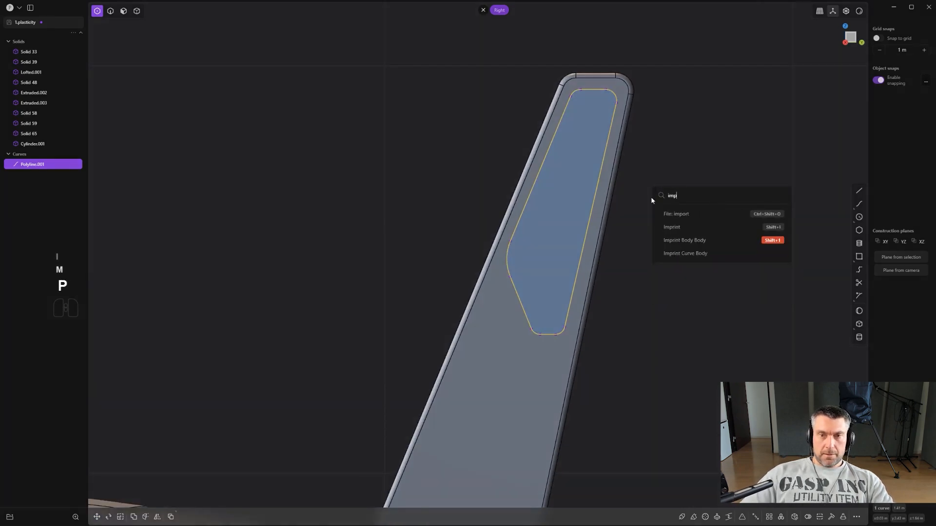
pyautogui.click(689, 253)
pyautogui.click(459, 350)
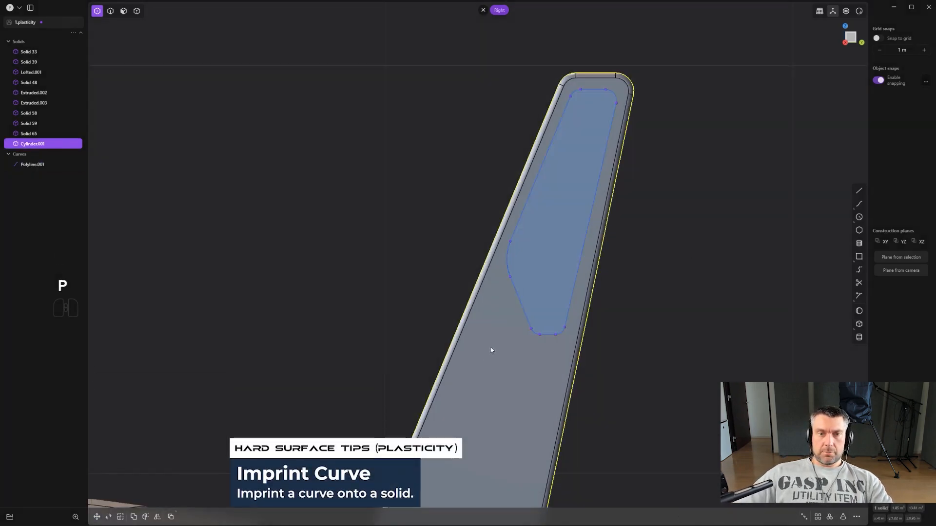
pyautogui.moveTo(490, 349); pyautogui.dragTo(764, 339, button='middle')
pyautogui.press('3')
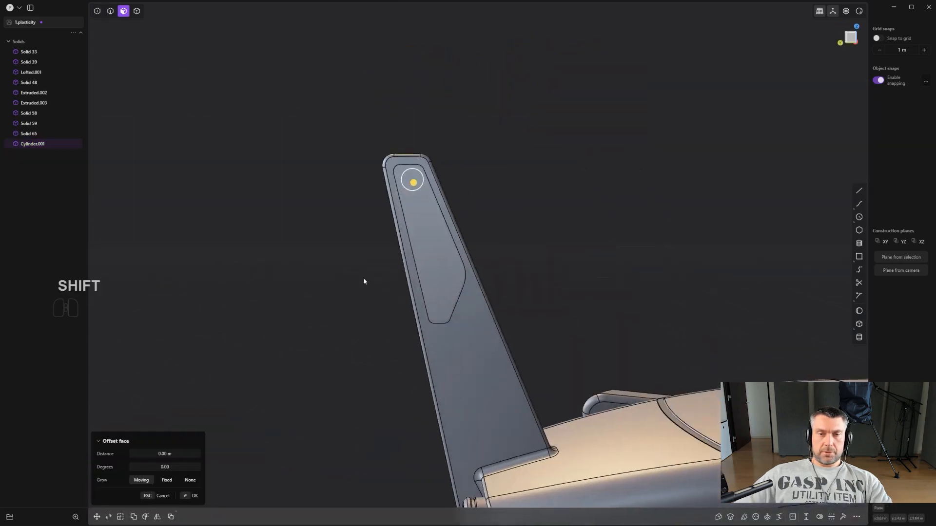
# - Offset the imprinted face on the tail fin inward by about 0.0086 m to form a shallow recess
pyautogui.moveTo(363, 280); pyautogui.dragTo(640, 265, button='middle')
pyautogui.keyDown('shift'); pyautogui.moveTo(359, 269); pyautogui.dragTo(652, 253, button='middle'); pyautogui.keyUp('shift')
pyautogui.hotkey('ctrl', 'z')
pyautogui.click(568, 246)
pyautogui.moveTo(570, 246); pyautogui.dragTo(606, 253, button='middle')
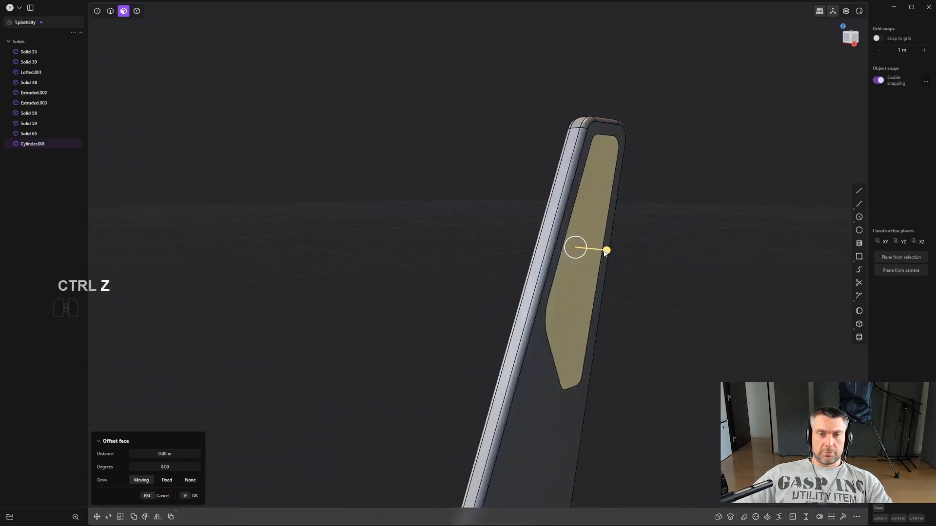
pyautogui.moveTo(605, 251); pyautogui.dragTo(603, 252)
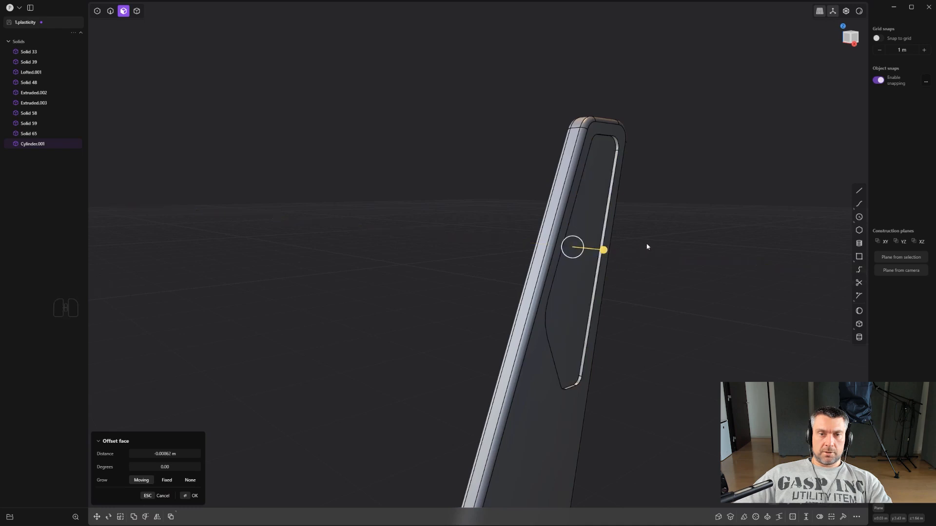
pyautogui.moveTo(646, 247); pyautogui.dragTo(677, 245, button='middle')
pyautogui.rightClick(677, 246)
# - Try to offset the recess floor again with its surrounding edge loops selected, and undo it
pyautogui.scroll(3, 648, 222)
pyautogui.moveTo(615, 198); pyautogui.dragTo(594, 188, button='middle')
pyautogui.press('2')
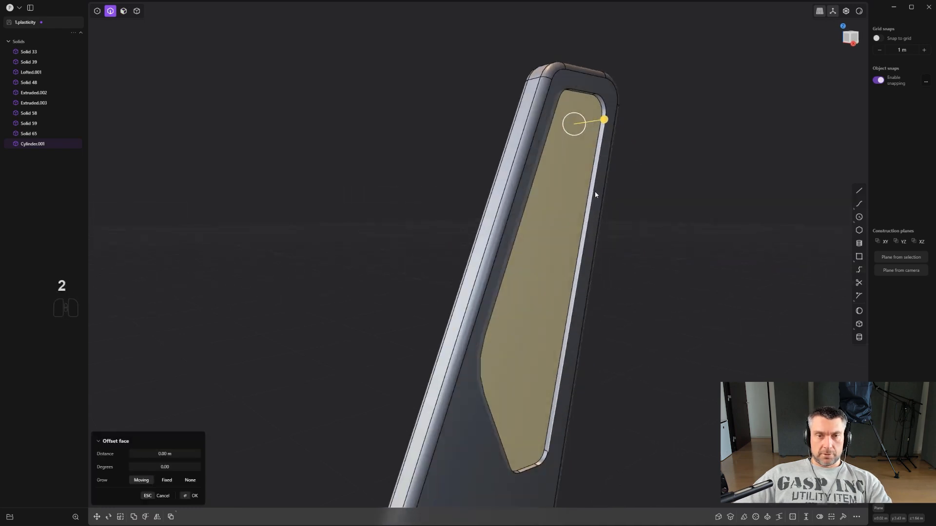
pyautogui.keyDown('alt'); pyautogui.keyDown('shift'); pyautogui.click(594, 193); pyautogui.keyUp('shift'); pyautogui.keyUp('alt')
pyautogui.scroll(2, 591, 177)
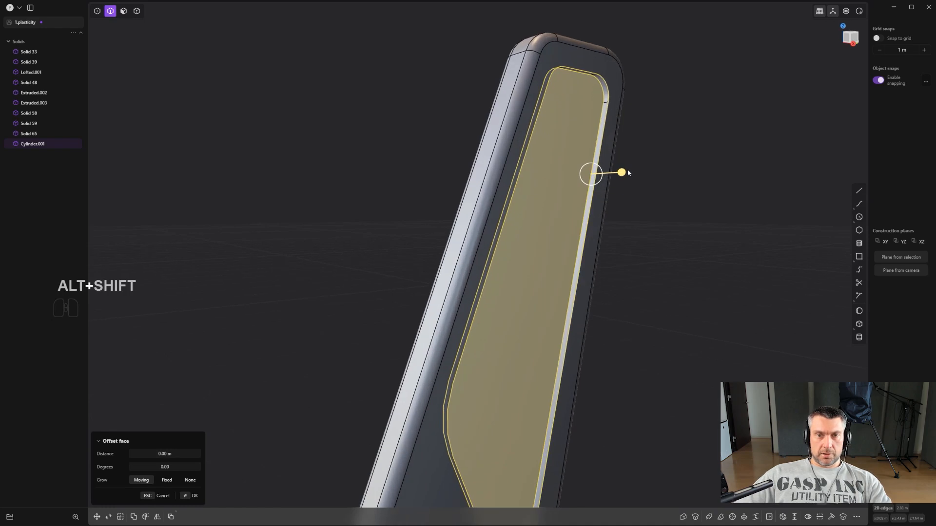
pyautogui.keyDown('shift'); pyautogui.moveTo(620, 172); pyautogui.dragTo(577, 200); pyautogui.keyUp('shift')
pyautogui.hotkey('ctrl', 'z')
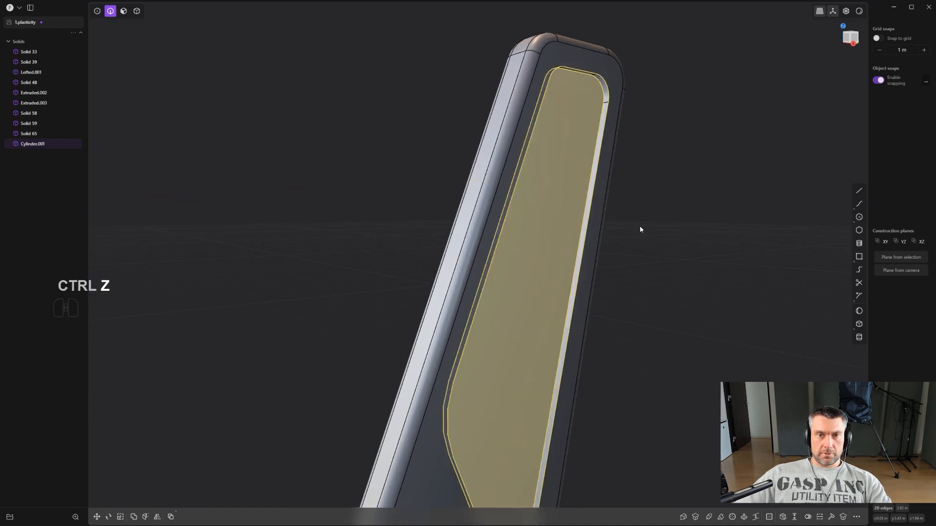
pyautogui.moveTo(639, 226); pyautogui.dragTo(541, 199, button='middle')
pyautogui.hotkey('ctrl', 'z')
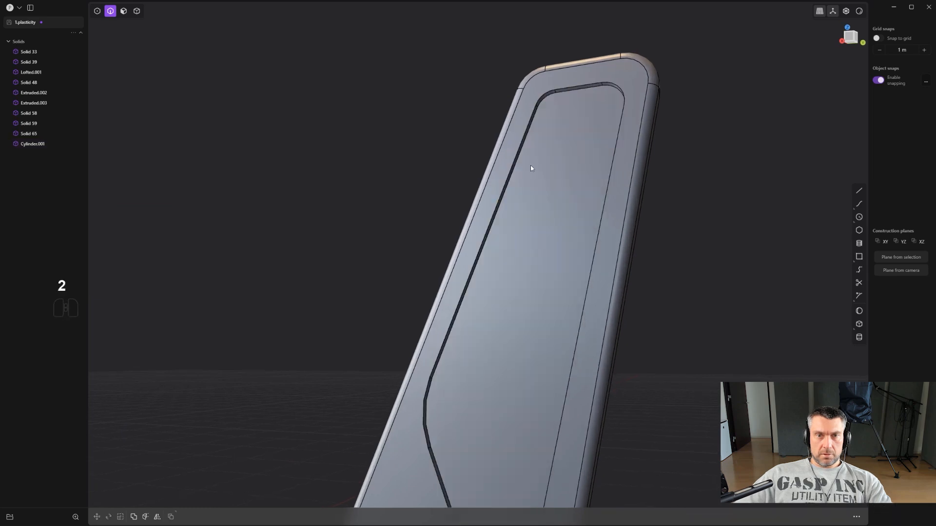
# - Fillet both edge loops around the fin recess by about 0.0022 m
pyautogui.keyDown('alt'); pyautogui.keyDown('shift'); pyautogui.click(547, 95); pyautogui.keyUp('shift'); pyautogui.keyUp('alt')
pyautogui.keyDown('alt'); pyautogui.keyDown('shift'); pyautogui.scroll(2, 557, 99); pyautogui.keyUp('shift'); pyautogui.keyUp('alt')
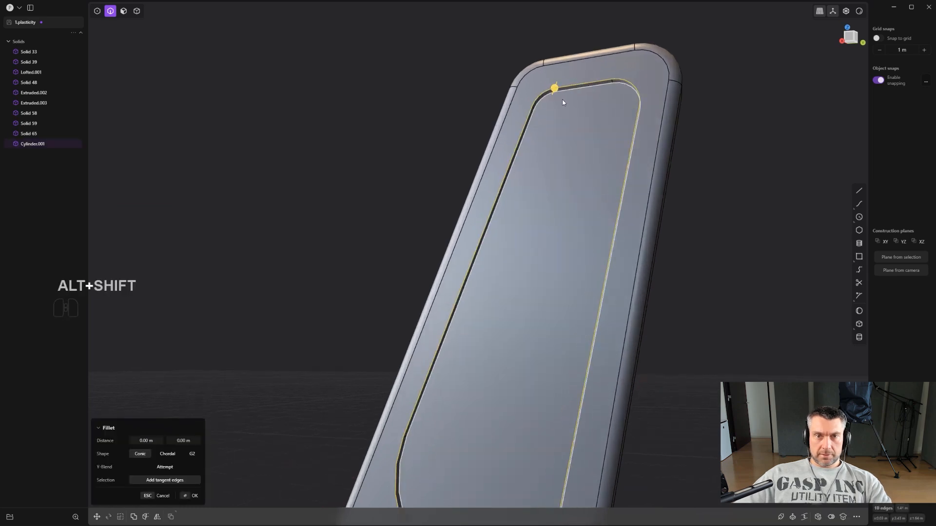
pyautogui.keyDown('alt'); pyautogui.keyDown('shift'); pyautogui.click(560, 98); pyautogui.keyUp('shift'); pyautogui.keyUp('alt')
pyautogui.keyDown('alt'); pyautogui.keyDown('shift'); pyautogui.scroll(2, 569, 93); pyautogui.keyUp('shift'); pyautogui.keyUp('alt')
pyautogui.keyDown('shift'); pyautogui.moveTo(625, 82); pyautogui.dragTo(625, 95); pyautogui.keyUp('shift')
pyautogui.scroll(-6, 625, 96)
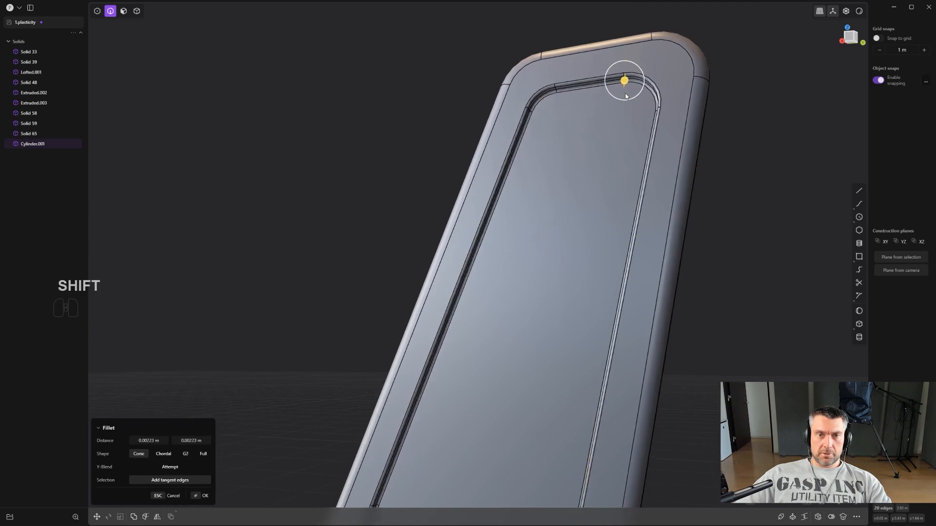
pyautogui.rightClick(695, 247)
# - Mirror the solid carrying the tail fin across the craft's central X plane to repeat the recess on the opposite side
pyautogui.scroll(-2, 695, 258)
pyautogui.scroll(-6, 695, 262)
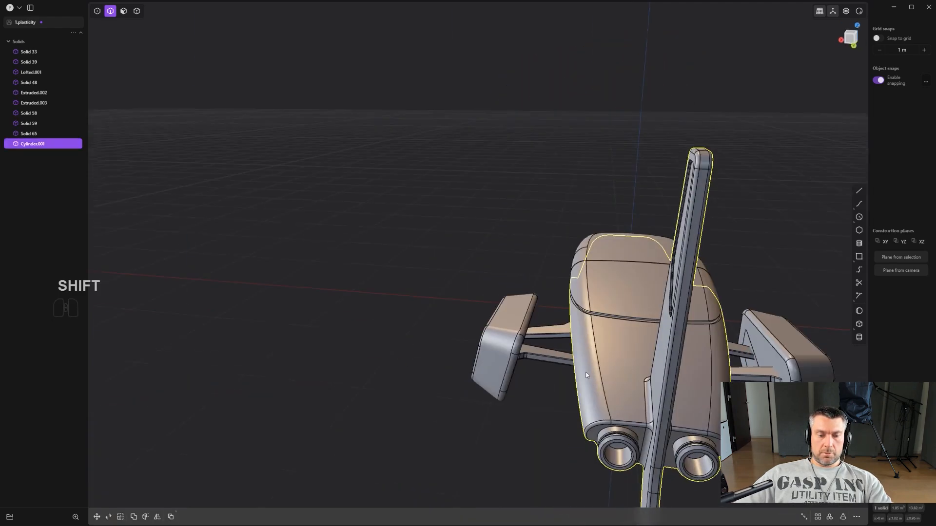
pyautogui.press('4')
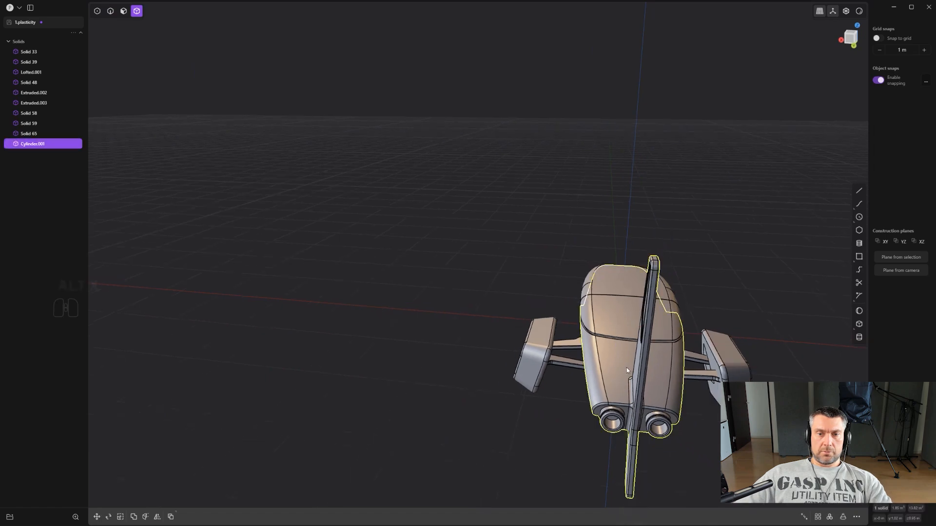
pyautogui.hotkey('alt', 'x')
pyautogui.press('q')
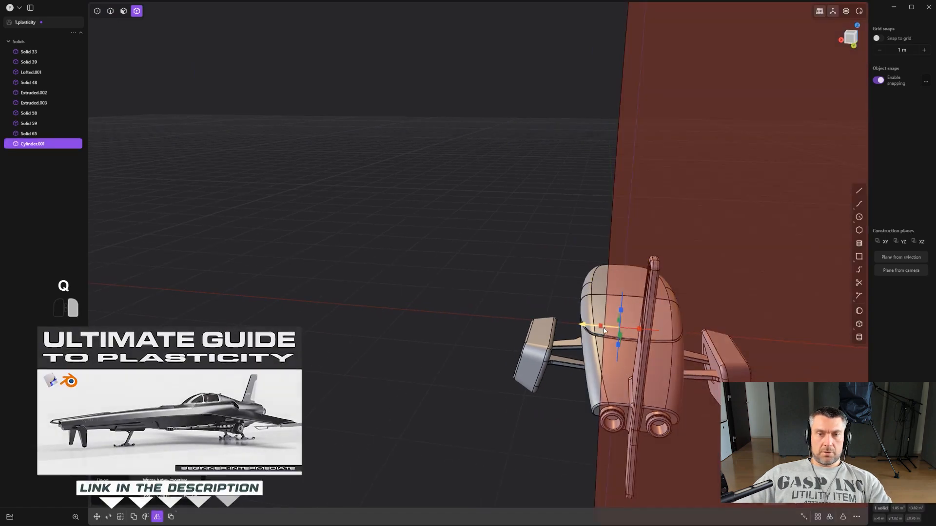
pyautogui.rightClick(604, 329)
# - Switch the craft's viewport display to a glossy red shading without edge lines
pyautogui.scroll(-2, 603, 329)
pyautogui.keyDown('alt'); pyautogui.moveTo(624, 321); pyautogui.dragTo(749, 241, button='middle'); pyautogui.keyUp('alt')
pyautogui.scroll(2, 748, 246)
pyautogui.click(747, 251)
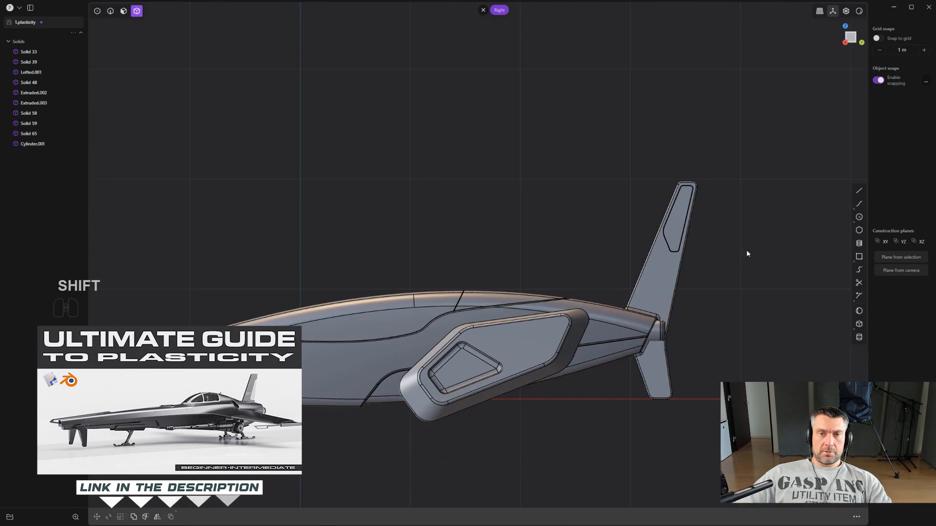
pyautogui.keyDown('shift'); pyautogui.moveTo(697, 284); pyautogui.dragTo(773, 226, button='middle'); pyautogui.keyUp('shift')
pyautogui.scroll(-1, 773, 225)
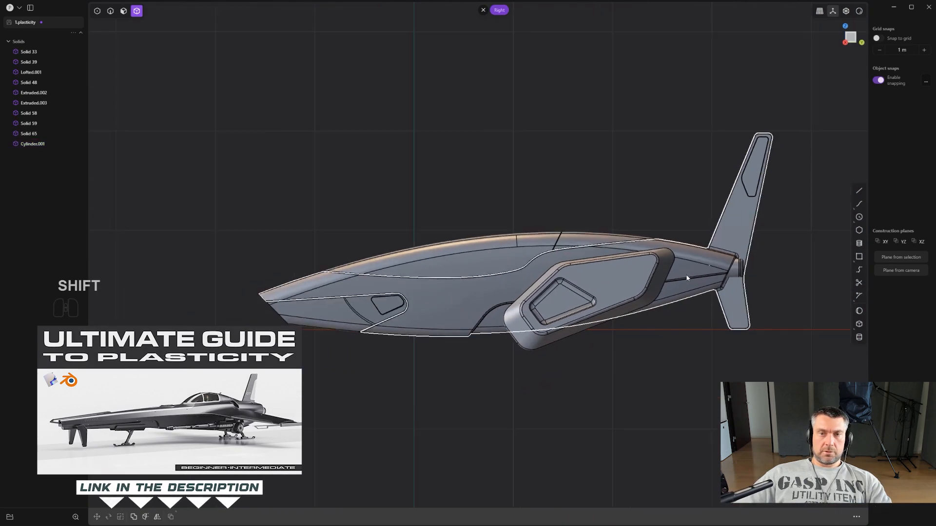
pyautogui.click(859, 11)
pyautogui.click(833, 44)
pyautogui.moveTo(699, 160)
pyautogui.mouseDown(button='middle')
pyautogui.moveTo(583, 172)
pyautogui.moveTo(648, 164)
pyautogui.moveTo(707, 173)
pyautogui.moveTo(703, 208)
pyautogui.mouseUp(button='middle')
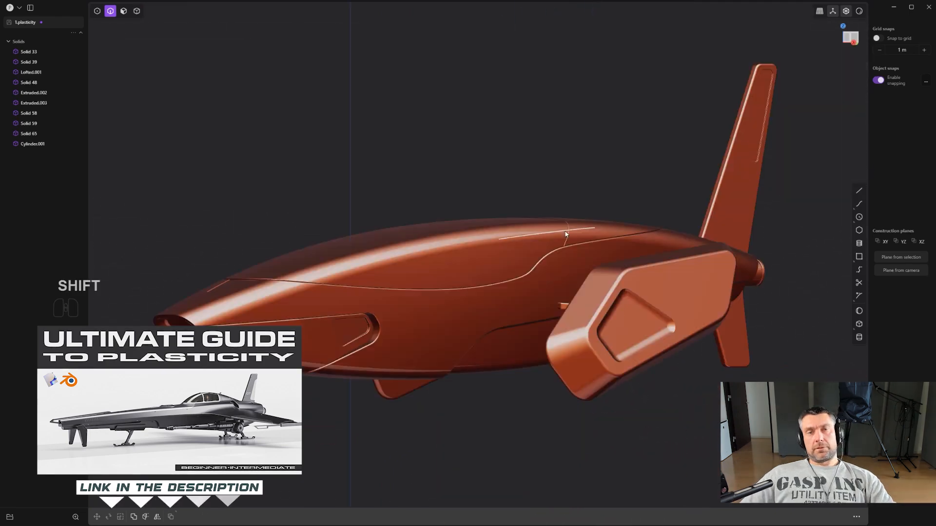